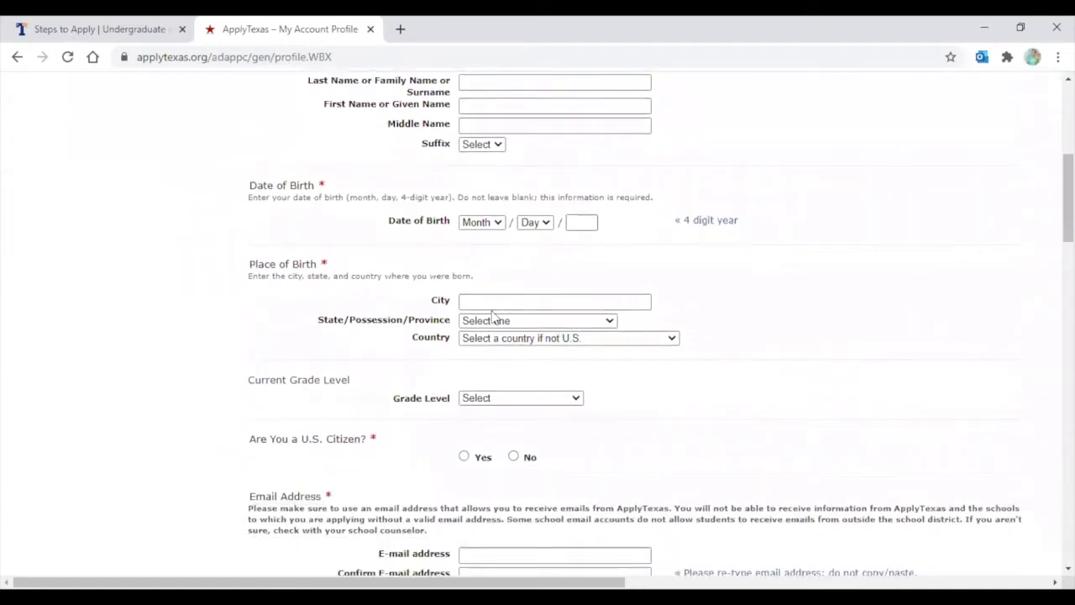
Tick the Privacy Policy agreement checkbox and put the cursor in the Last Name field
scroll(483, 319, up, 4)
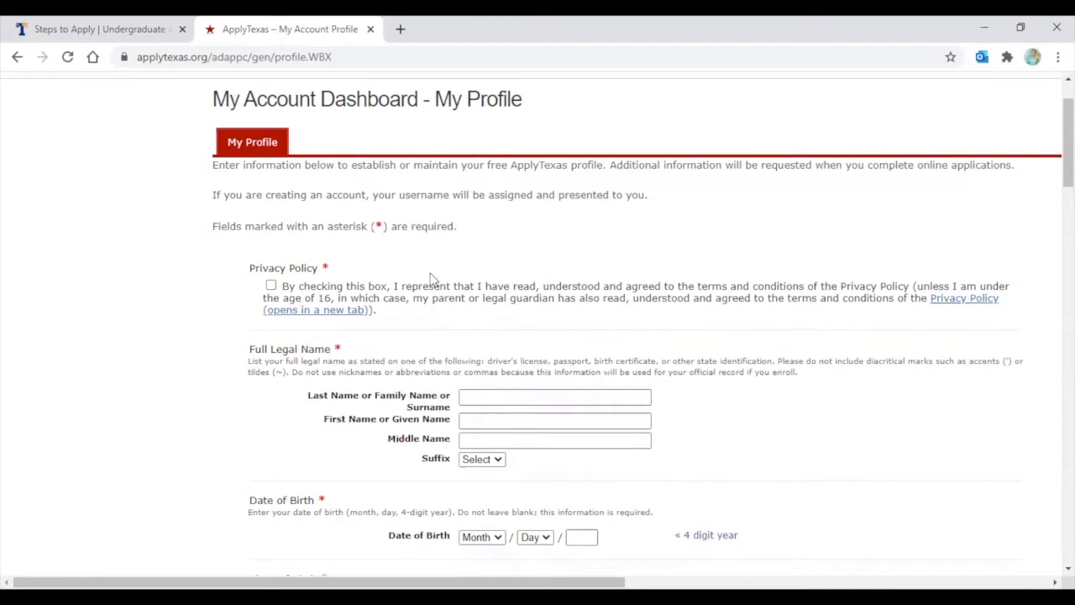
click(271, 286)
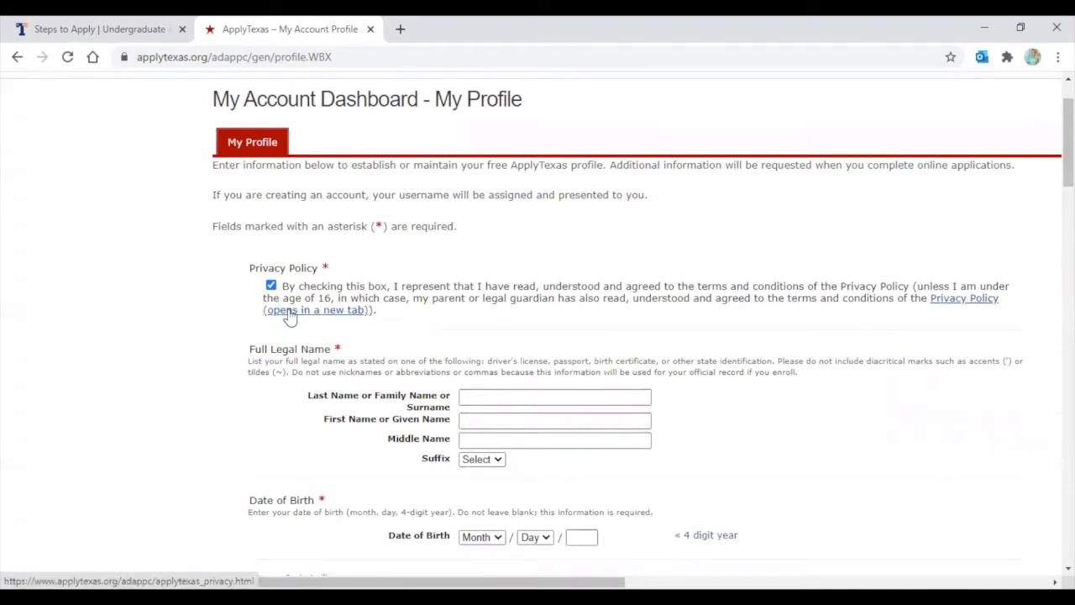
scroll(210, 298, down, 1)
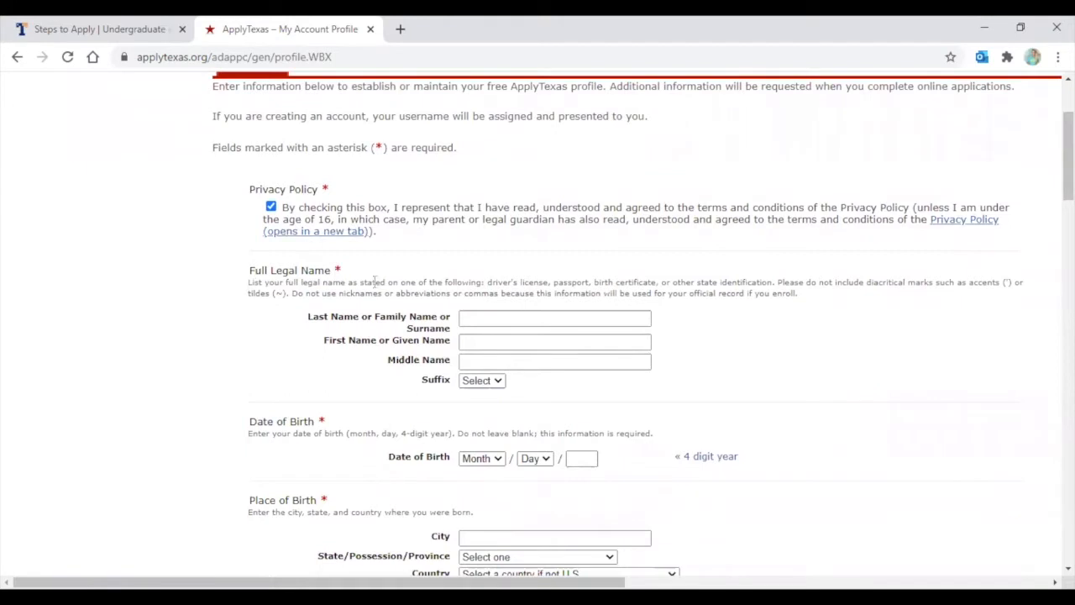
click(486, 317)
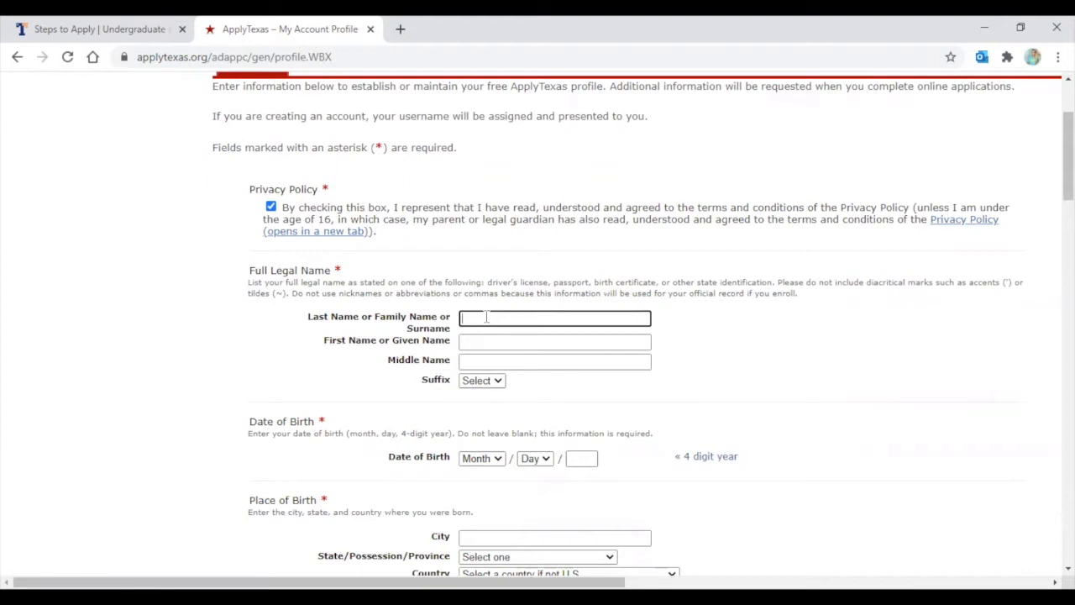
Enter the student's last and first legal name, leaving Suffix unset
text(TEST)
key(Tab)
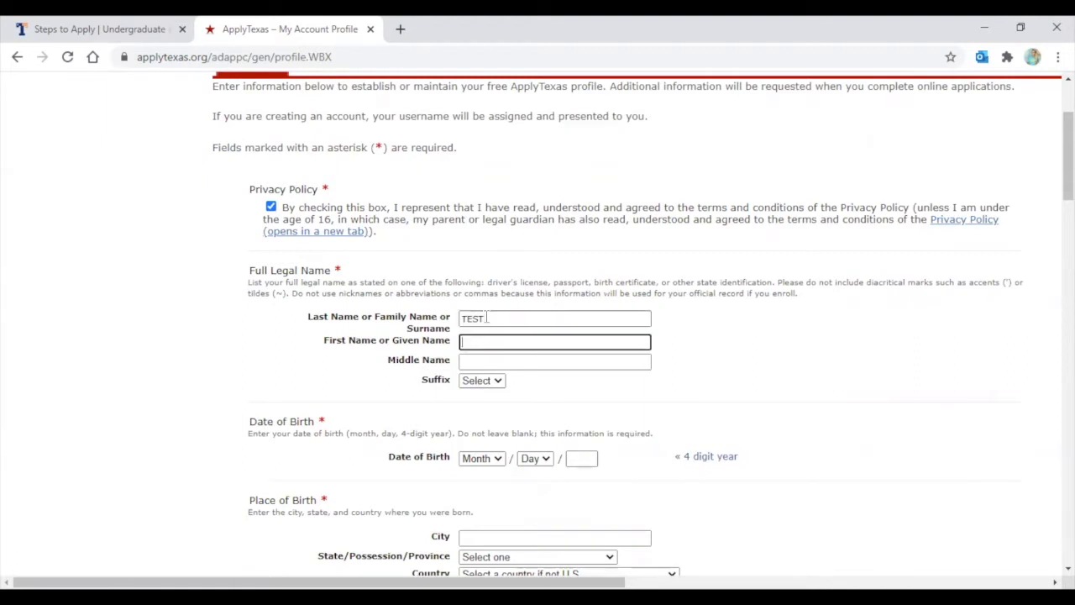
text(STUDENT)
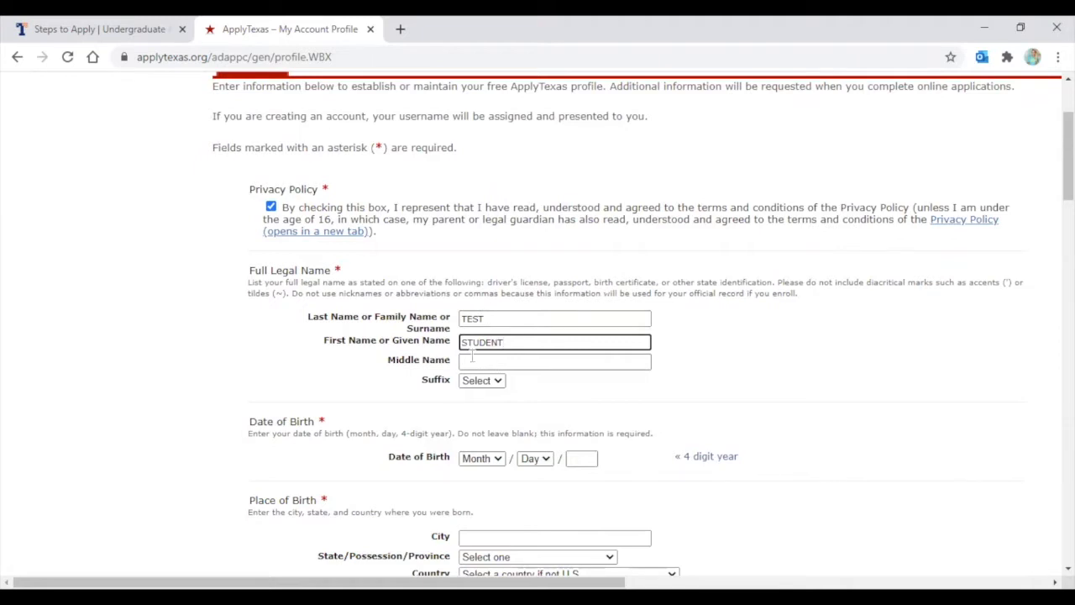
click(482, 383)
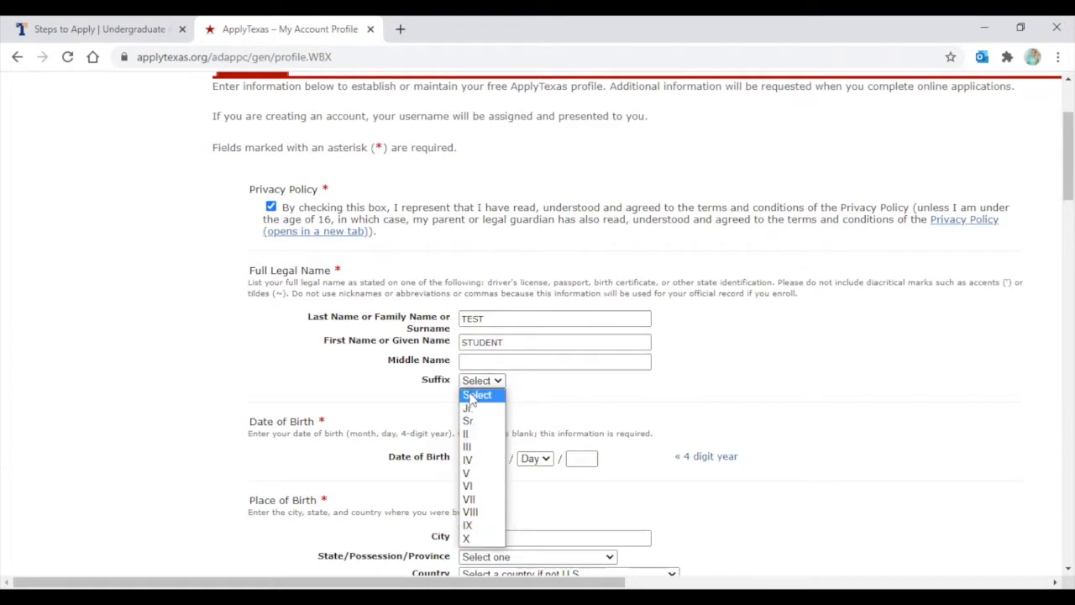
key(Escape)
scroll(348, 379, down, 2)
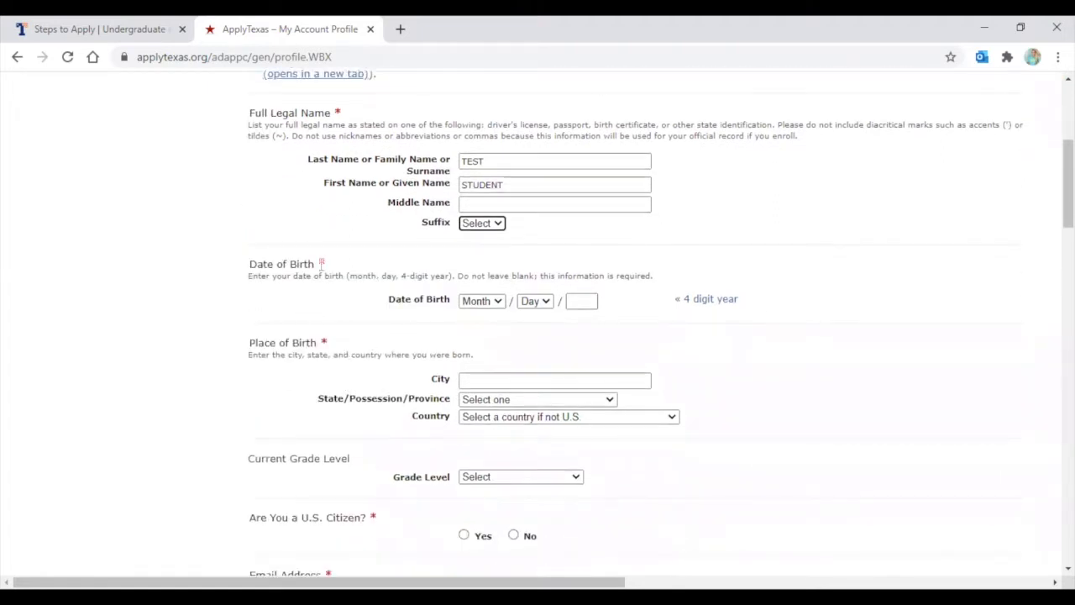
Set the birth date to Jan 6, 2001
click(477, 302)
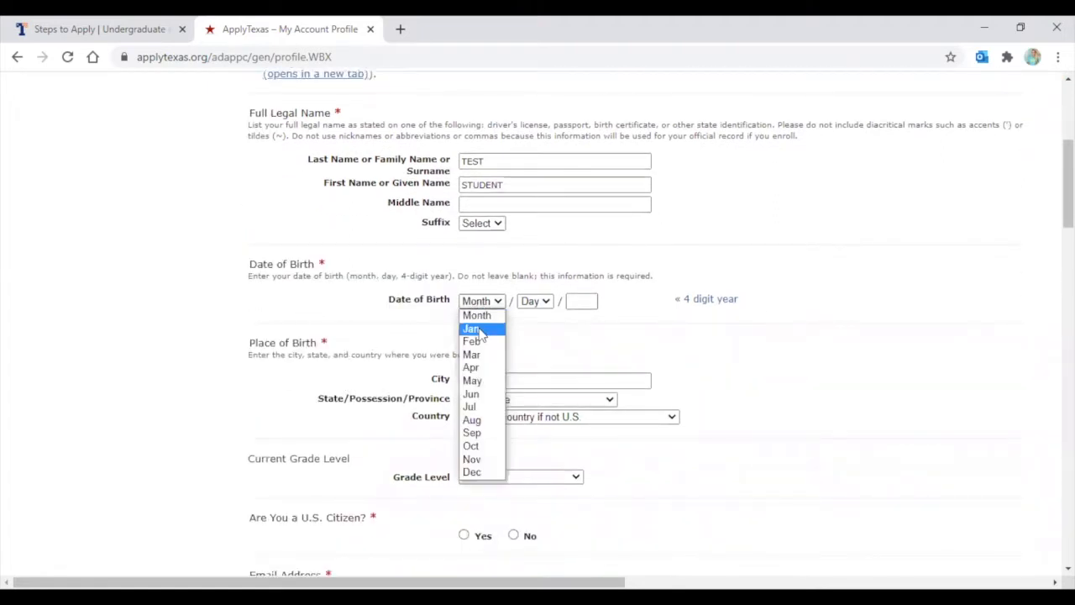
click(487, 328)
click(542, 304)
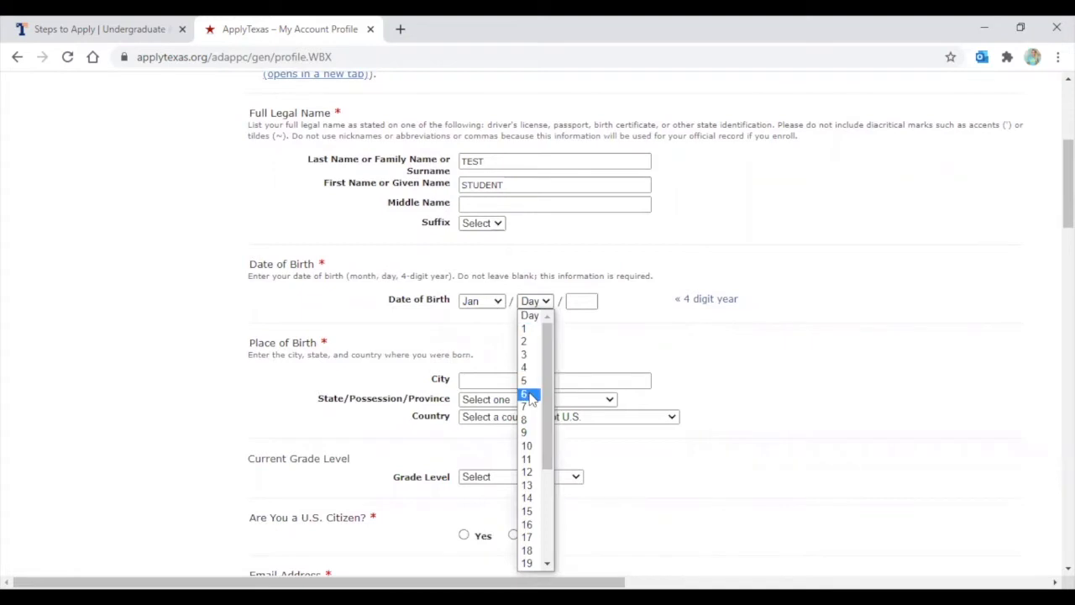
click(529, 396)
click(581, 302)
text(2001)
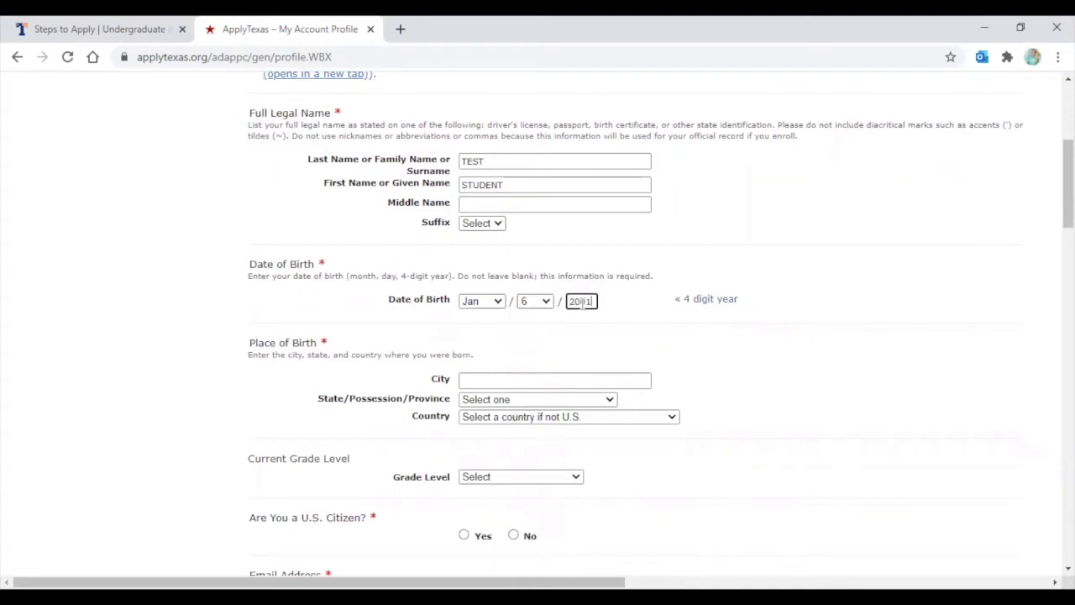
click(797, 375)
scroll(366, 301, down, 1)
scroll(366, 300, down, 2)
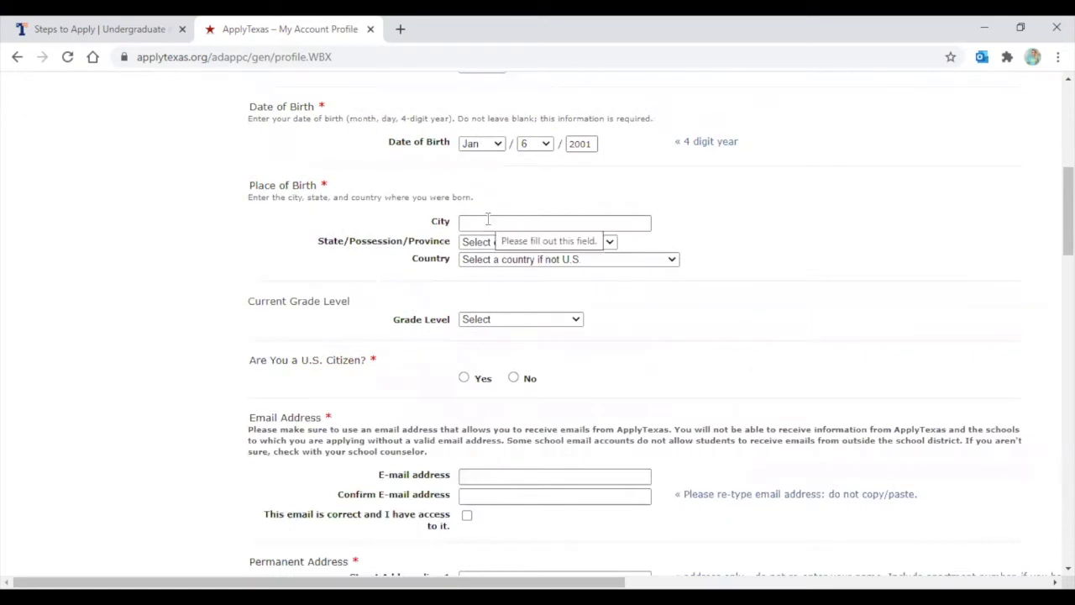
Record the birthplace as Tyler, Texas, keeping the country at its U.S. default
click(487, 219)
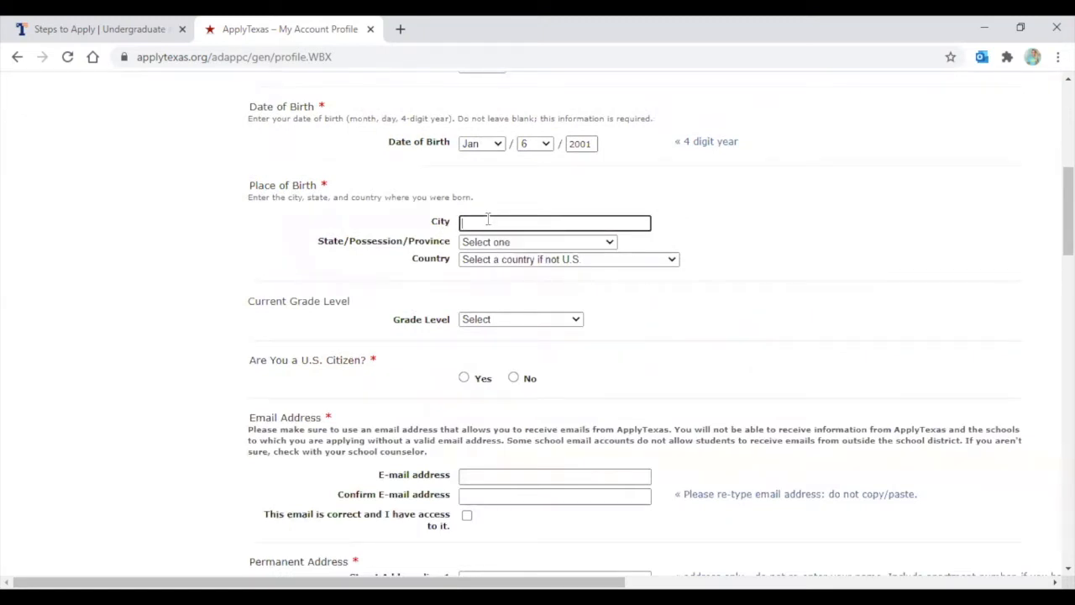
text(Tyler)
click(496, 243)
key(t)
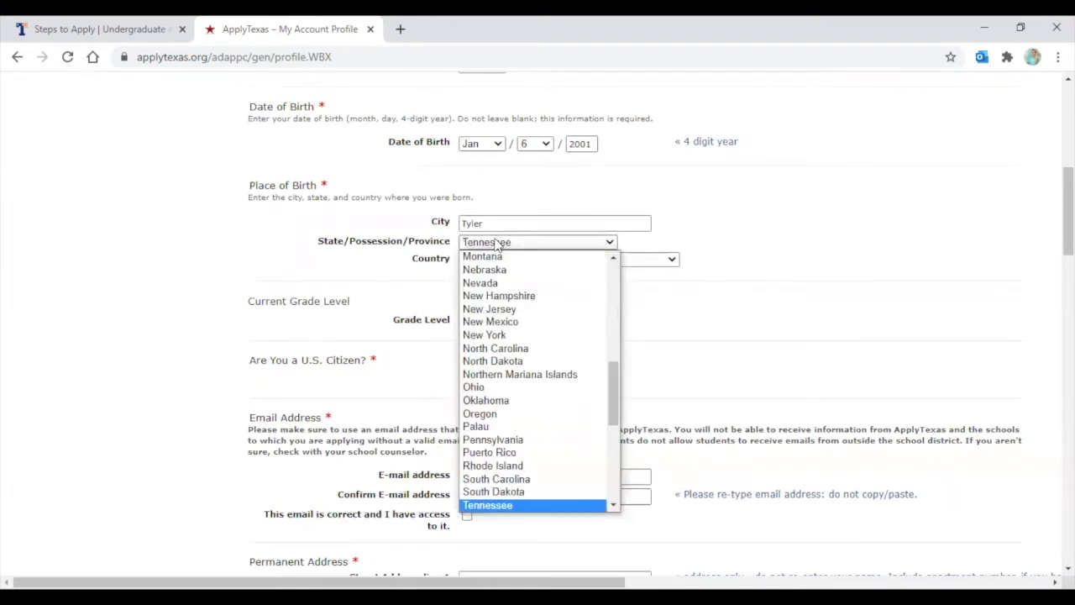
key(Down)
key(Return)
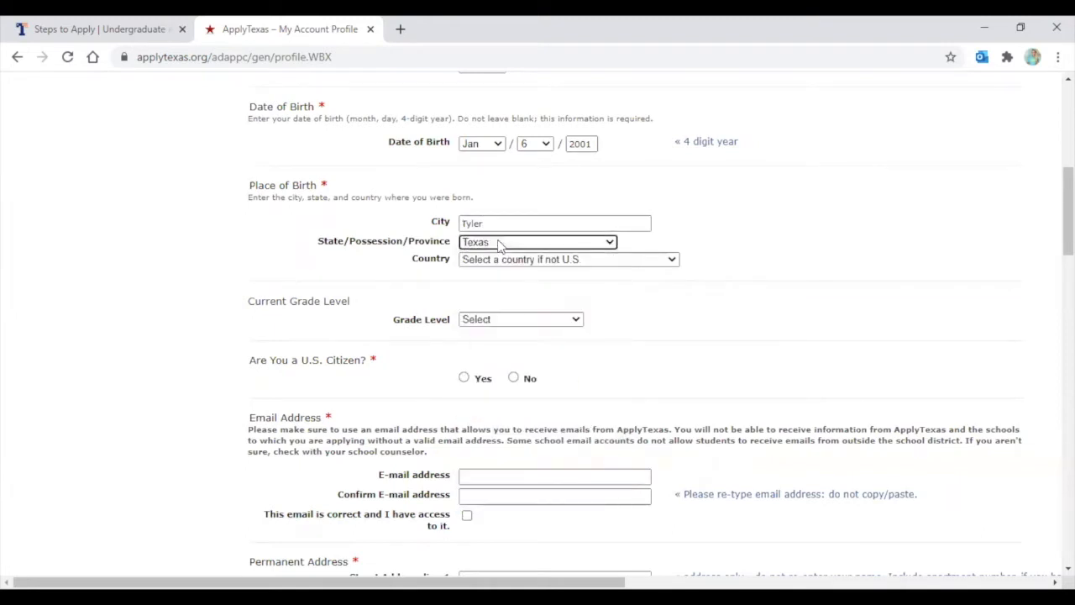
click(498, 261)
click(504, 274)
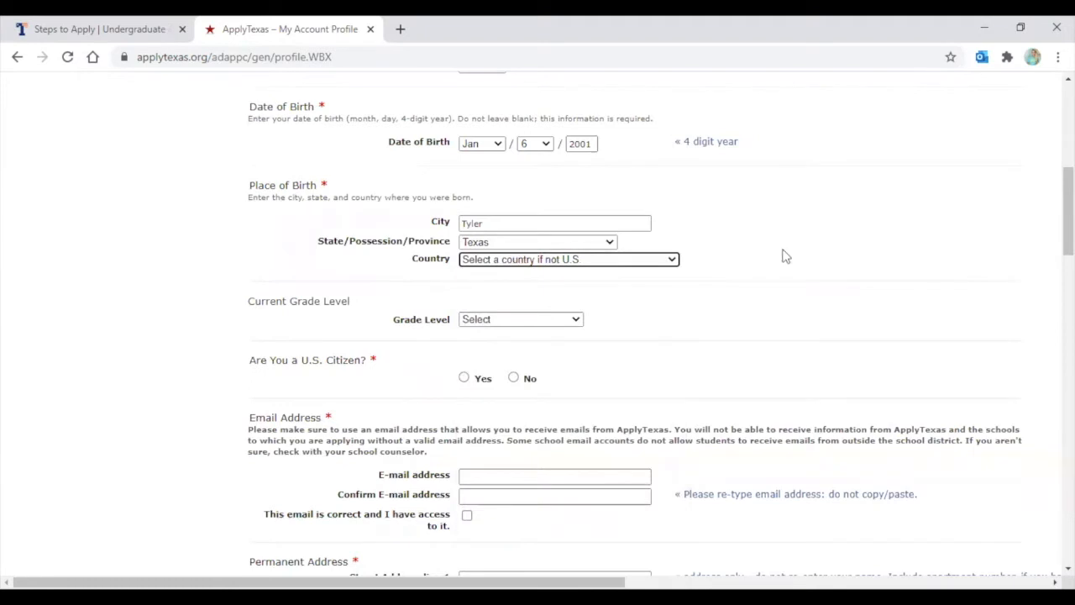
click(532, 262)
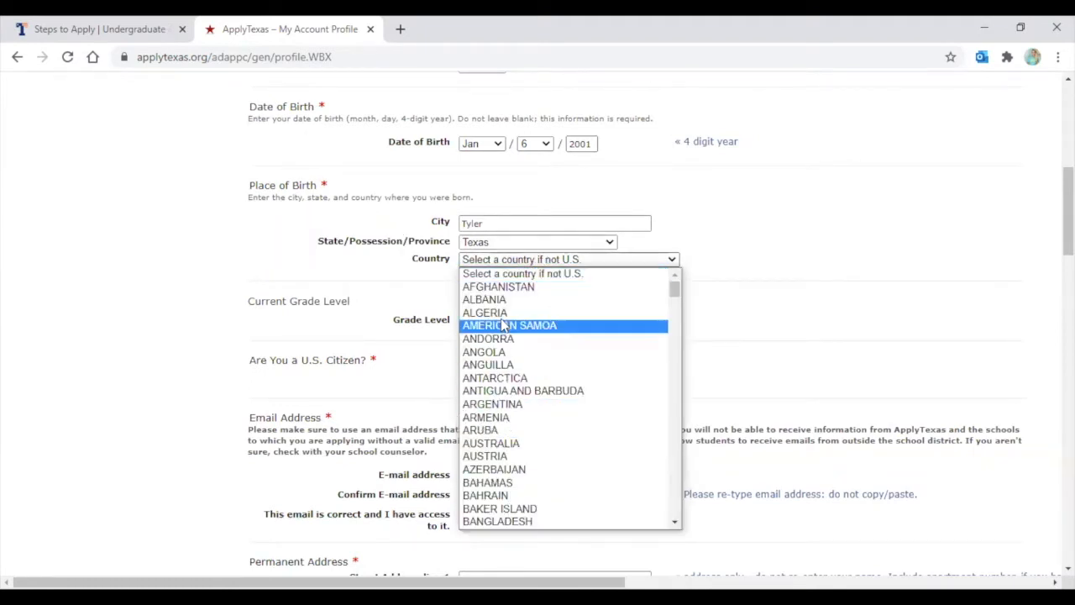
click(516, 275)
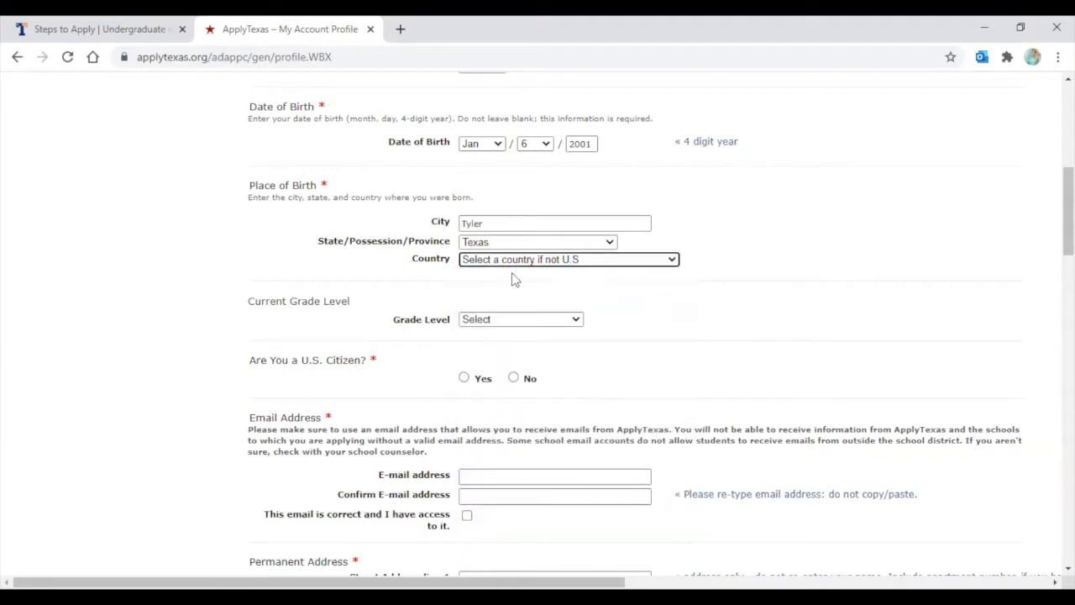
click(552, 280)
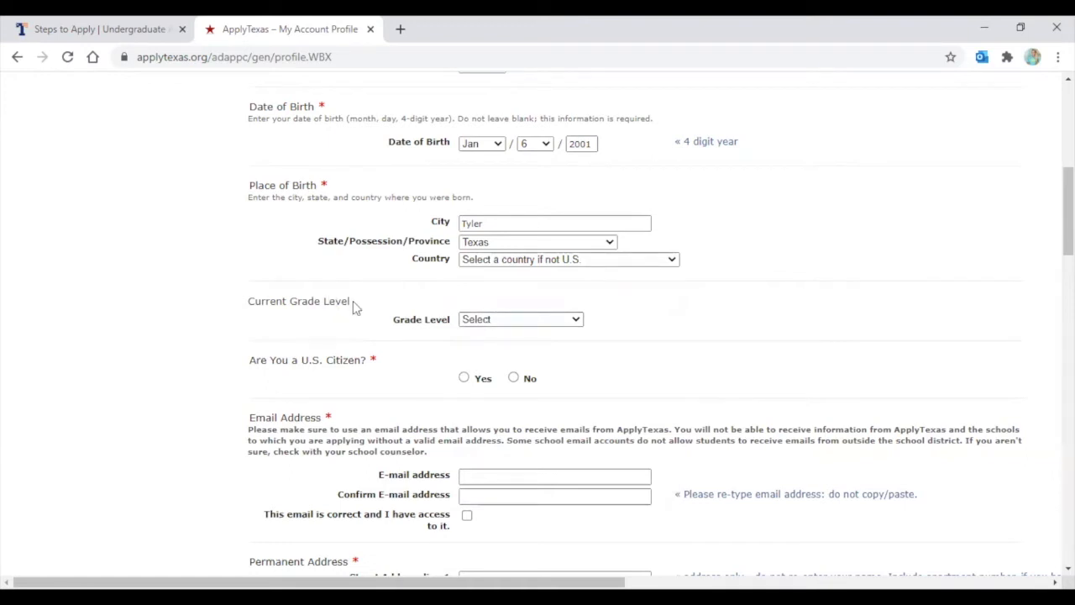
Set Grade Level to 12th grade and answer Yes to U.S. citizenship
click(496, 320)
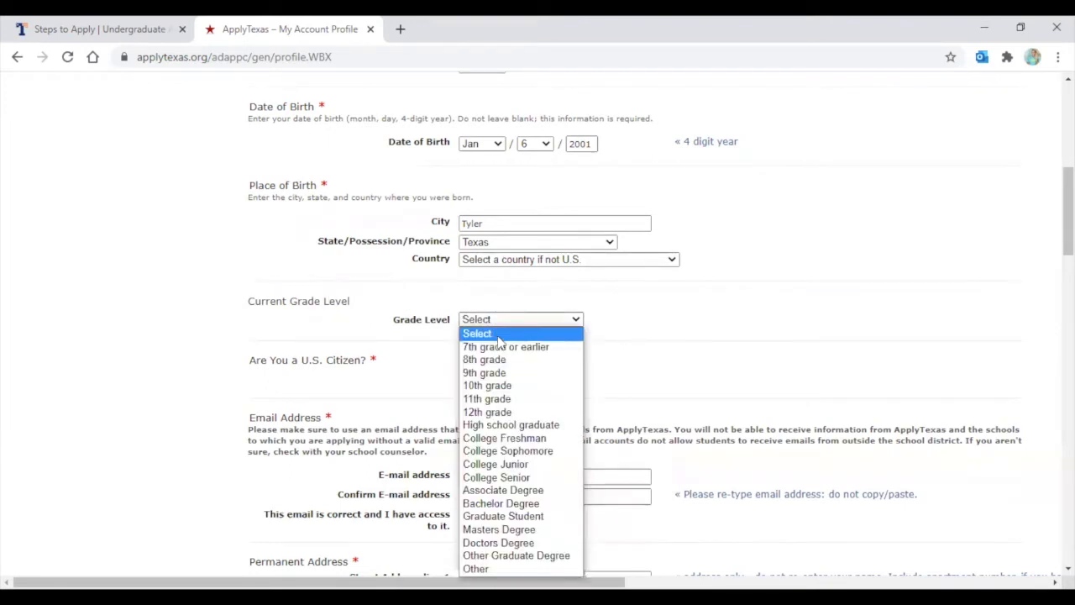
click(505, 413)
scroll(461, 294, down, 1)
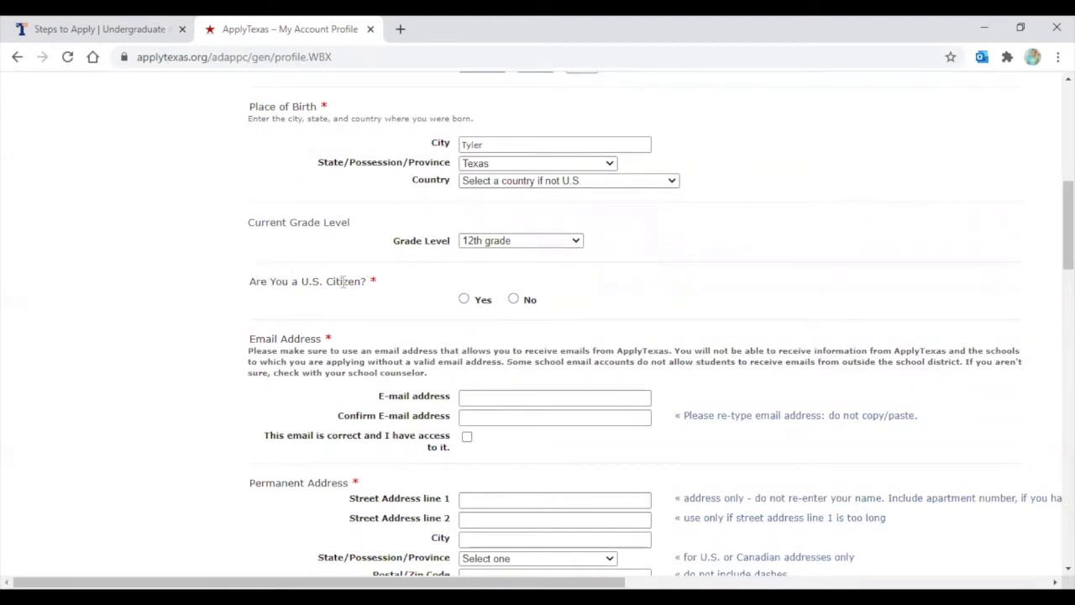
click(463, 300)
click(513, 299)
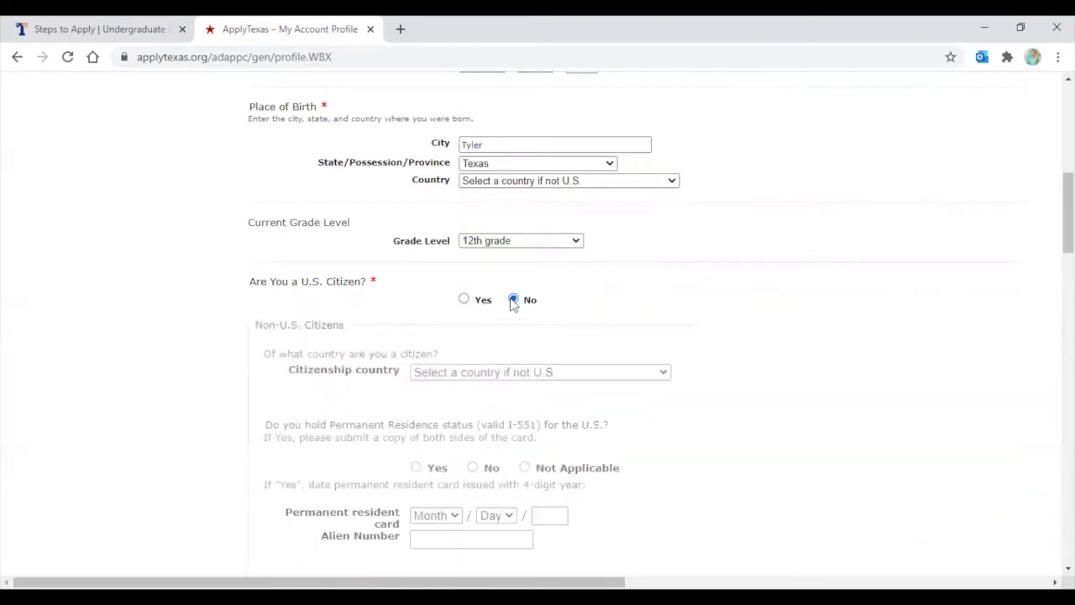
scroll(519, 316, down, 1)
scroll(518, 317, down, 3)
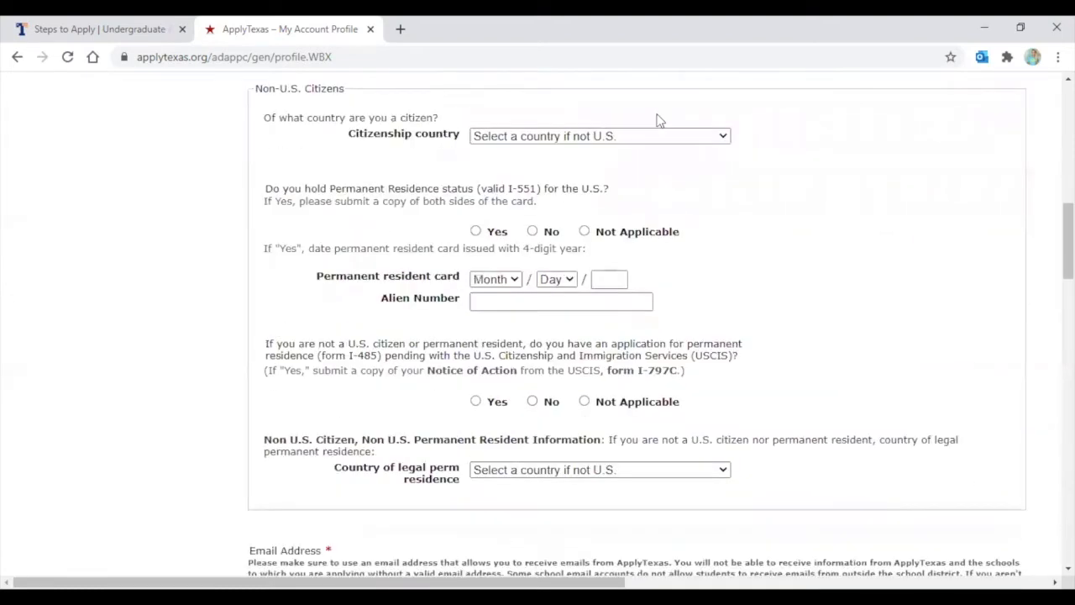
scroll(506, 386, up, 2)
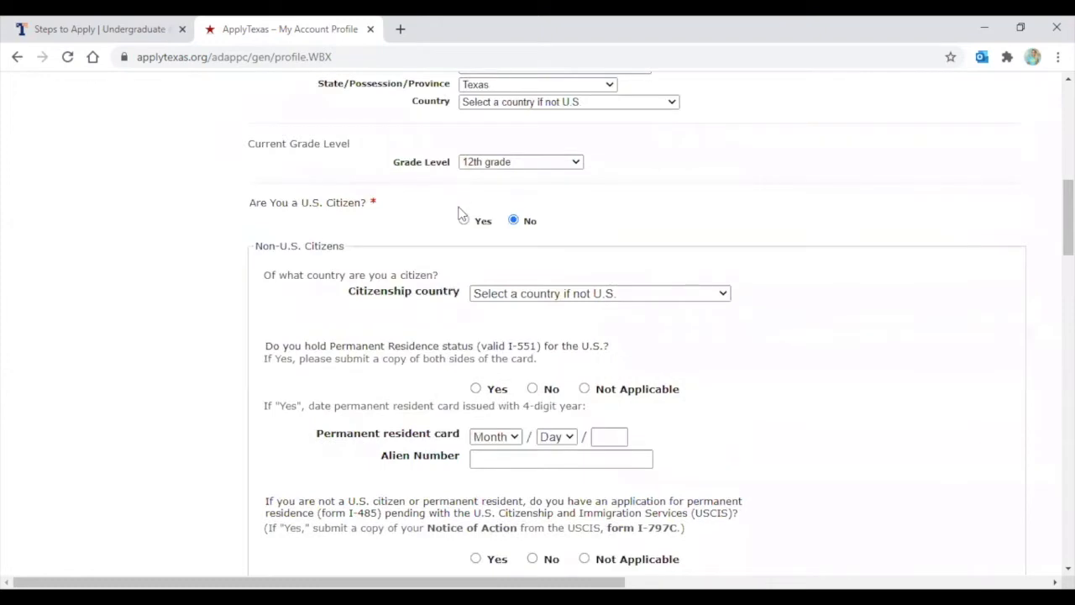
click(464, 221)
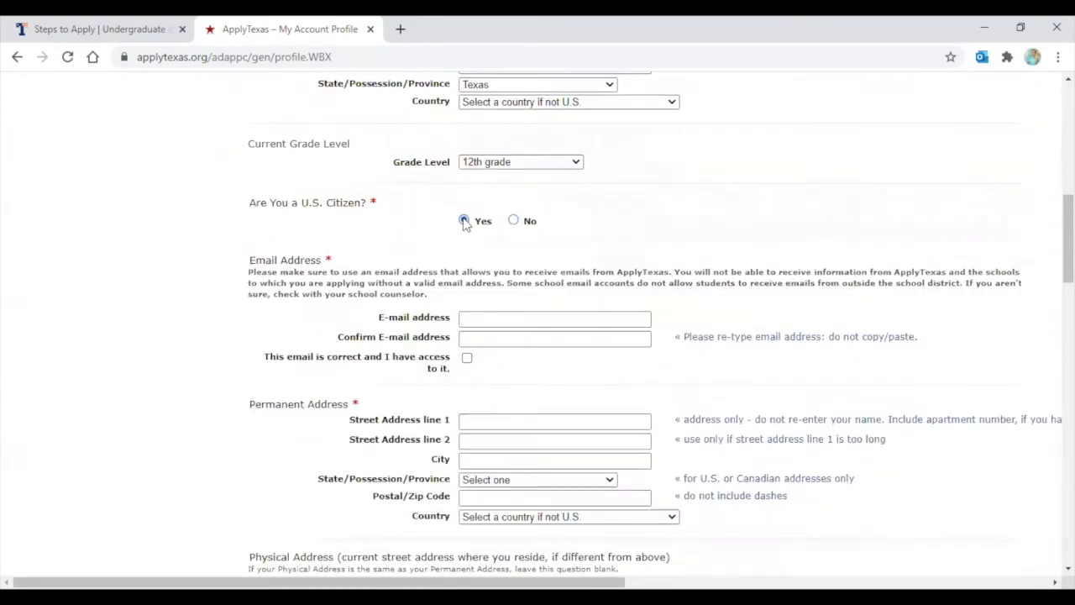
scroll(465, 222, down, 1)
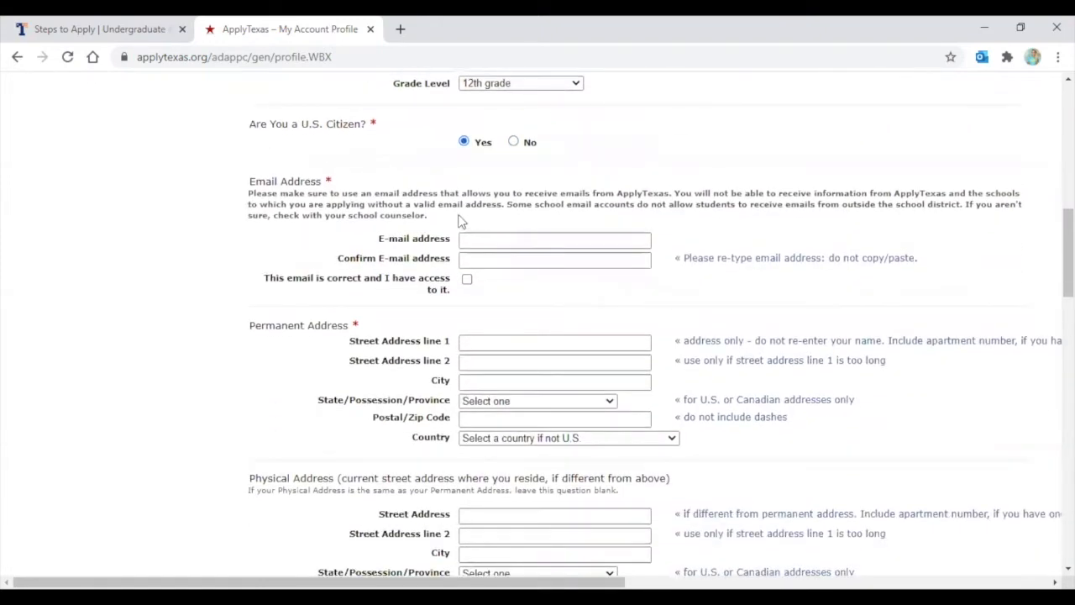
click(491, 239)
Type the student's e-mail in both e-mail fields and tick the 'email is correct' checkbox
click(491, 240)
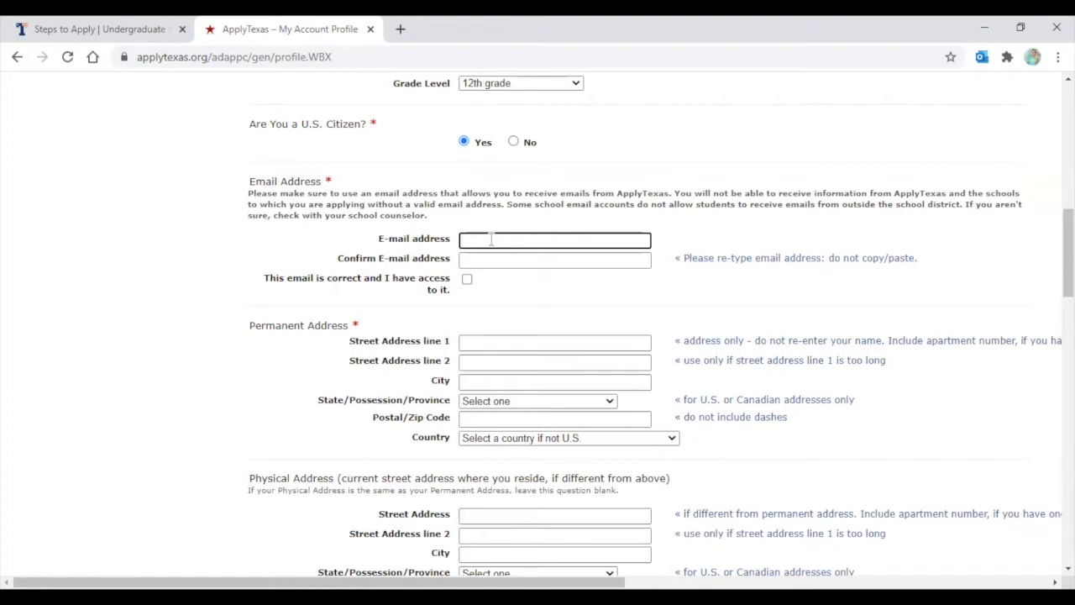
scroll(494, 356, up, 1)
click(493, 339)
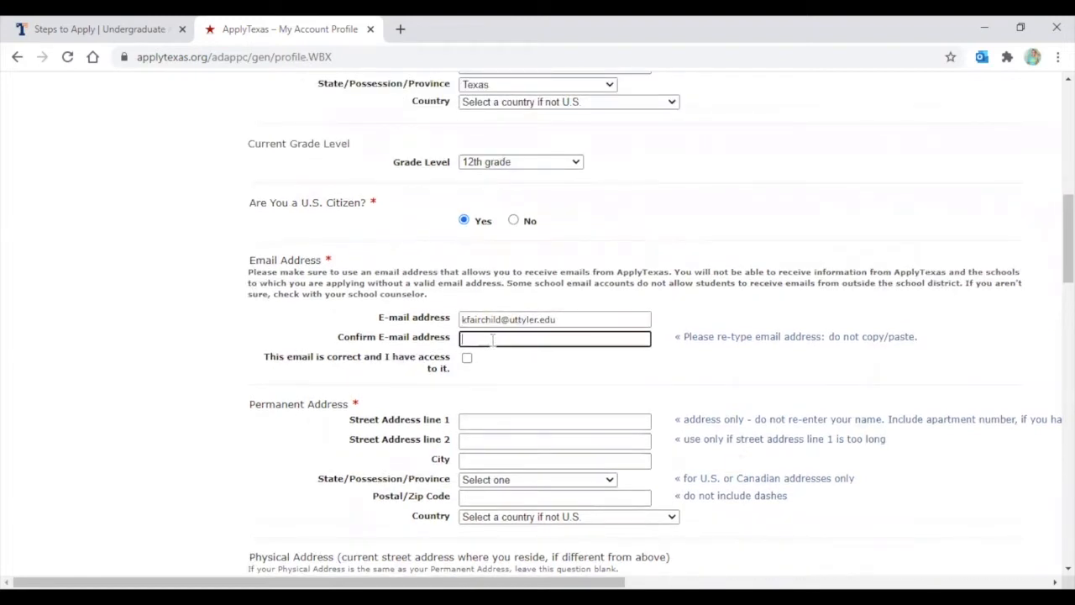
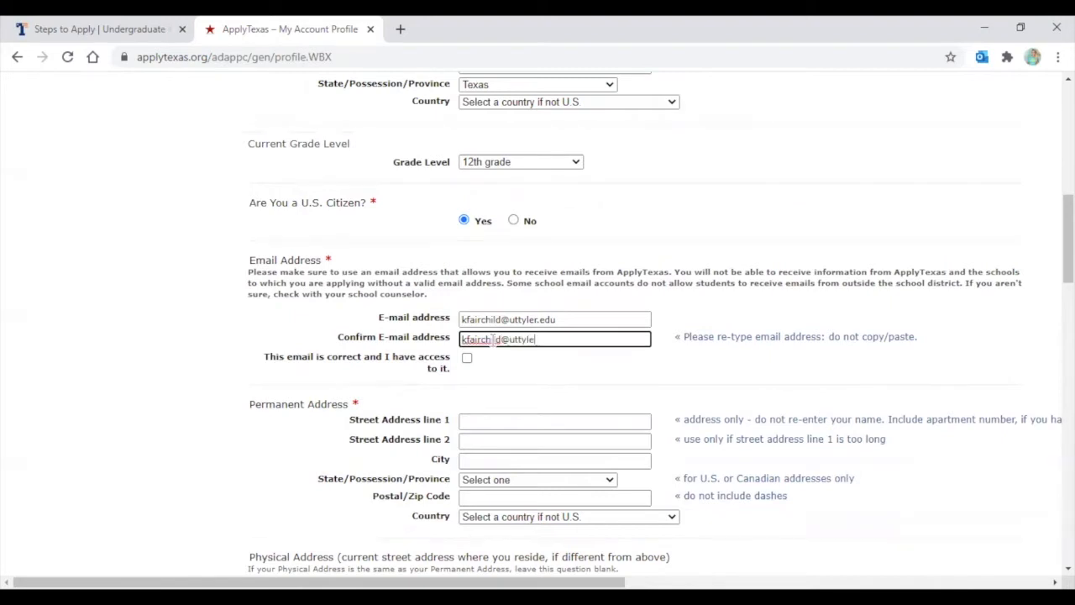
click(468, 360)
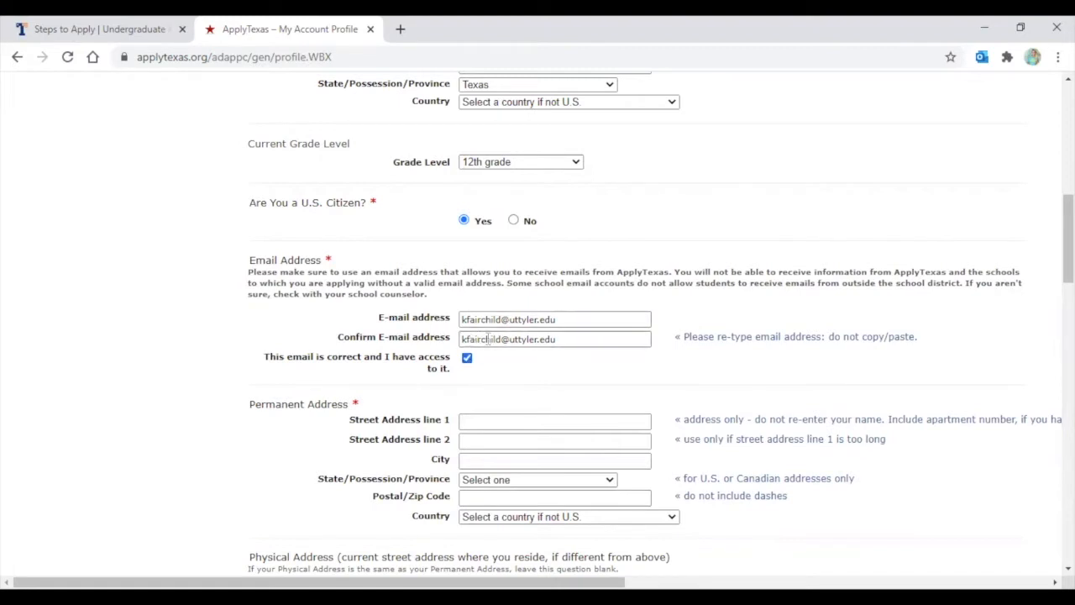
scroll(525, 320, down, 1)
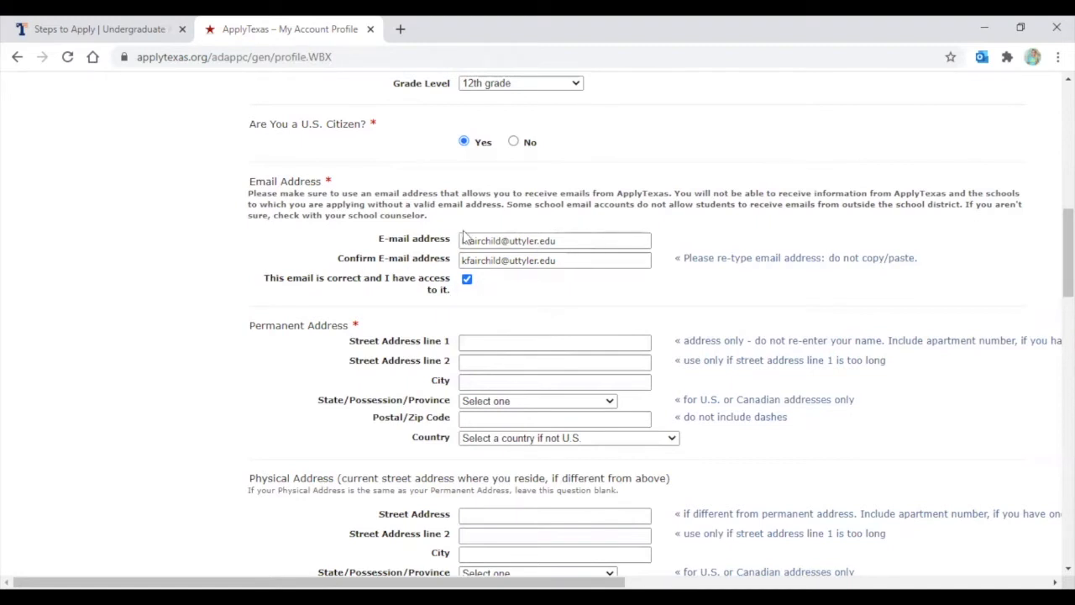
Enter the permanent street address line 1, correcting the house number
scroll(506, 300, down, 1)
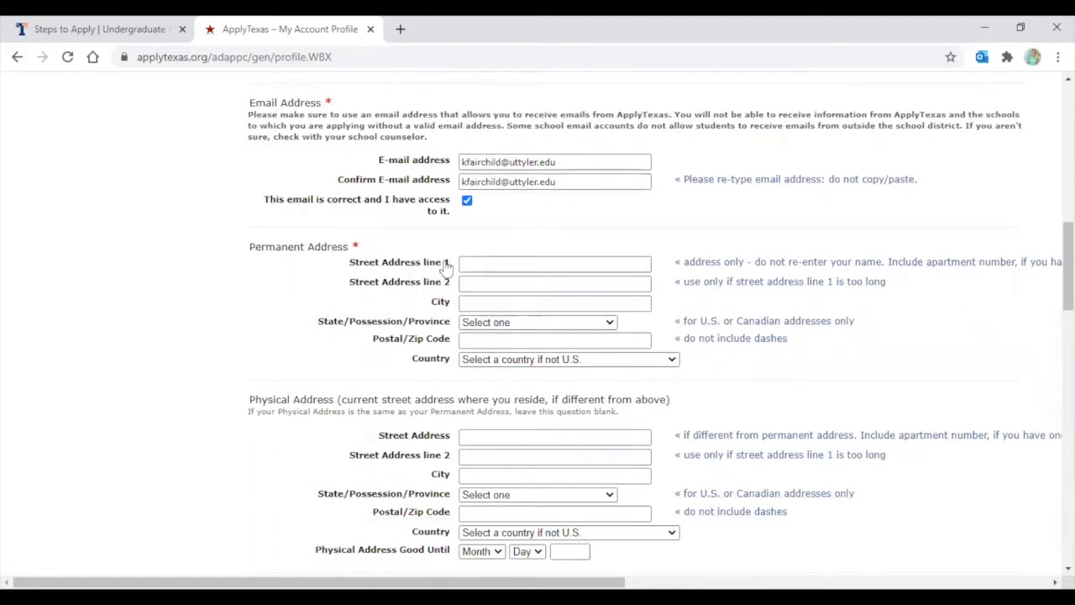
click(480, 264)
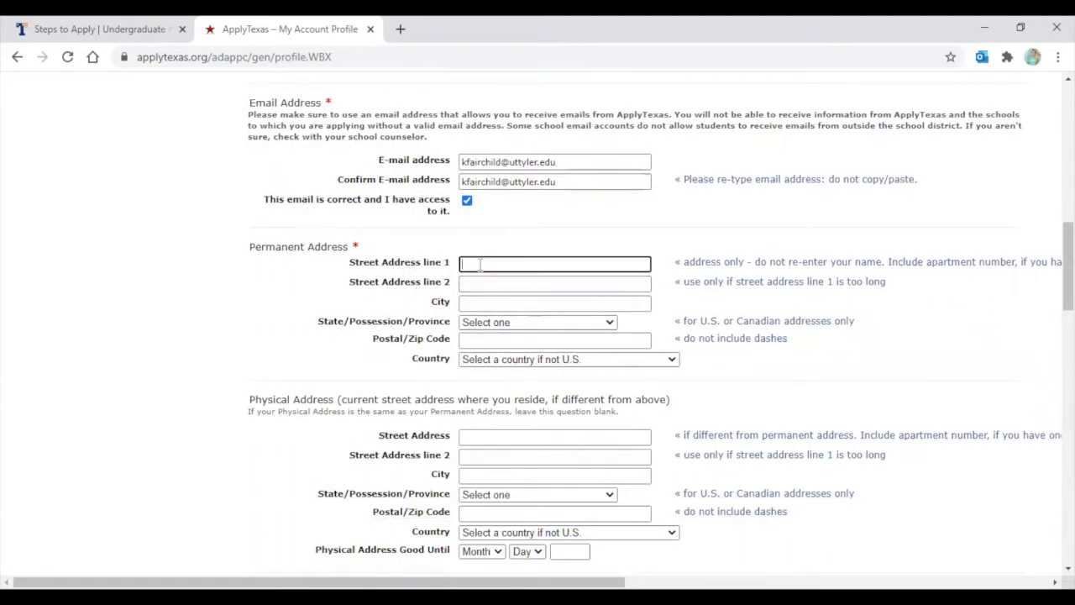
text(3900)
text( Univensyt)
text(sity Blvd.)
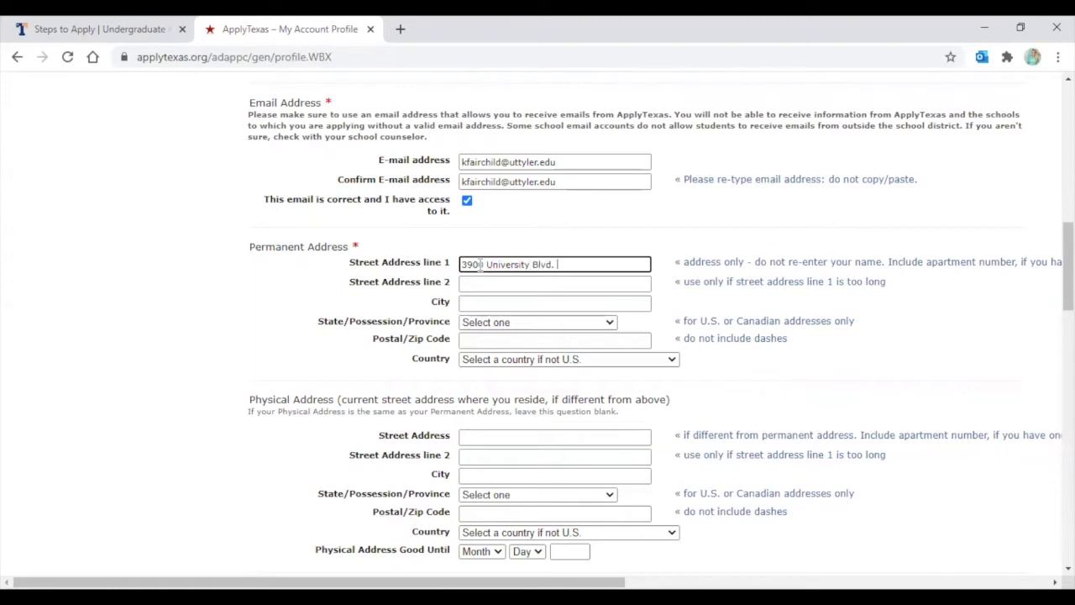
click(480, 263)
text(0)
click(470, 285)
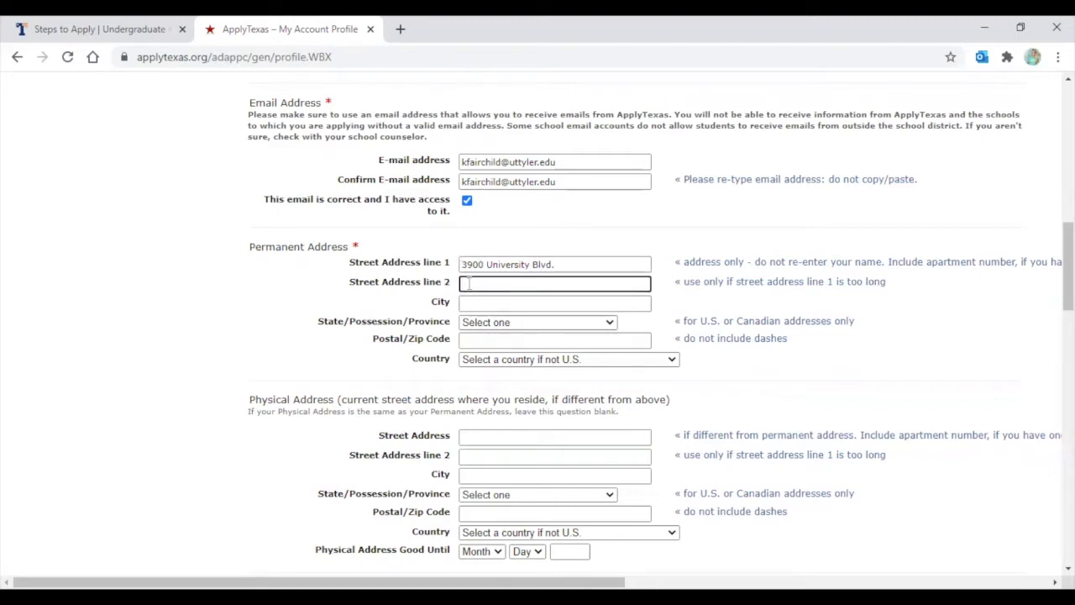
Choose Texas as the state and enter the zip code, leaving Country unselected
click(479, 305)
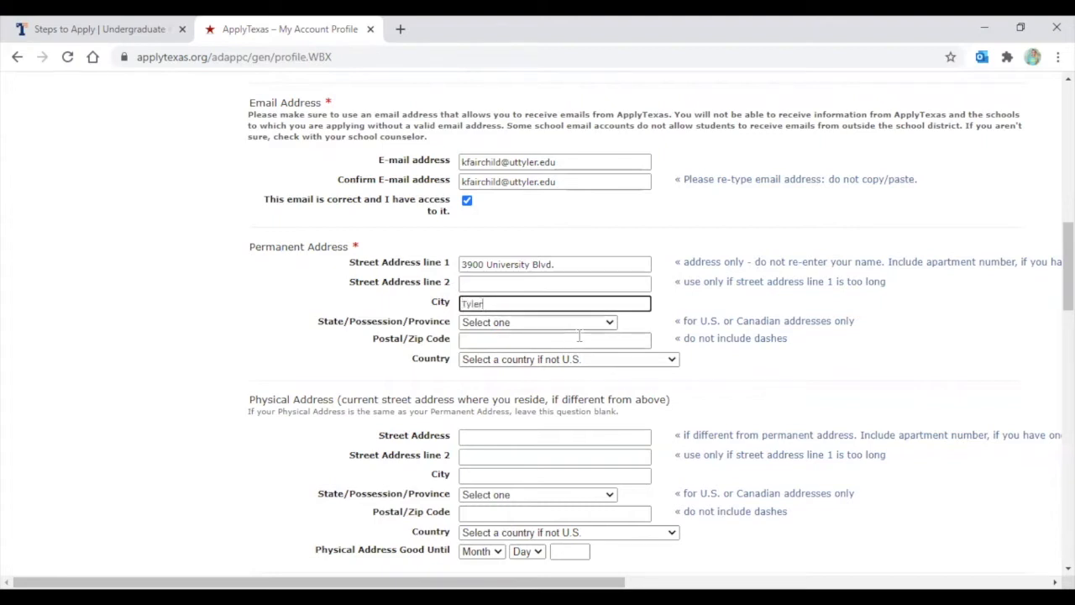
click(537, 327)
key(t)
key(t)
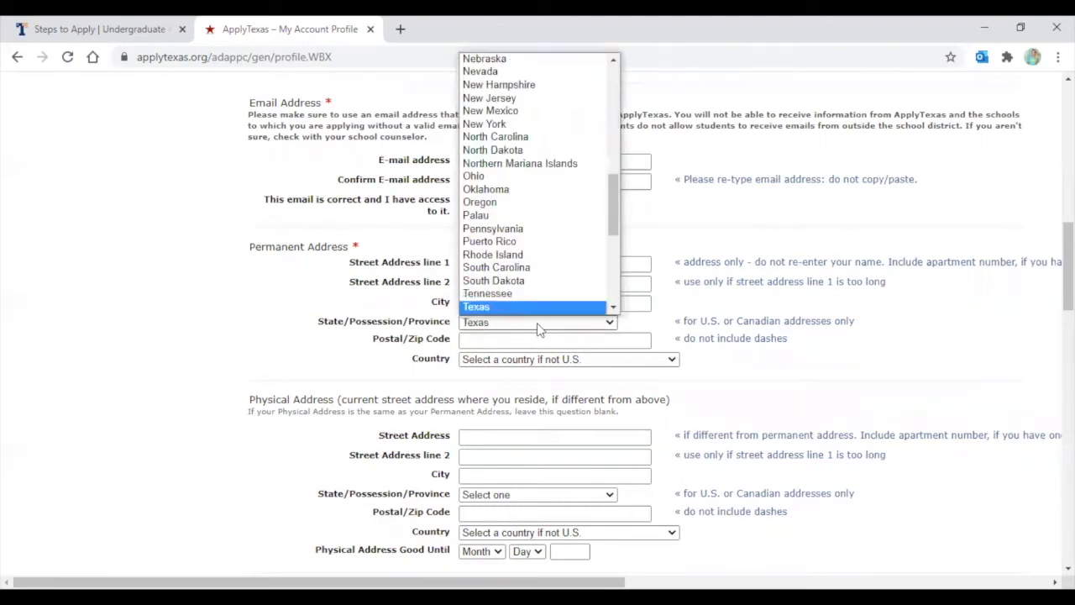
key(Return)
click(475, 338)
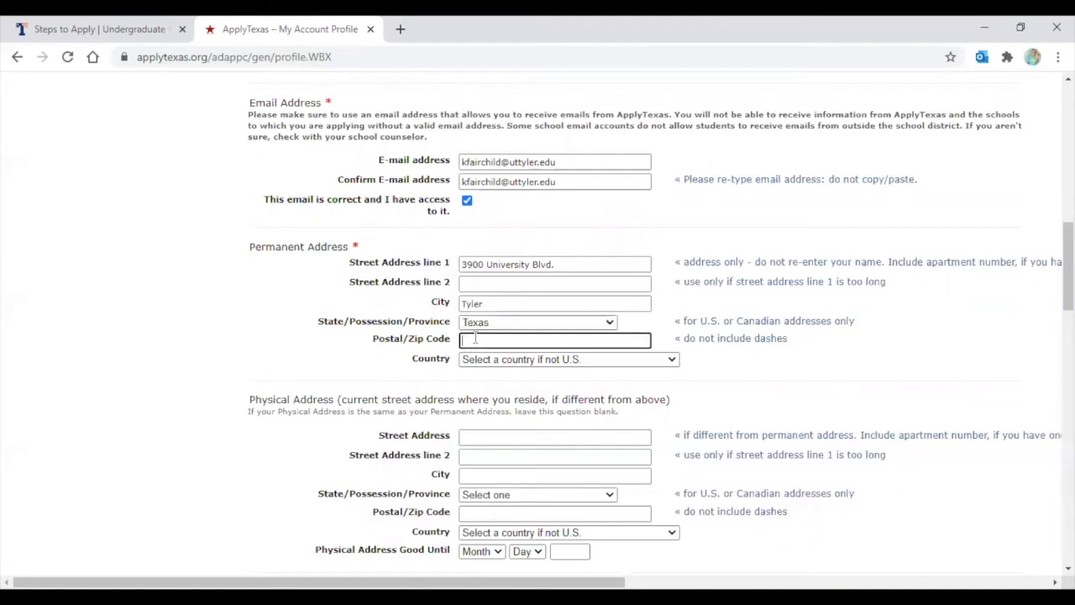
text(75799)
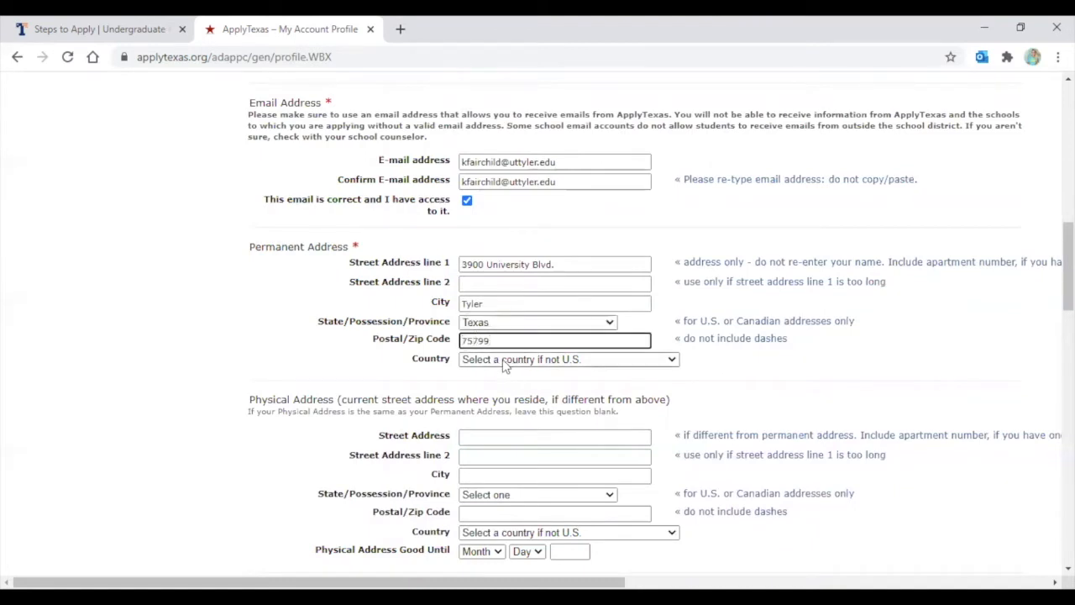
click(507, 359)
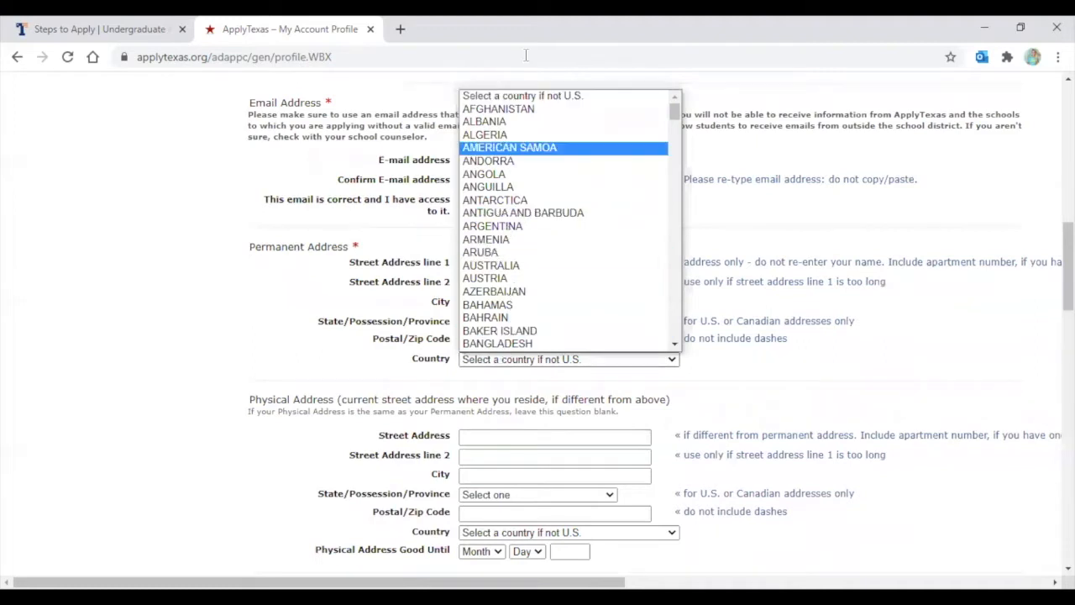
click(525, 96)
click(704, 357)
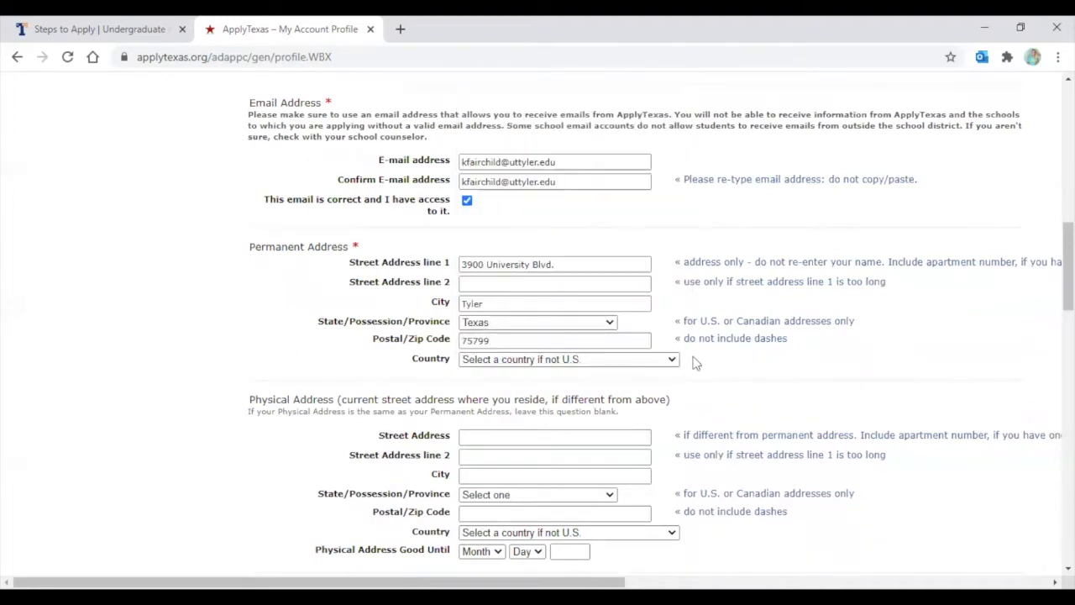
scroll(693, 357, down, 2)
scroll(689, 352, down, 1)
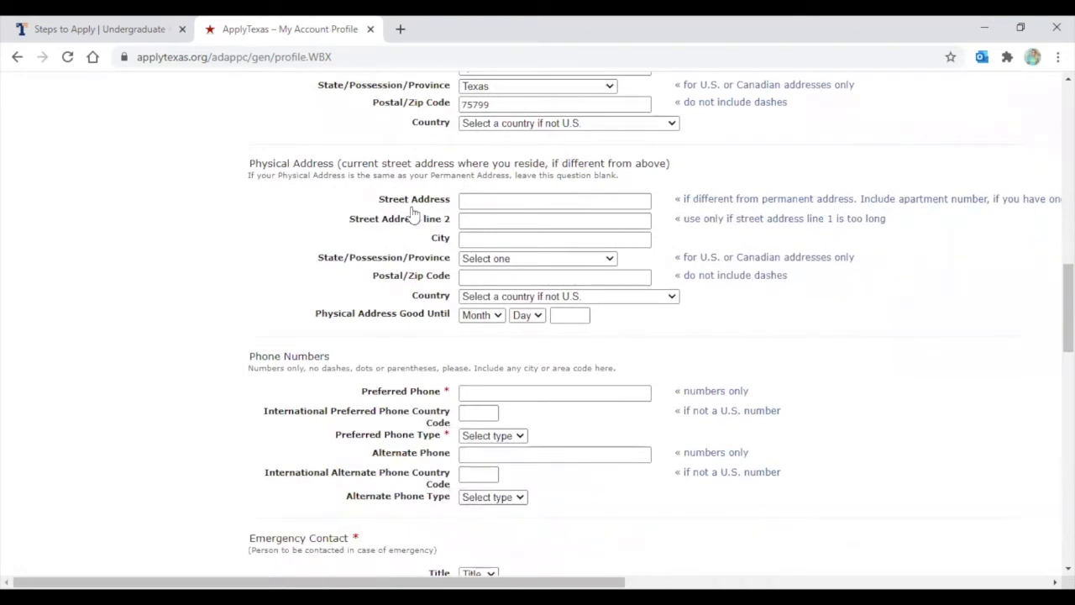
Enter the preferred phone number and set Preferred Phone Type to Work
drag(340, 165, 671, 165)
click(249, 229)
scroll(510, 214, up, 4)
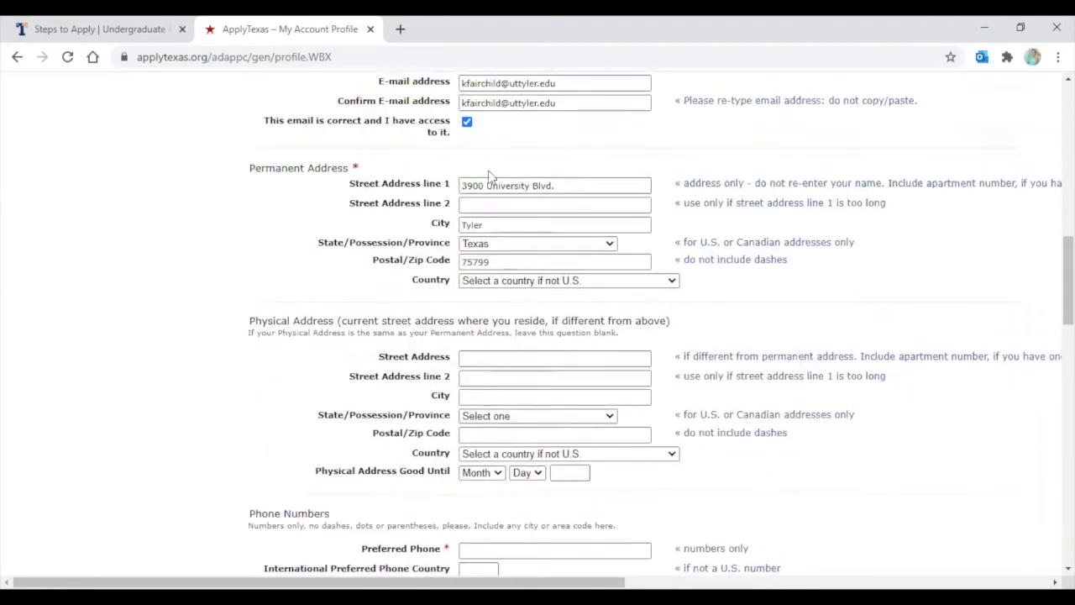
scroll(517, 236, down, 4)
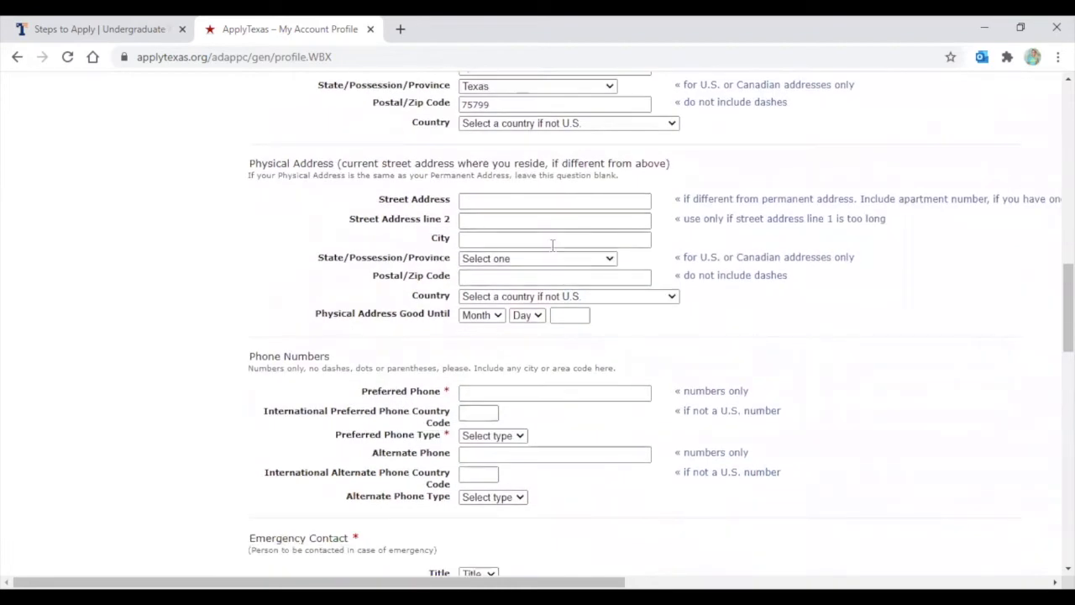
scroll(546, 239, down, 2)
scroll(539, 185, up, 4)
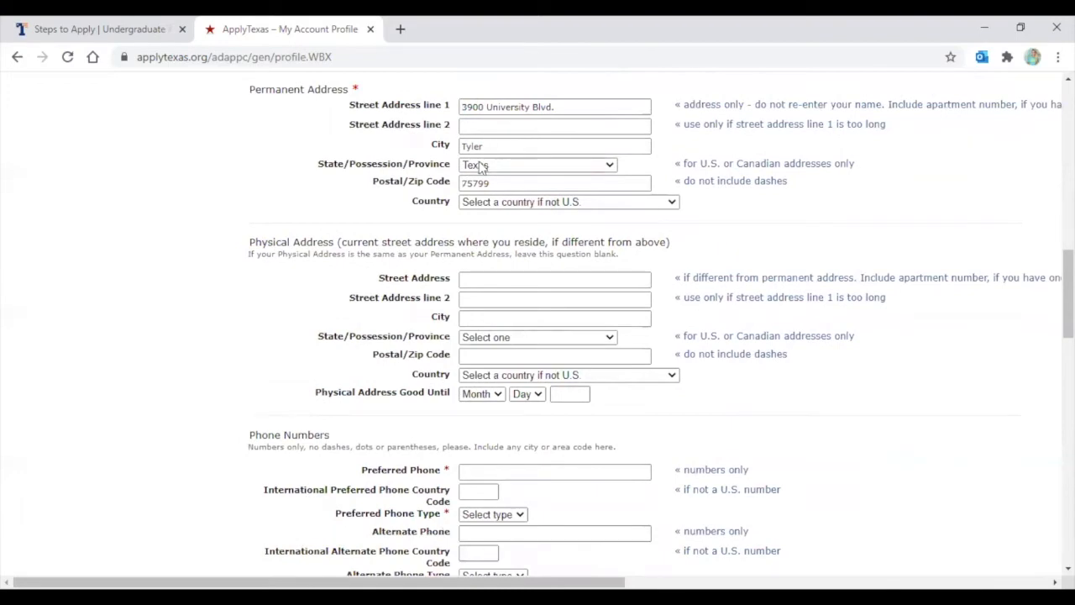
scroll(466, 345, down, 3)
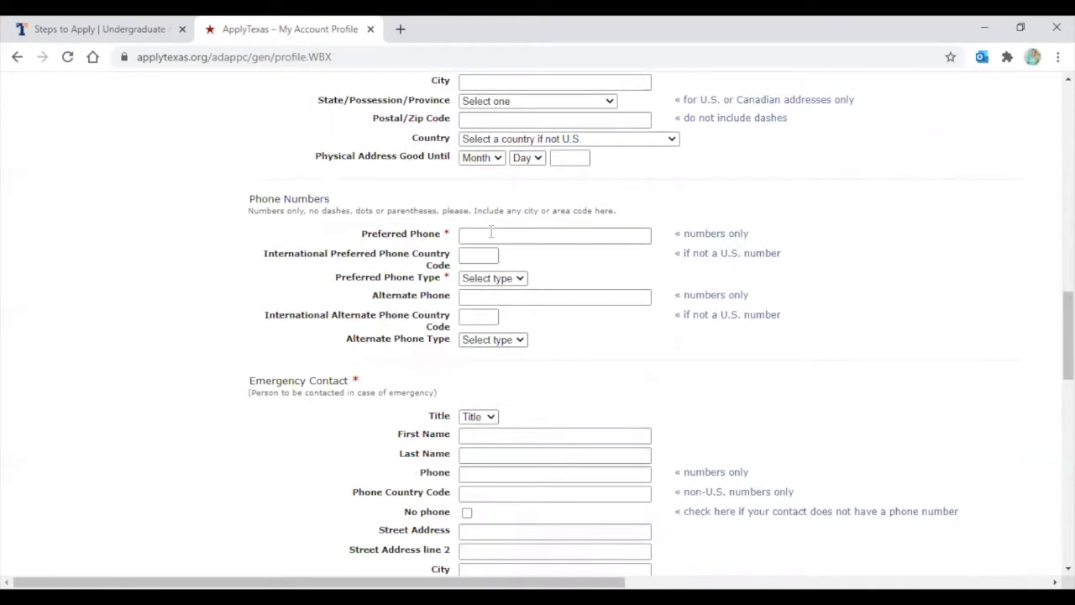
click(487, 235)
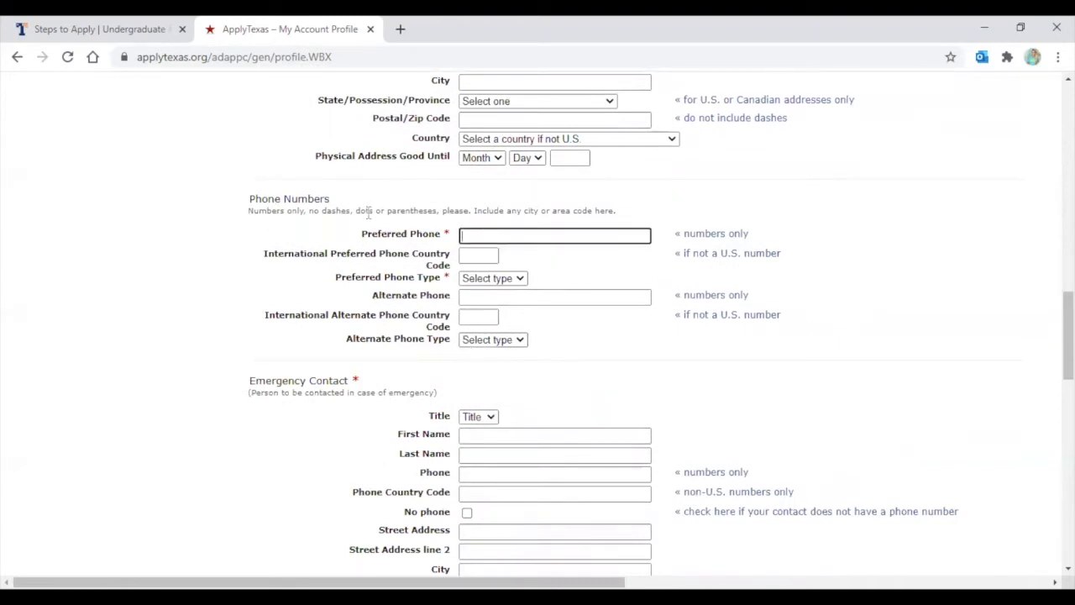
click(477, 255)
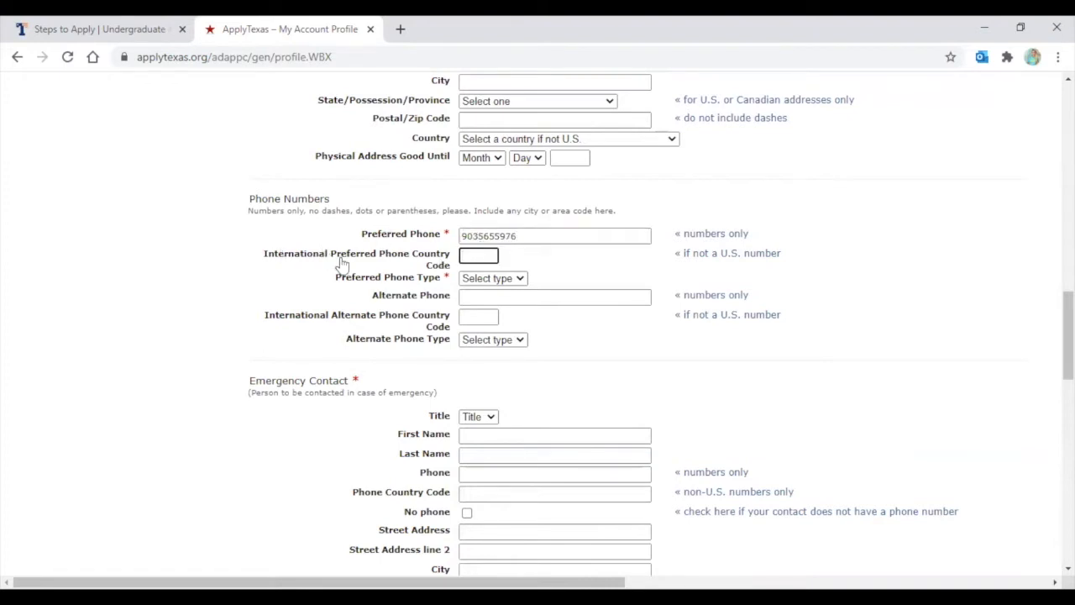
click(480, 279)
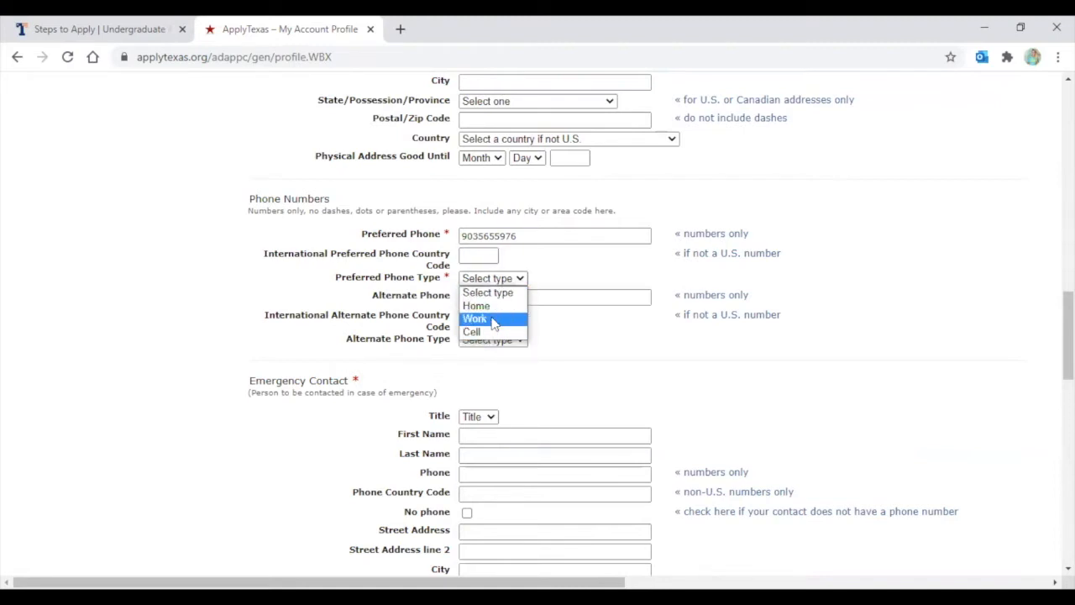
click(487, 321)
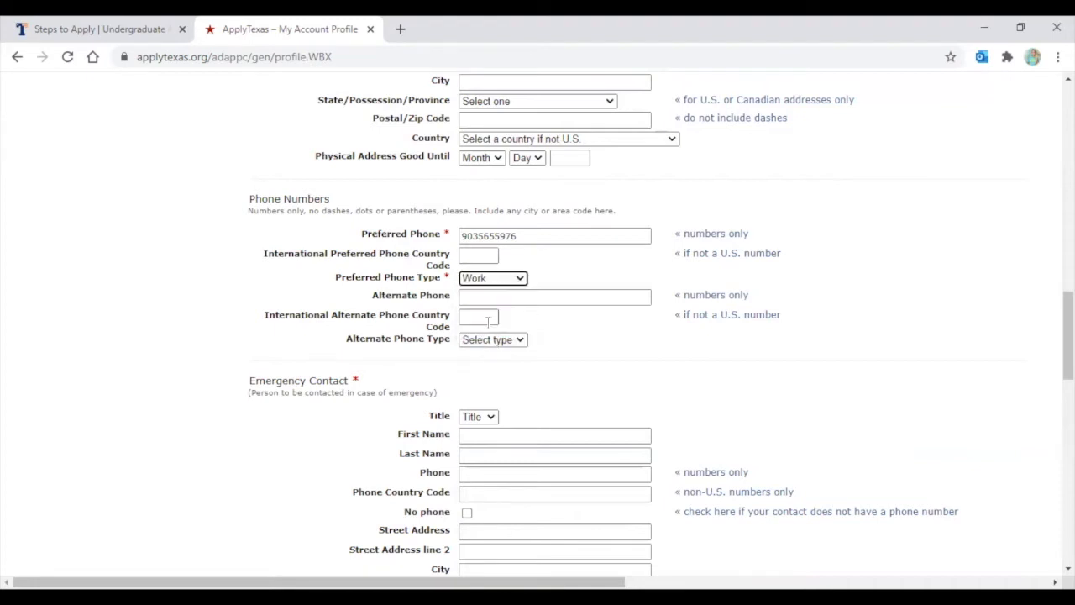
click(547, 267)
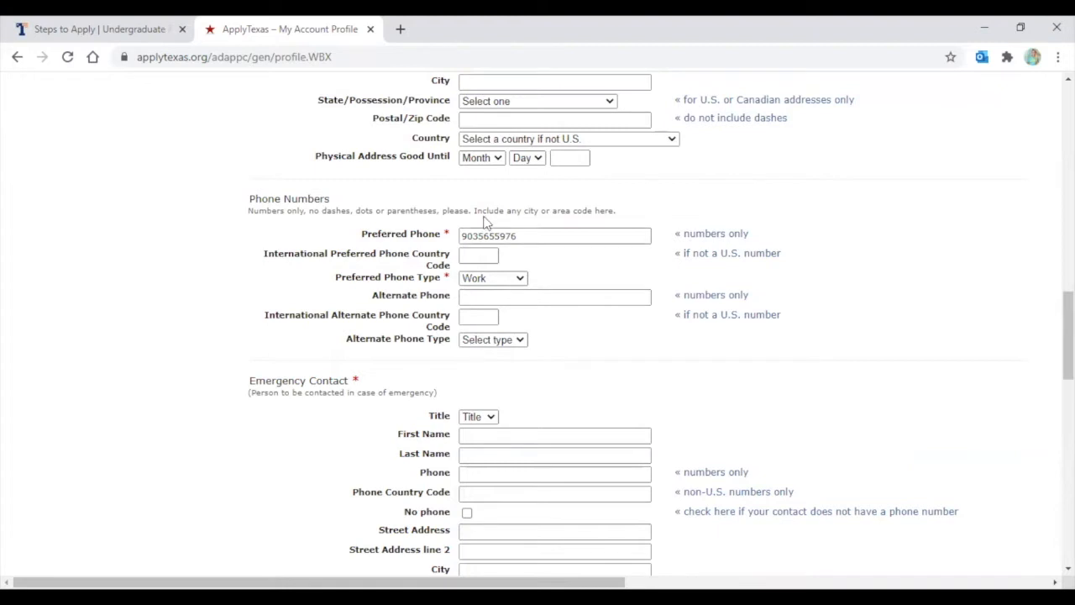
Set the emergency contact's title to Mrs and enter the contact's first and last name
scroll(543, 223, down, 5)
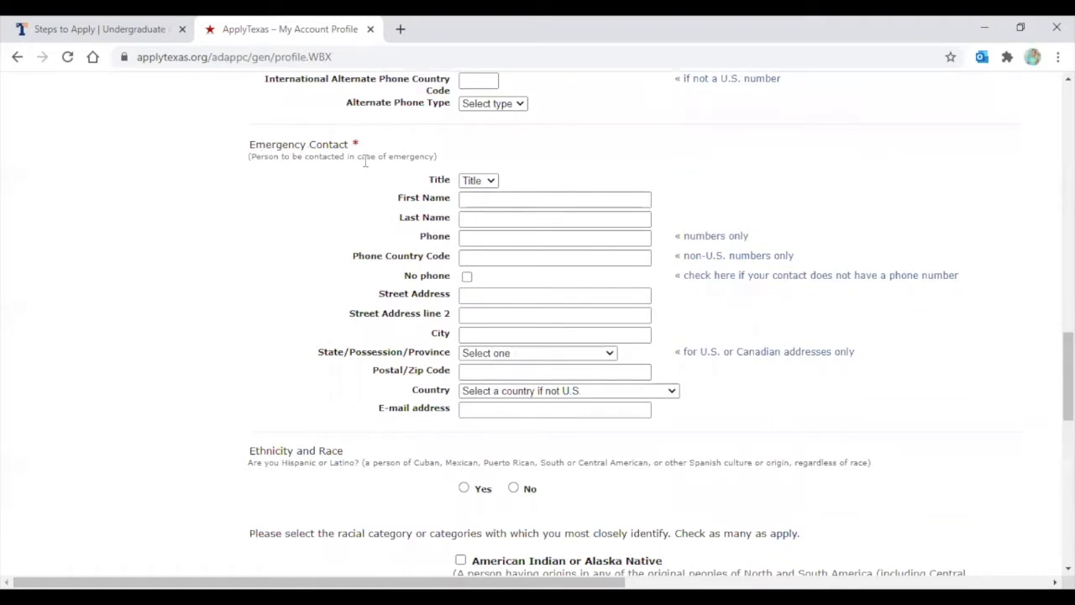
click(478, 181)
click(478, 234)
click(476, 200)
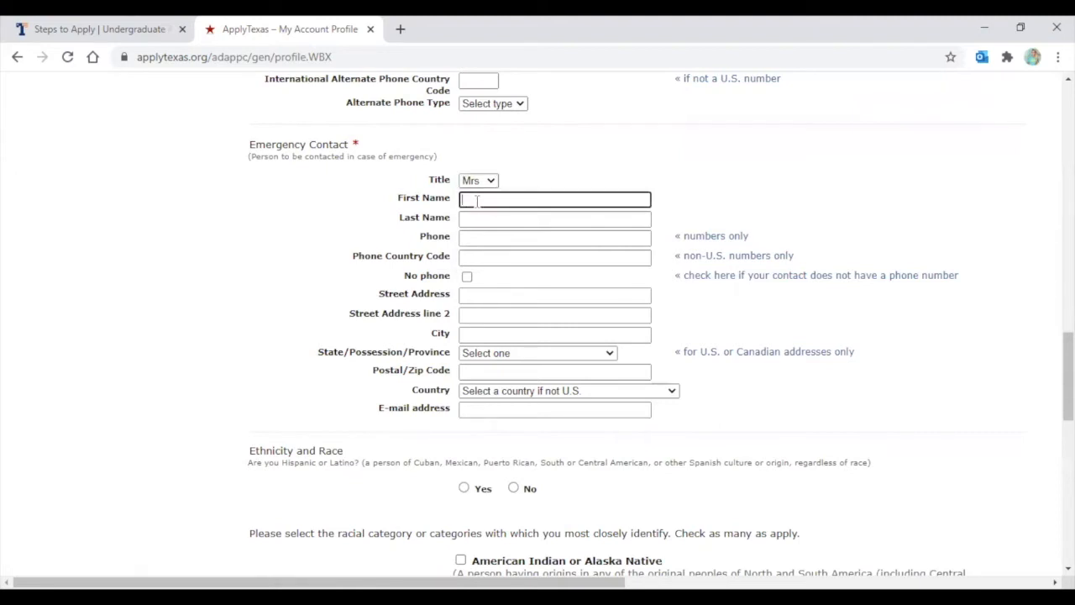
text(Mothe)
click(492, 220)
text(TEST)
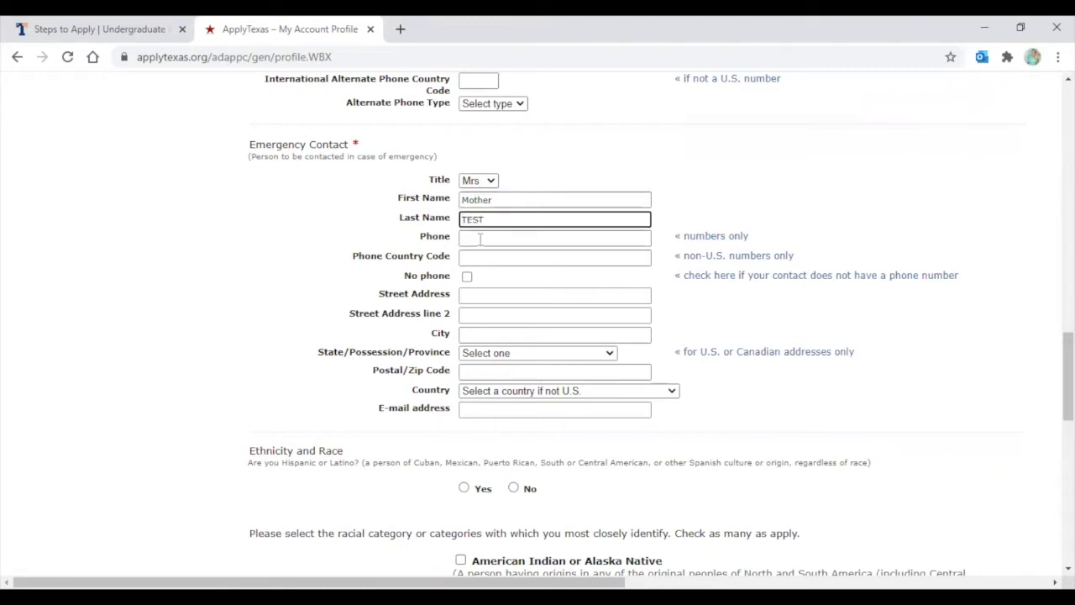
Enter the contact's phone number, leaving the No phone box unchecked
click(479, 238)
text(903)
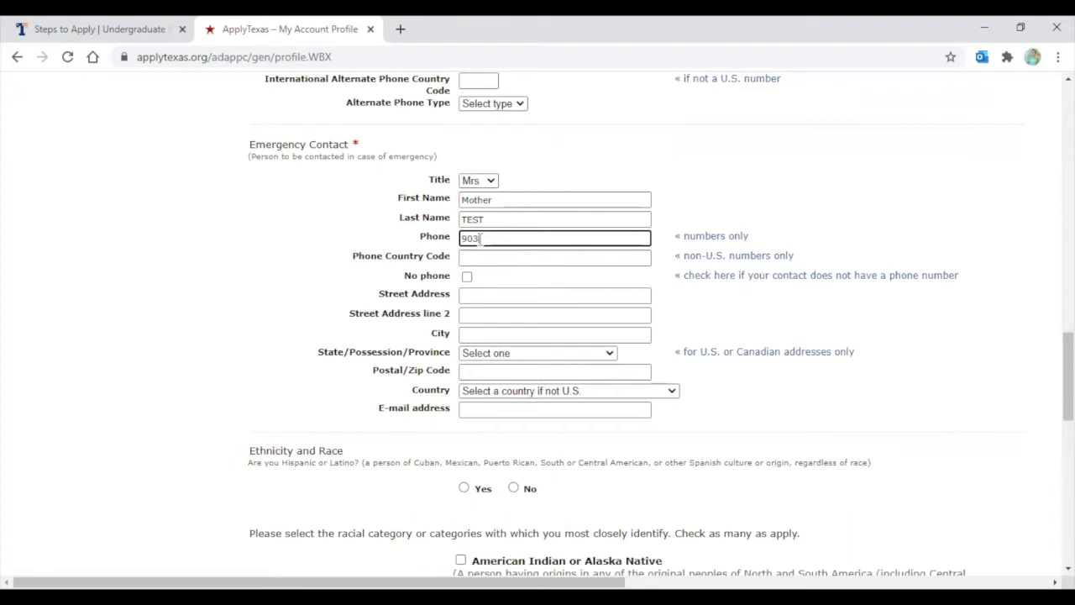
text(655976)
click(485, 257)
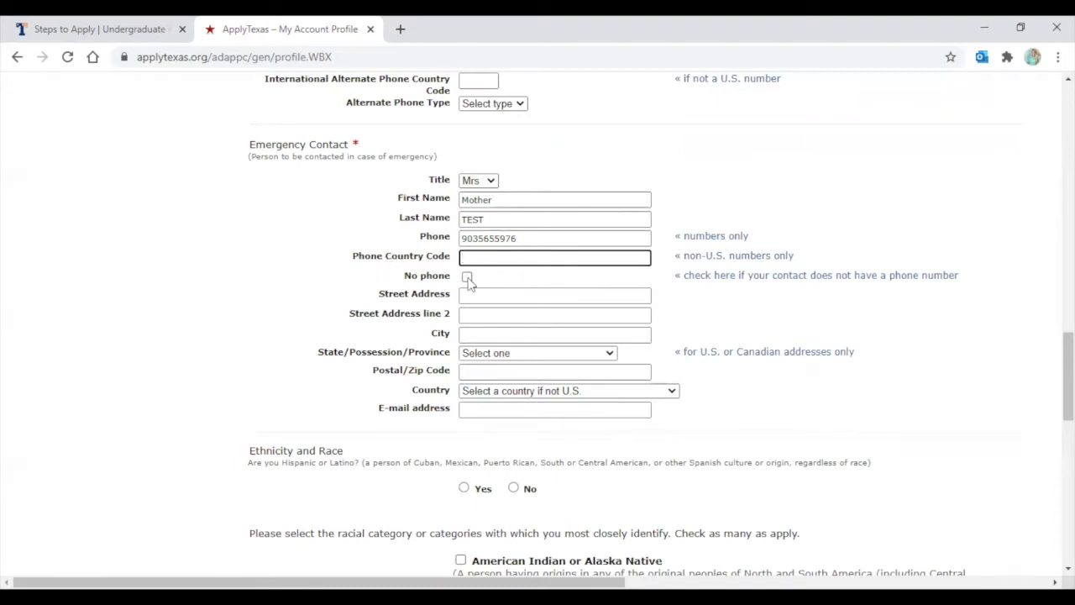
click(469, 281)
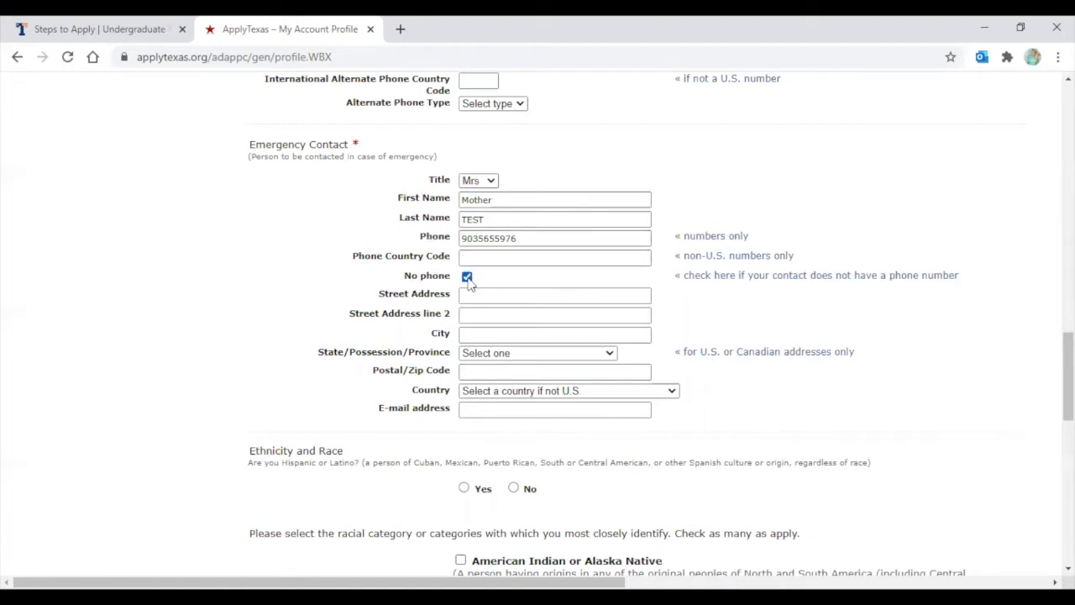
click(469, 281)
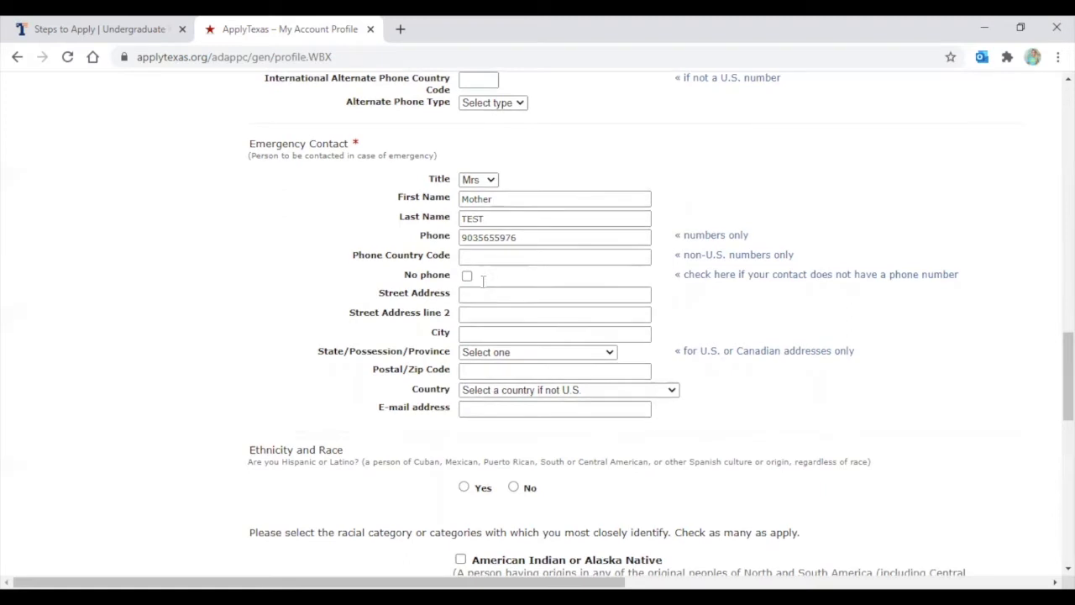
Enter the emergency contact's street address and the city Tyler
scroll(476, 271, down, 1)
click(480, 218)
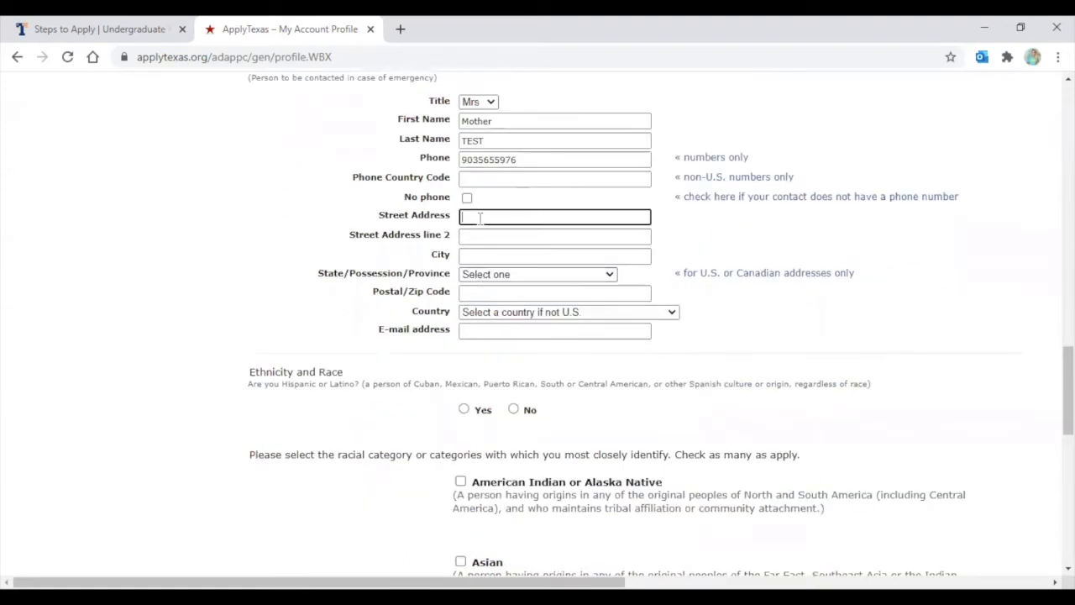
text(3900 Universit)
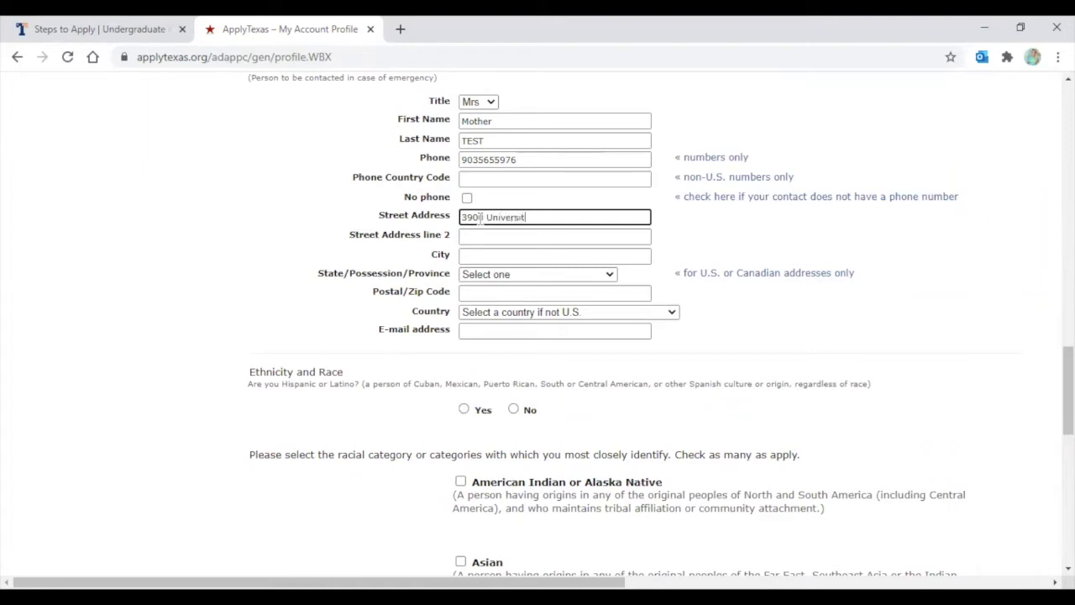
text(y Blvd.)
click(480, 236)
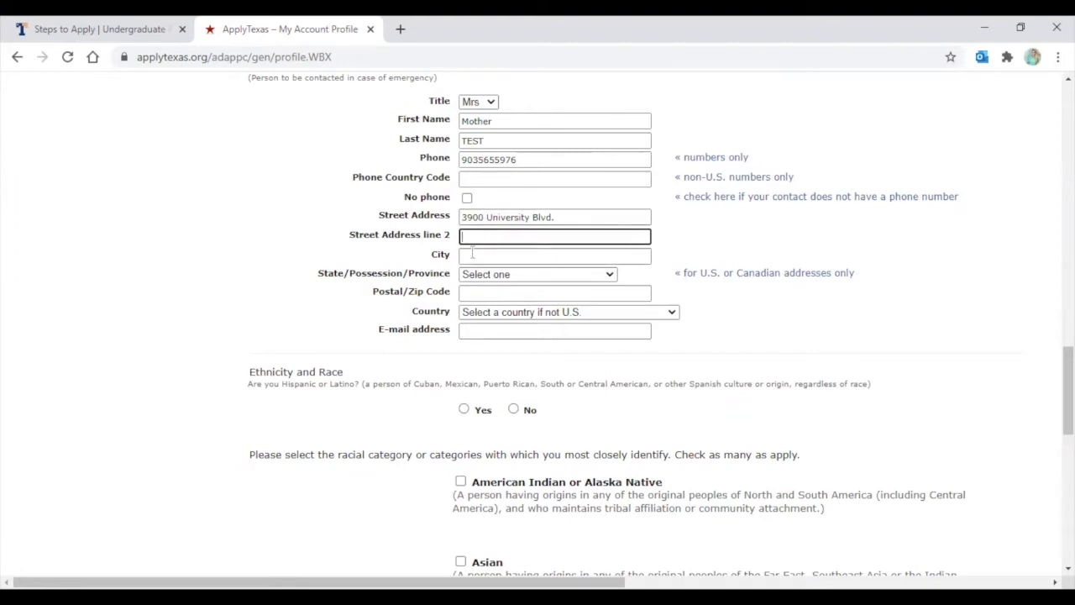
click(469, 256)
text(Tyler)
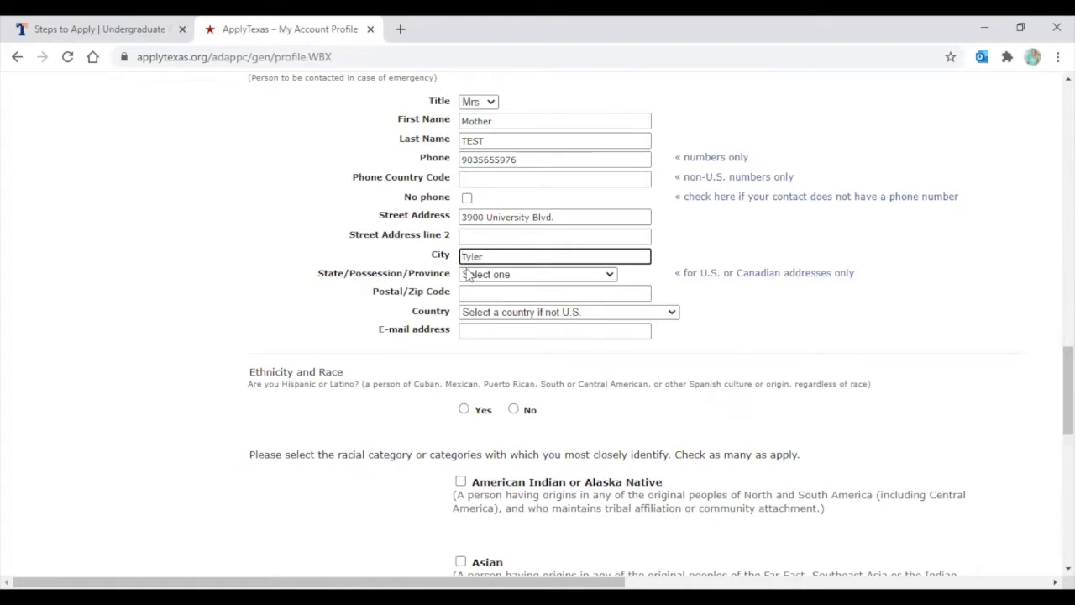
Choose Texas as the contact's state, then enter the zip code and the contact's e-mail address
click(474, 275)
key(t)
key(t)
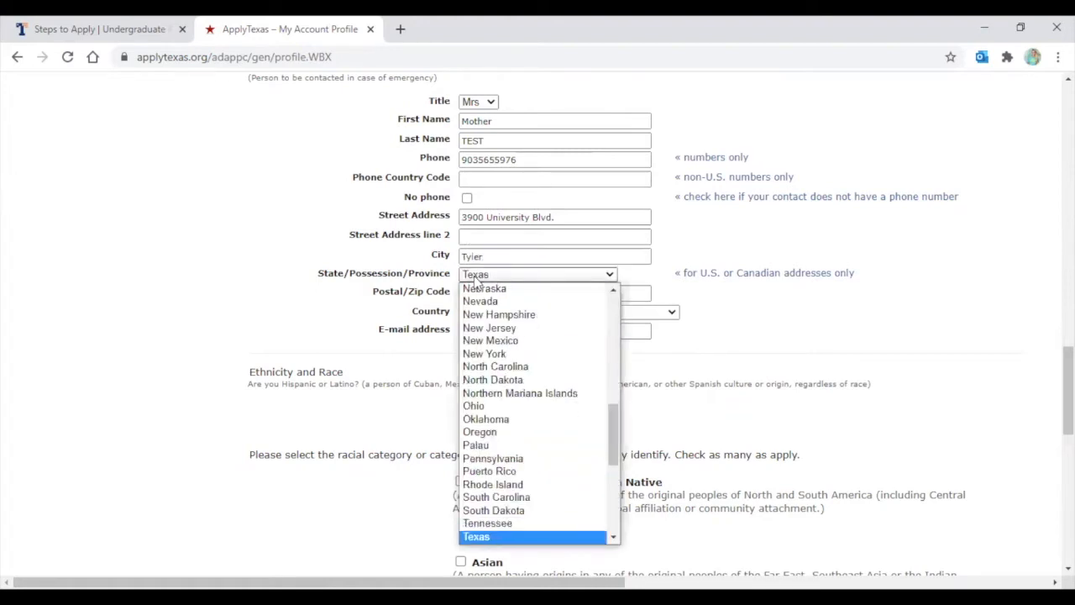
key(Return)
click(485, 292)
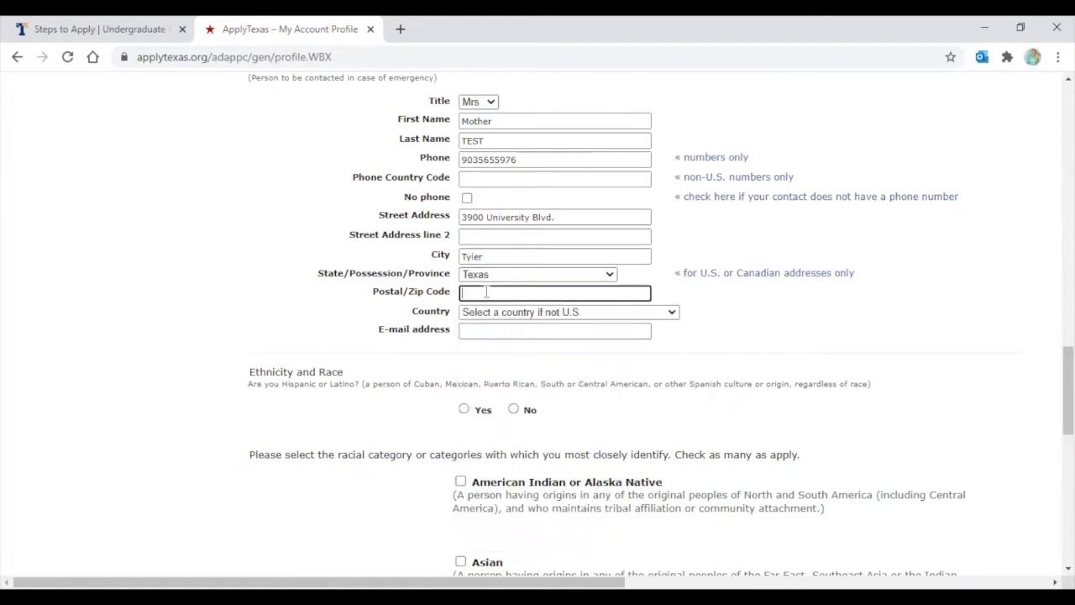
text(75799)
click(481, 330)
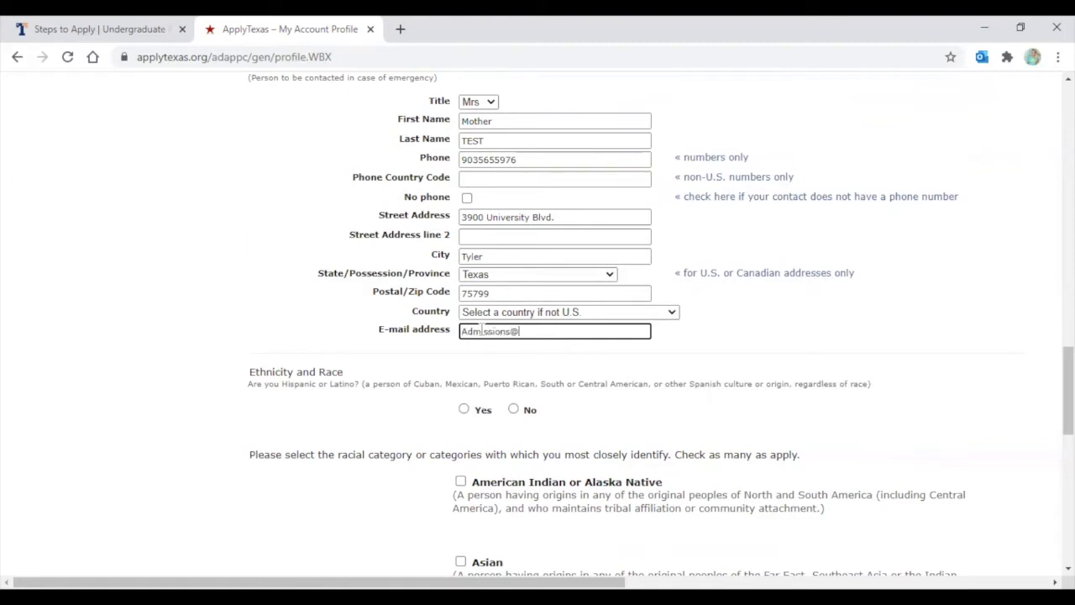
click(253, 288)
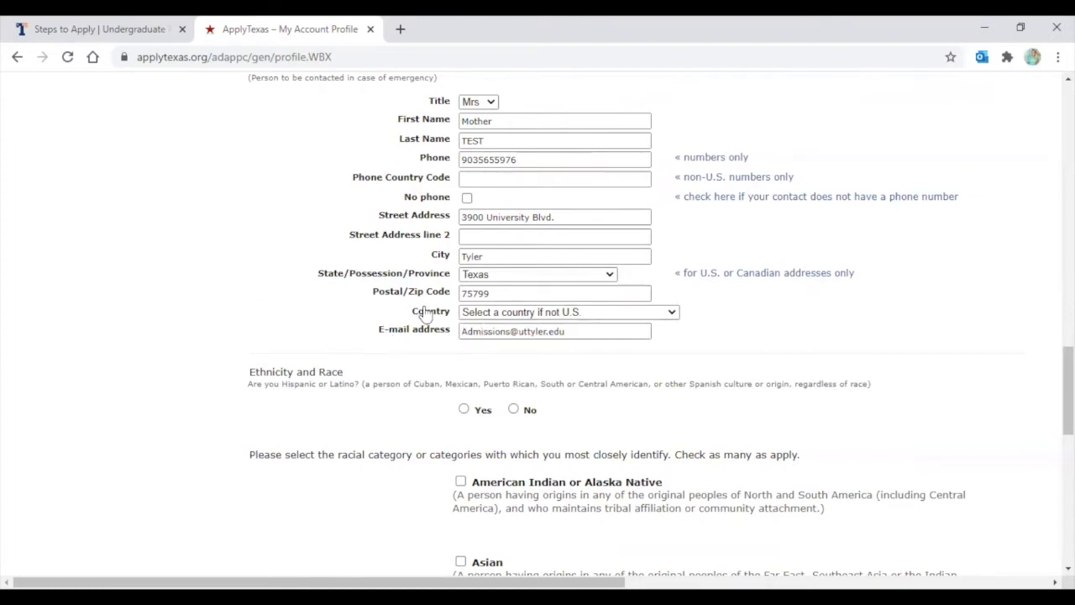
Answer No to Hispanic or Latino, tick White, and select Female as gender
scroll(428, 297, down, 1)
scroll(424, 296, down, 1)
scroll(353, 203, down, 1)
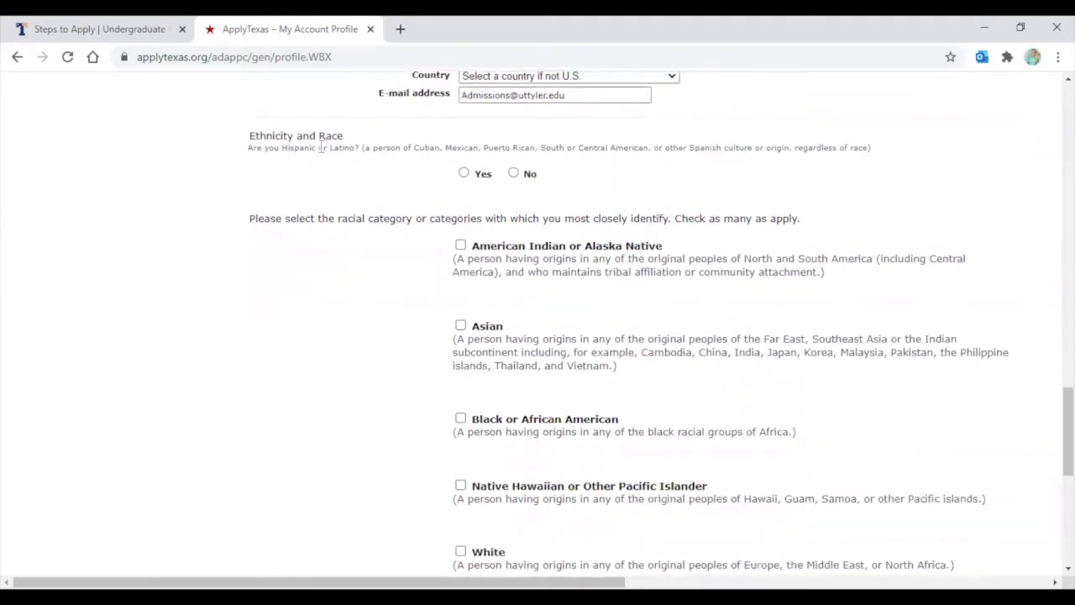
click(513, 173)
scroll(351, 172, down, 2)
scroll(511, 173, down, 4)
click(460, 238)
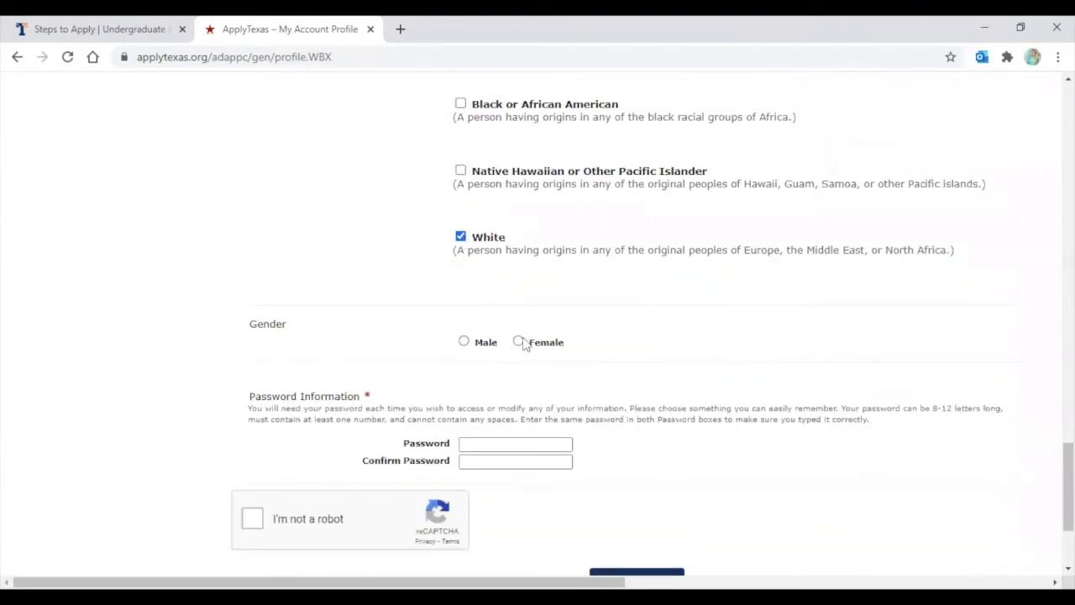
click(518, 342)
scroll(387, 204, down, 2)
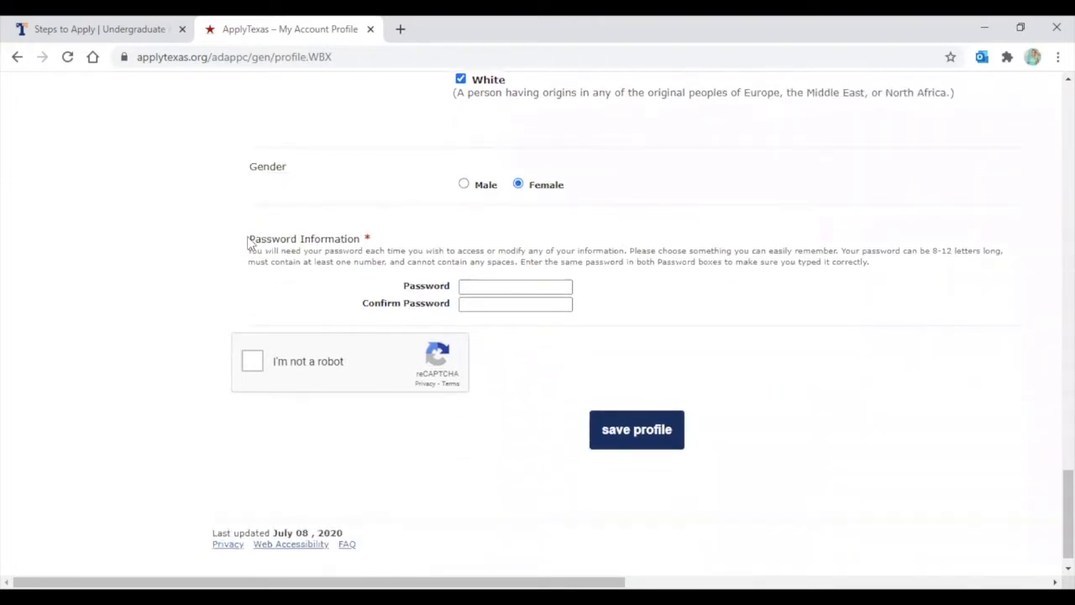
Fill Password and Confirm Password, complete the 'I'm not a robot' check, and save the profile
click(497, 288)
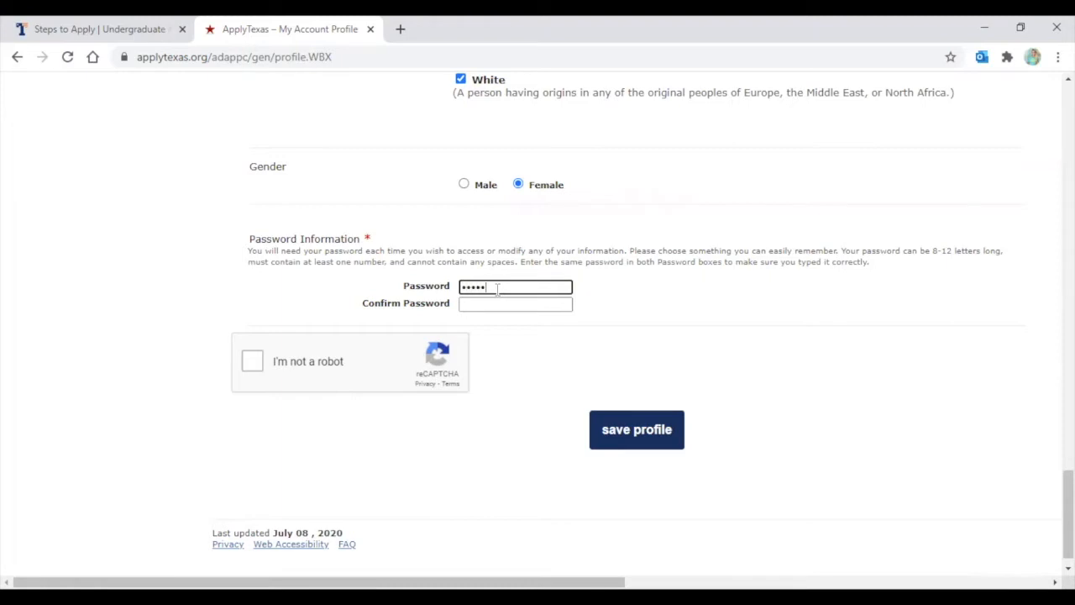
click(486, 304)
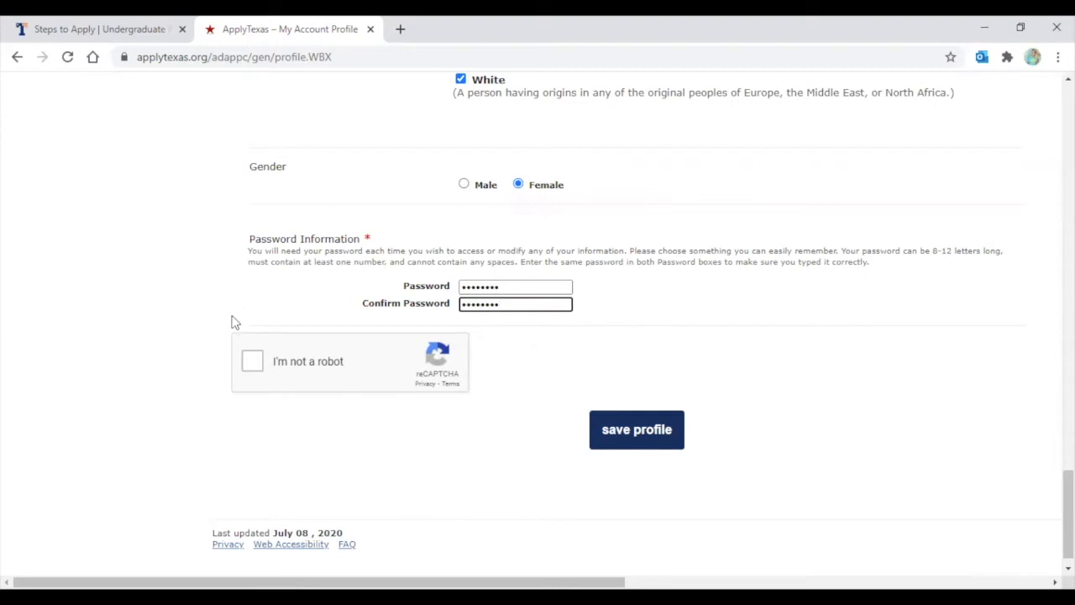
click(253, 362)
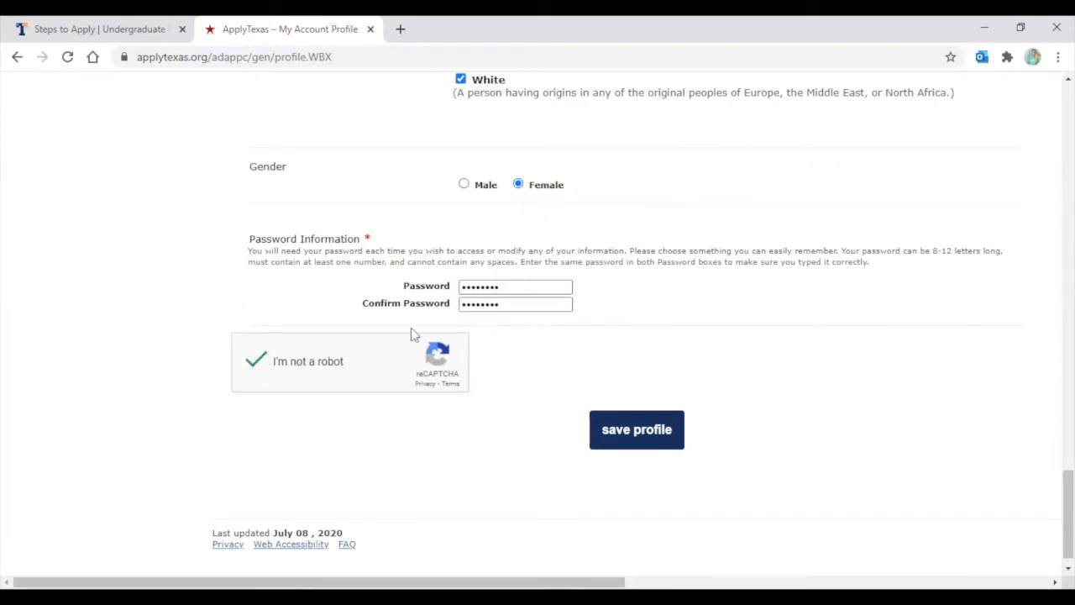
click(637, 432)
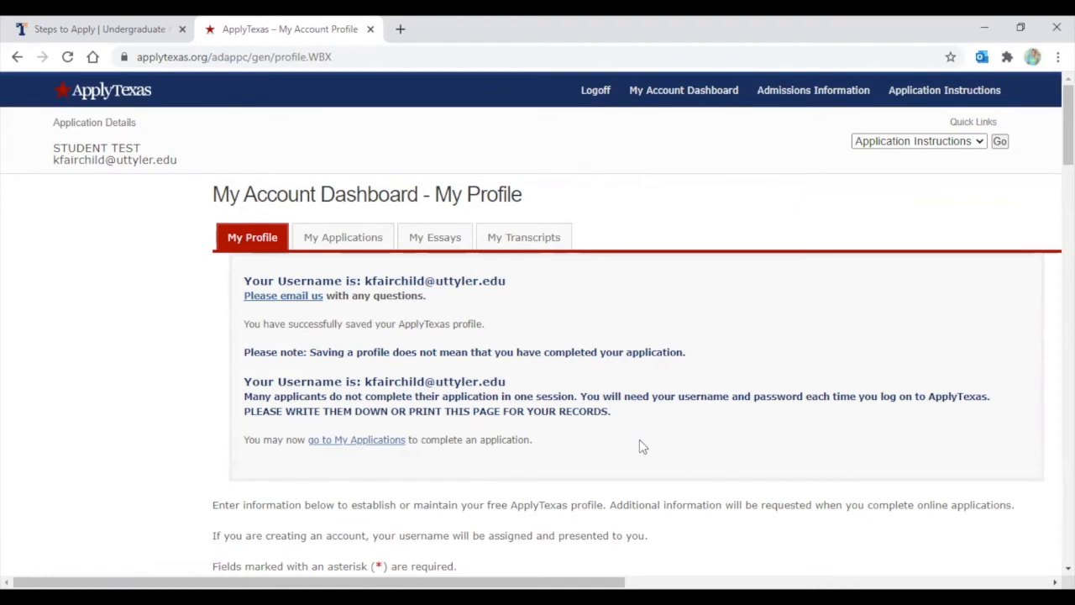
Highlight the 'Your Username is' line on My Account Dashboard, then clear the highlight
drag(270, 285, 517, 287)
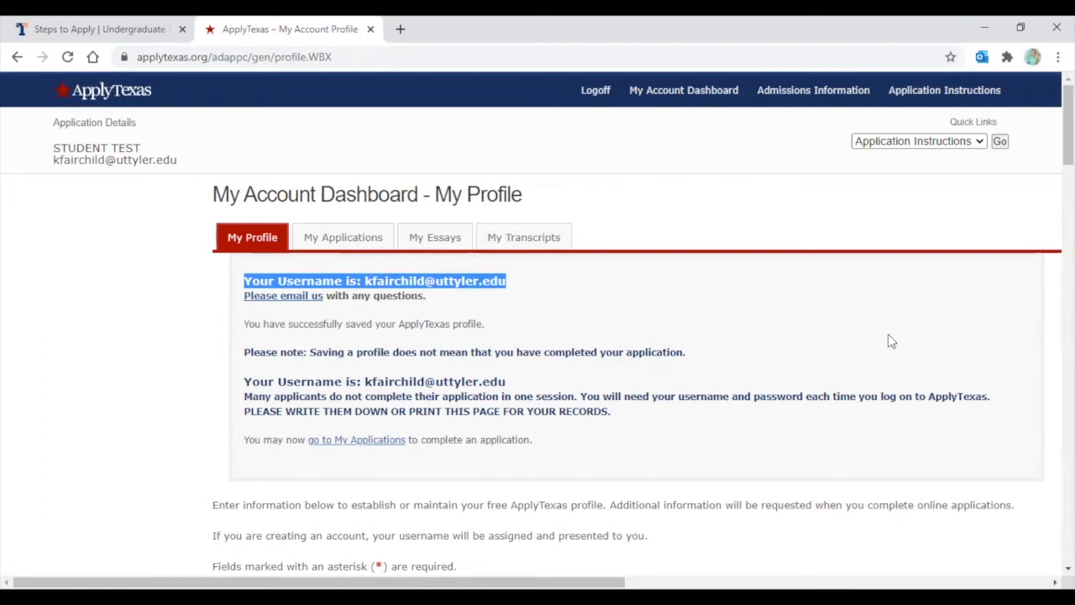
click(176, 314)
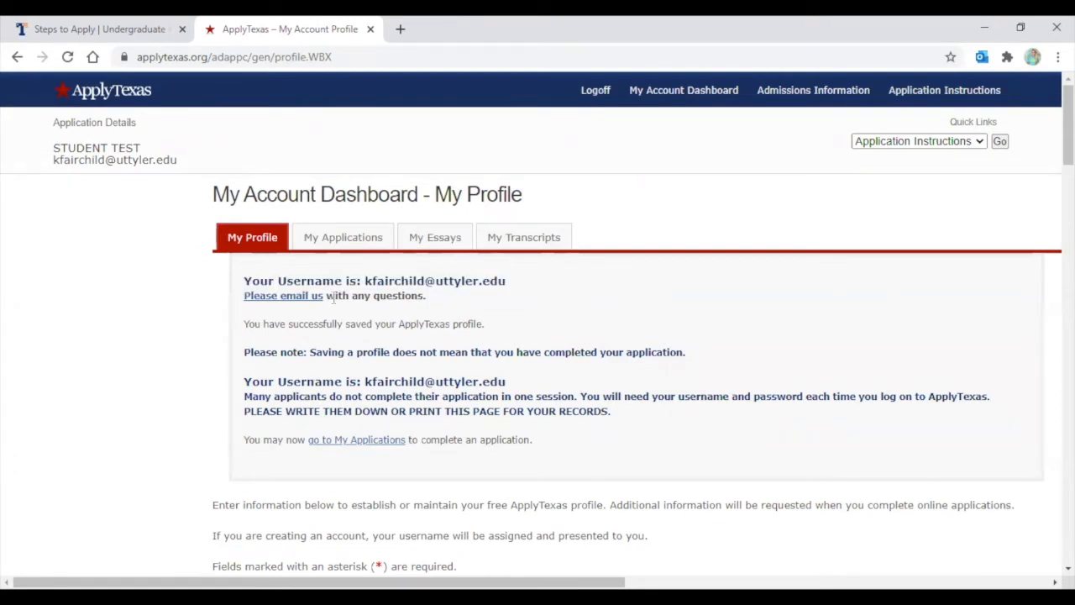
drag(245, 280, 518, 296)
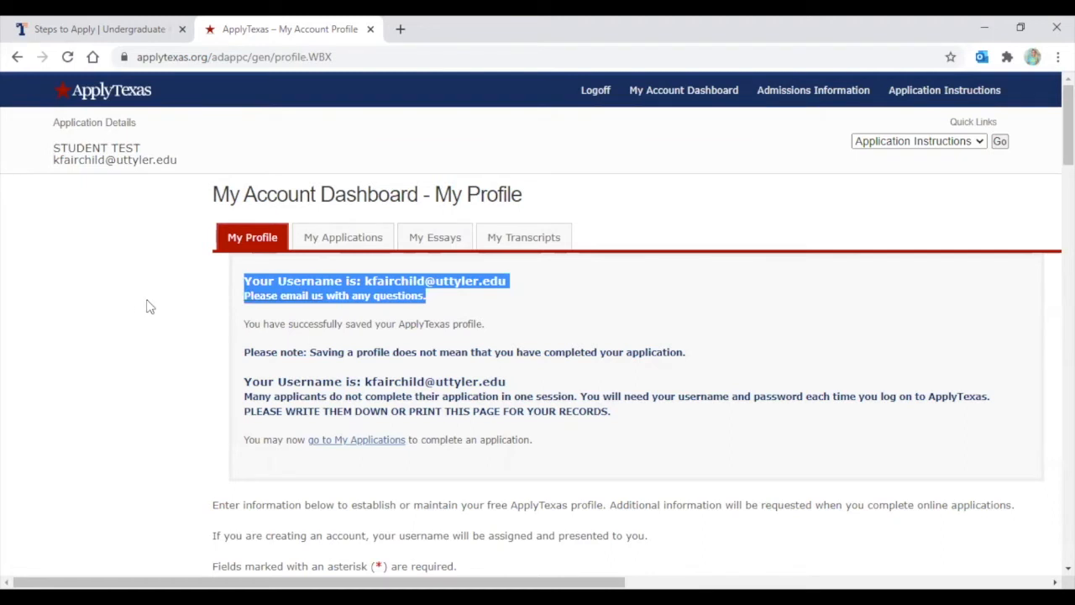
click(172, 292)
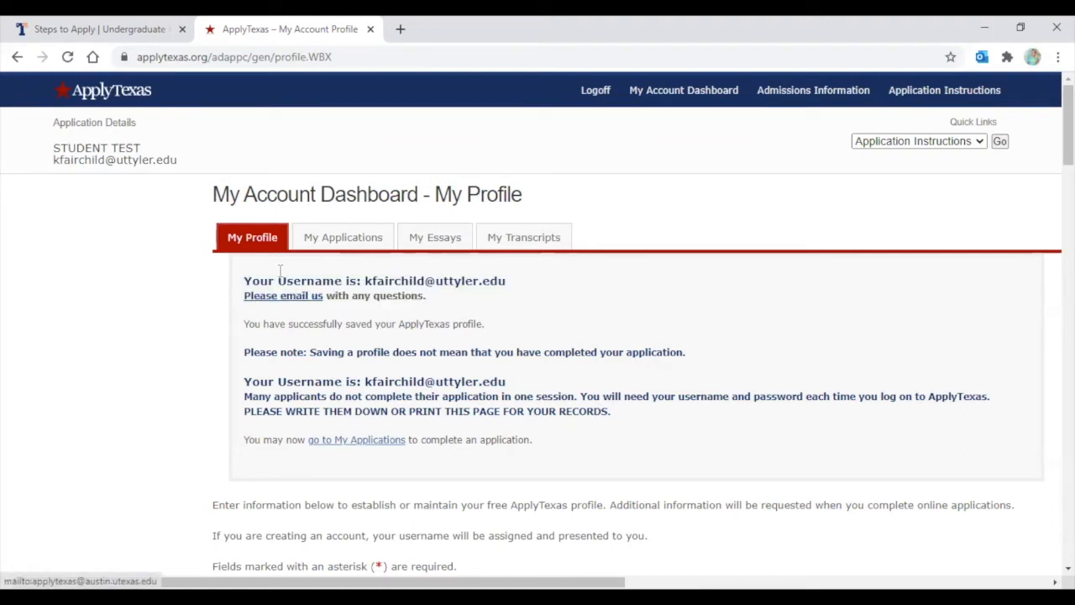
From My Applications, create a new 4 year university undergraduate admissions application
click(347, 244)
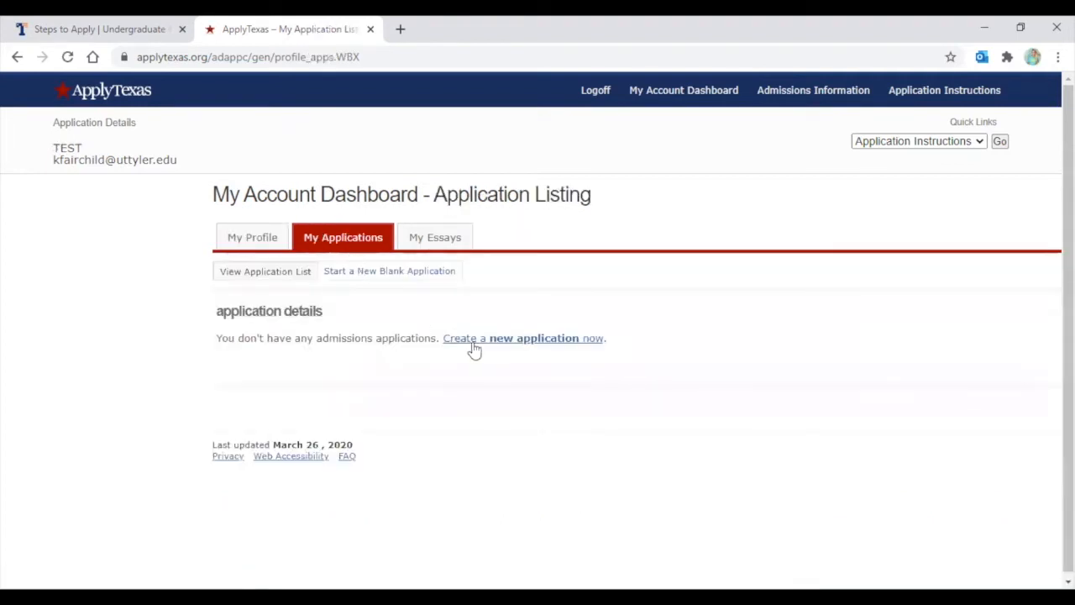
click(492, 341)
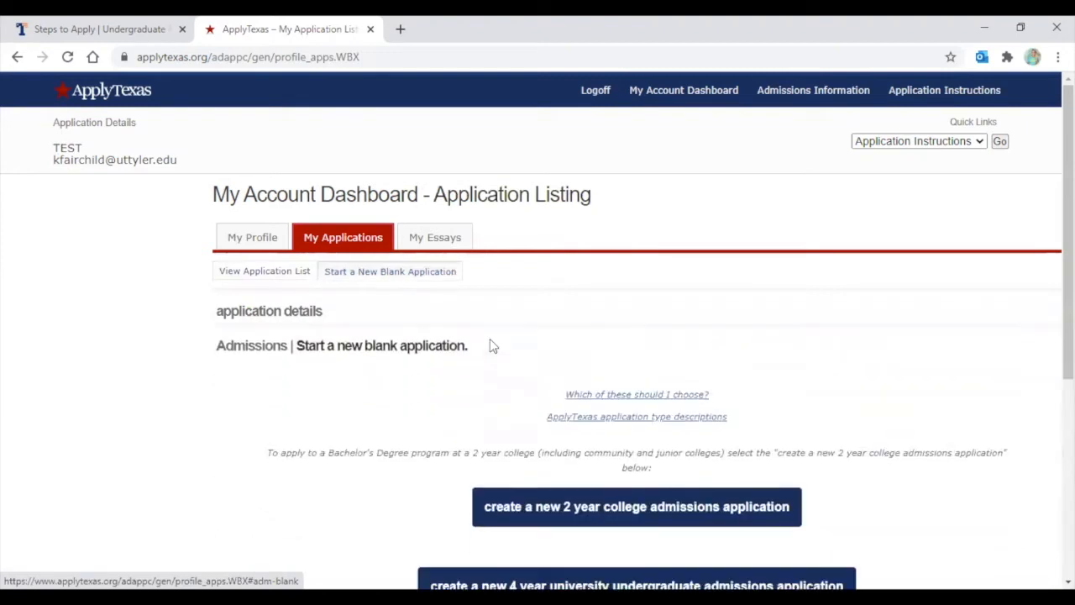
scroll(491, 338, down, 1)
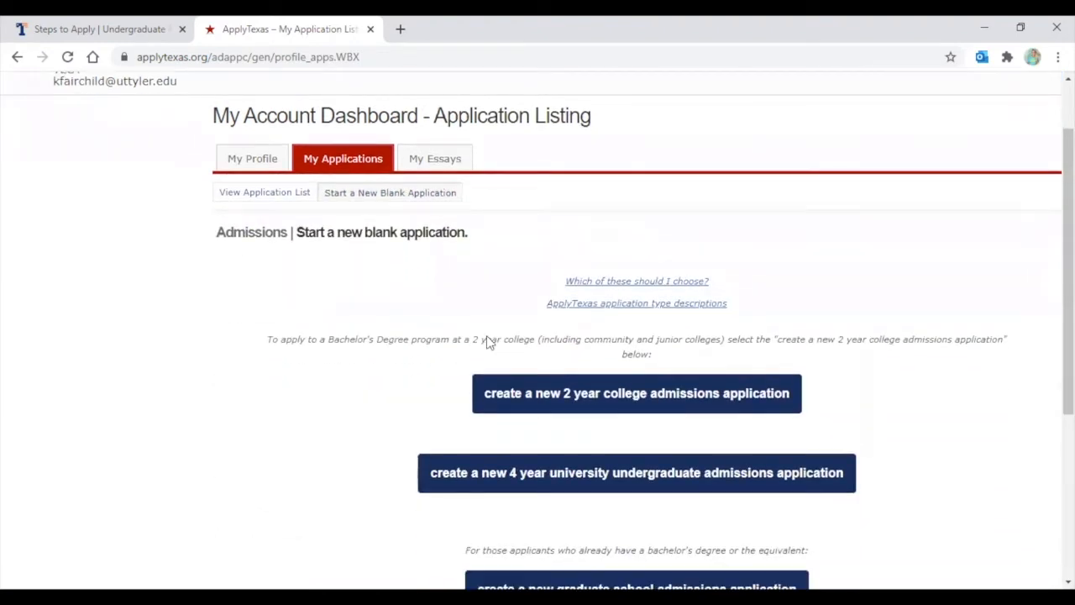
scroll(184, 236, down, 2)
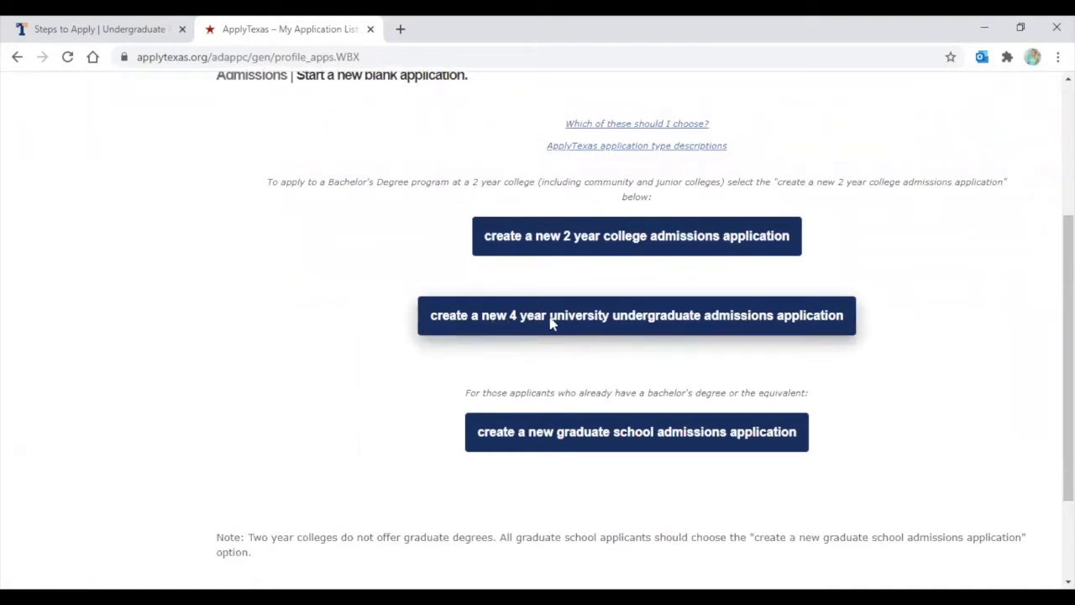
click(623, 319)
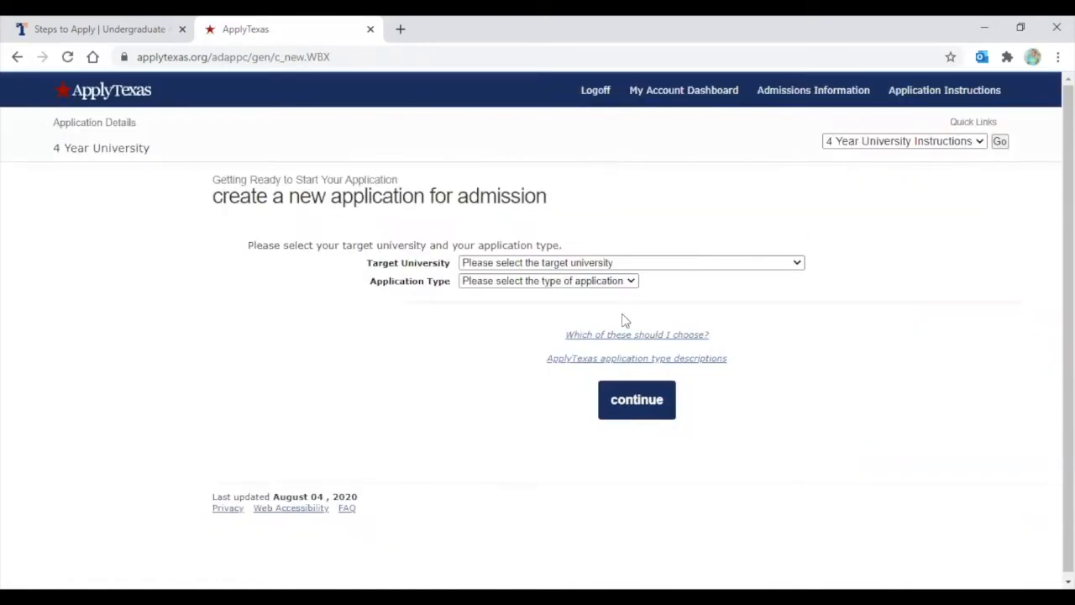
Choose University of Texas at Tyler as target and Freshman, U.S. as application type, then continue
click(535, 263)
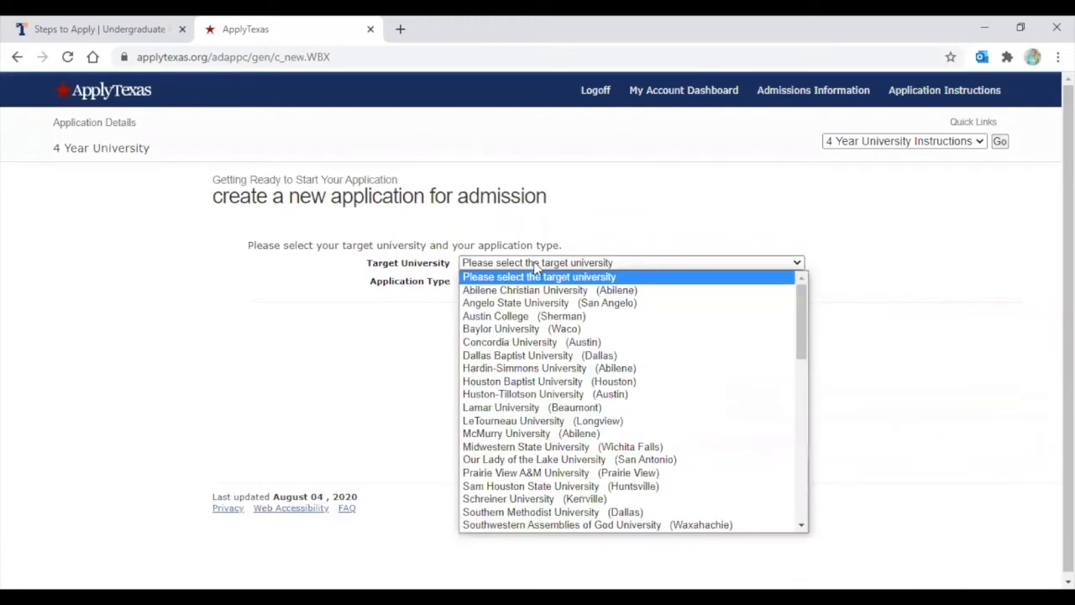
scroll(558, 391, down, 15)
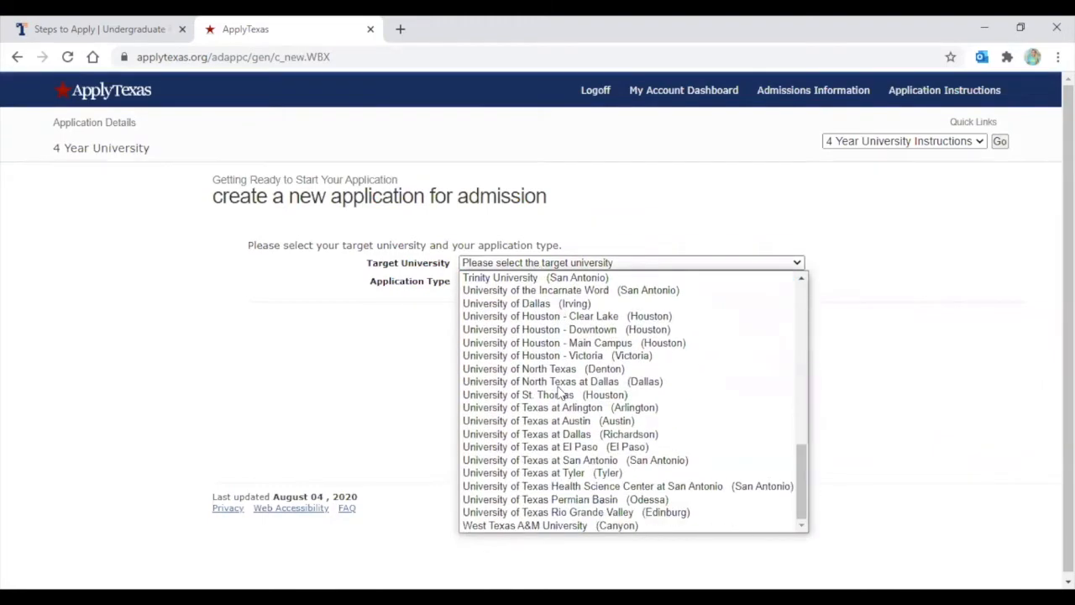
click(570, 474)
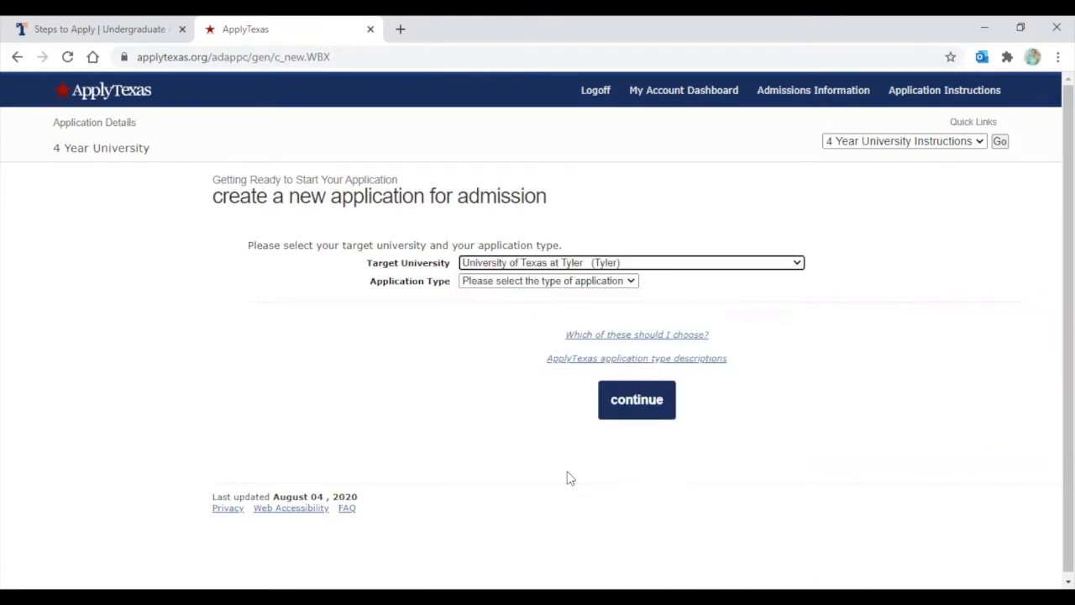
click(508, 284)
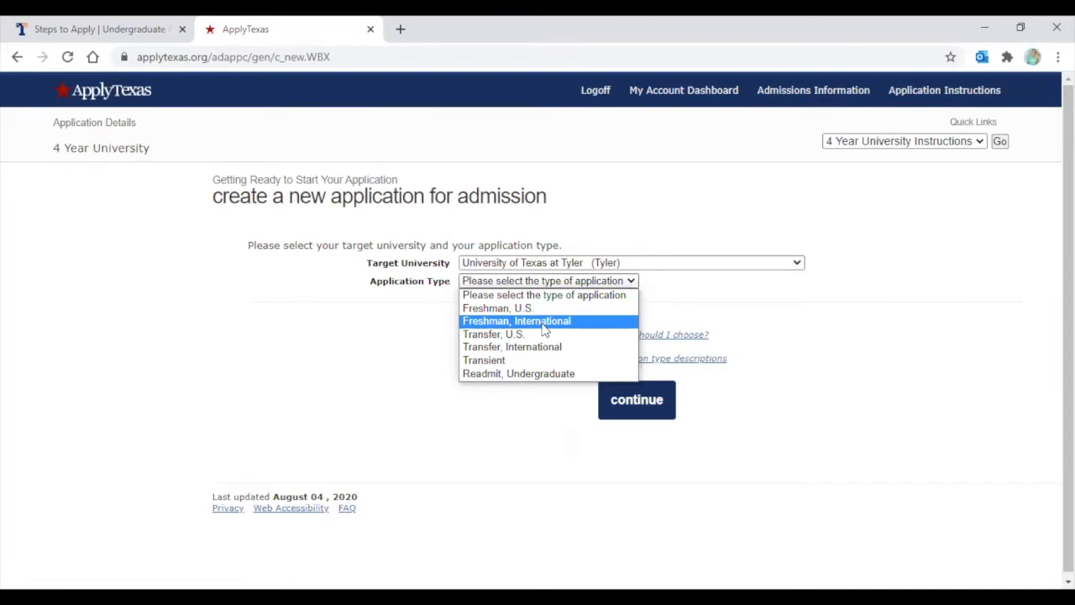
click(498, 309)
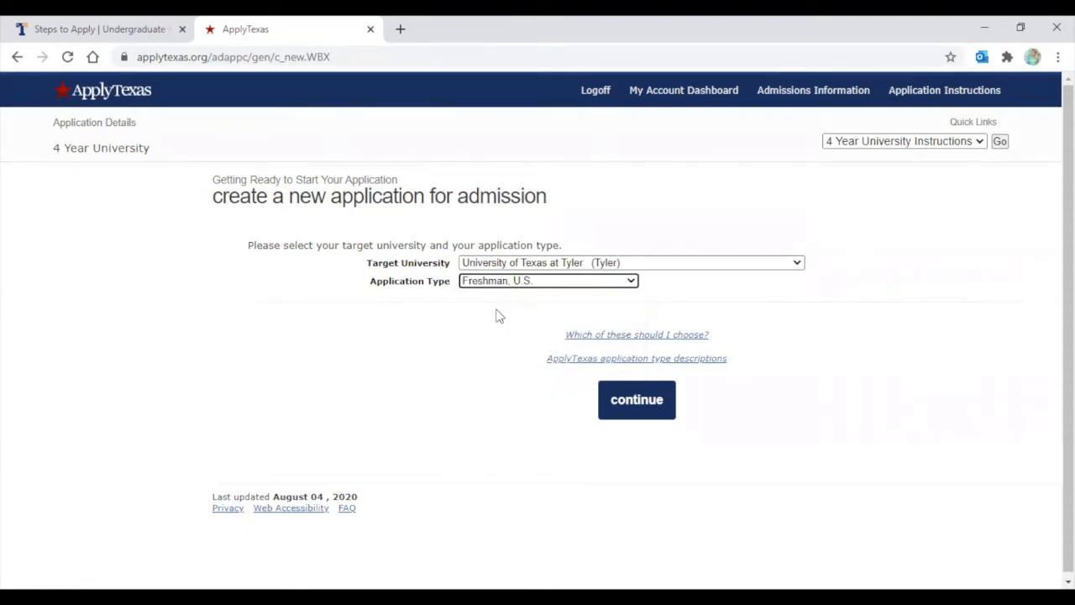
click(636, 402)
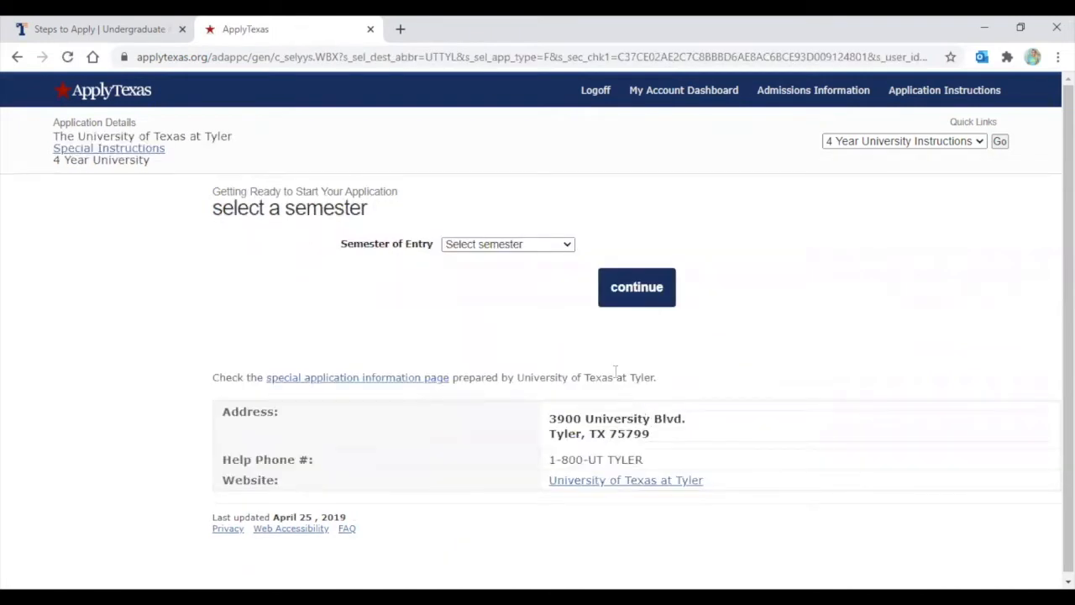
Select Fall (Aug - Dec) 2021 as the semester of entry and continue
click(478, 245)
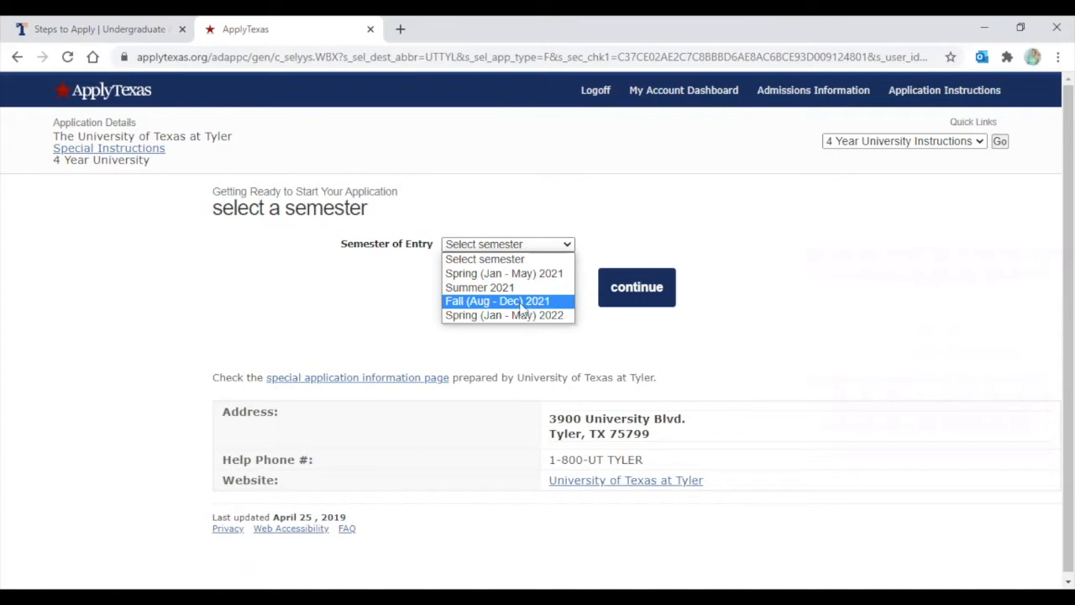
click(463, 304)
click(649, 288)
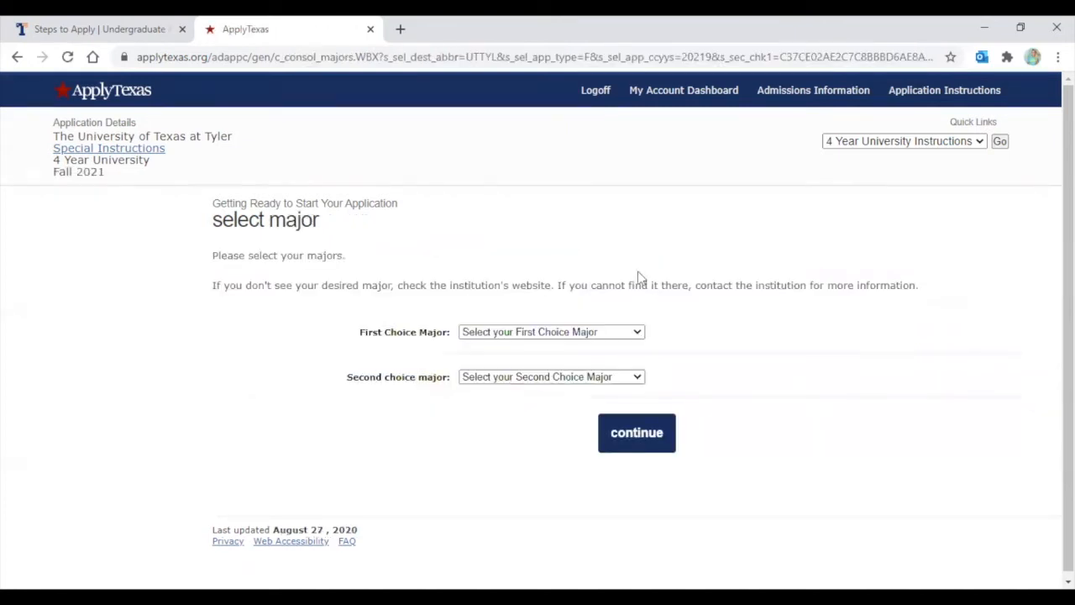
Set Computer Science, BS as first choice major, leave second choice unset, and continue
scroll(269, 217, down, 1)
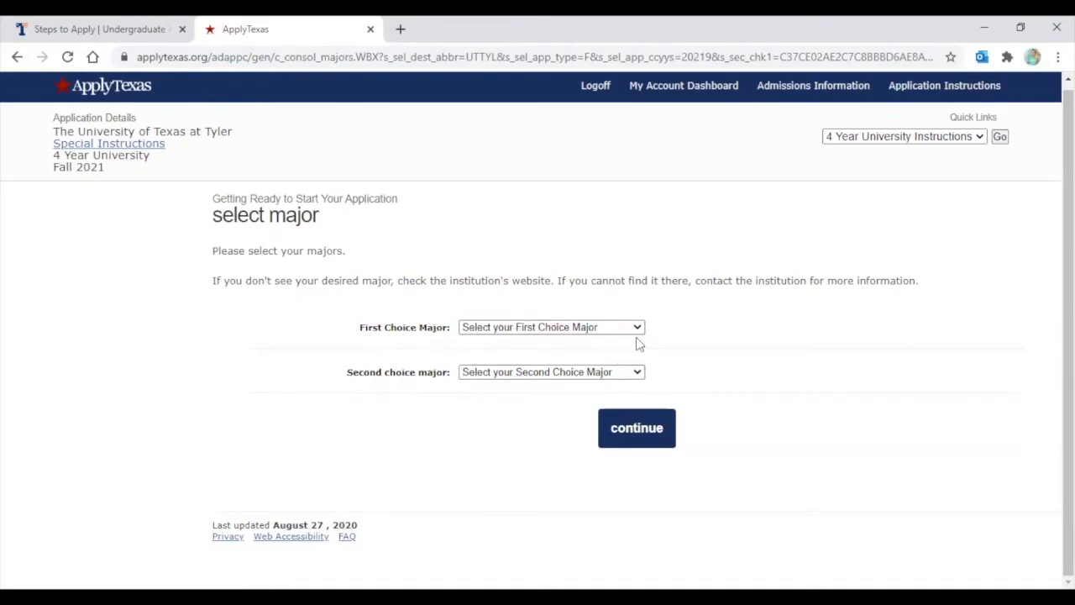
click(544, 329)
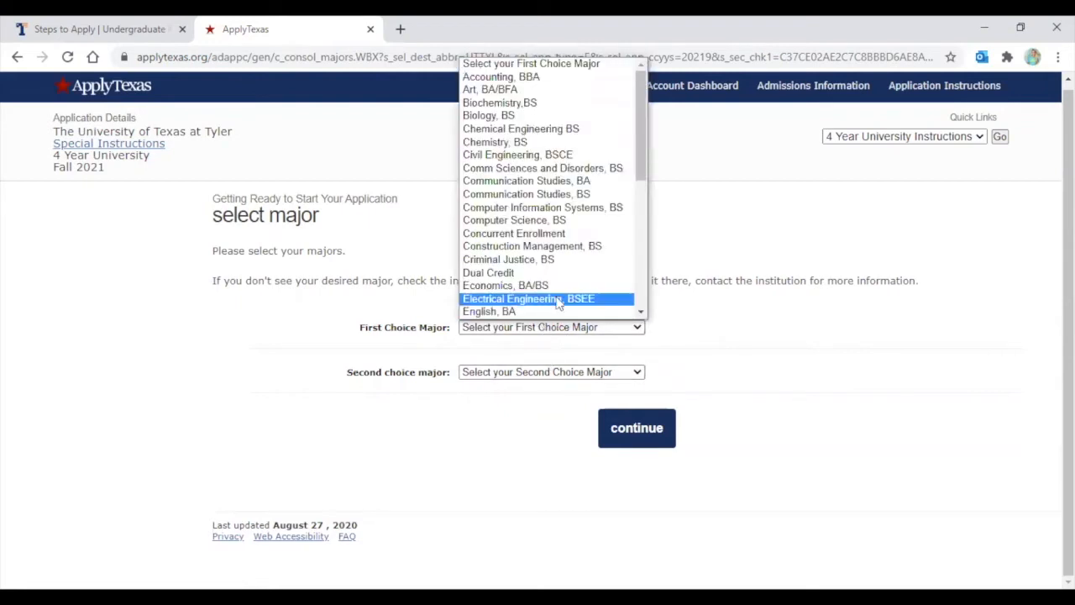
click(534, 220)
click(502, 428)
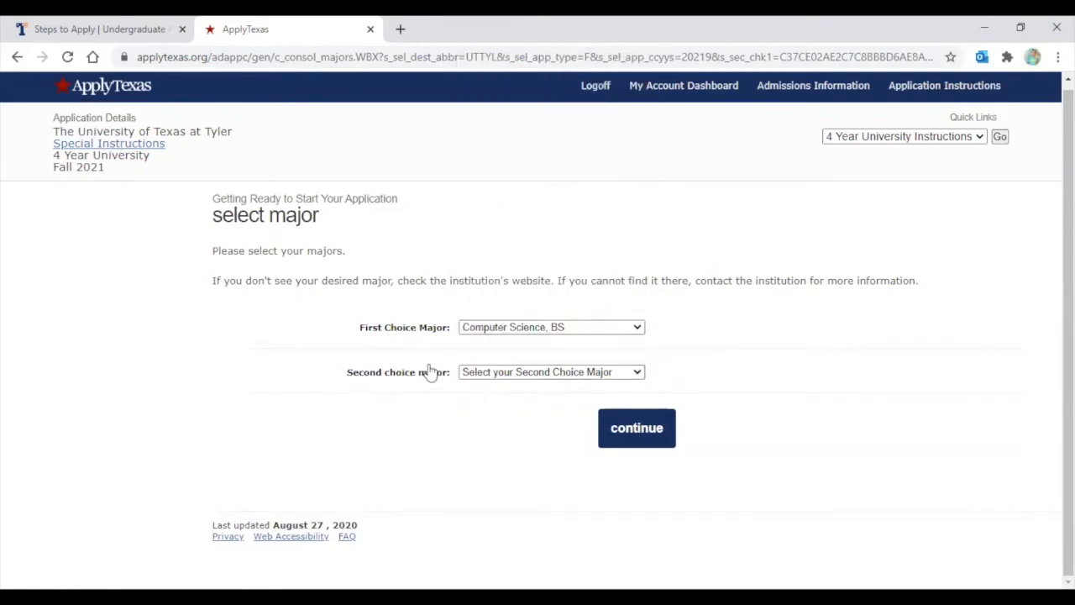
click(503, 377)
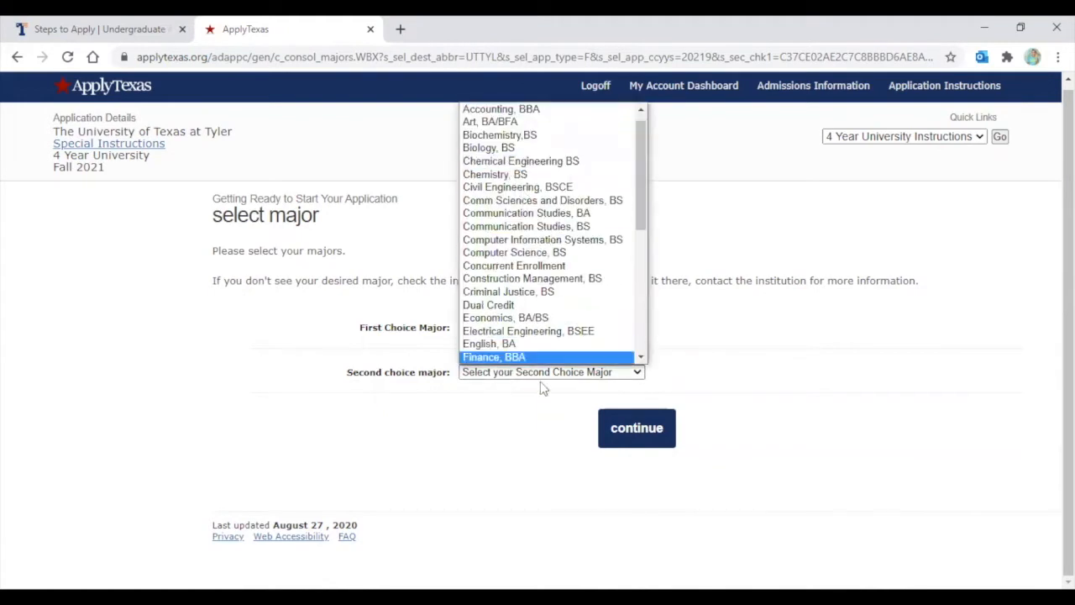
click(527, 113)
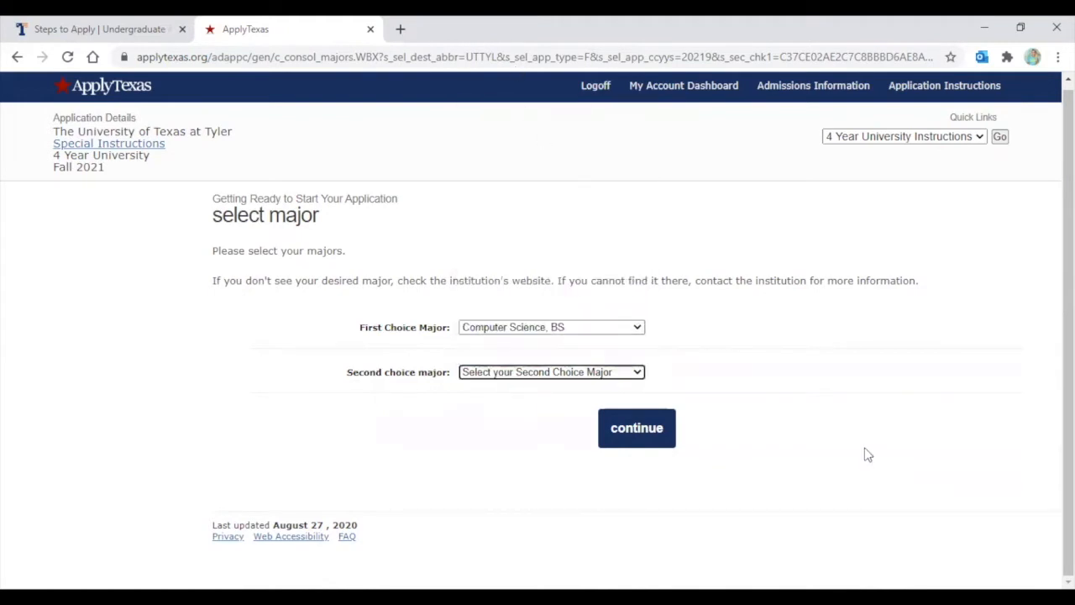
click(636, 430)
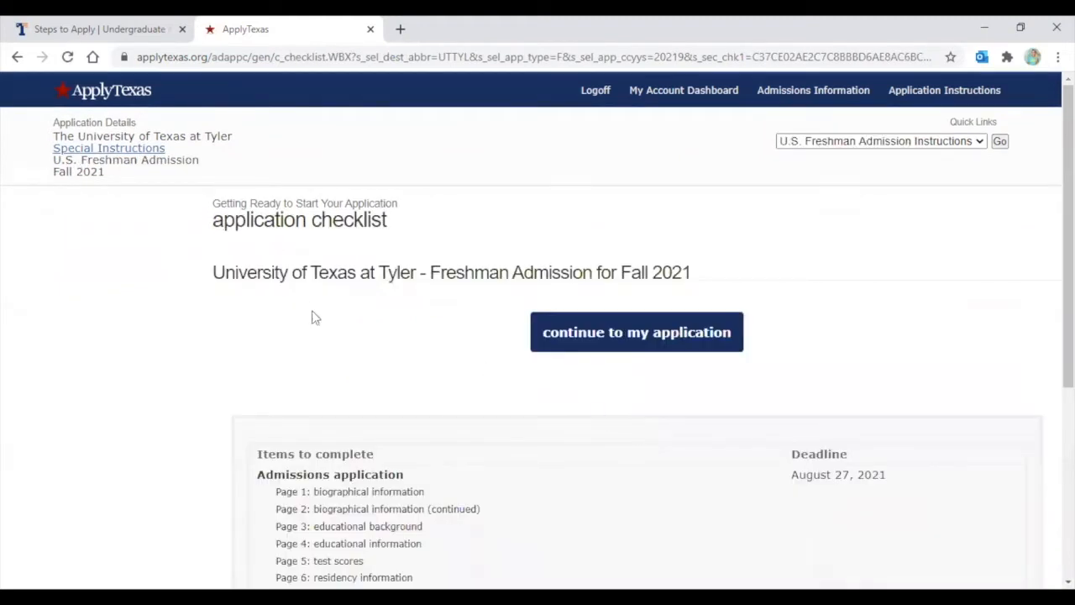
Highlight the program title on the UT Tyler application checklist, then clear the highlight
scroll(311, 324, down, 1)
scroll(311, 329, down, 1)
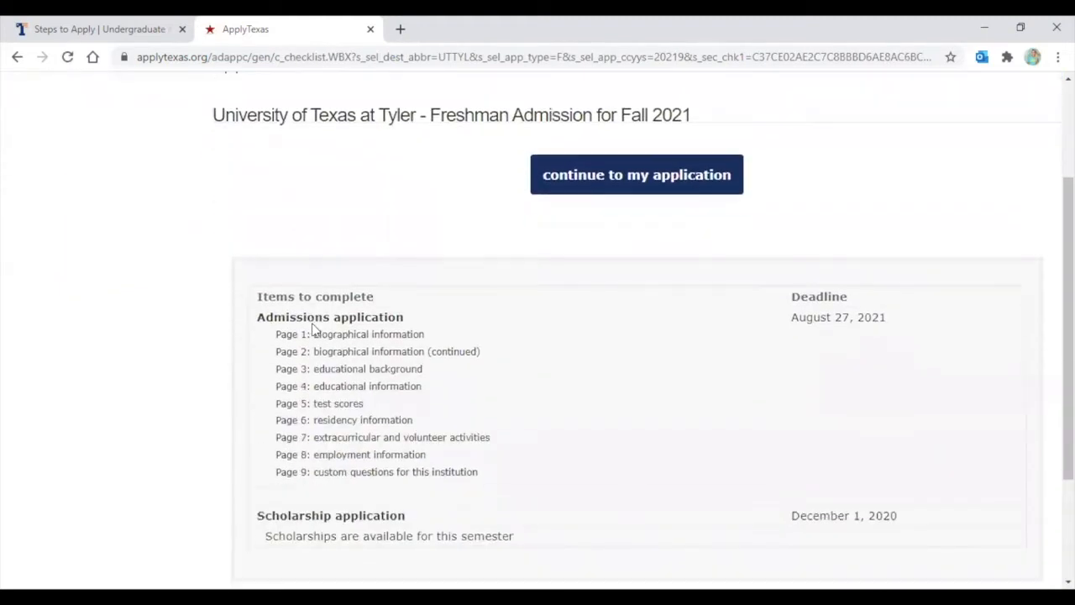
scroll(311, 330, up, 1)
drag(215, 201, 693, 195)
click(423, 197)
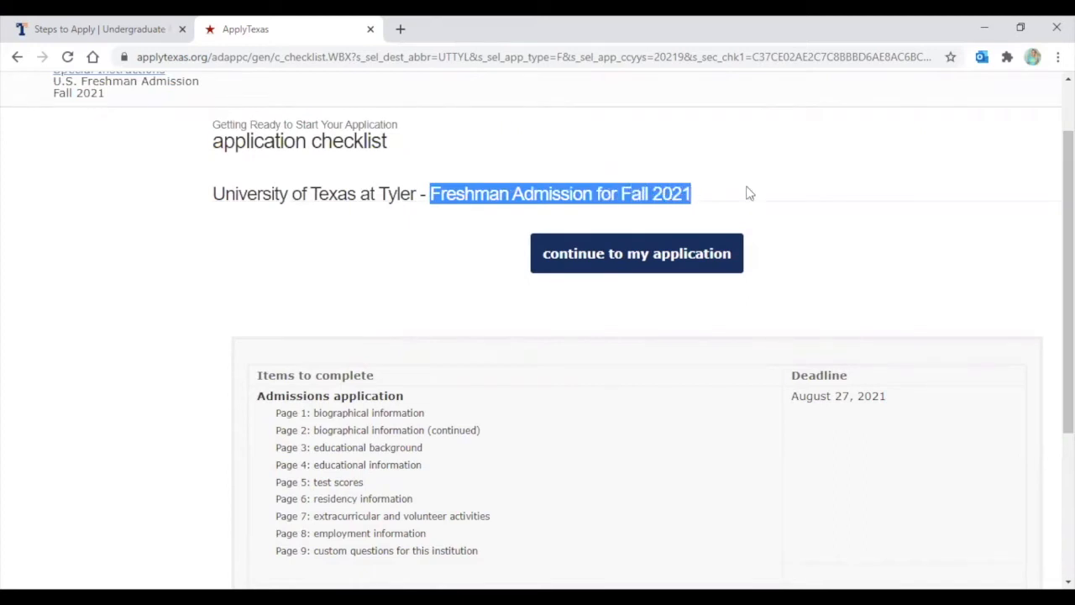
click(738, 193)
Continue to page 1 of the application, biographical information
scroll(364, 291, up, 1)
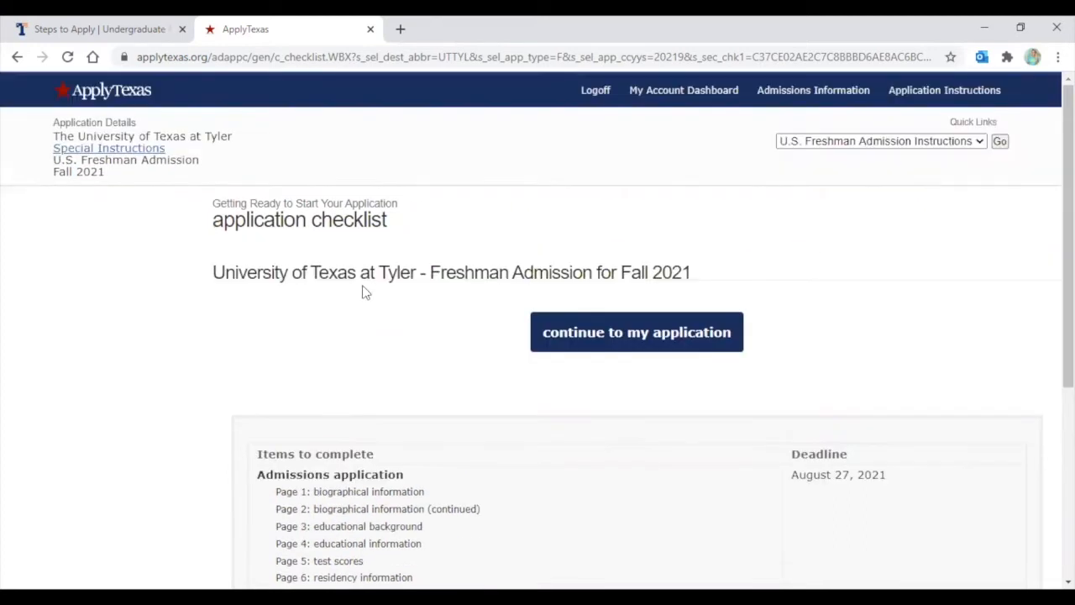
scroll(398, 315, down, 1)
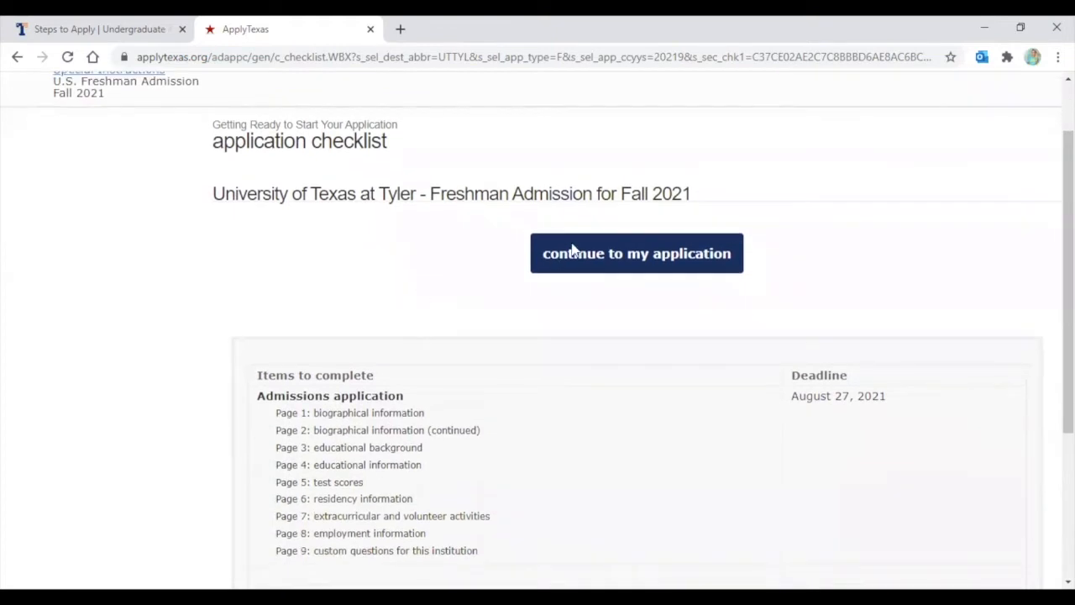
click(610, 262)
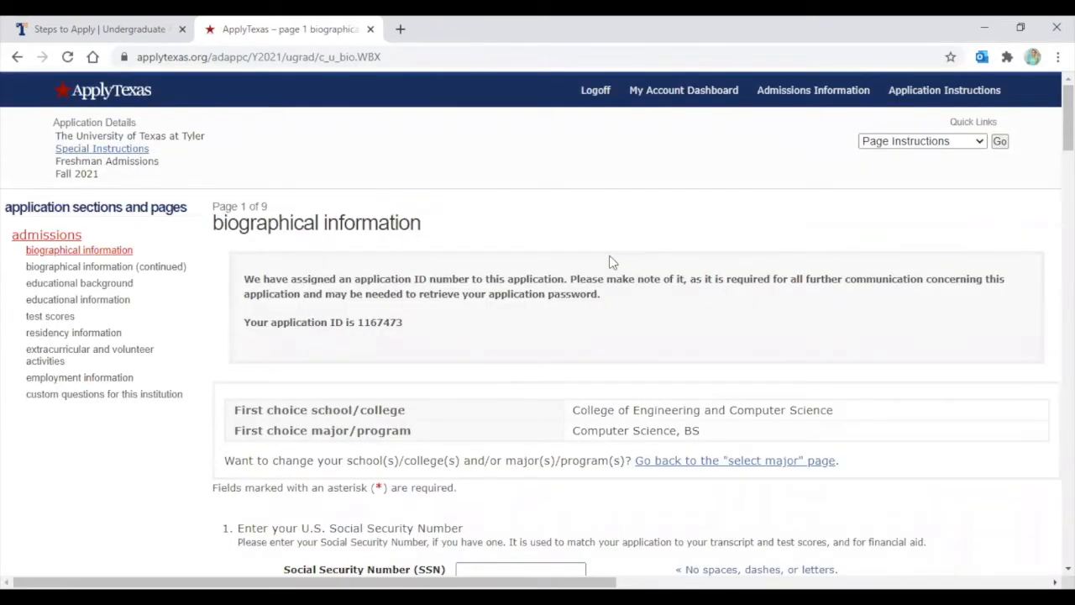
scroll(458, 199, down, 2)
scroll(455, 193, up, 1)
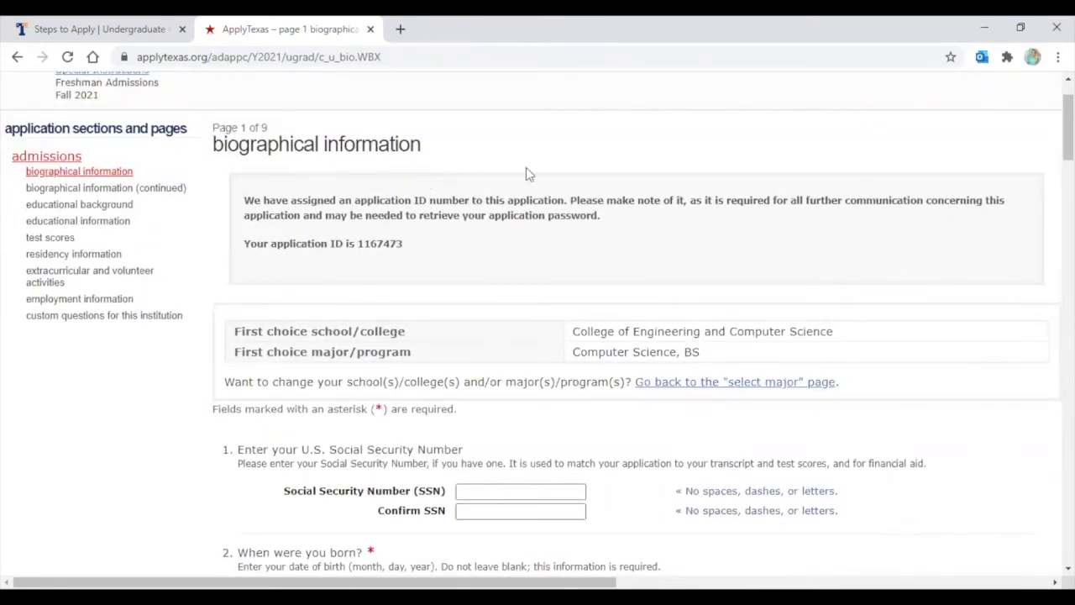
scroll(533, 178, down, 1)
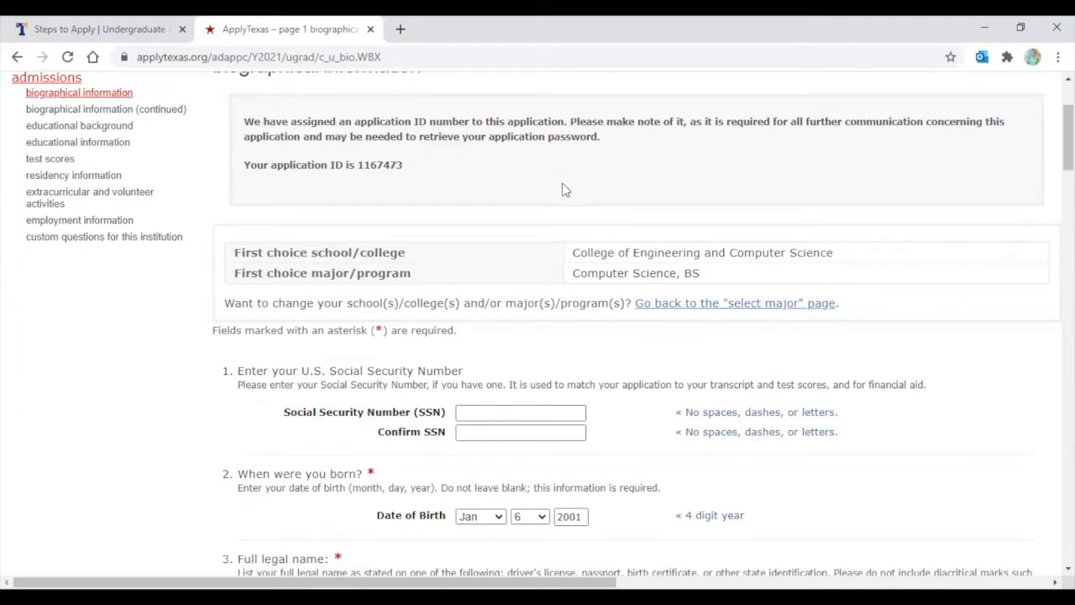
scroll(527, 202, down, 1)
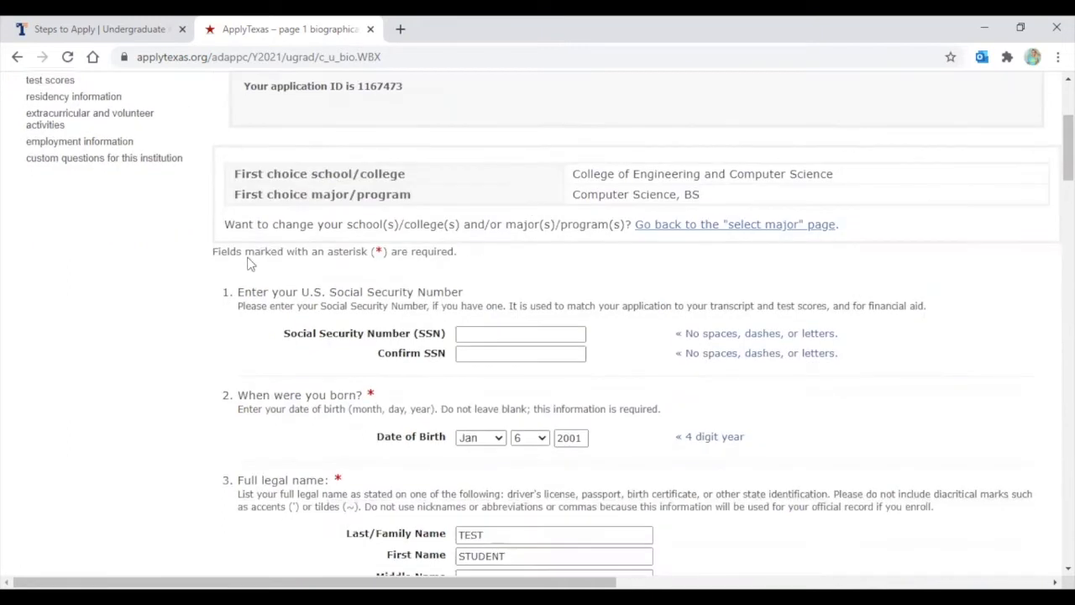
drag(375, 251, 383, 251)
click(378, 251)
scroll(489, 292, down, 1)
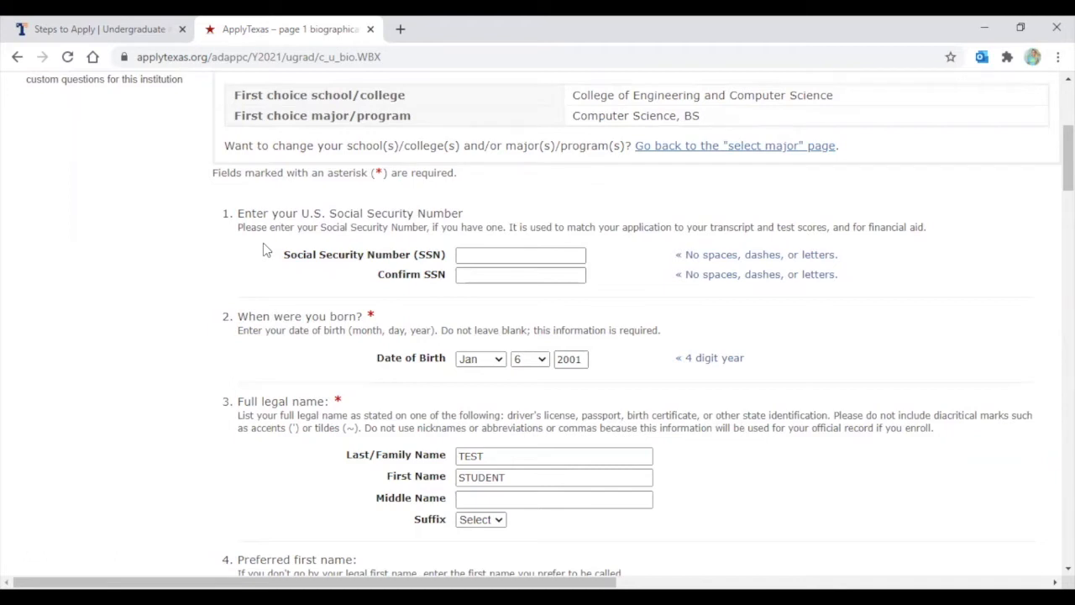
click(467, 276)
scroll(480, 257, down, 1)
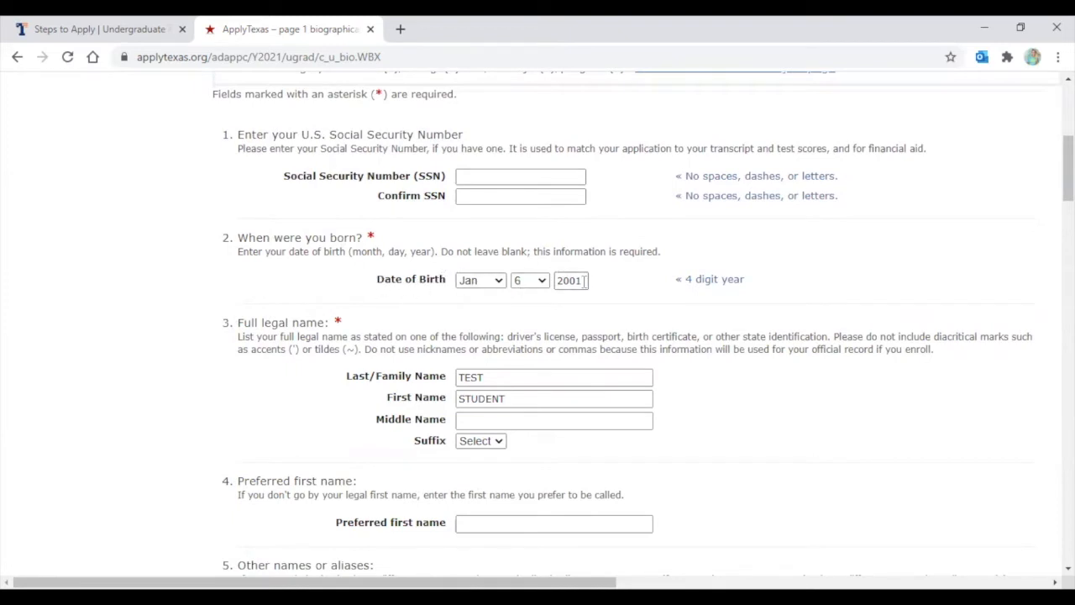
scroll(411, 258, down, 1)
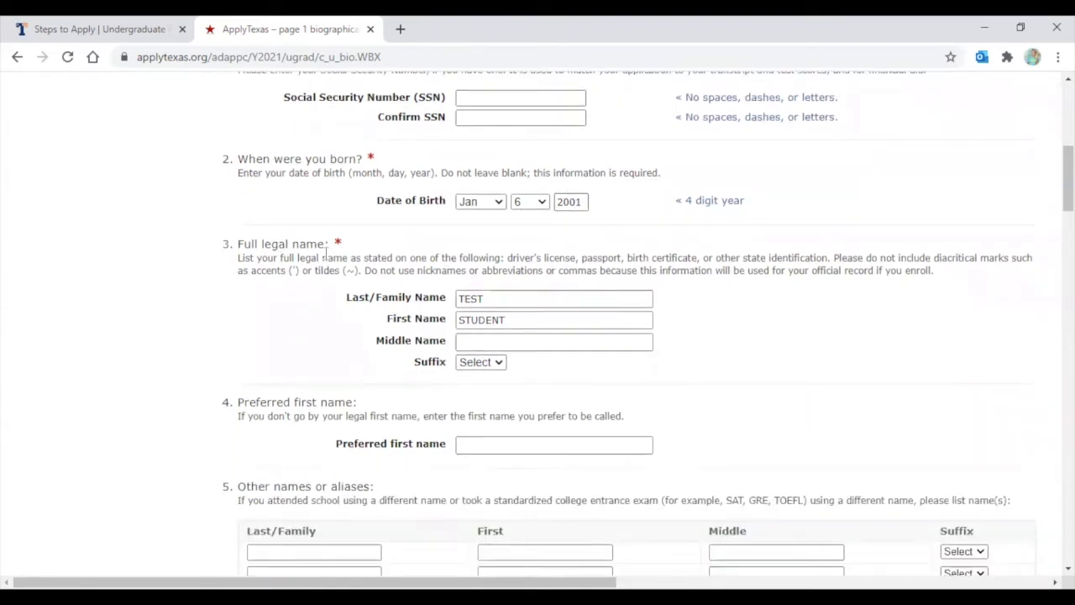
scroll(478, 303, down, 1)
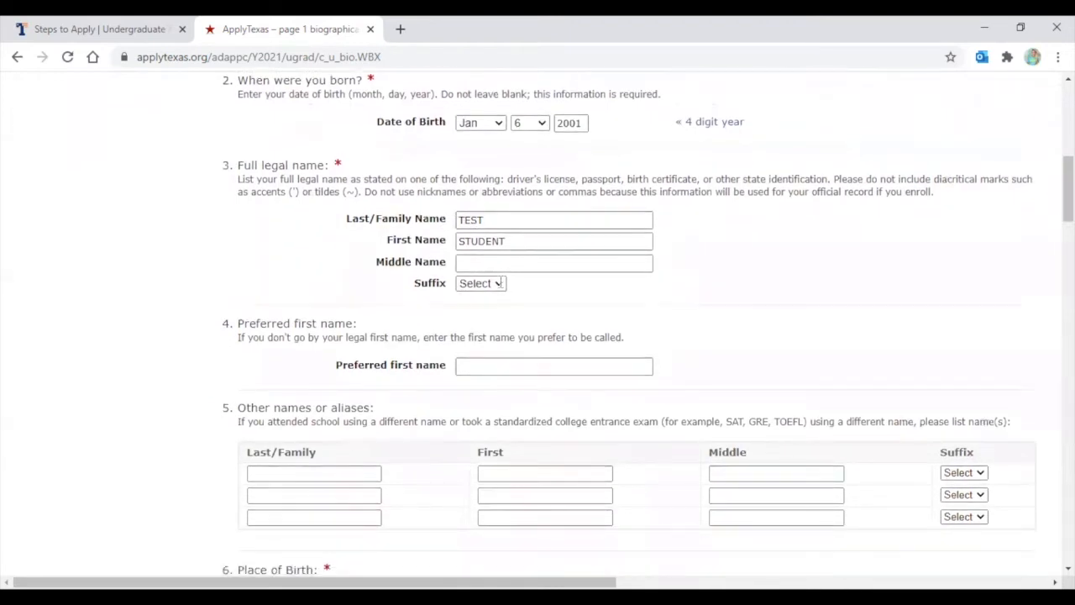
scroll(584, 259, down, 1)
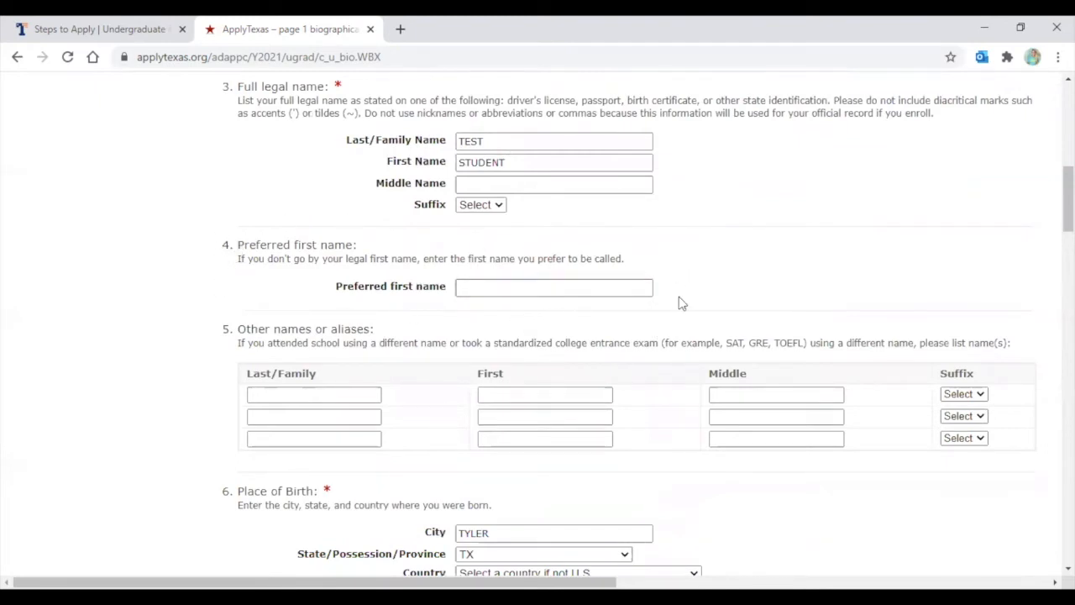
click(461, 287)
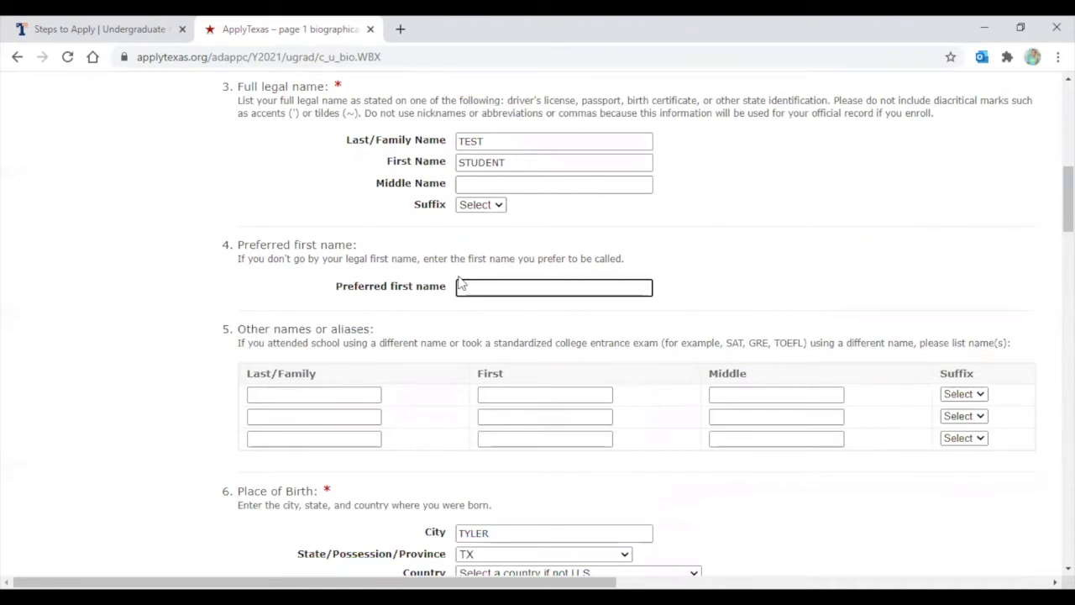
scroll(614, 192, down, 1)
scroll(545, 225, down, 1)
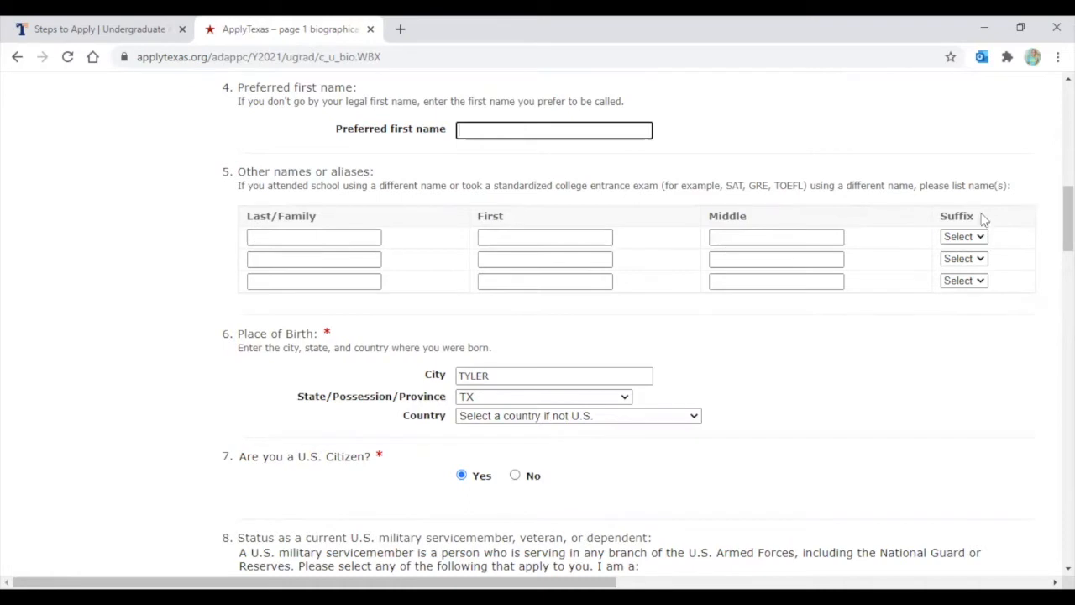
scroll(616, 259, down, 1)
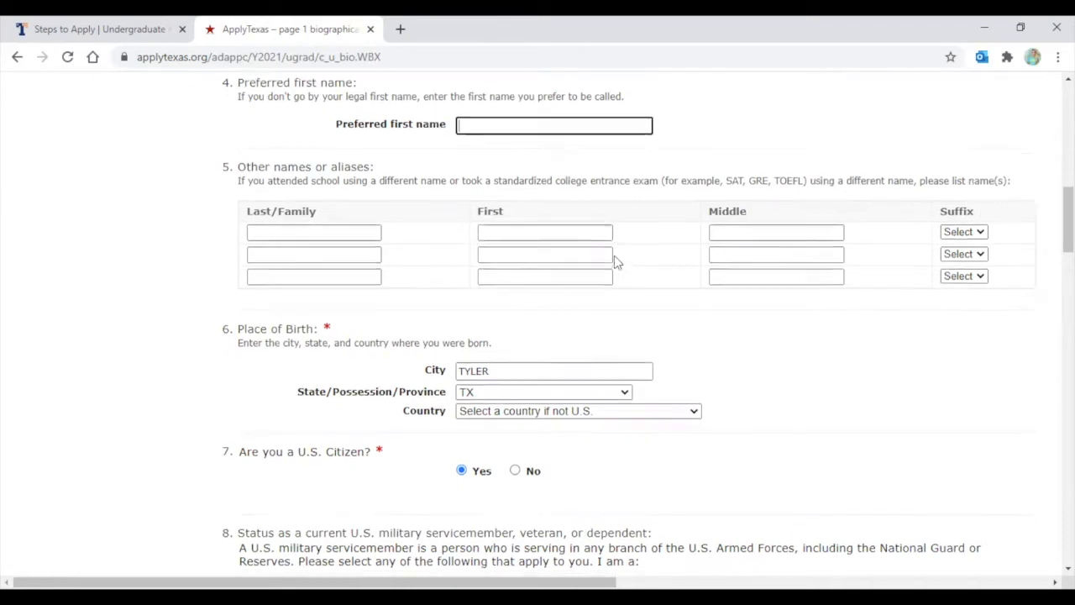
scroll(324, 247, down, 1)
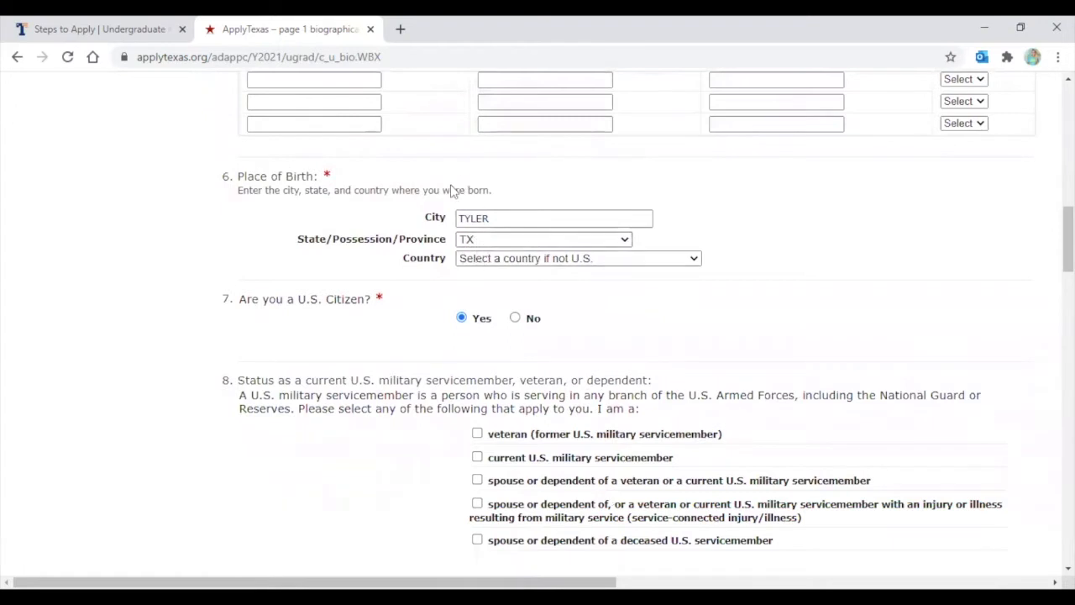
scroll(563, 259, down, 1)
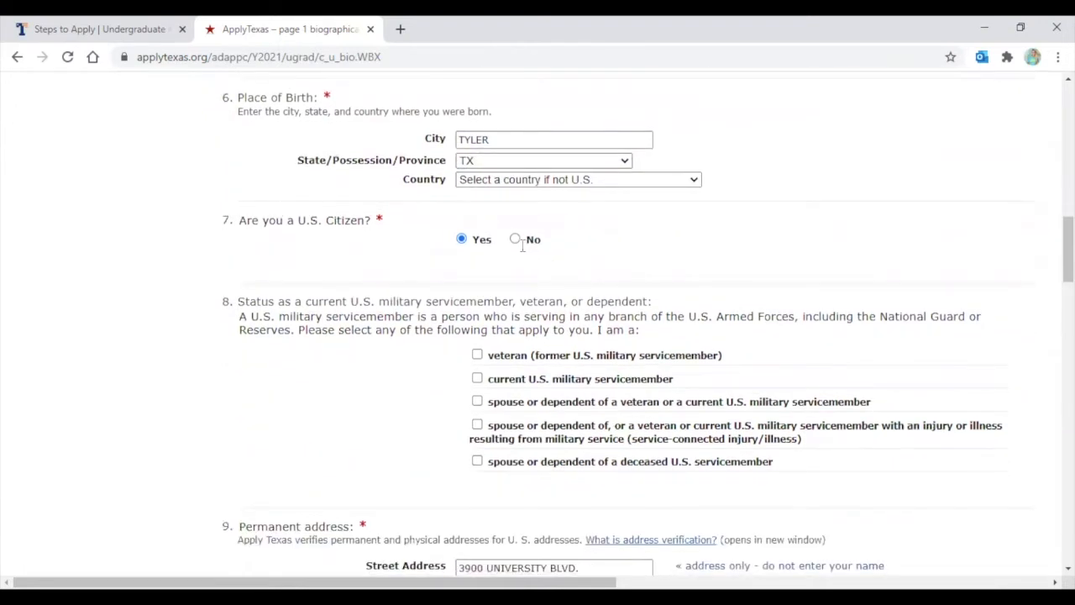
scroll(522, 245, down, 1)
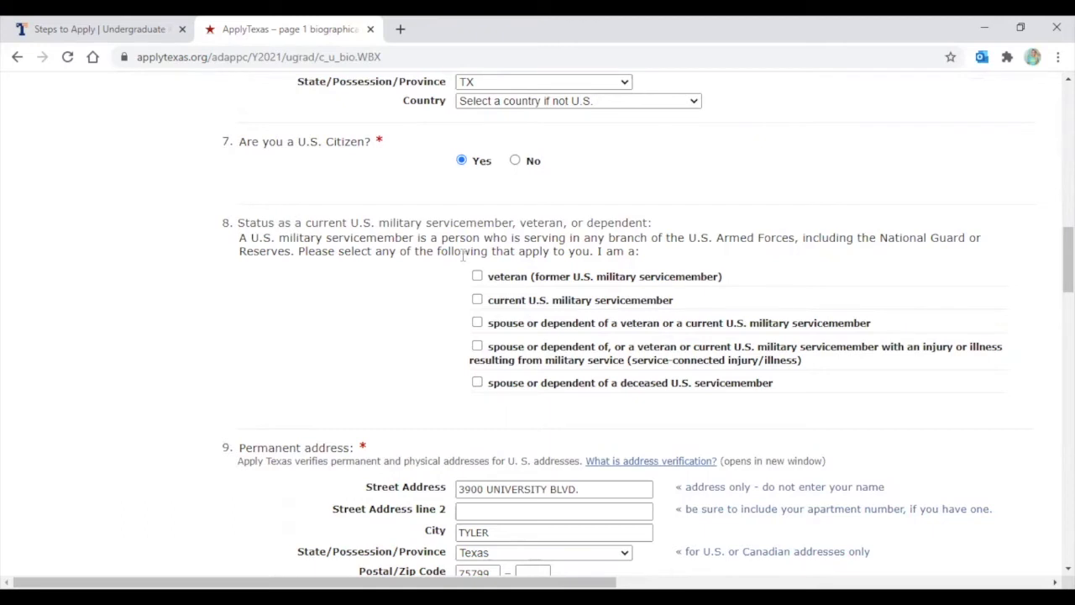
scroll(462, 255, down, 1)
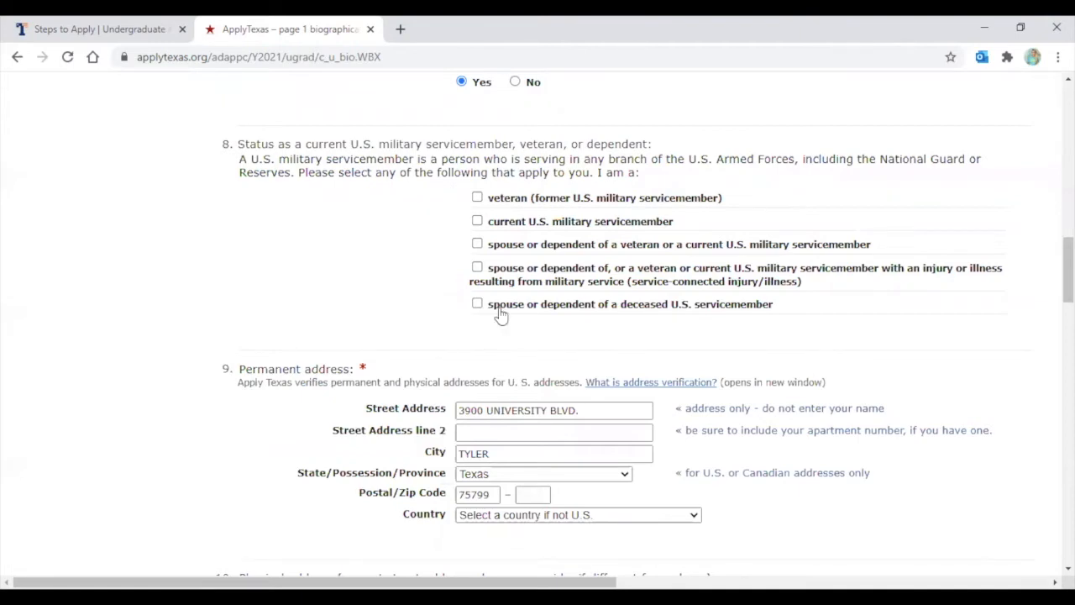
scroll(499, 314, down, 3)
scroll(474, 246, down, 1)
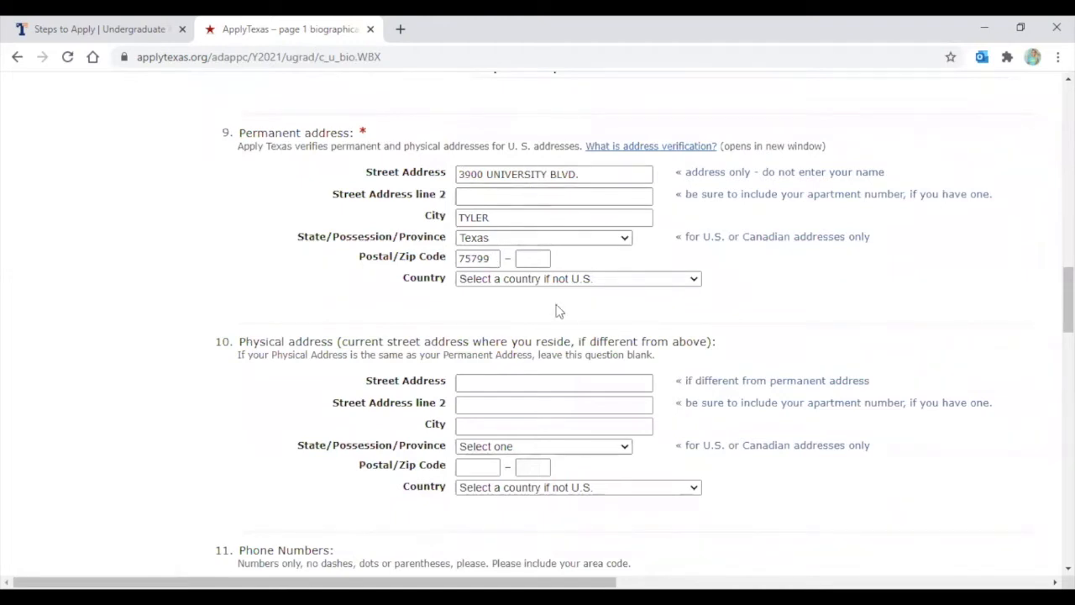
scroll(520, 262, down, 2)
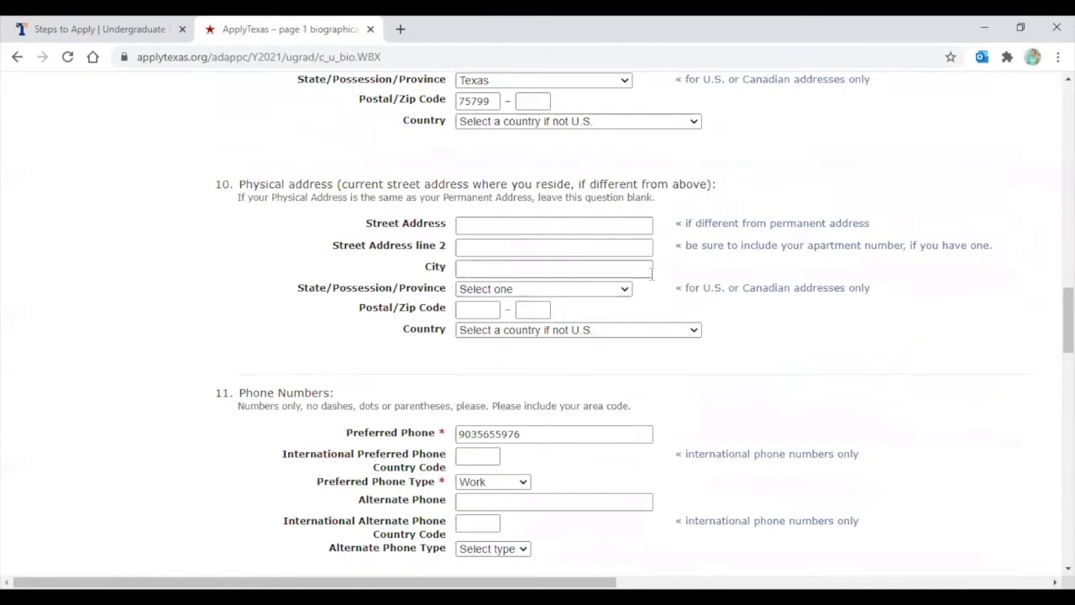
scroll(651, 271, down, 1)
scroll(643, 283, down, 1)
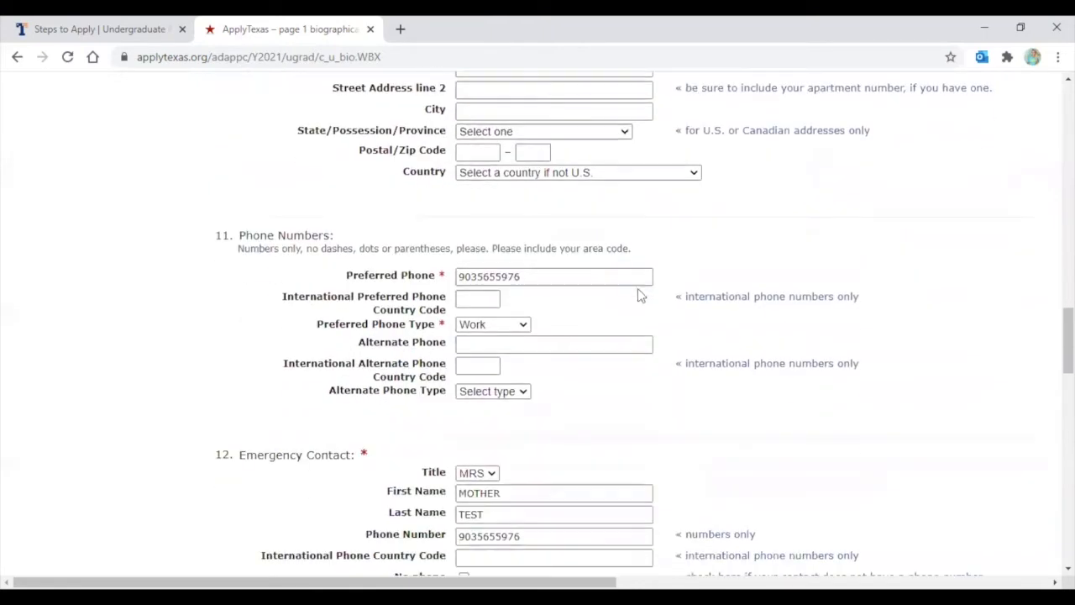
scroll(655, 353, down, 3)
scroll(201, 304, down, 1)
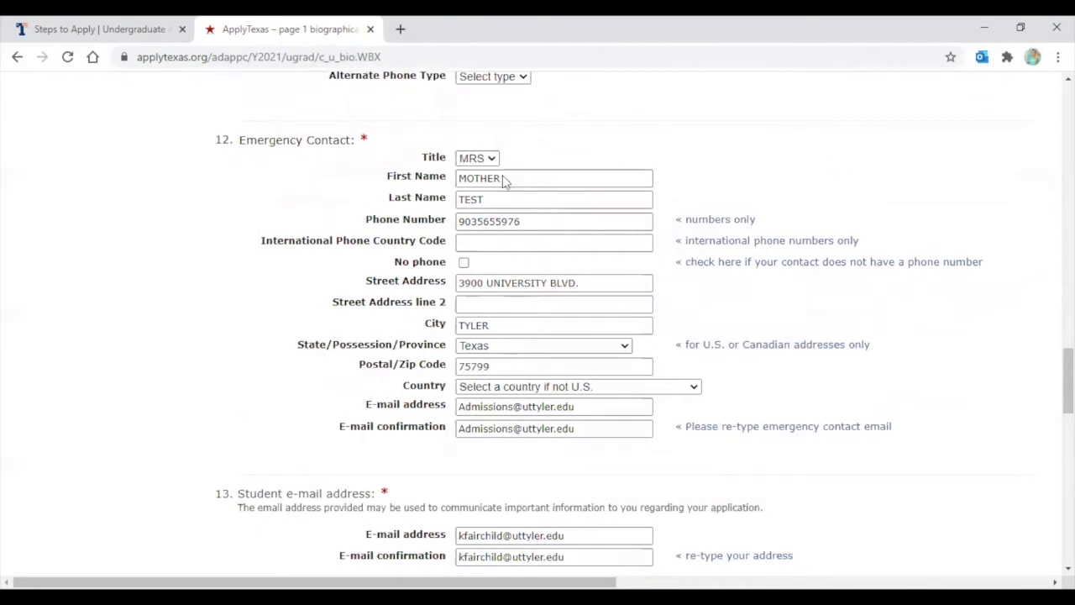
scroll(401, 325, down, 2)
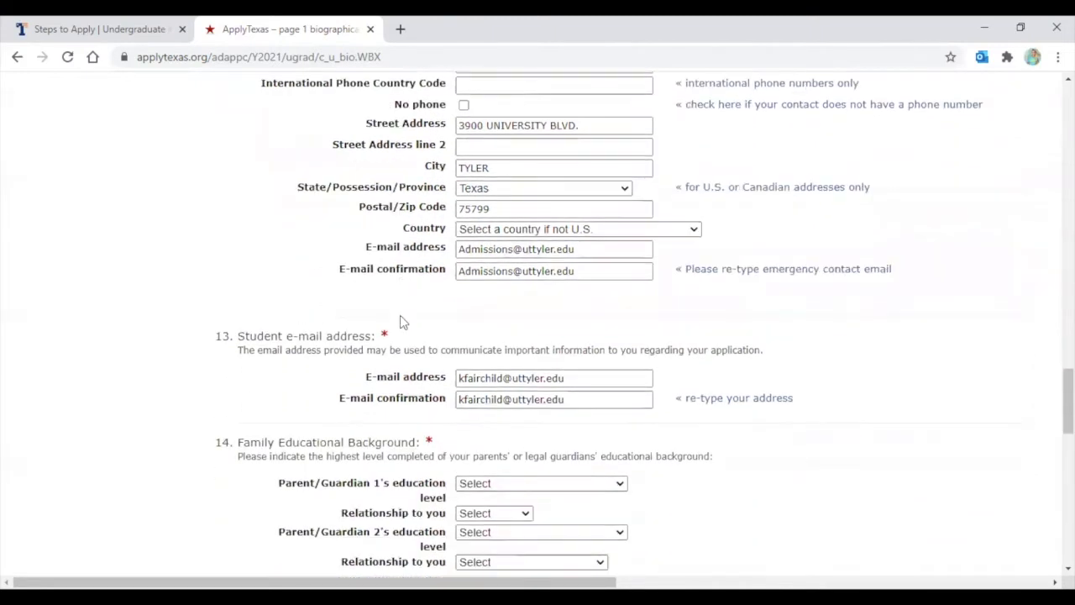
scroll(400, 319, down, 2)
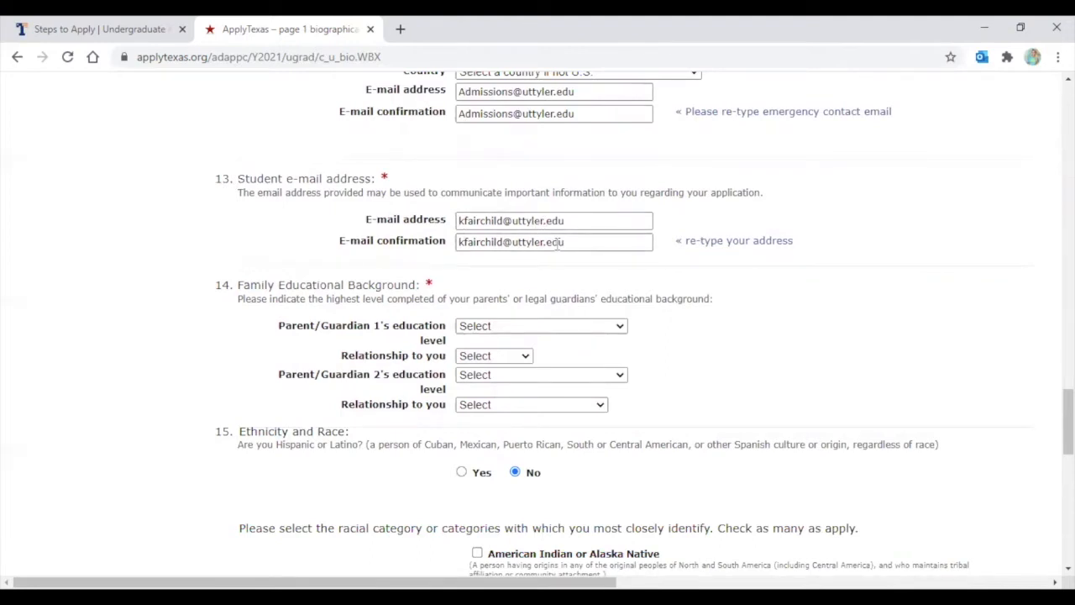
scroll(557, 242, down, 1)
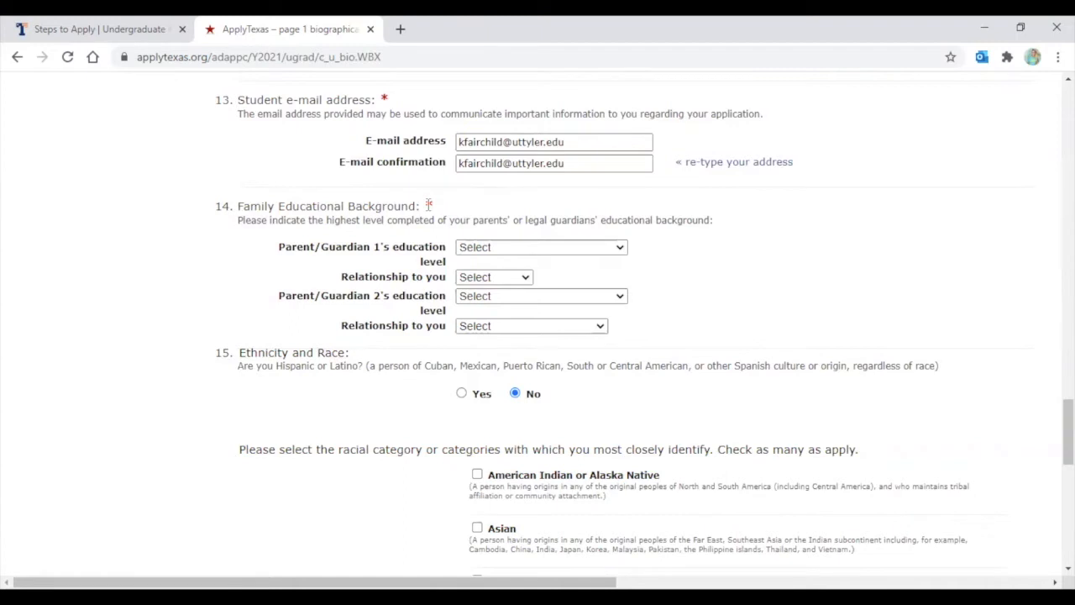
Set Parent/Guardian 1 to Some College education with relationship Mother
click(511, 249)
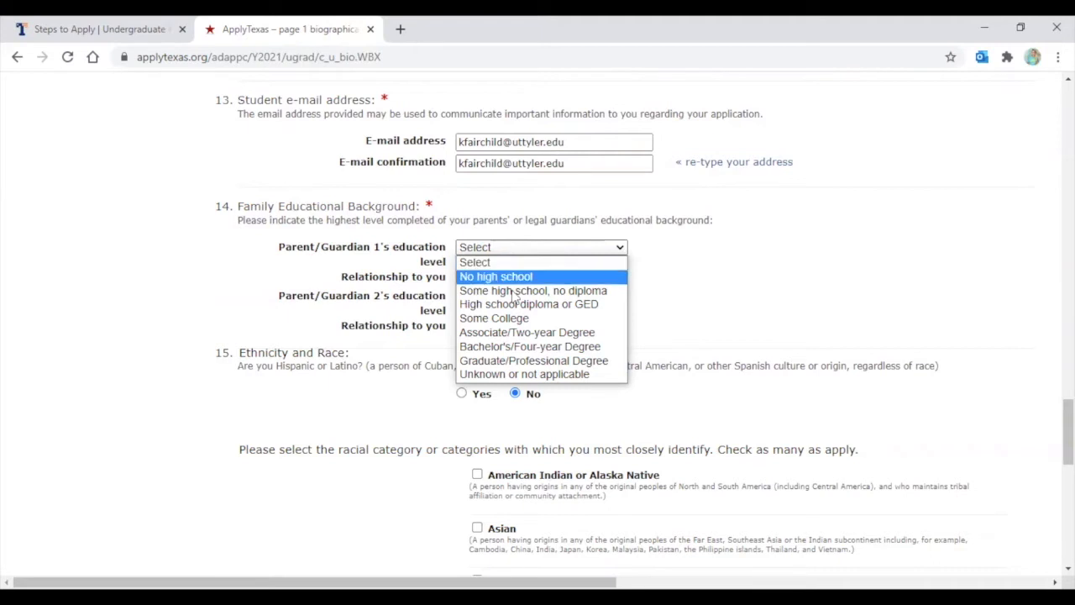
click(512, 317)
click(494, 278)
click(501, 307)
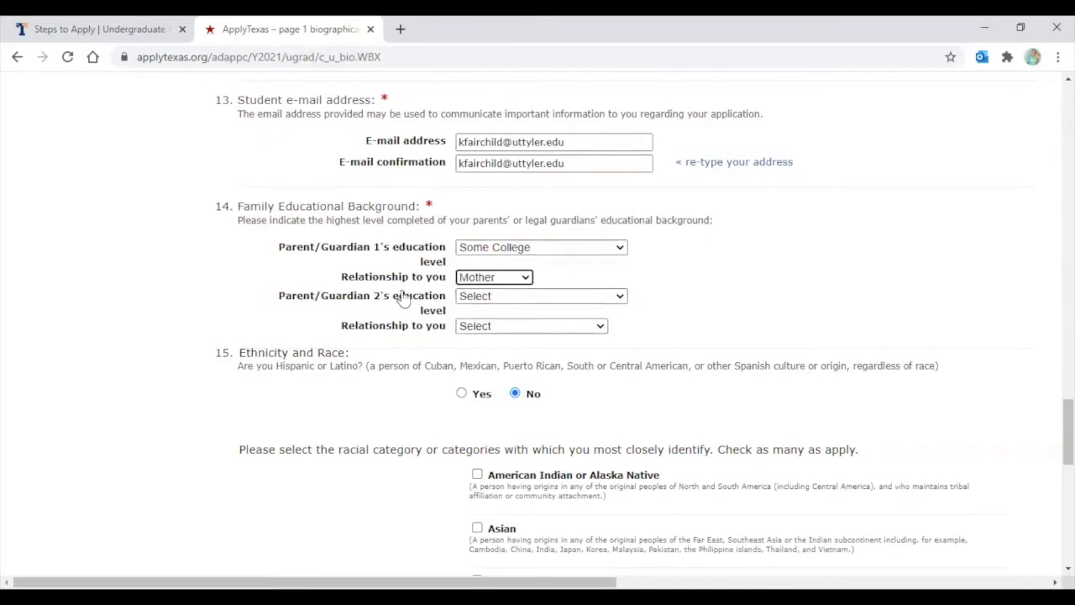
Set Parent/Guardian 2 to Associate/Two-year Degree education with relationship Father
click(481, 299)
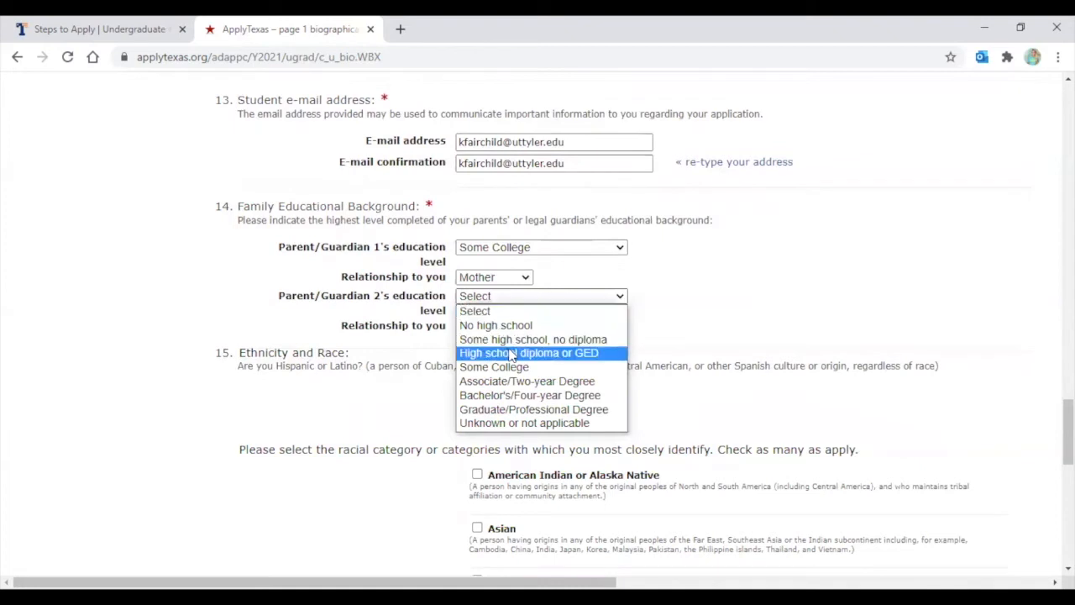
click(541, 381)
click(501, 325)
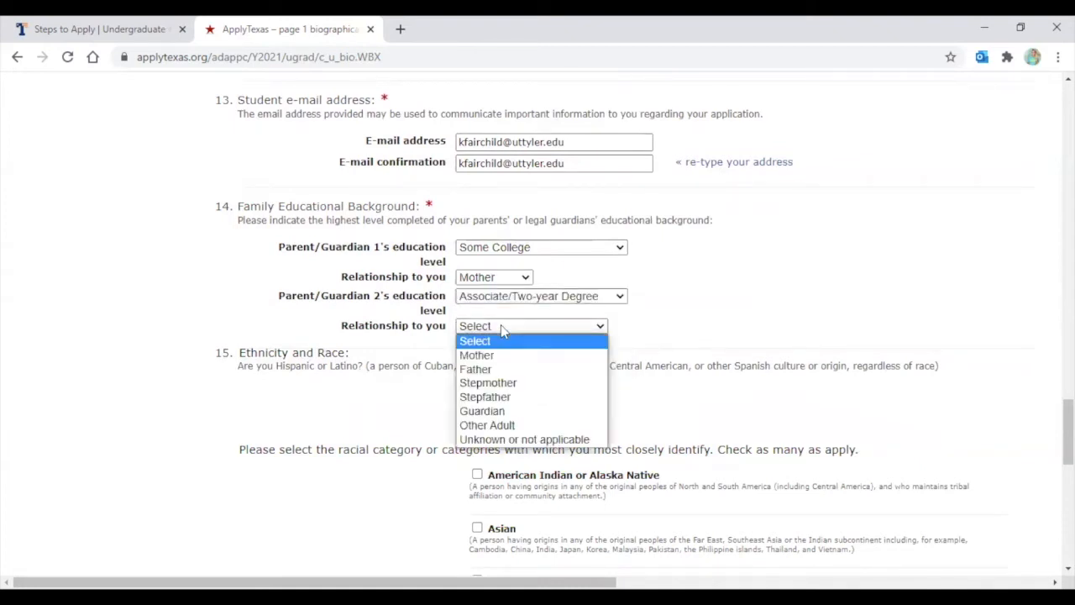
click(496, 369)
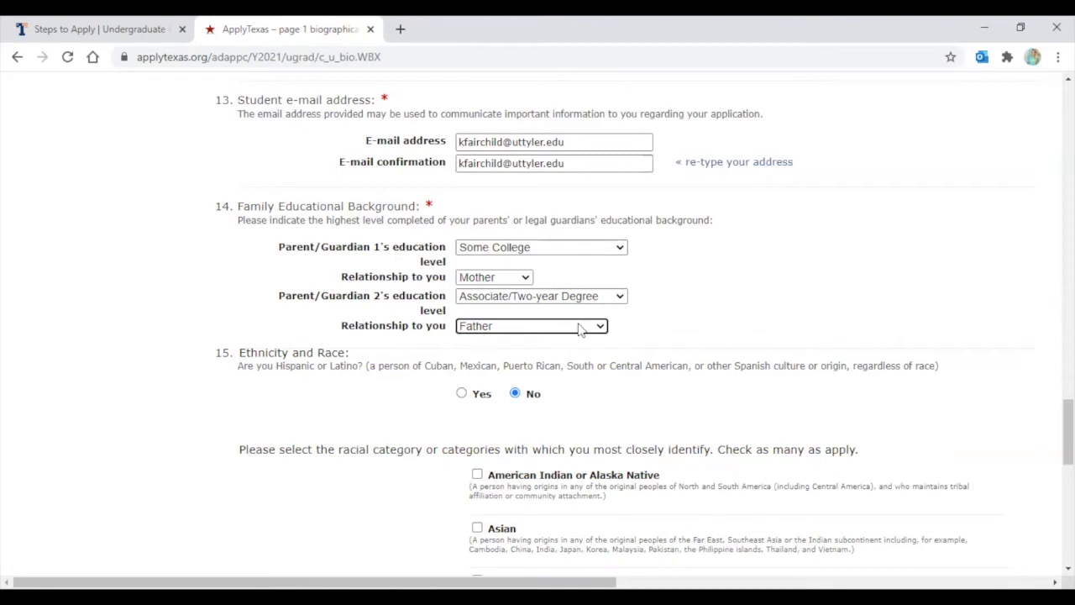
click(661, 314)
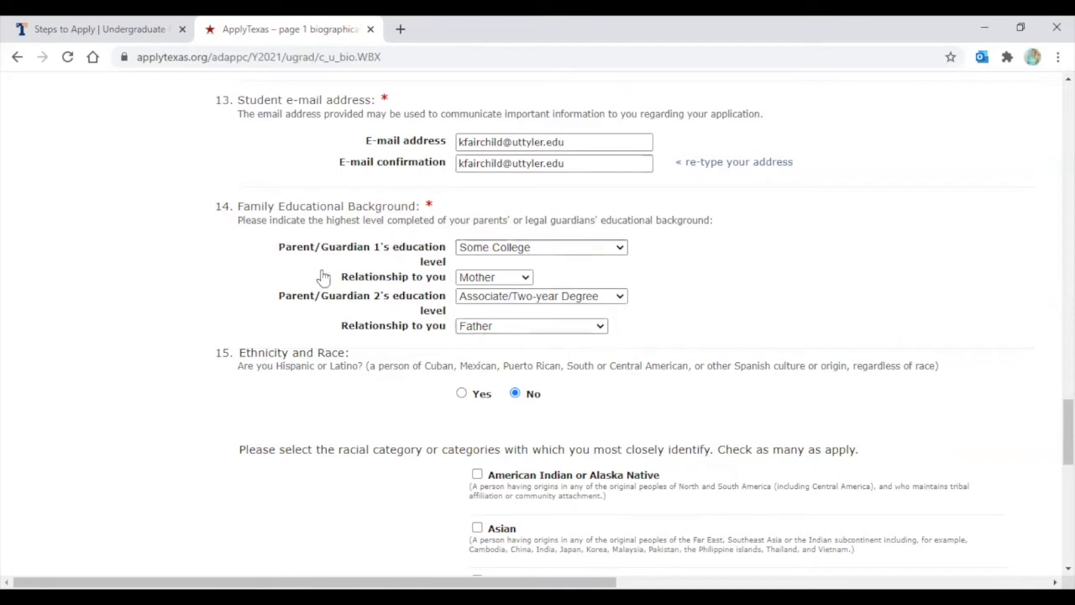
scroll(525, 310, down, 2)
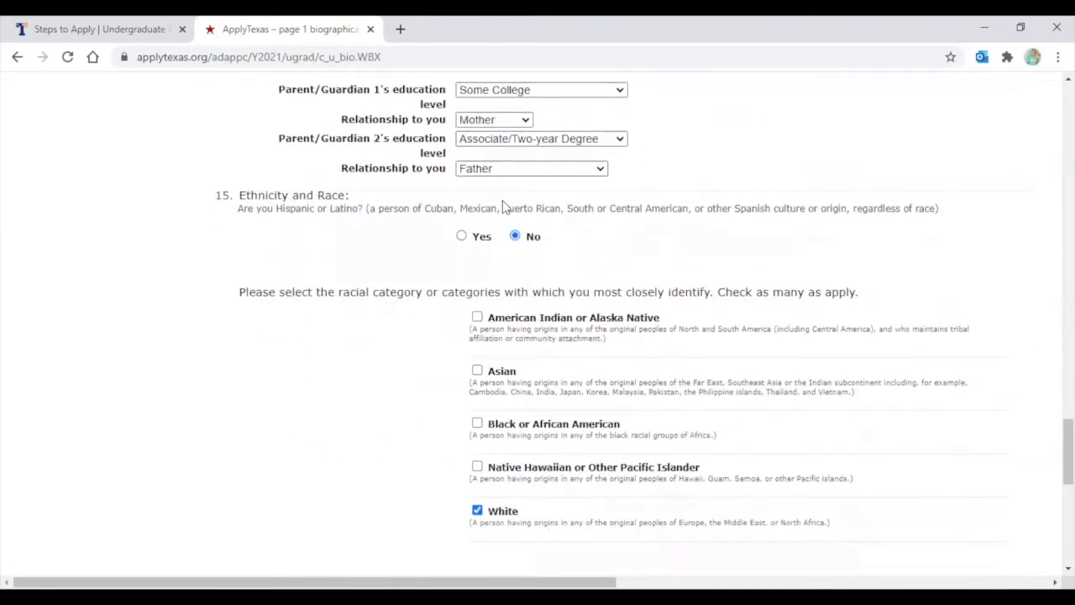
Scroll down past ethnicity and gender to the Texas Conservatorship question
scroll(510, 256, down, 1)
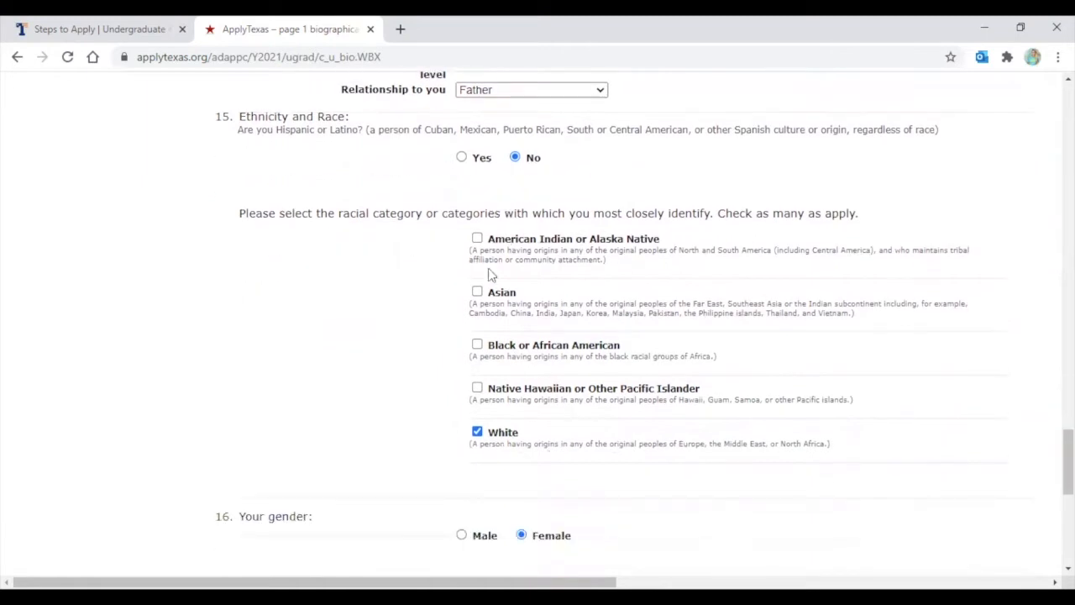
scroll(506, 372, down, 3)
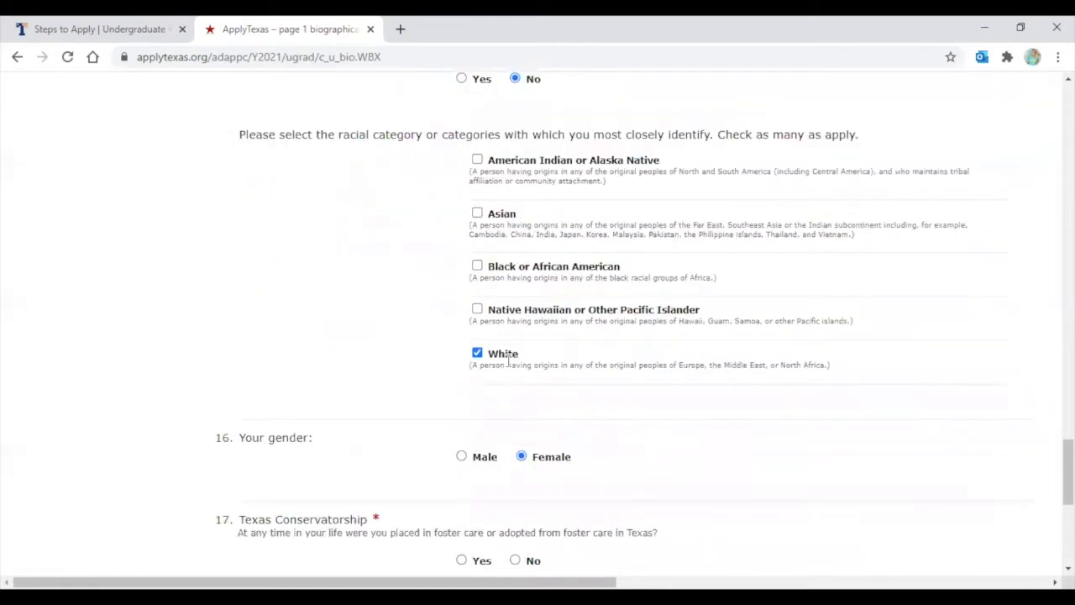
scroll(508, 367, down, 1)
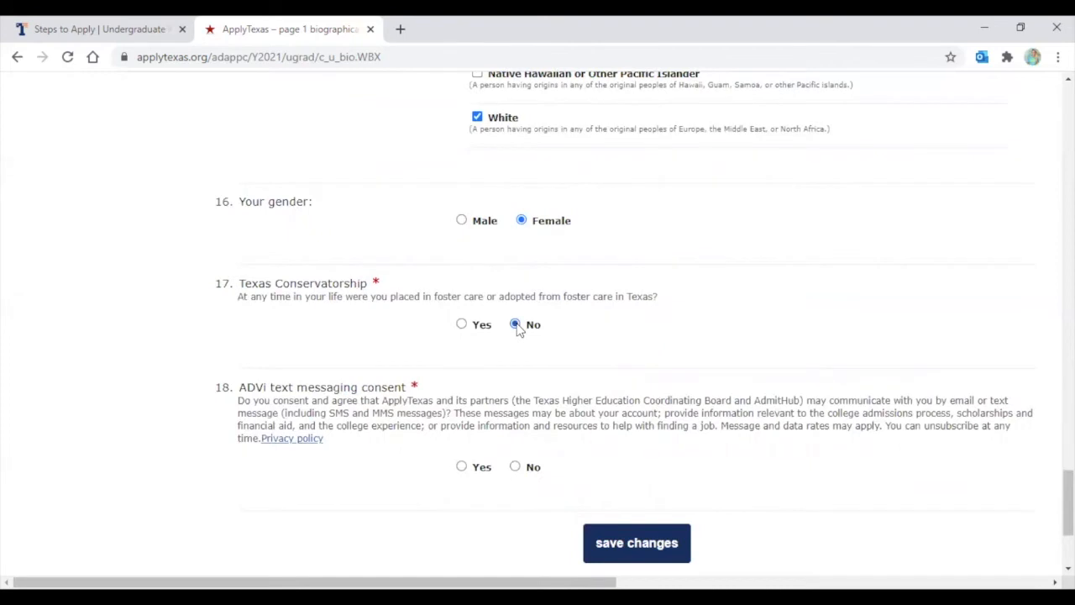
scroll(519, 329, down, 1)
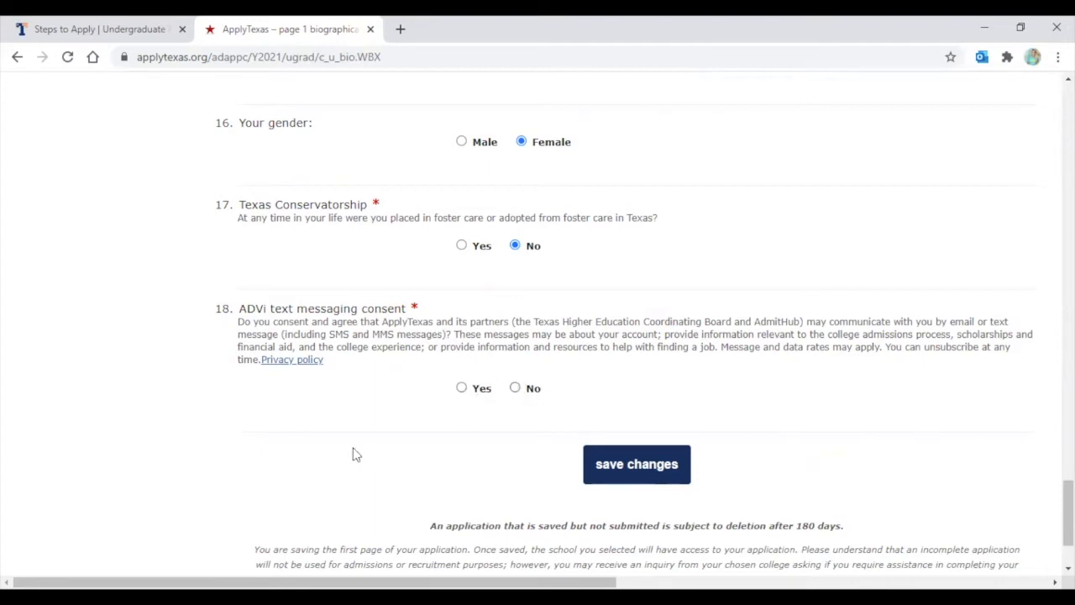
Answer No to text messaging consent, save page 1, and scroll to the name/birthdate confirmation
click(514, 389)
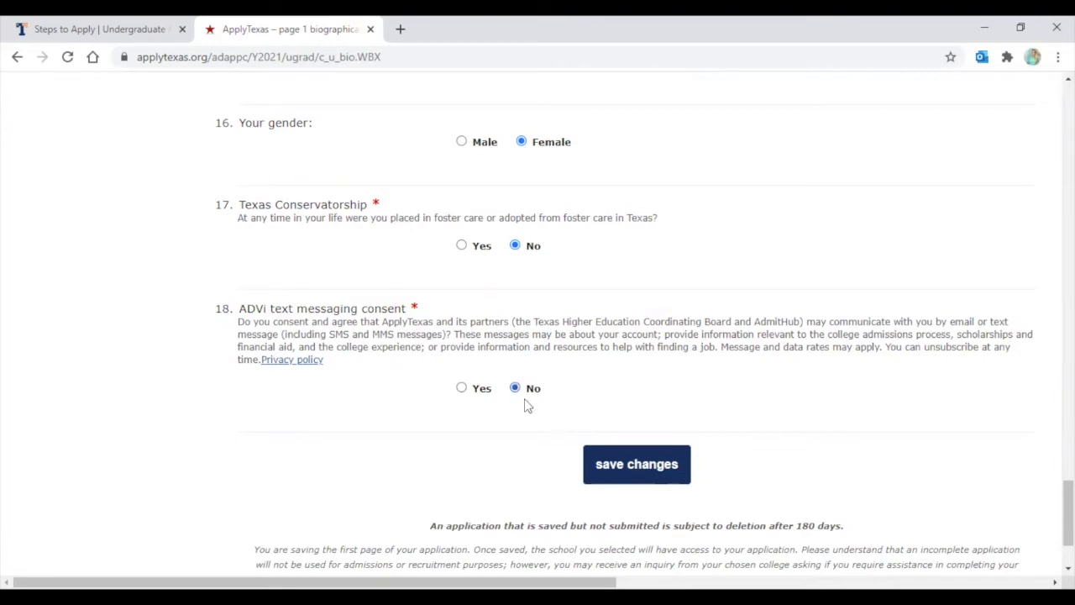
click(652, 472)
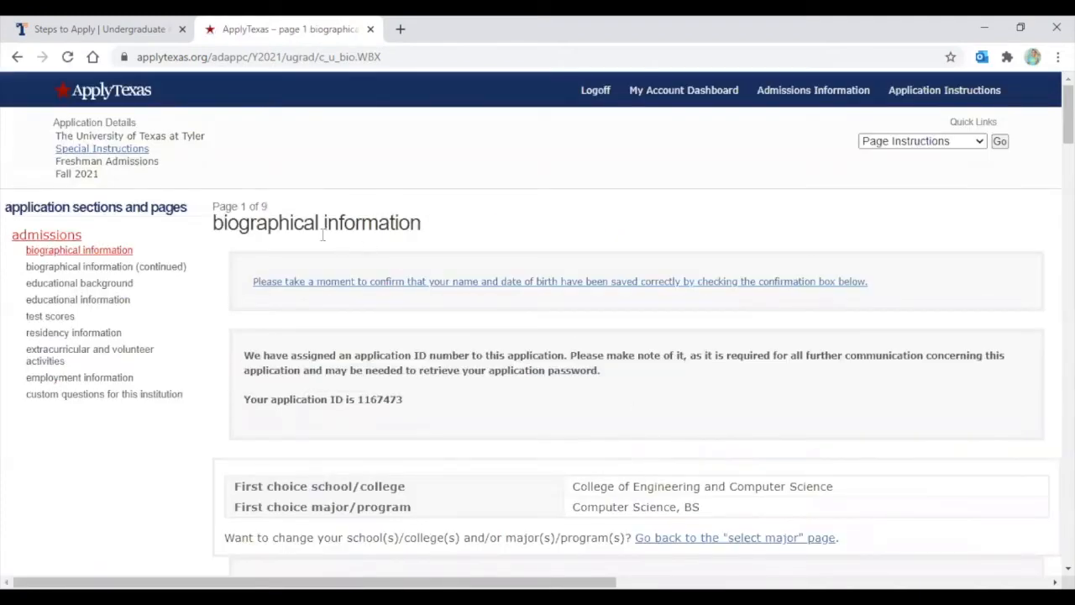
scroll(307, 239, down, 1)
scroll(307, 241, down, 3)
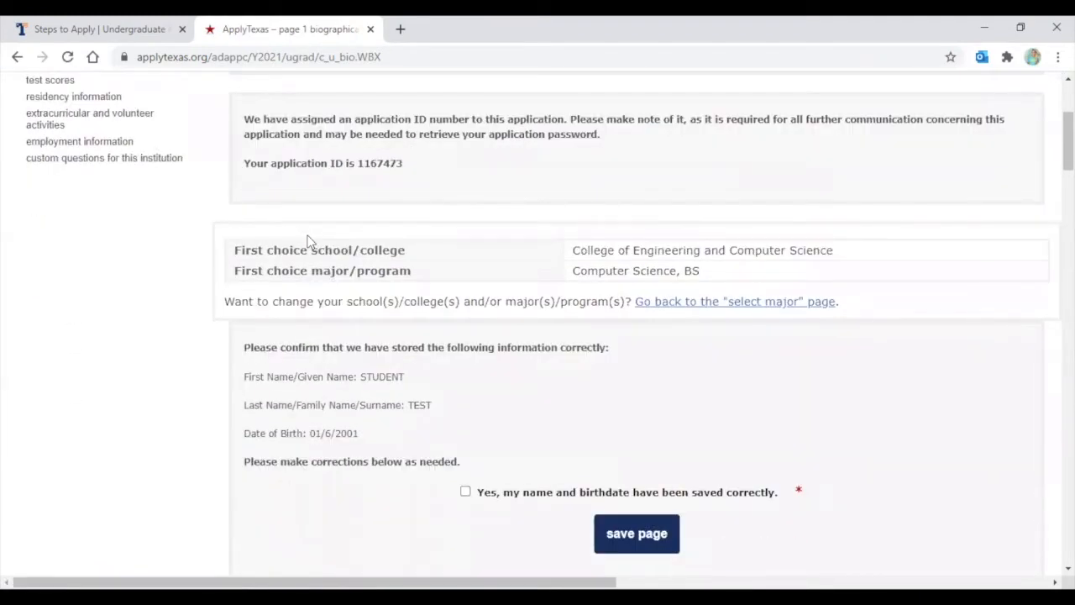
scroll(307, 241, up, 1)
scroll(317, 470, down, 1)
scroll(315, 420, down, 1)
scroll(622, 432, down, 1)
Save the confirmed page 1, then set Language 1 to Abkhazian on page 2
click(635, 470)
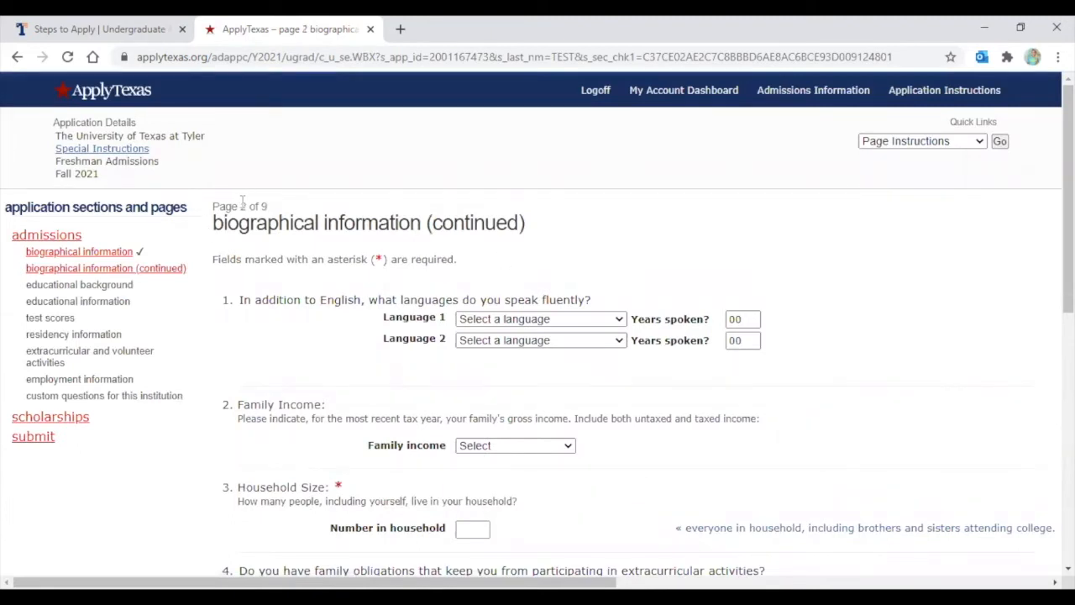
scroll(252, 193, down, 1)
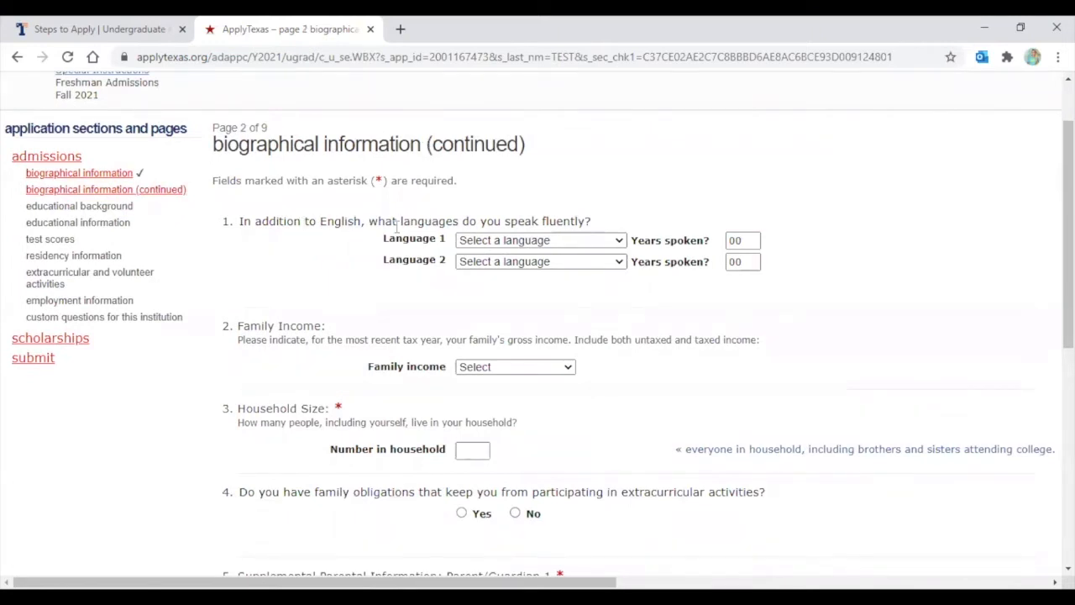
click(497, 240)
scroll(538, 386, down, 20)
scroll(495, 268, up, 20)
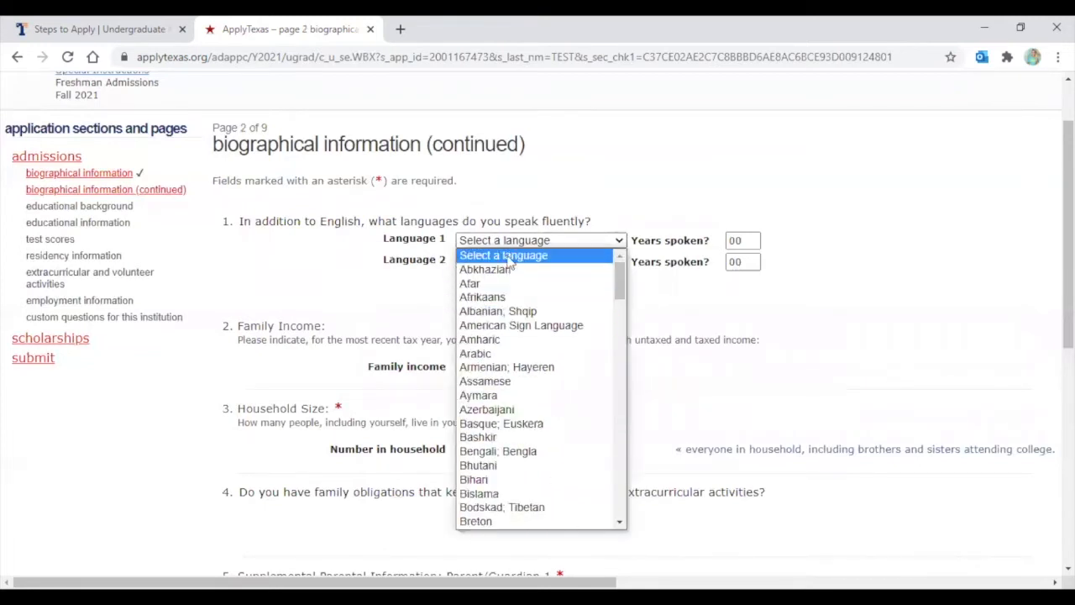
click(487, 267)
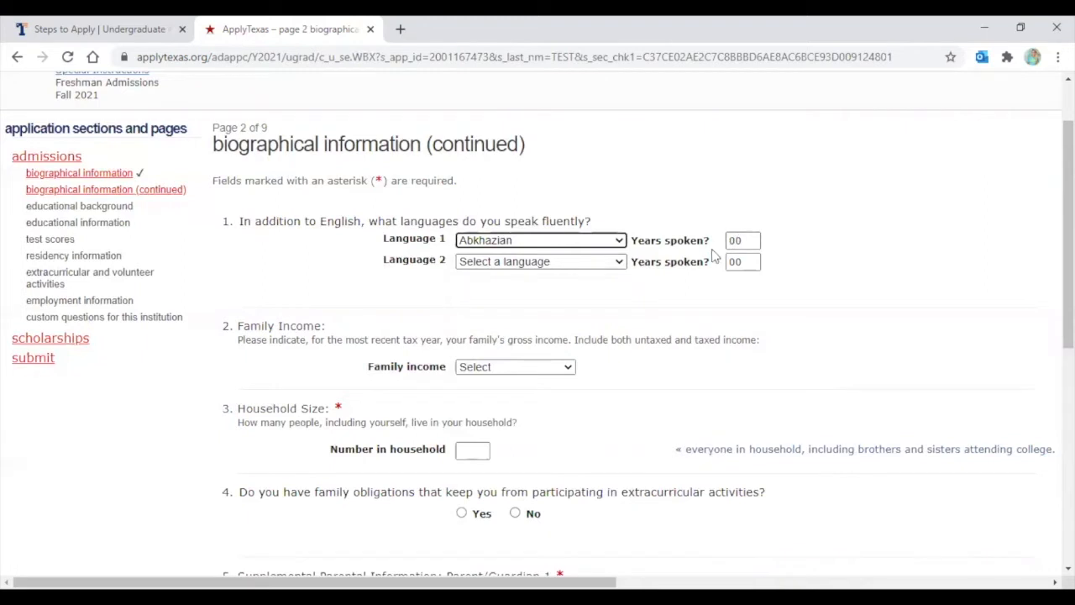
Set family income to Unknown and number in household to 3
scroll(660, 336, down, 1)
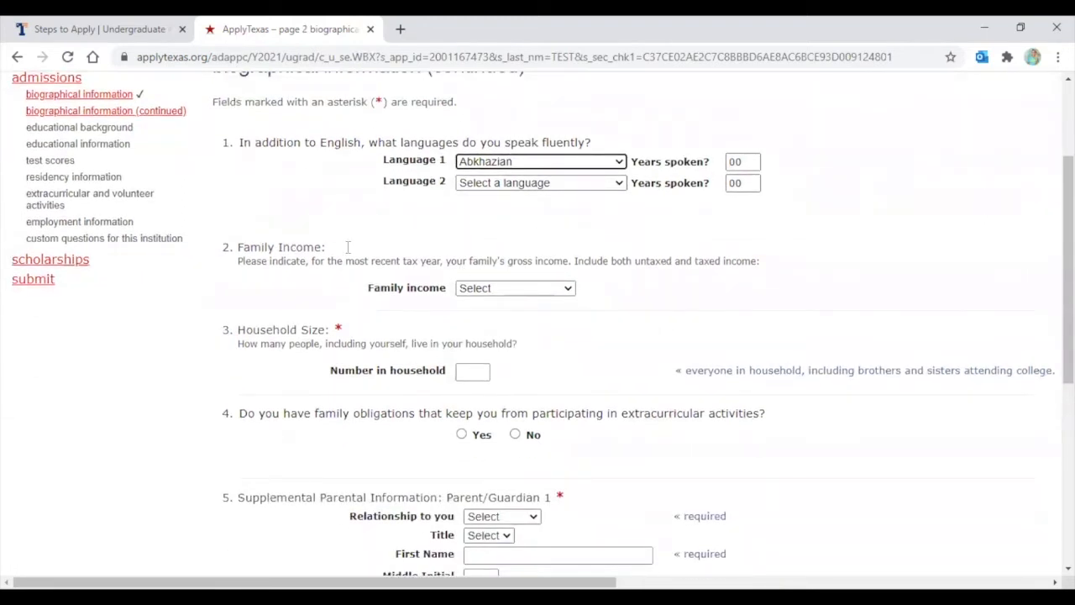
click(484, 288)
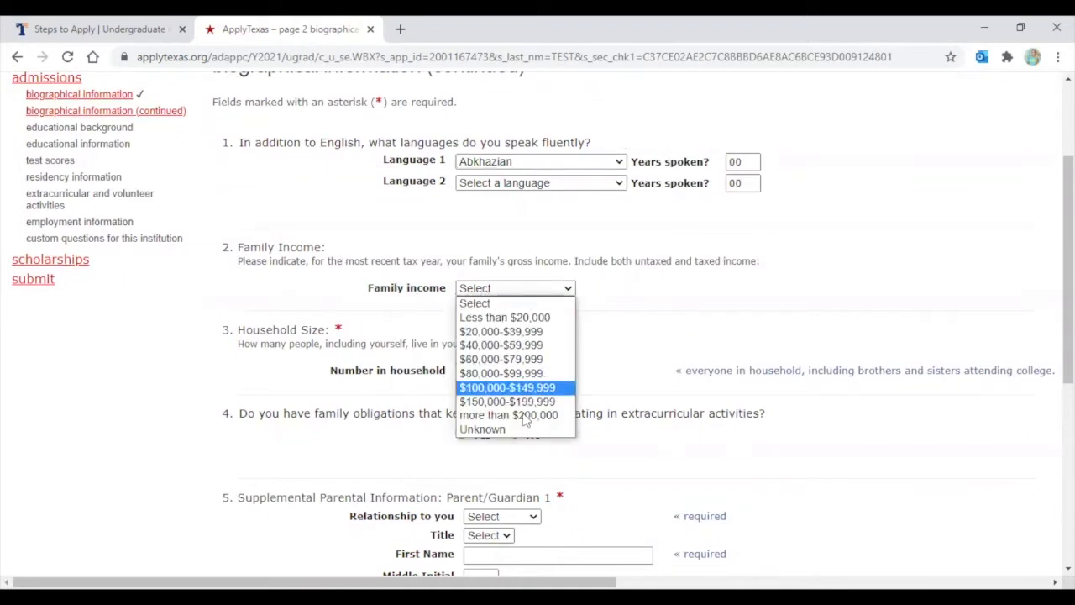
click(483, 429)
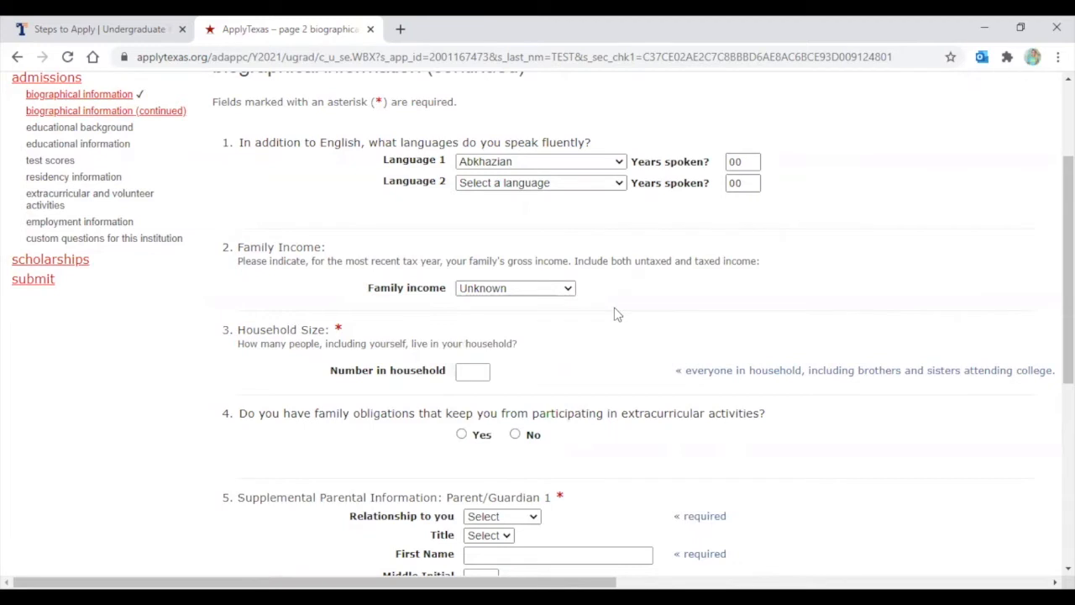
scroll(614, 308, down, 3)
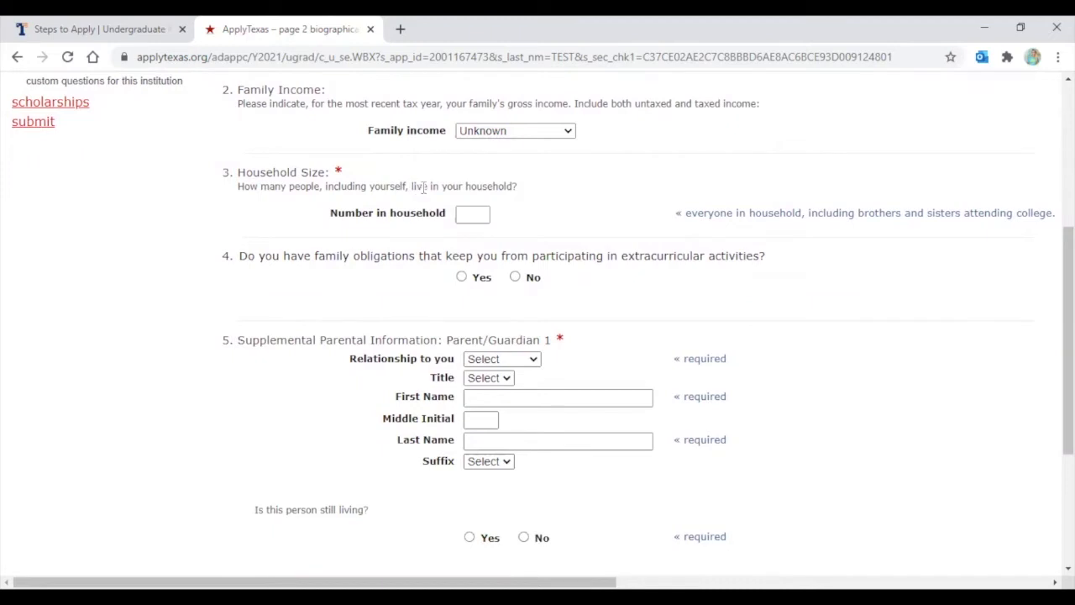
drag(325, 183, 411, 188)
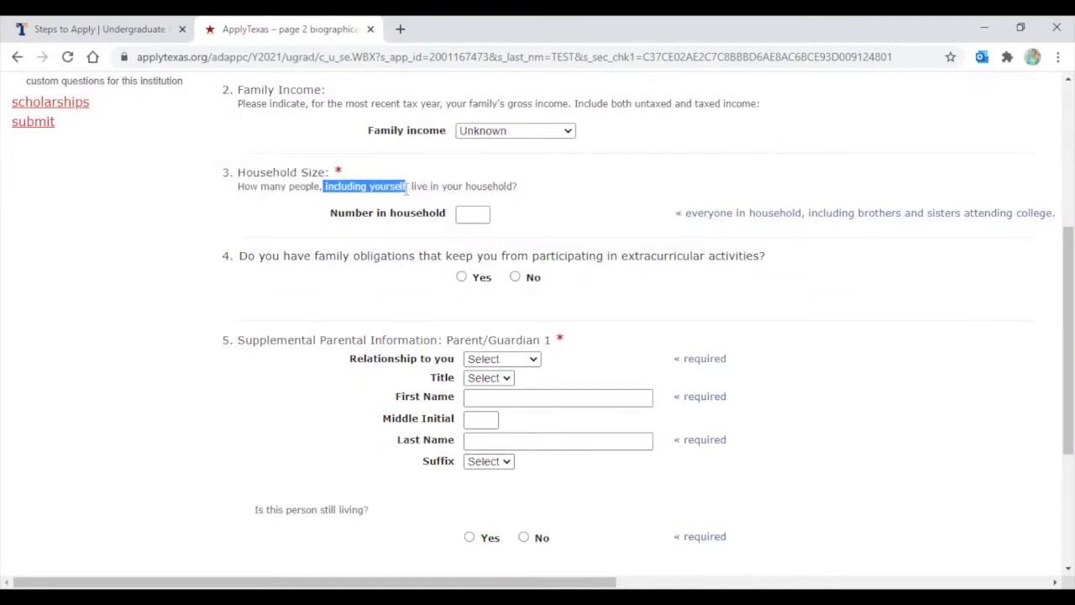
click(508, 217)
click(462, 213)
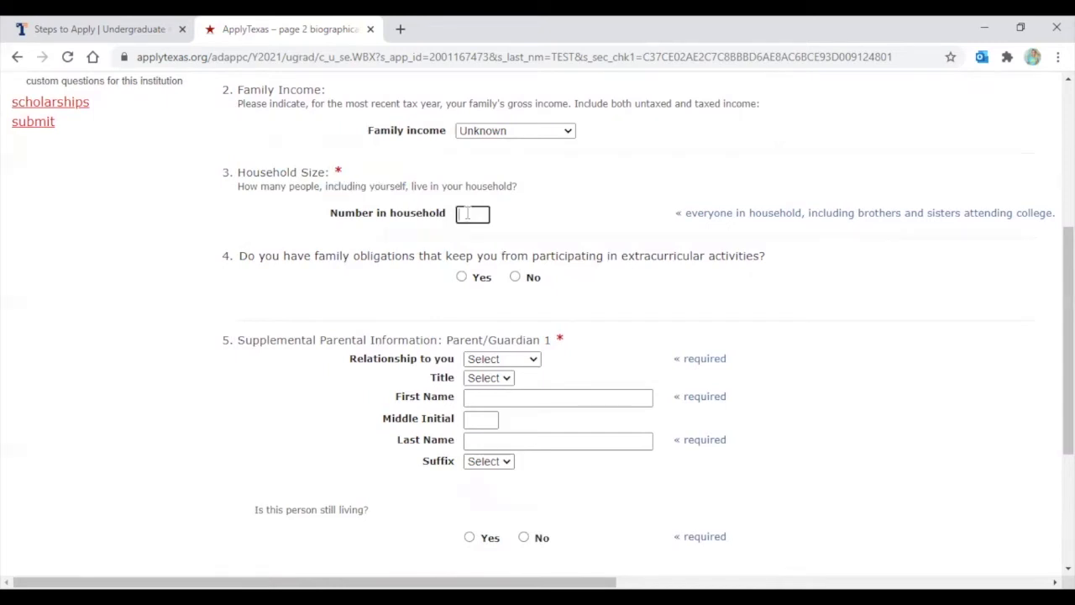
text(3)
Answer No to family obligations limiting extracurricular activities
scroll(560, 190, down, 2)
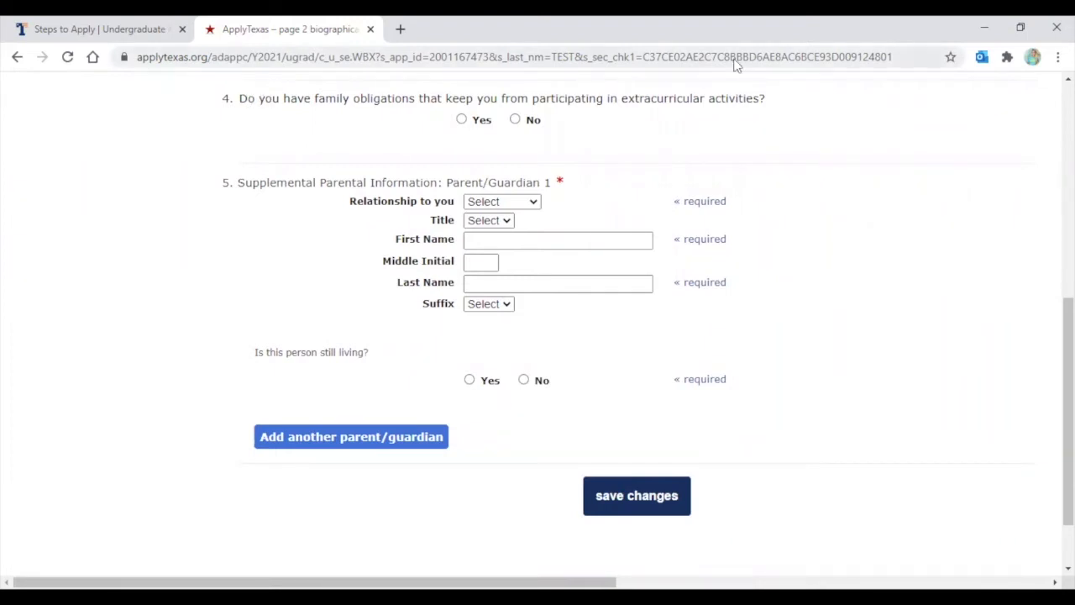
scroll(672, 125, up, 1)
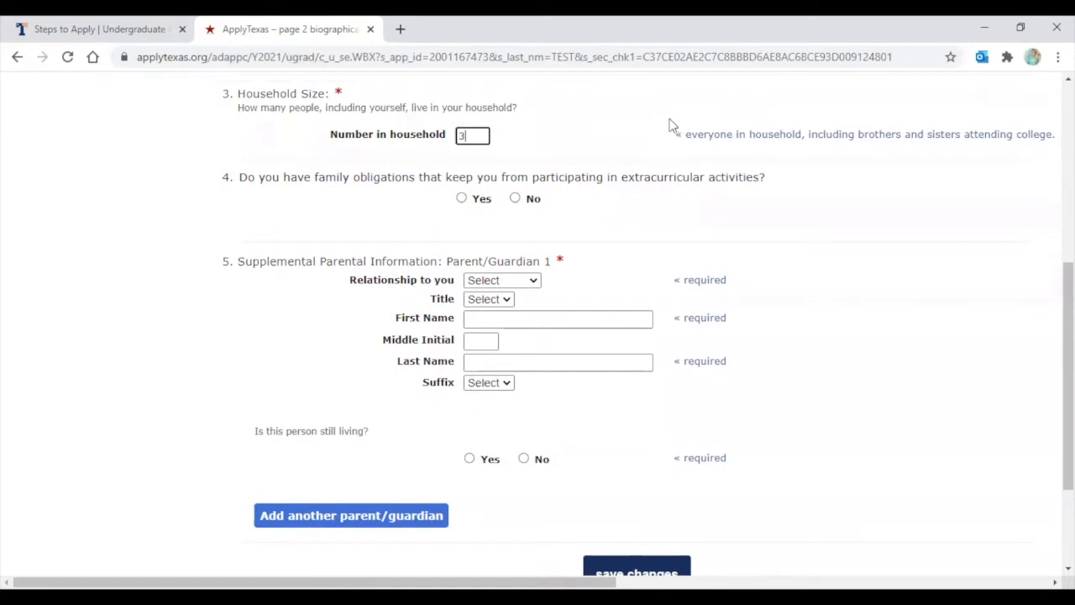
click(517, 199)
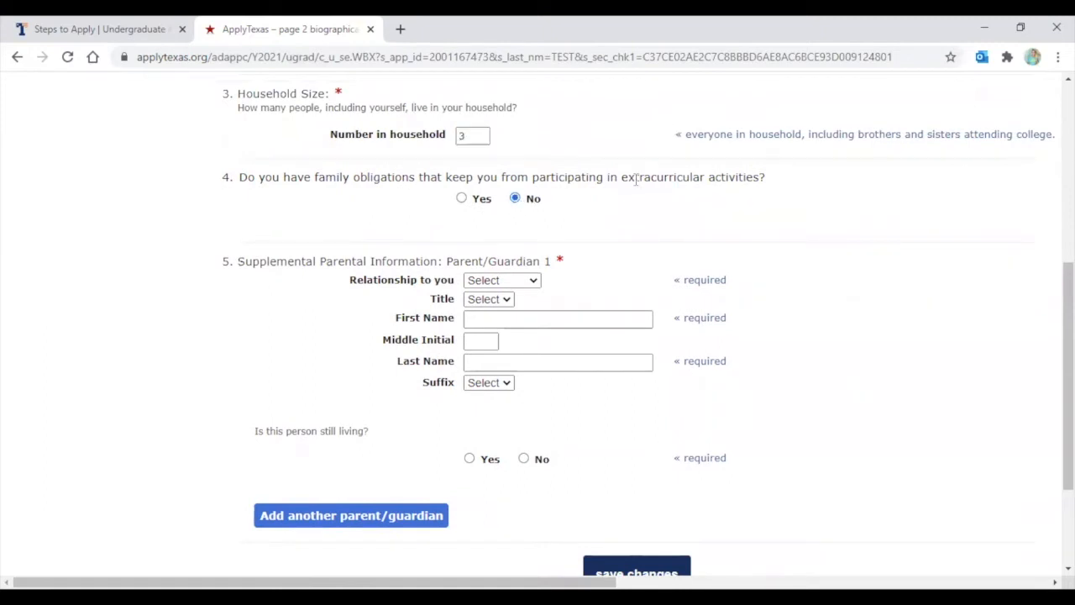
scroll(250, 224, down, 1)
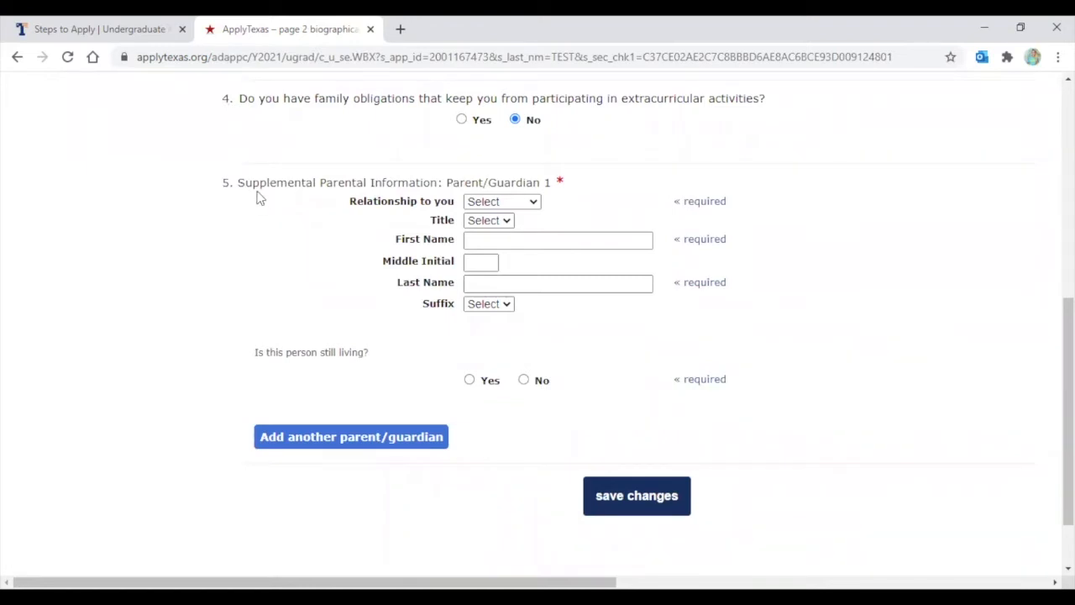
Set Parent/Guardian 1's relationship to Mother and her title to Mrs
click(495, 205)
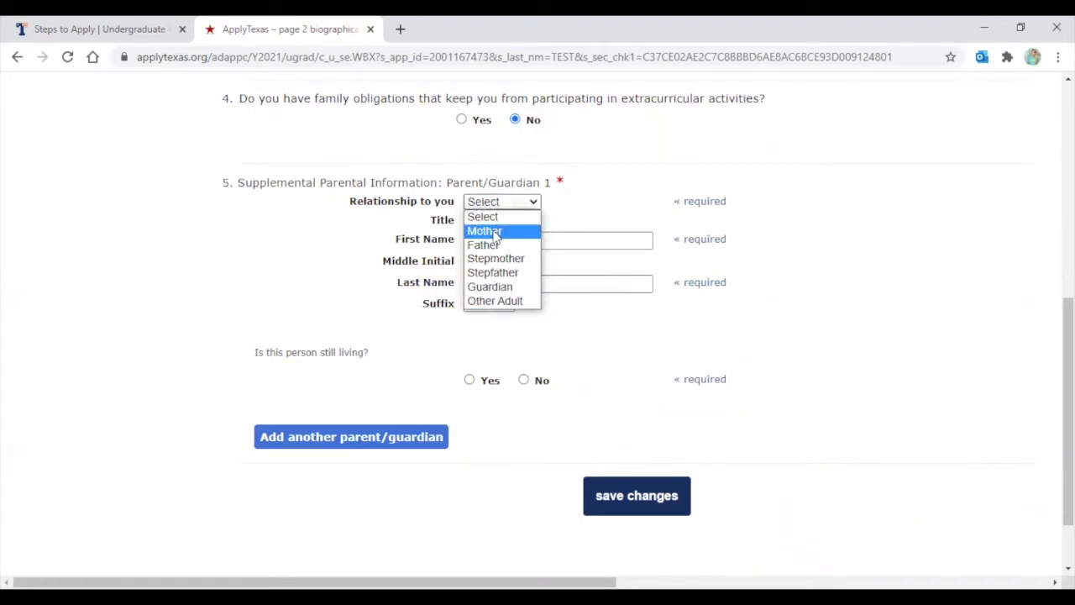
click(496, 232)
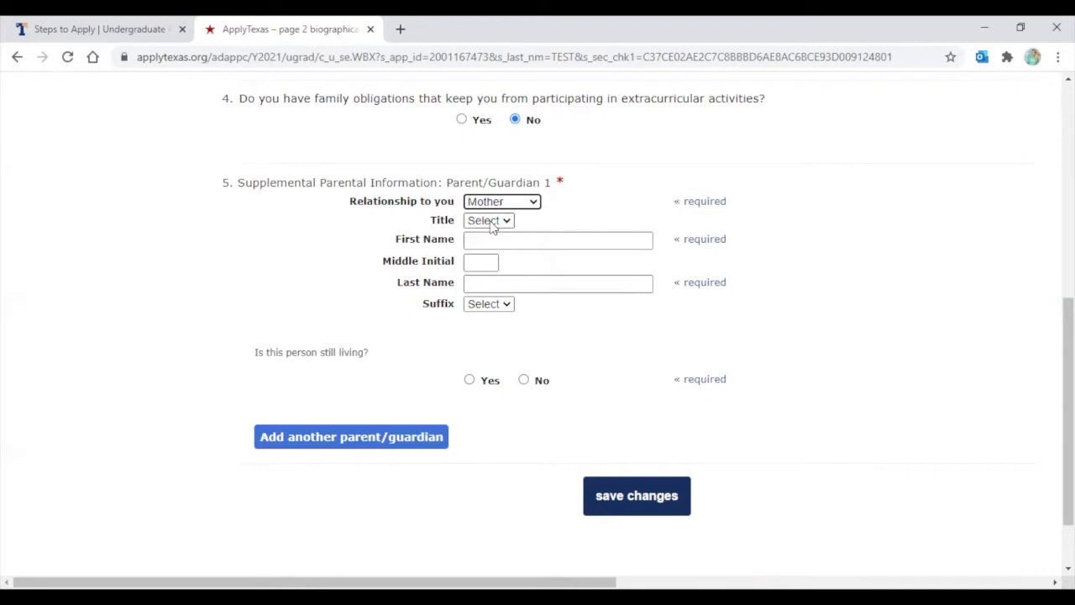
click(493, 221)
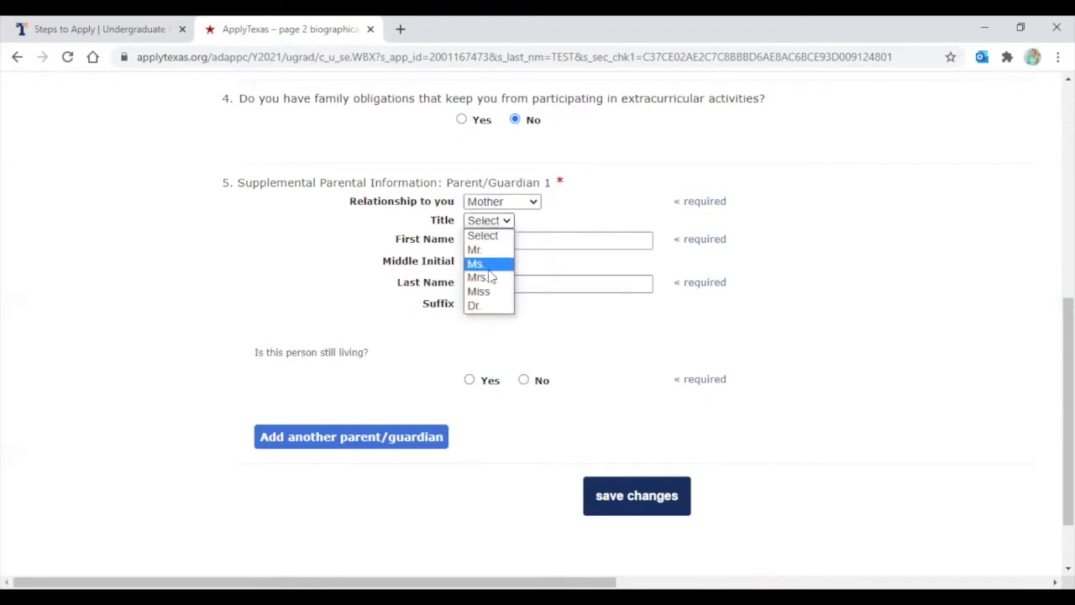
click(492, 264)
Enter the sample first name MOTHER and last name TEST, and mark her still living
click(489, 241)
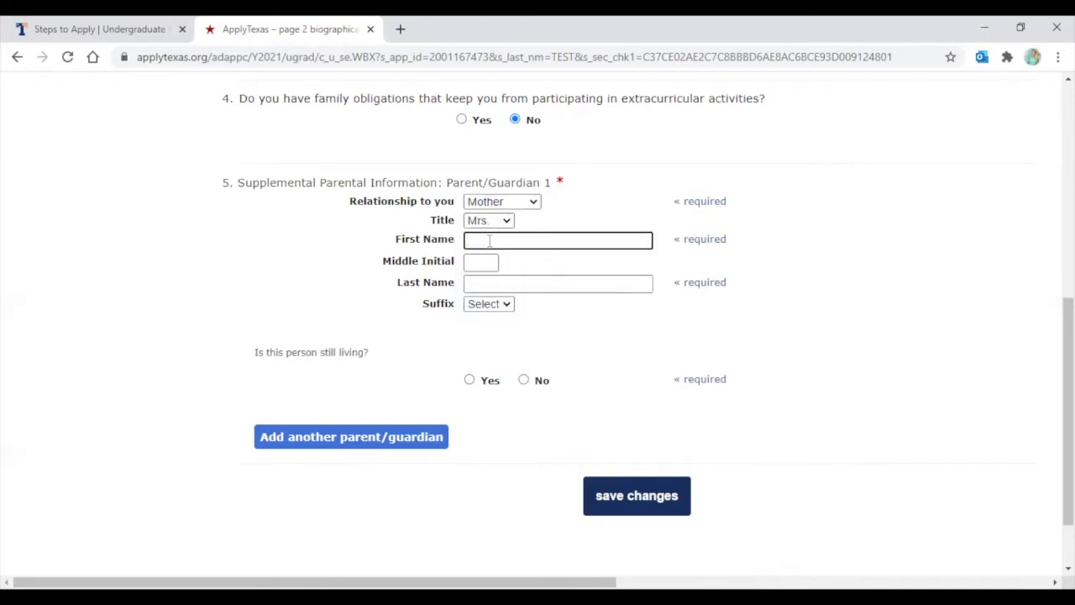
text(MOTHER)
click(484, 284)
text(TEST)
click(528, 306)
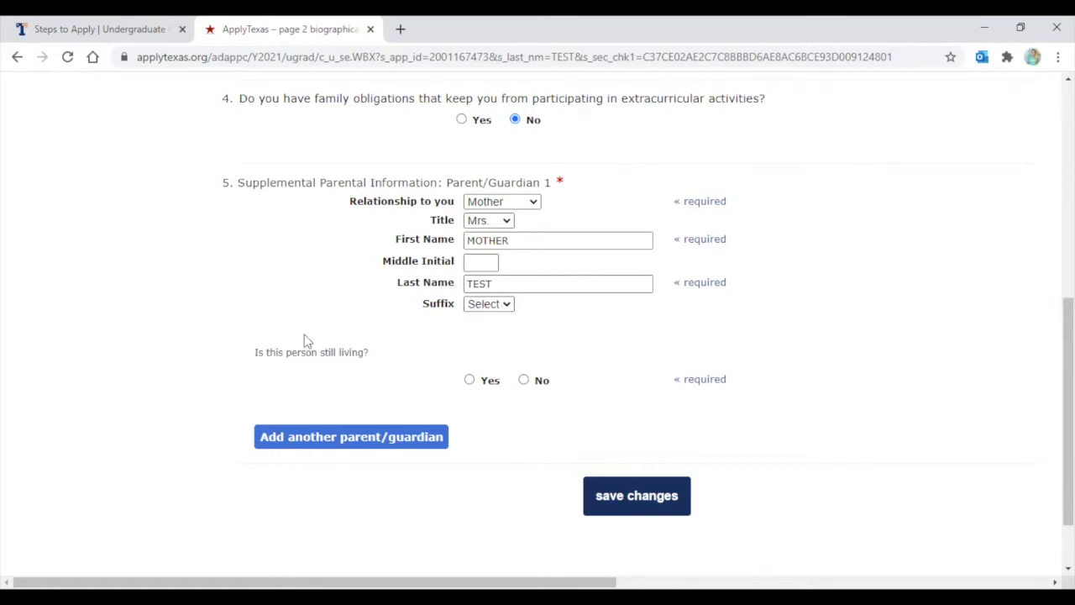
click(469, 381)
Answer Yes to living with this parent, after briefly switching it to No
scroll(467, 324, down, 1)
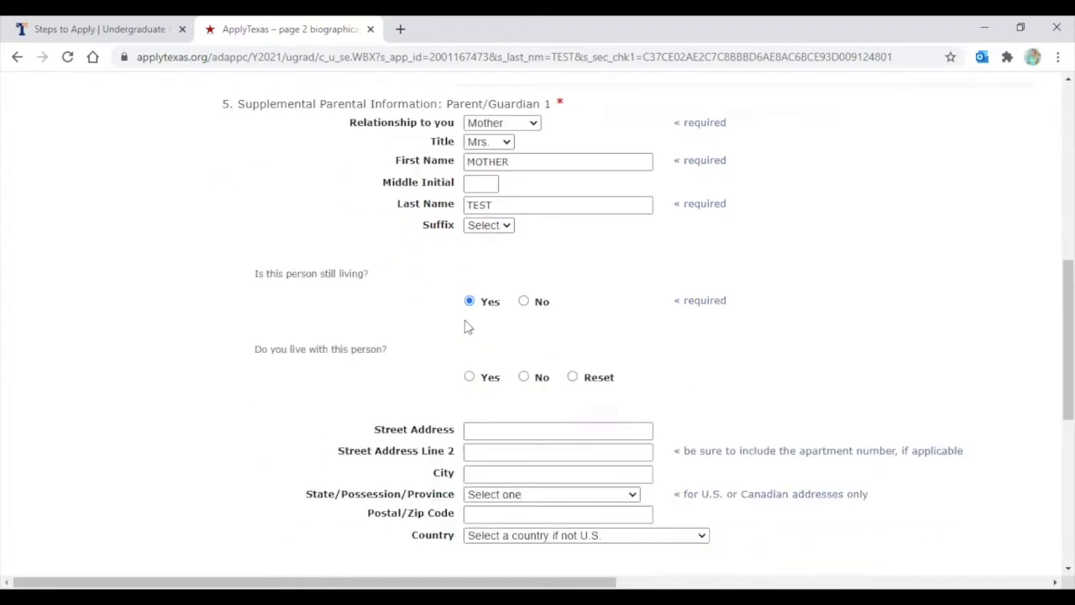
scroll(468, 325, down, 1)
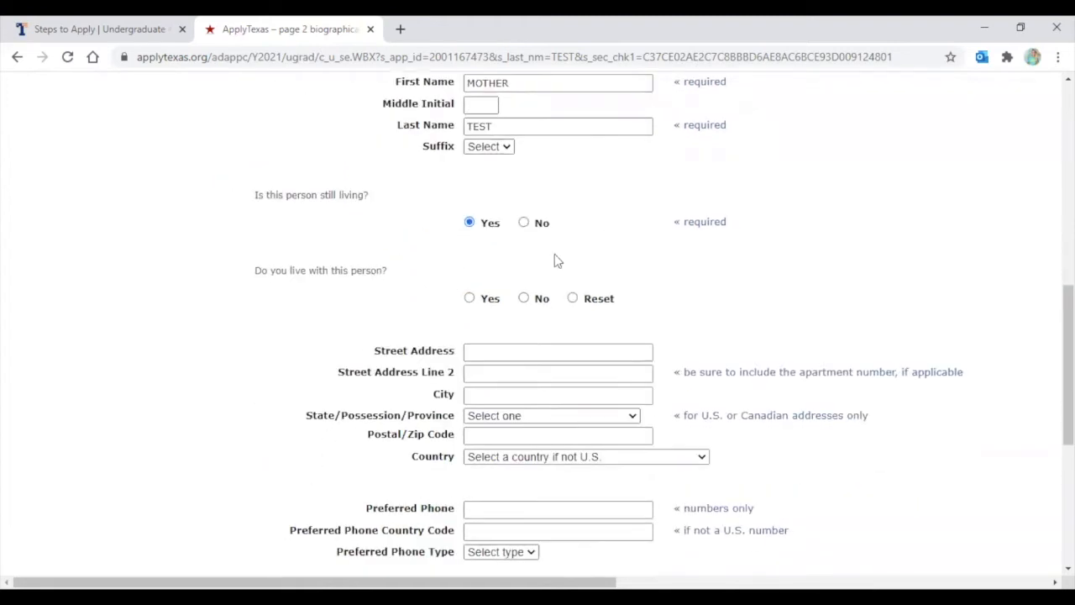
scroll(470, 300, down, 1)
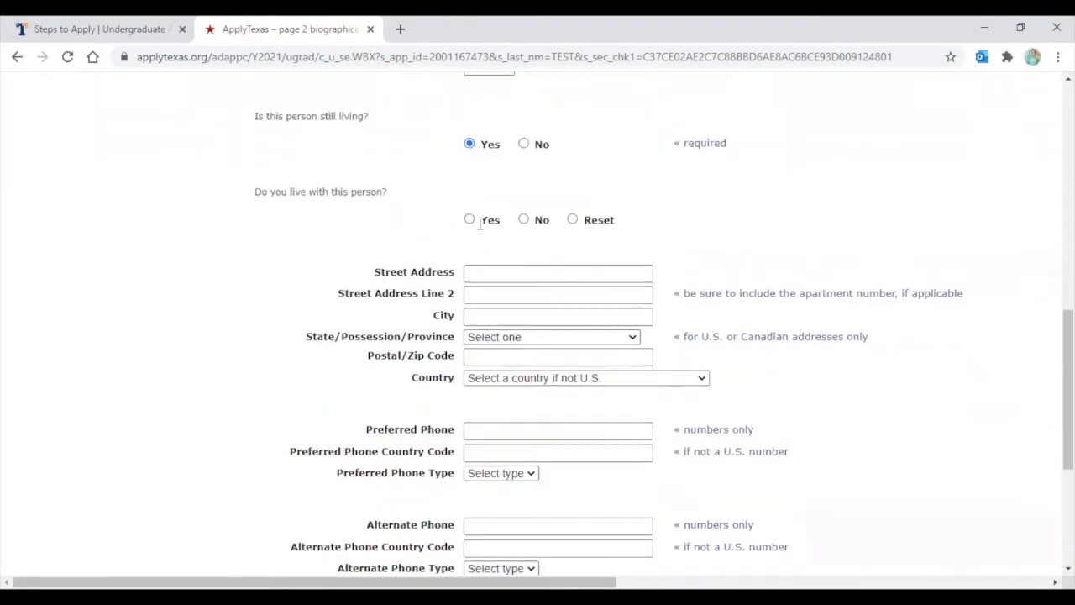
click(469, 221)
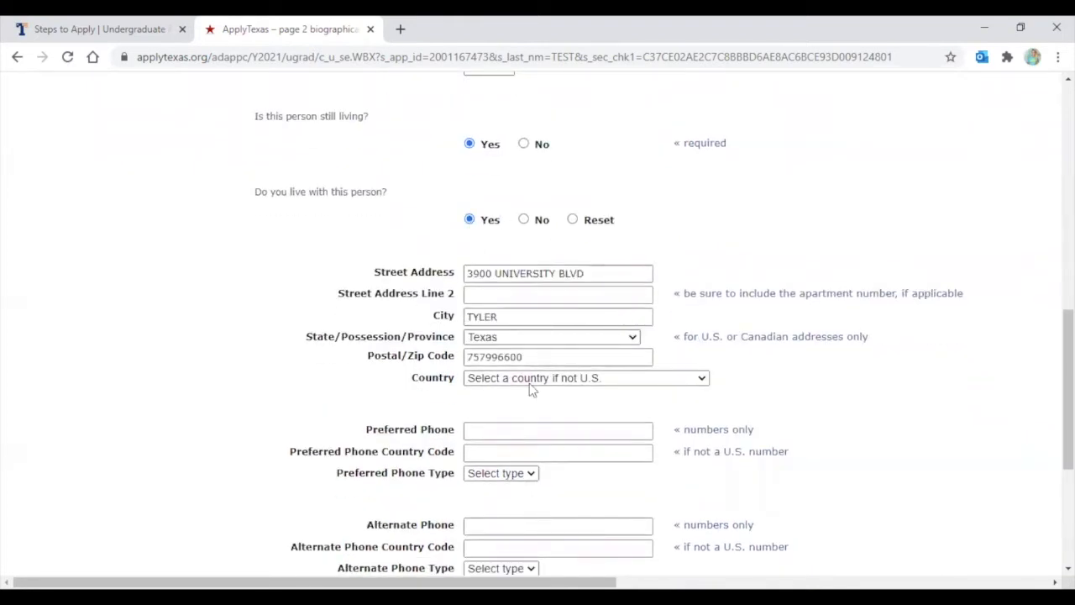
click(523, 219)
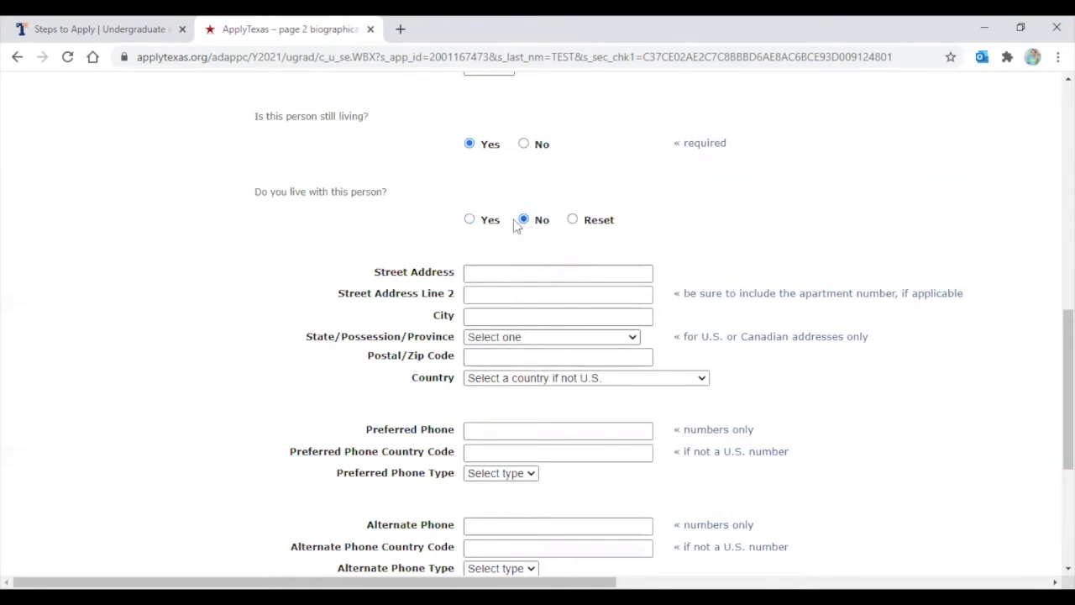
click(469, 220)
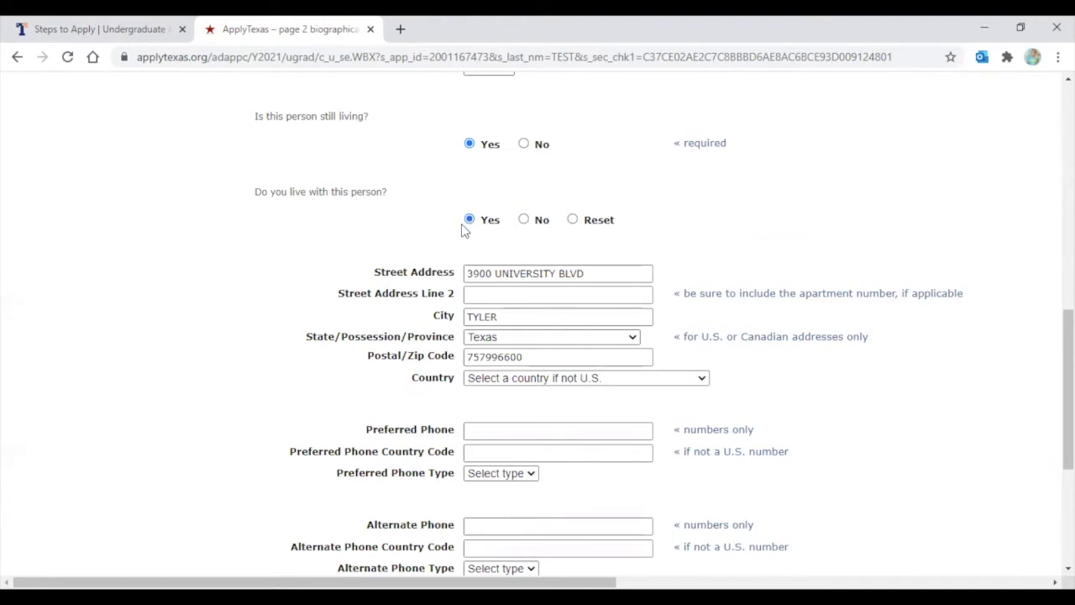
Enter the parent's preferred phone number as a Home phone, plus their e-mail address
scroll(462, 226, down, 2)
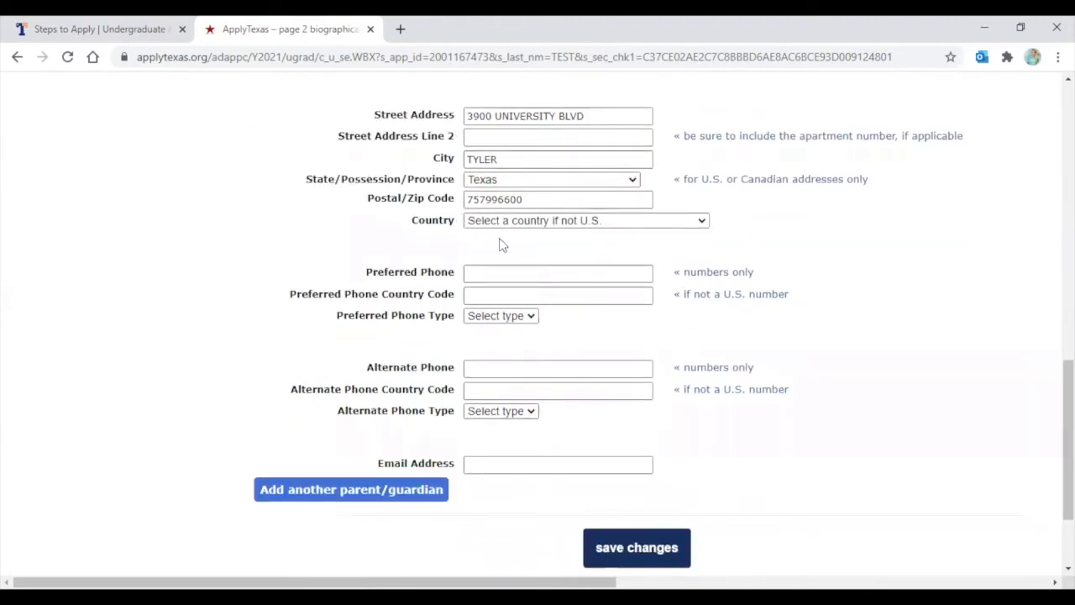
click(474, 271)
click(474, 271)
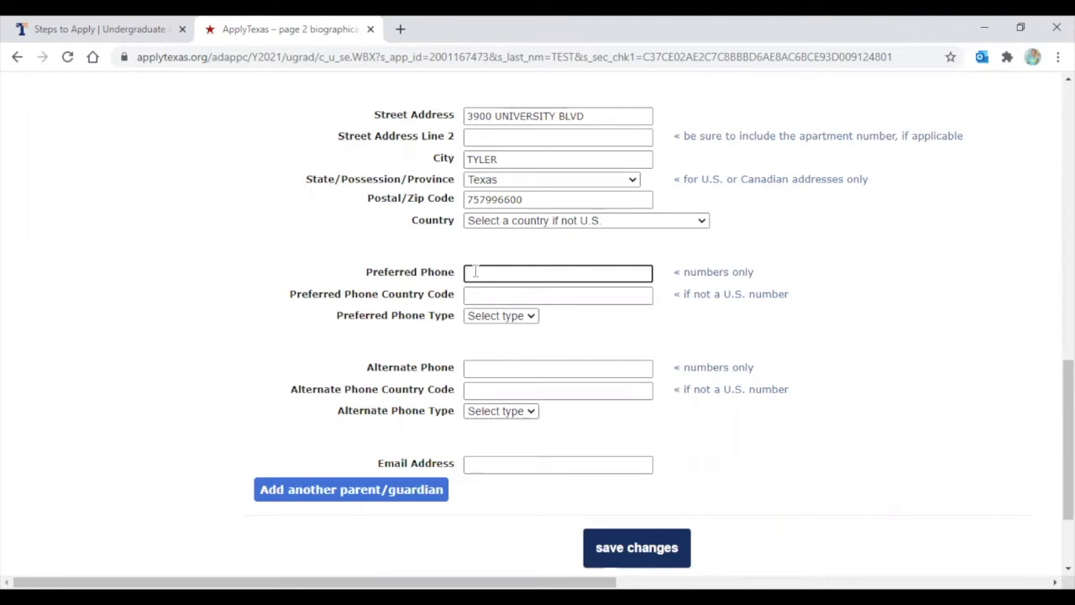
click(485, 317)
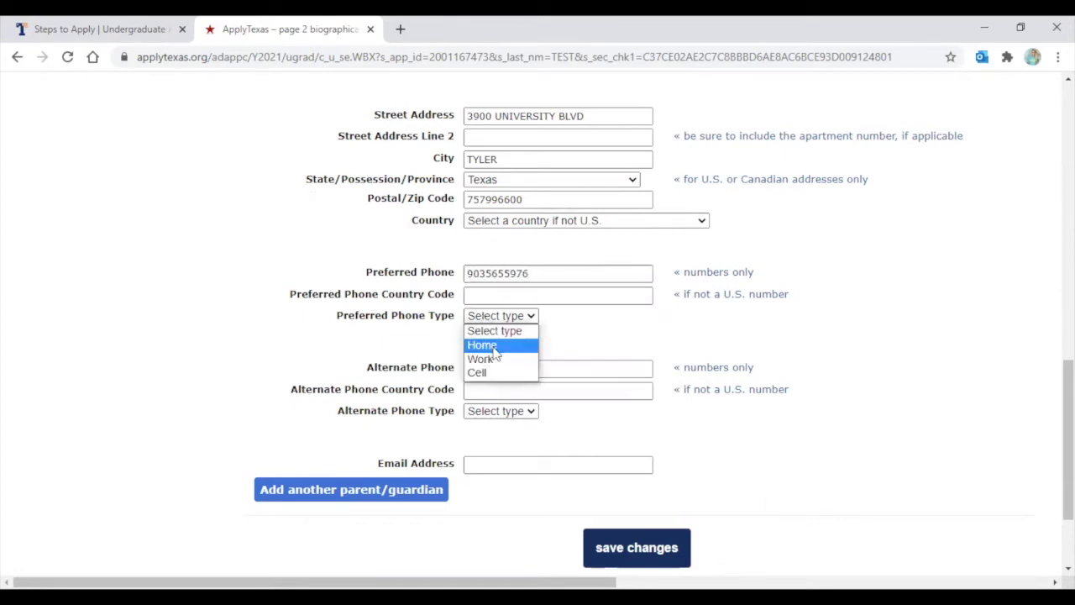
click(496, 346)
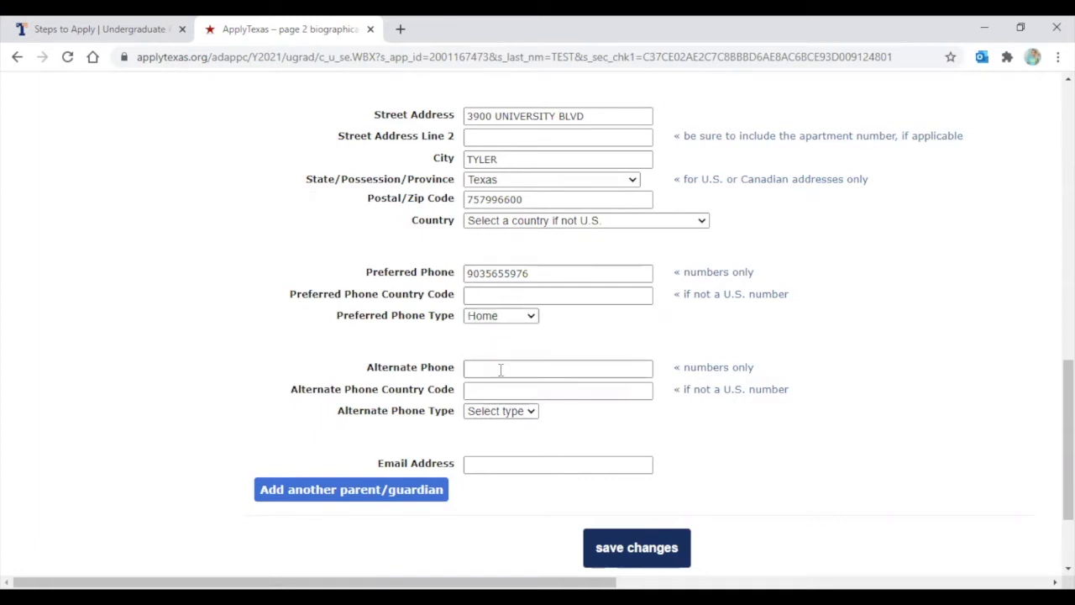
click(483, 466)
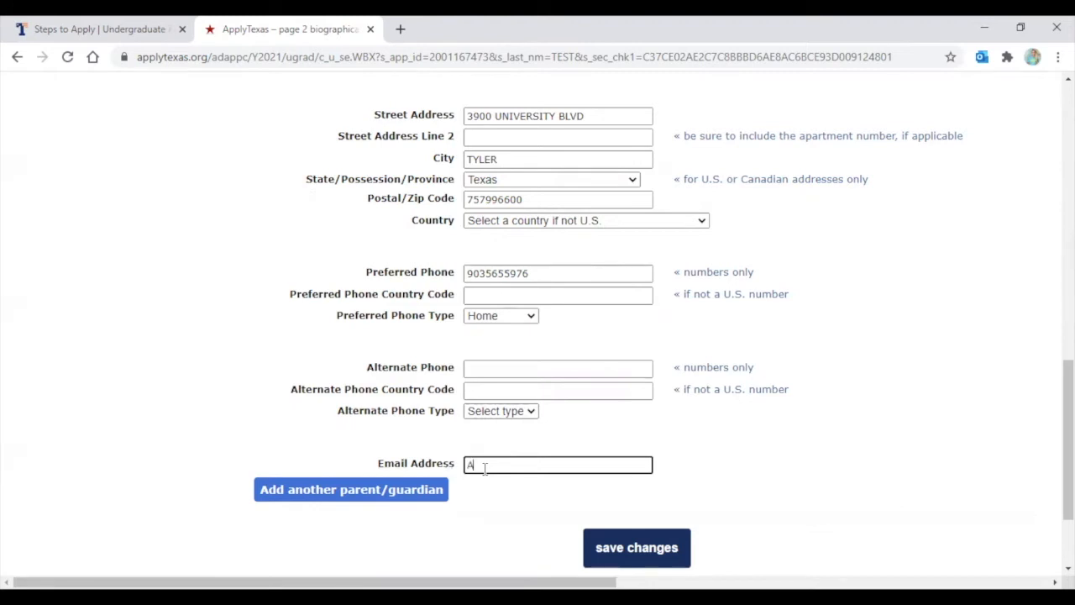
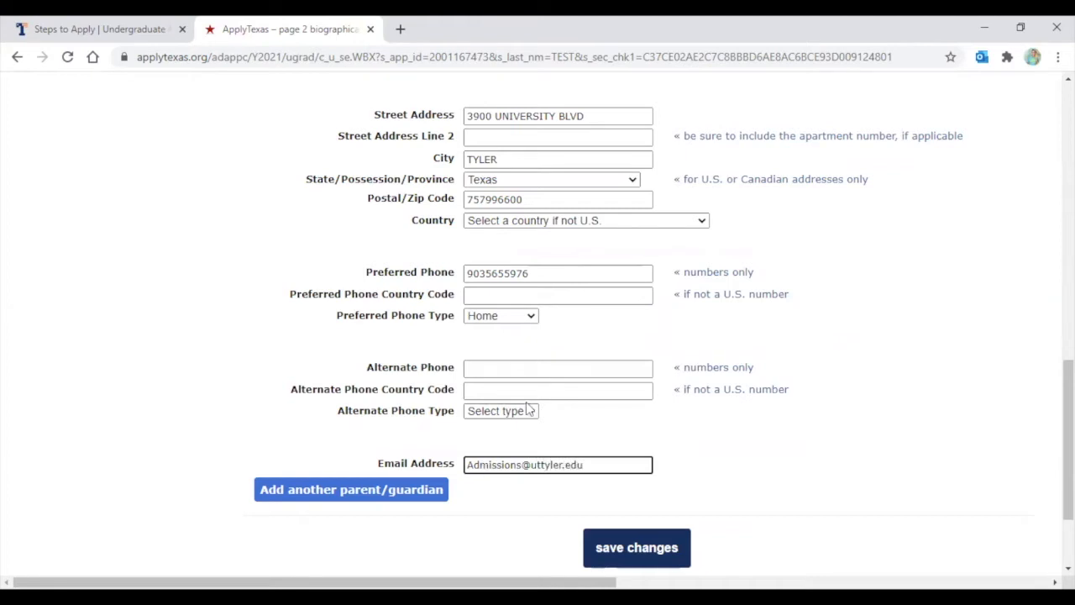
scroll(485, 470, down, 3)
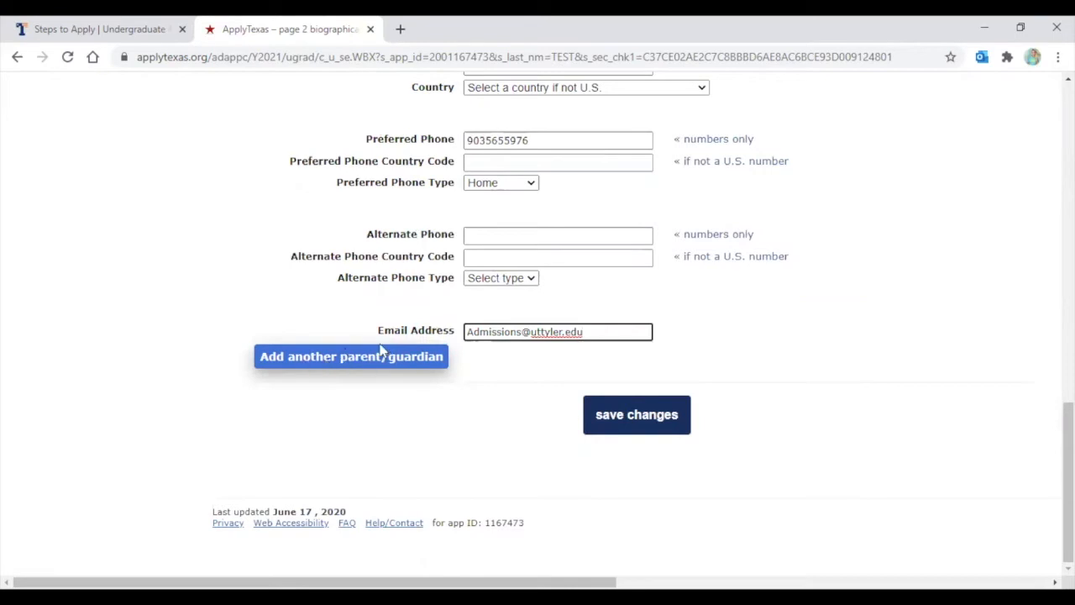
Try saving page 2, then reset Language 1 to 'Select a language' after the error
click(657, 417)
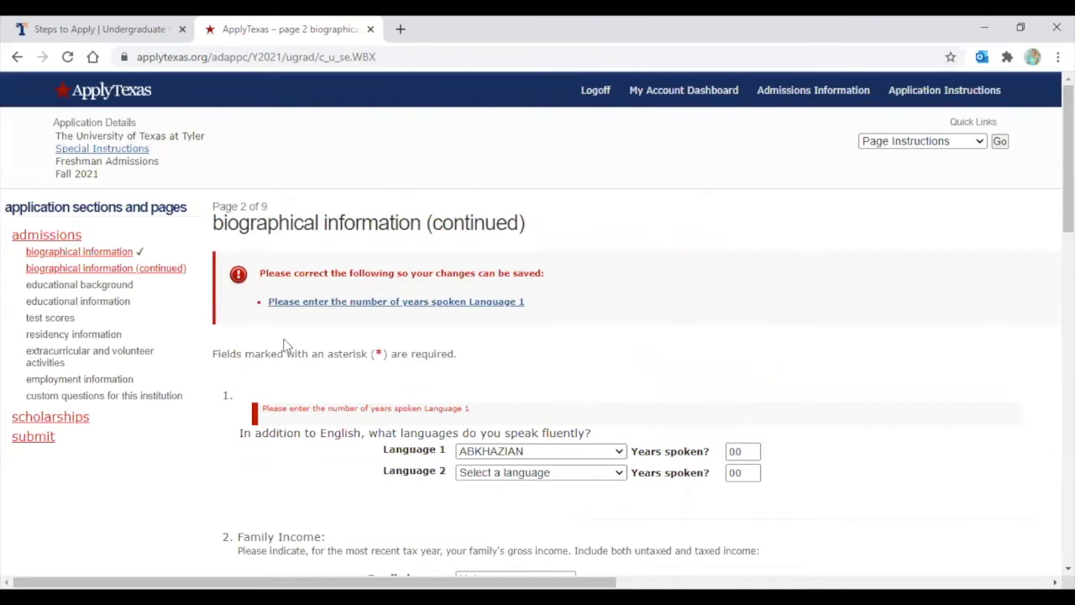
scroll(286, 345, down, 1)
click(514, 375)
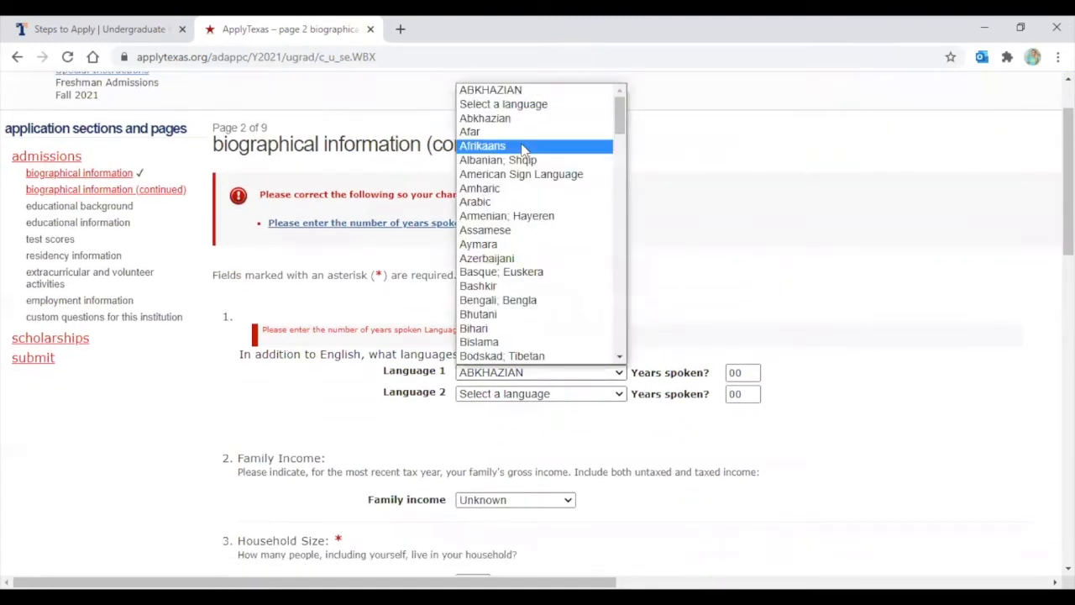
click(501, 104)
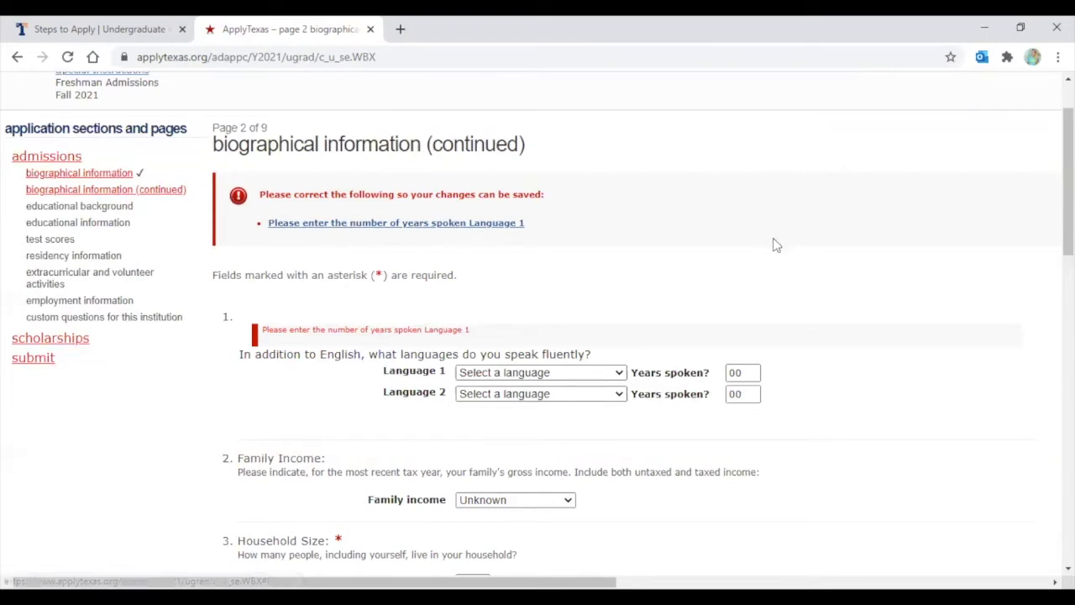
Save the biographical page again and continue to the educational background page
scroll(764, 245, down, 3)
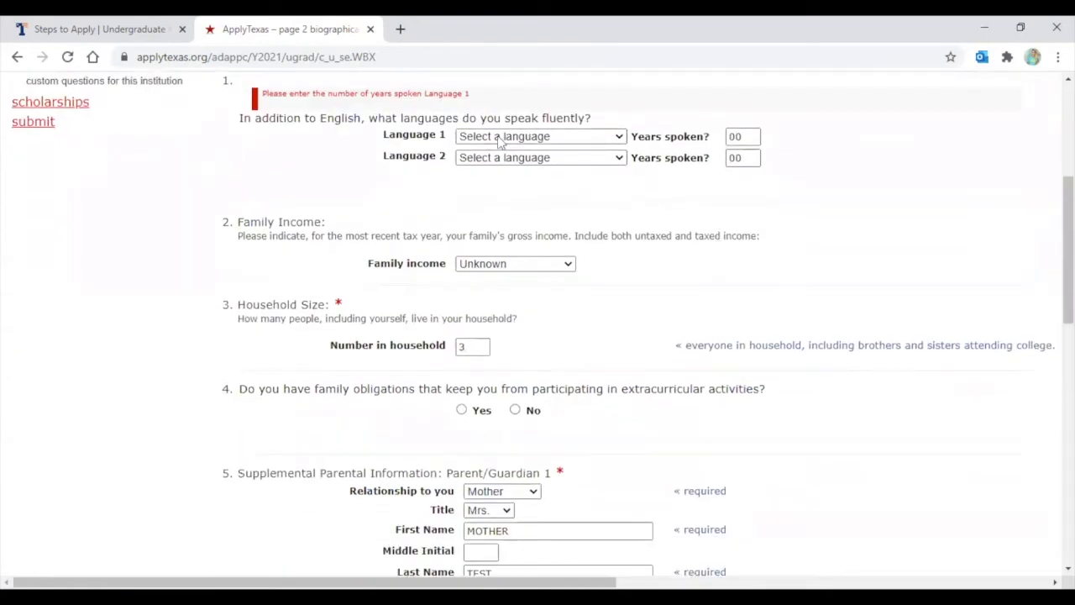
scroll(663, 326, down, 12)
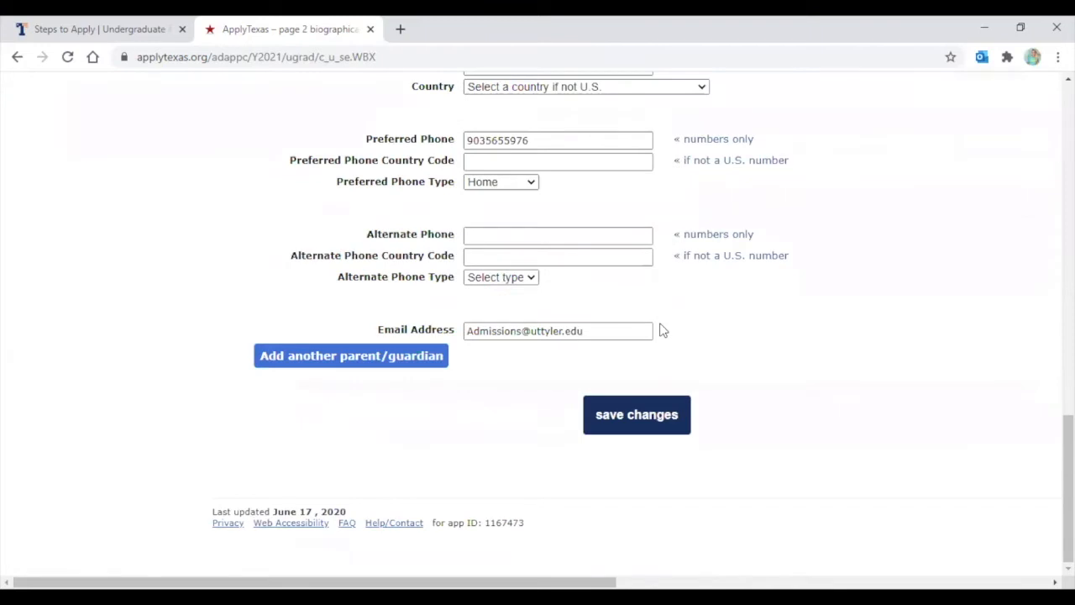
click(676, 427)
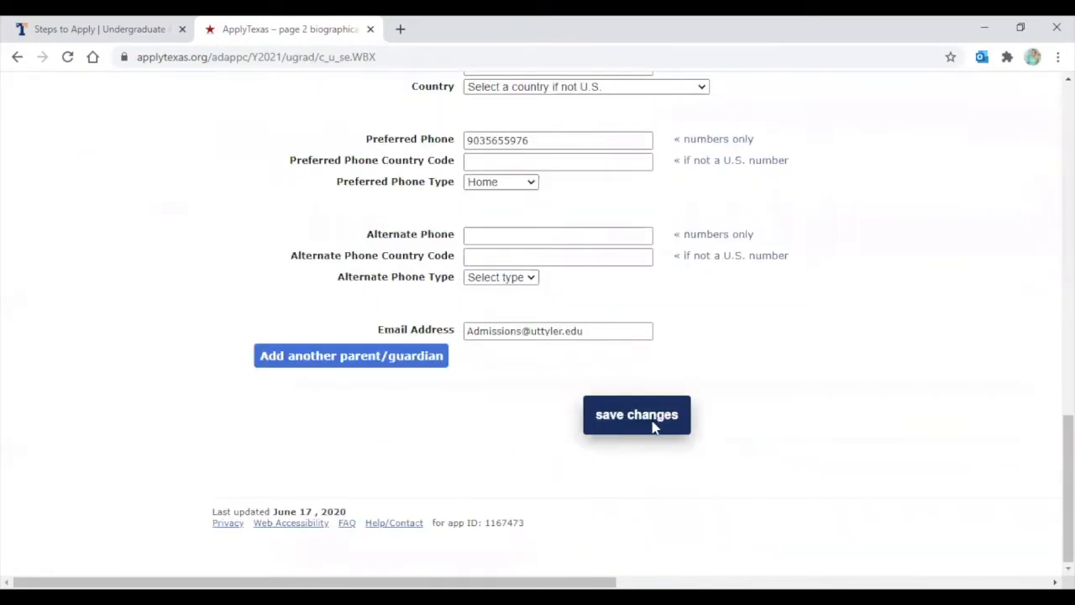
click(655, 427)
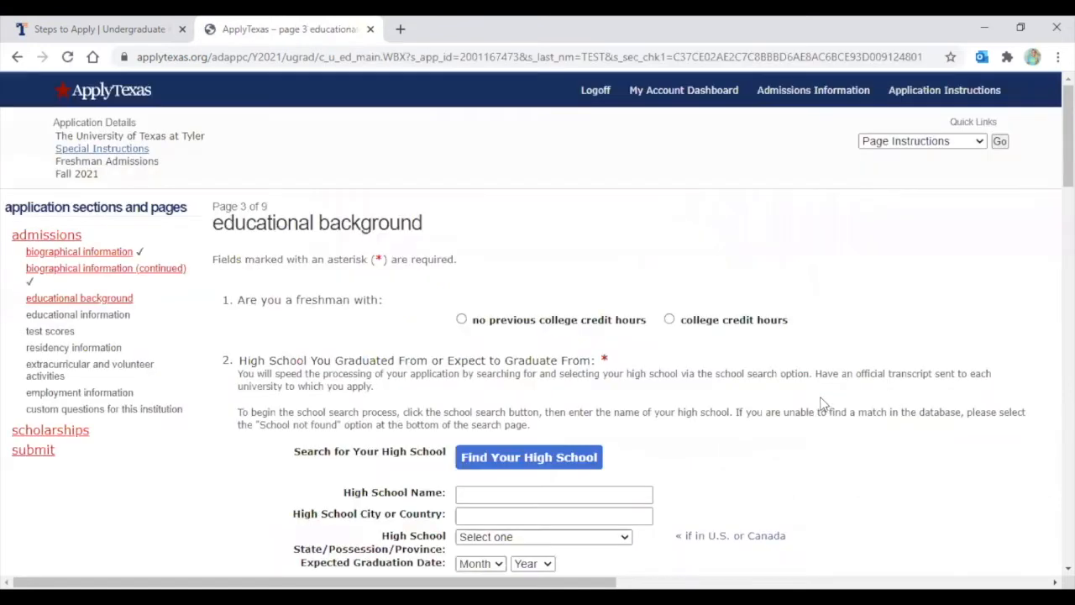
Answer that the applicant has college credit hours, entering 6 hours by graduation, earned through classwork
scroll(802, 390, down, 1)
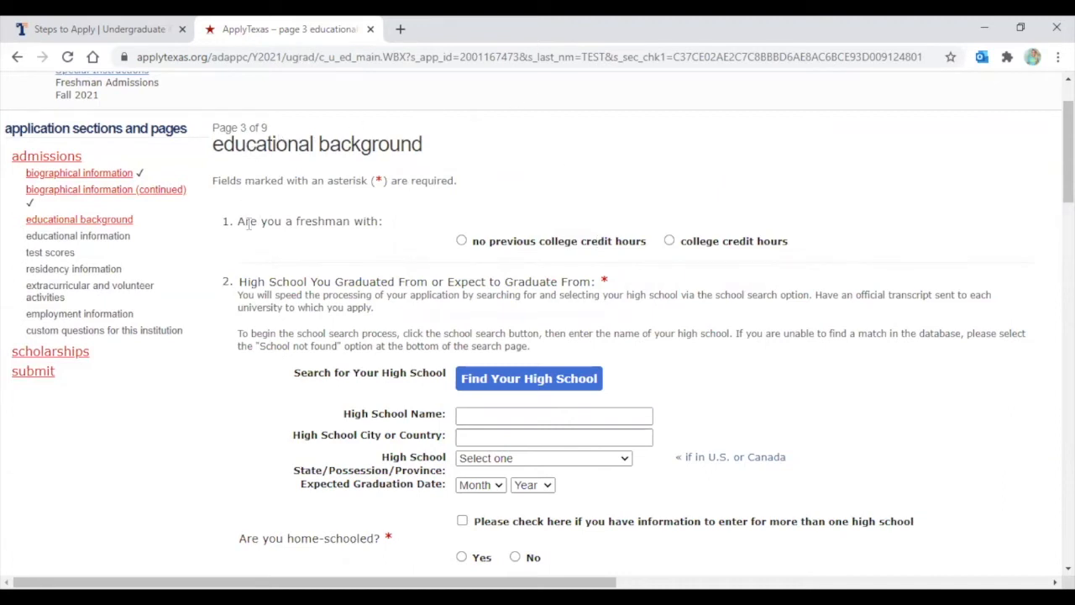
drag(236, 223, 372, 238)
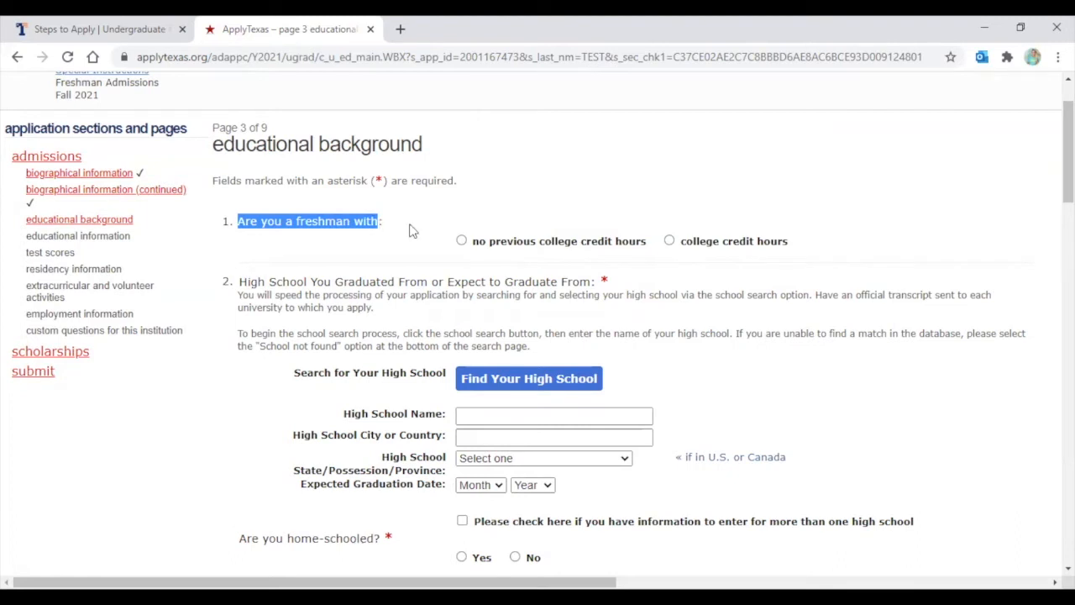
click(460, 228)
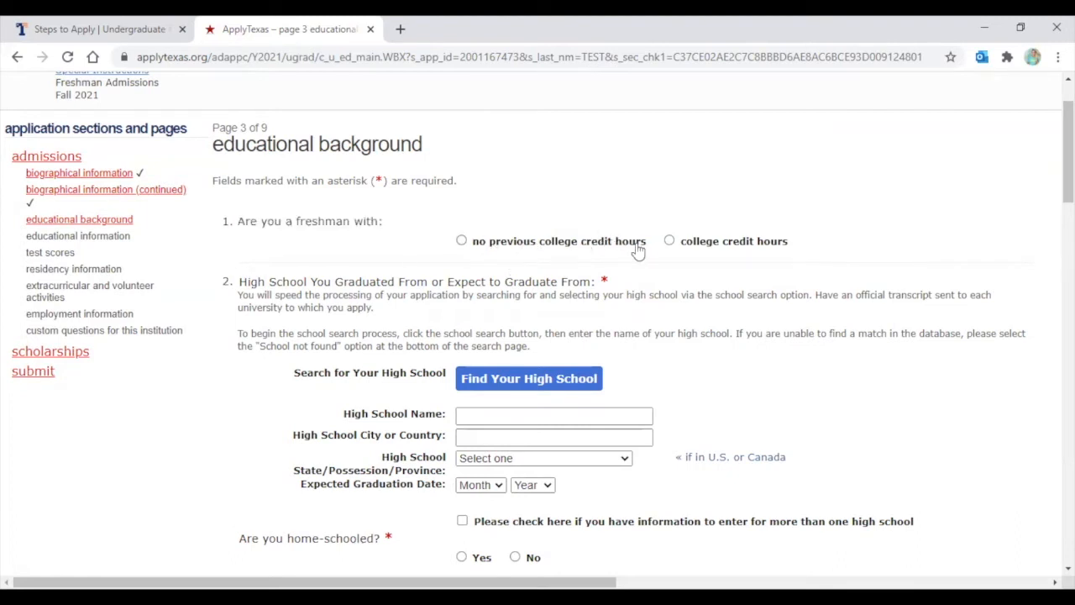
click(461, 241)
click(669, 242)
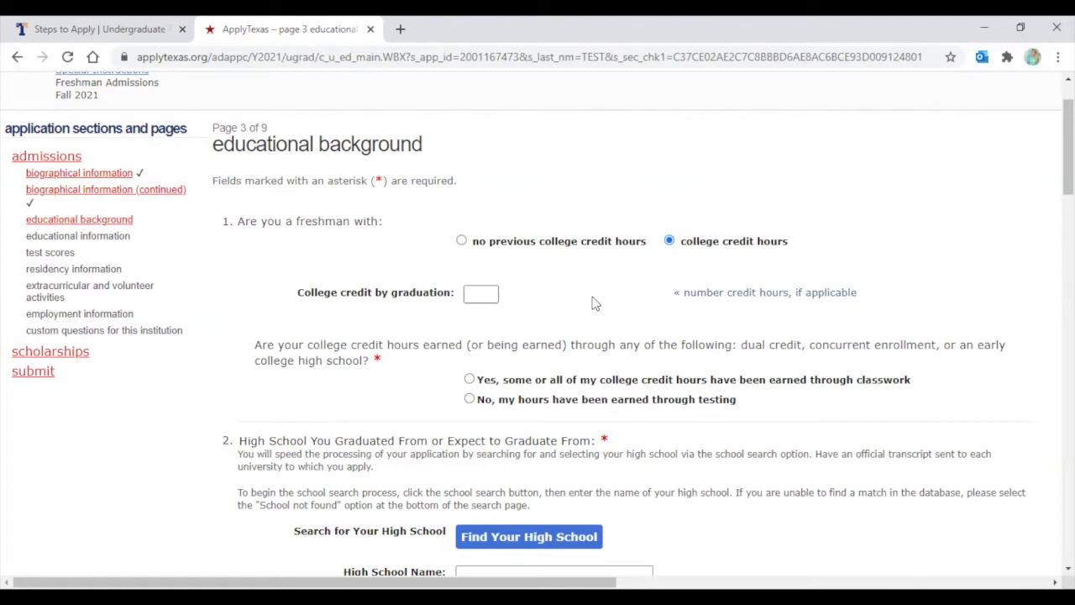
click(483, 296)
click(882, 227)
scroll(606, 299, down, 1)
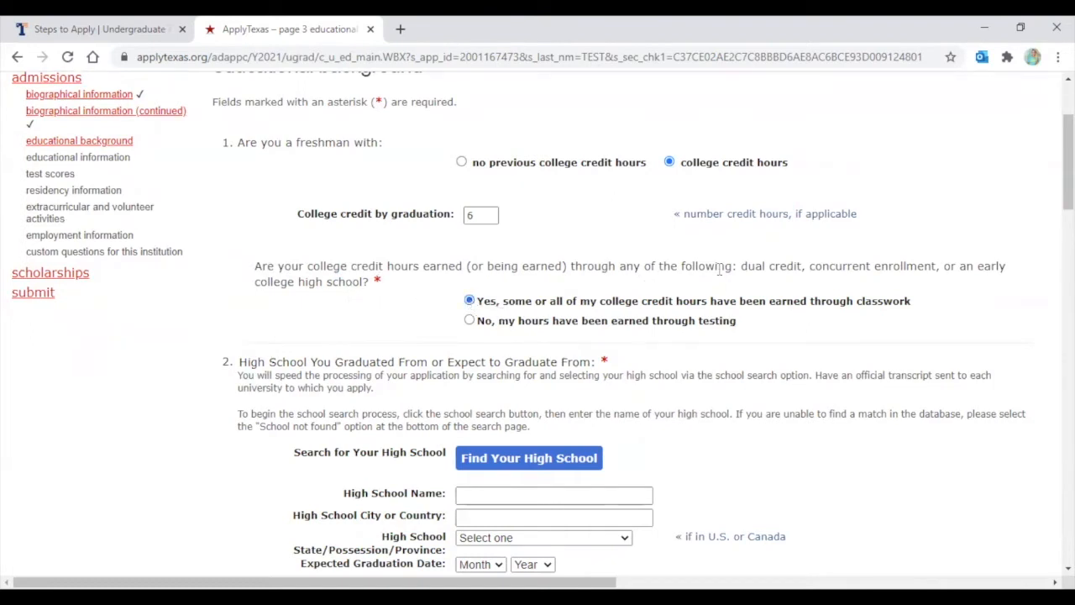
scroll(687, 216, down, 1)
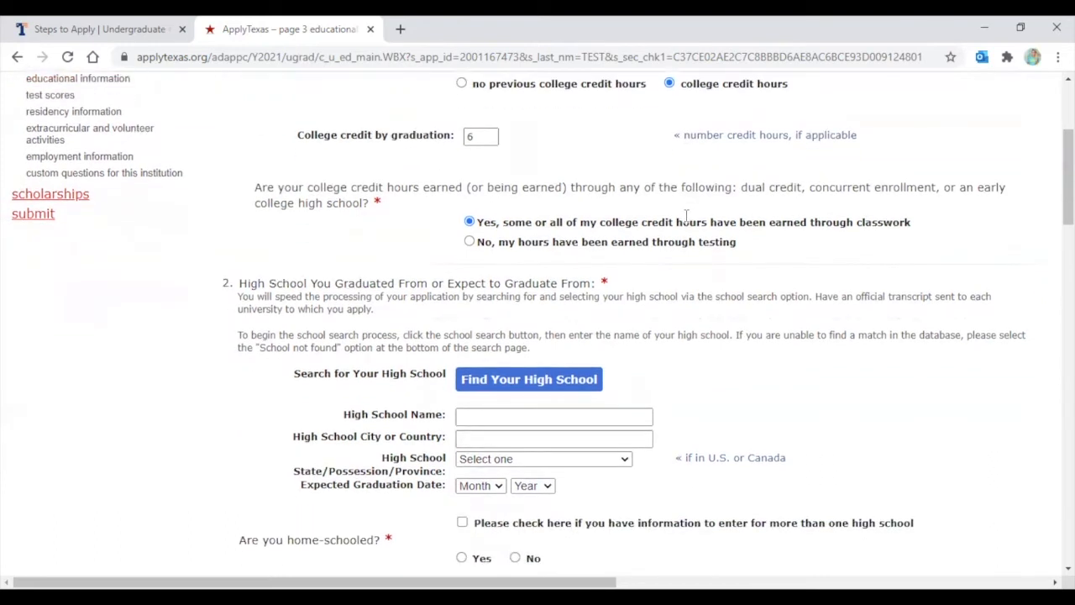
scroll(687, 217, down, 1)
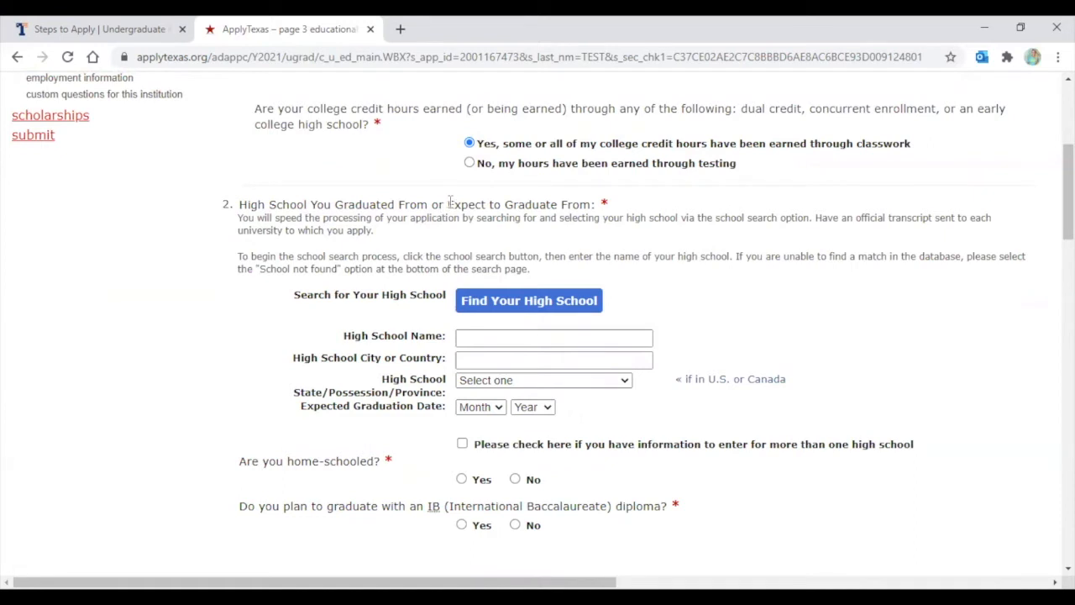
scroll(450, 202, down, 1)
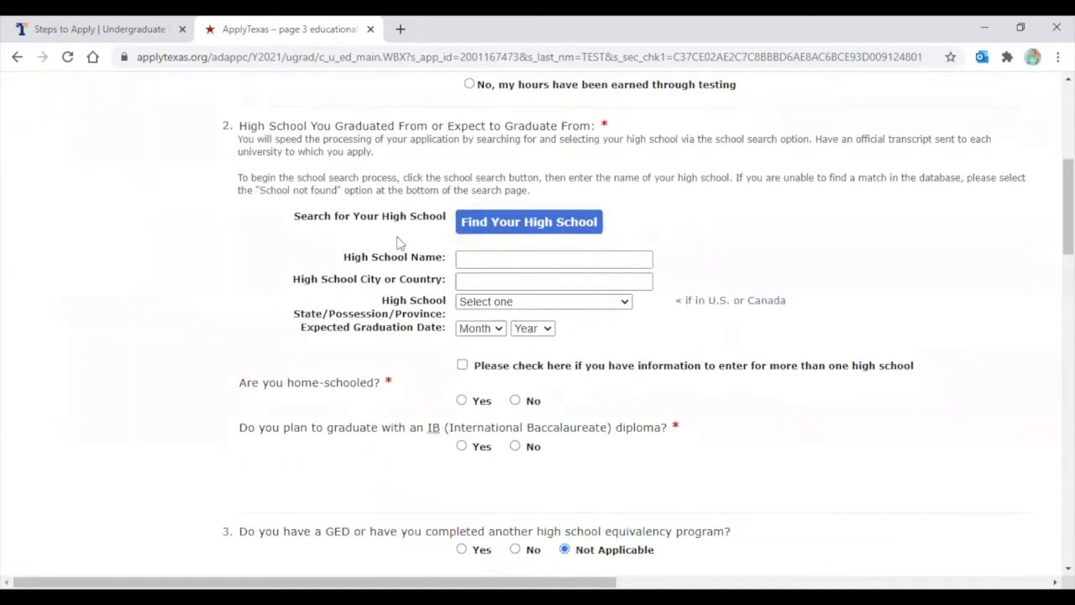
Open Find Your High School and set country to United States of America, state to Texas
click(480, 258)
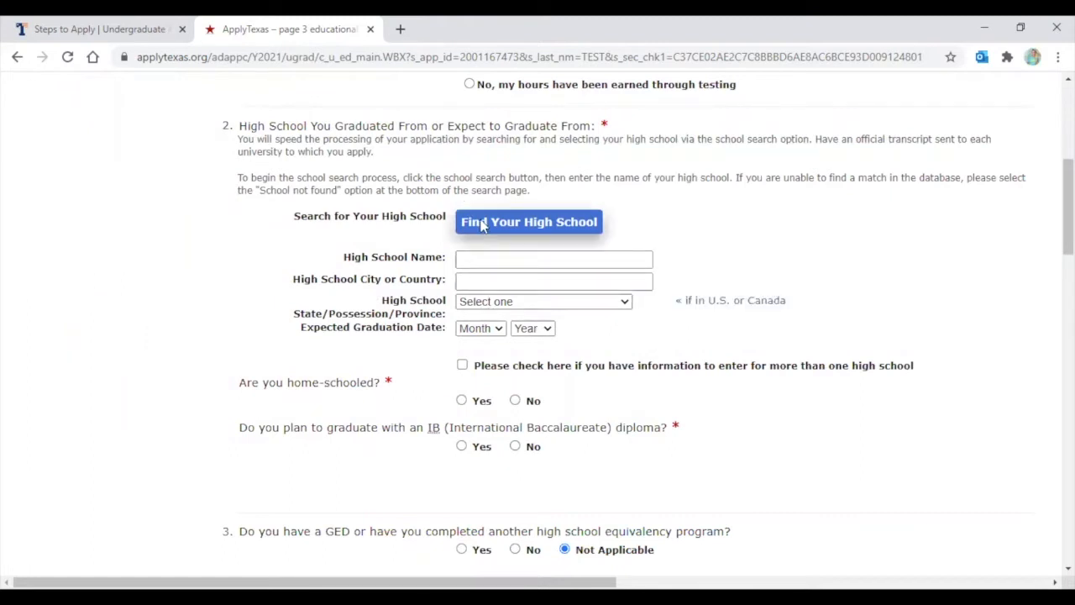
click(491, 223)
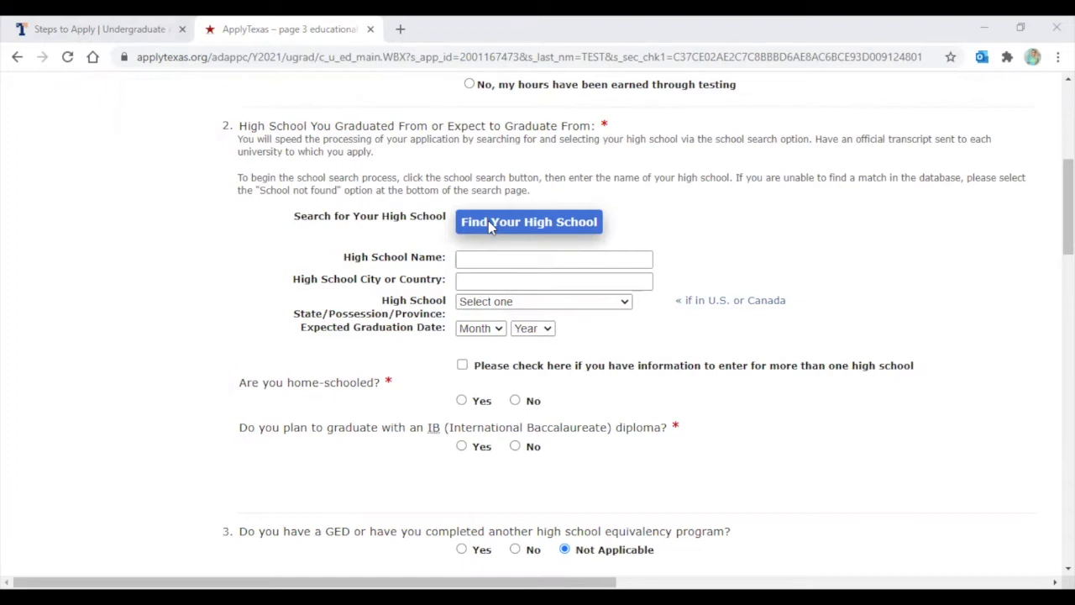
click(312, 311)
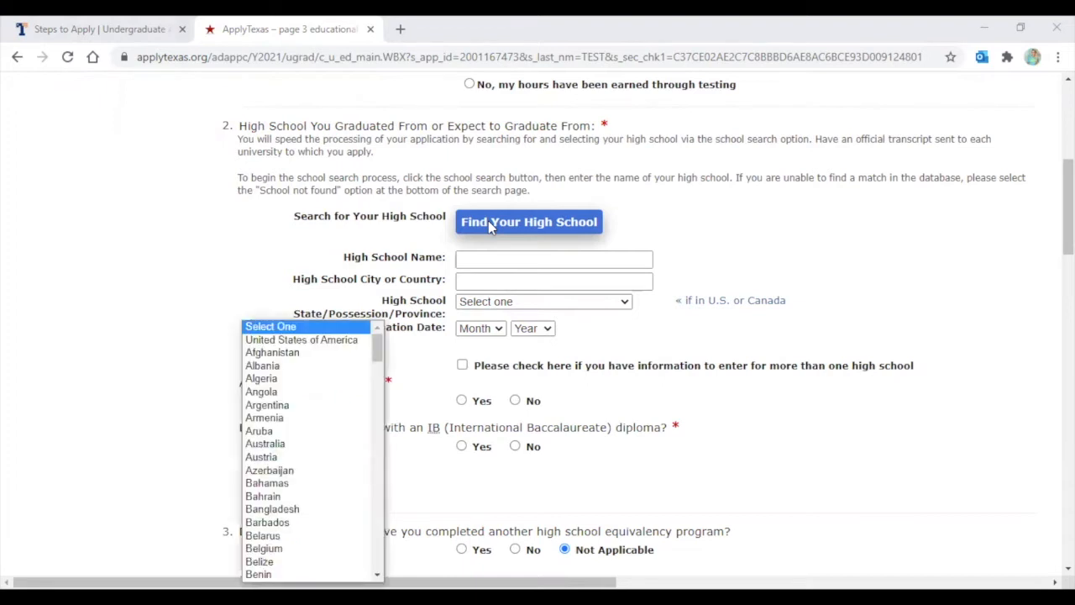
click(302, 340)
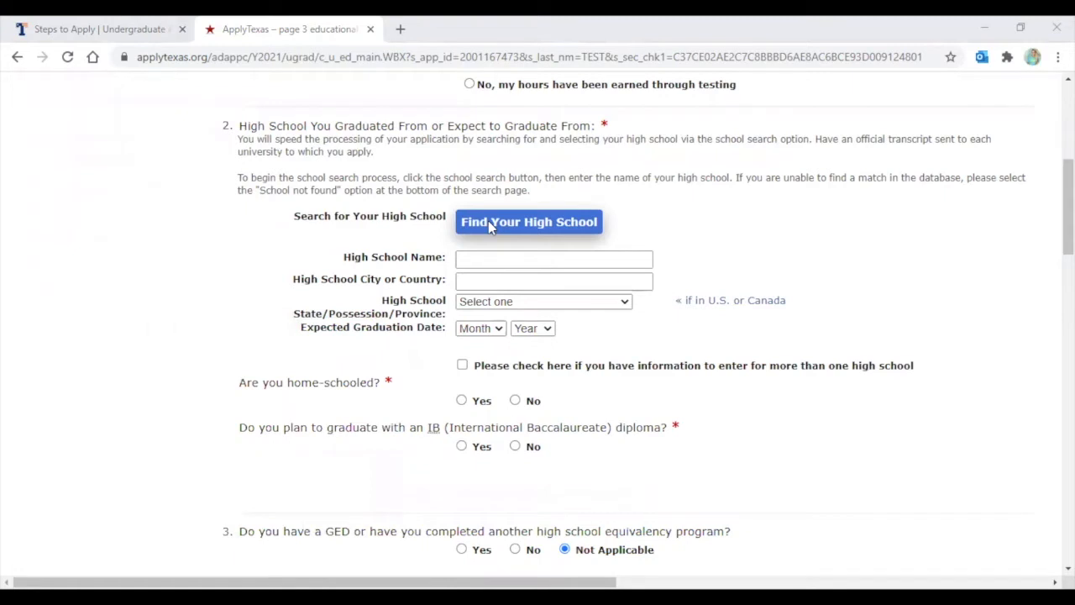
click(307, 329)
scroll(302, 315, down, 5)
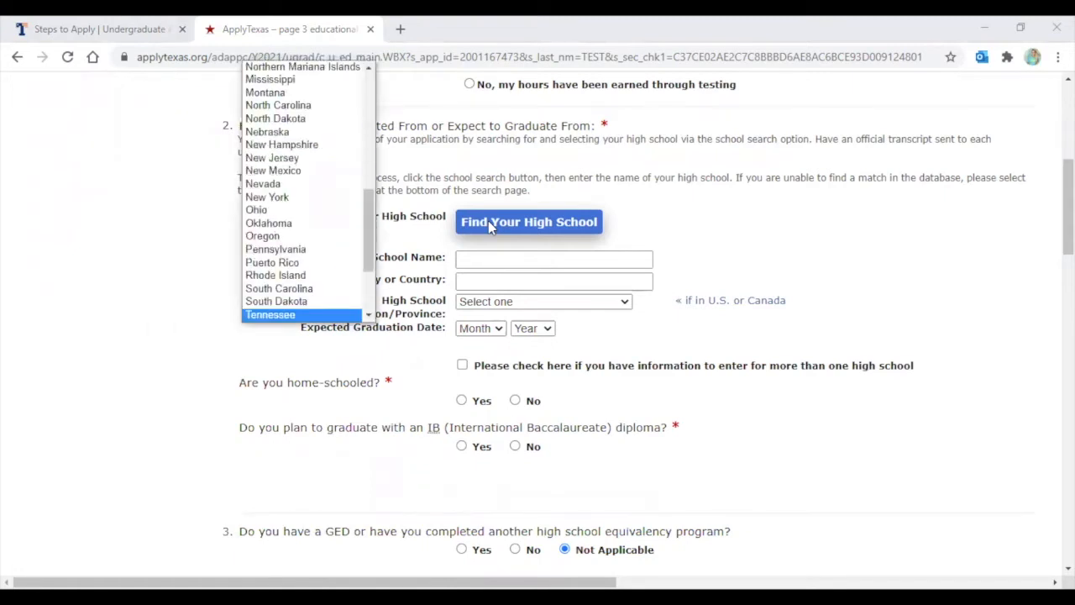
key(Down)
key(Return)
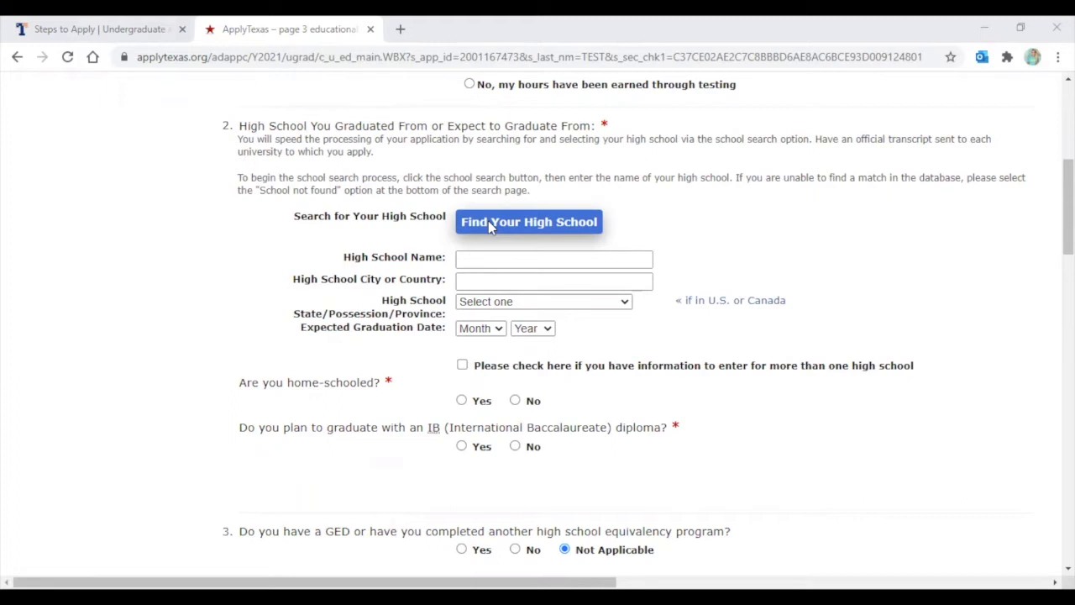
Select John Tyler High School in Tyler, Texas, and set expected graduation to May 2021
click(492, 225)
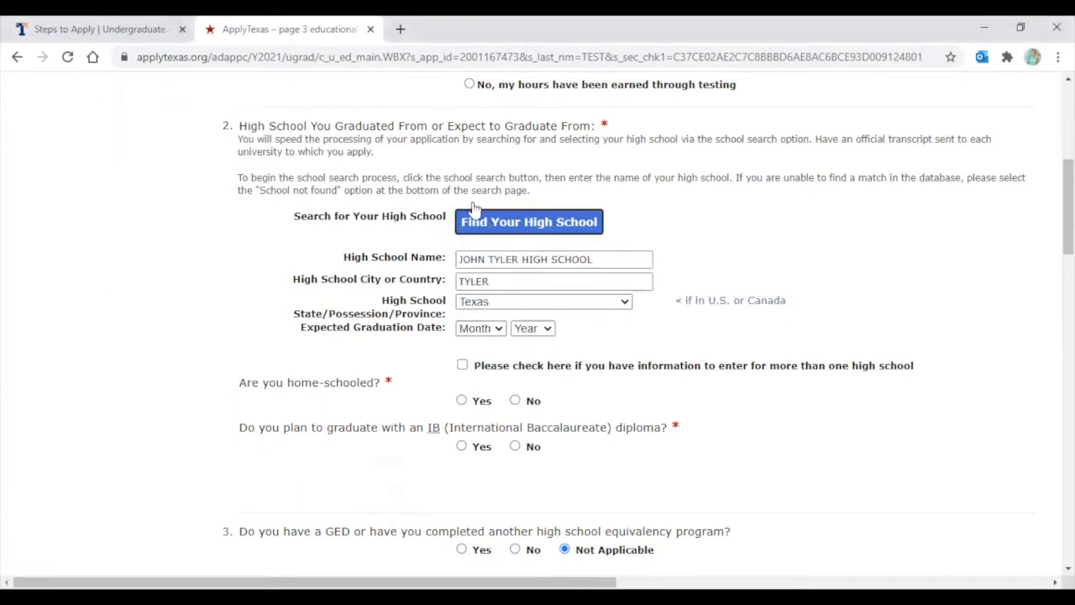
click(494, 335)
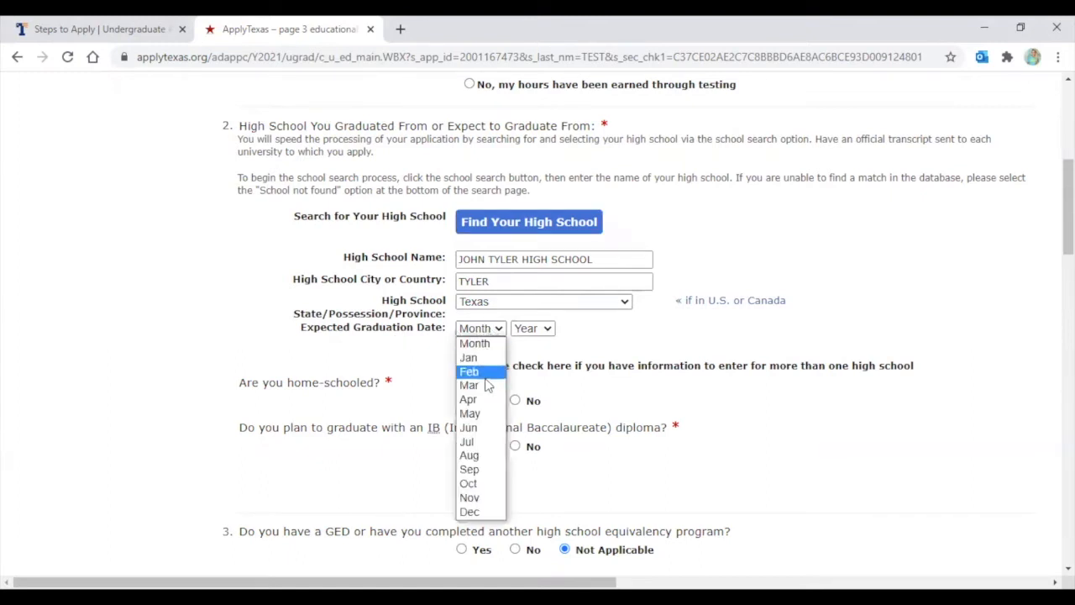
click(484, 413)
click(528, 331)
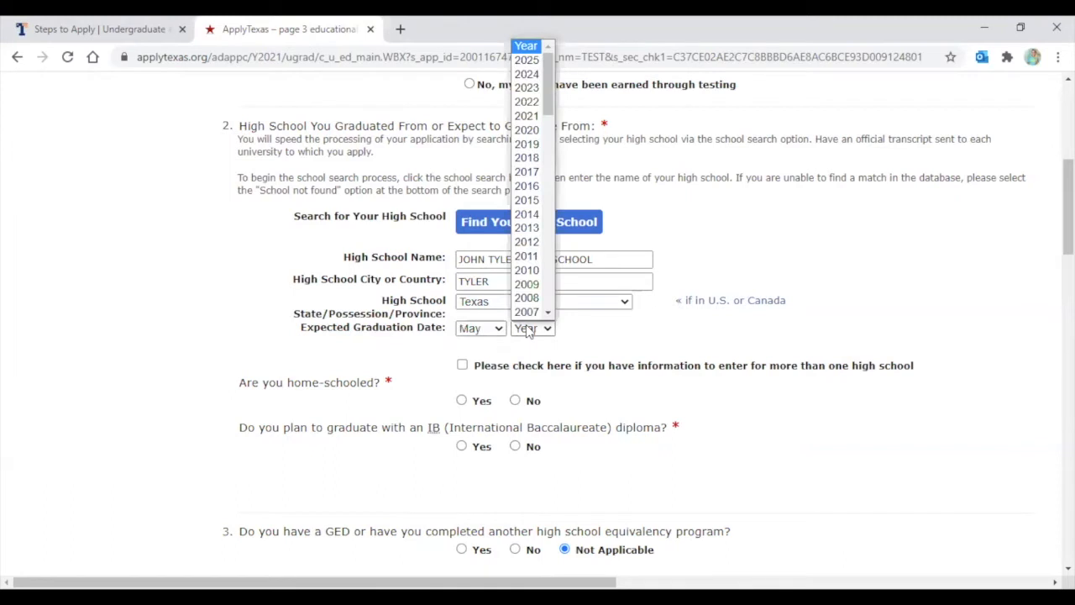
scroll(526, 256, down, 1)
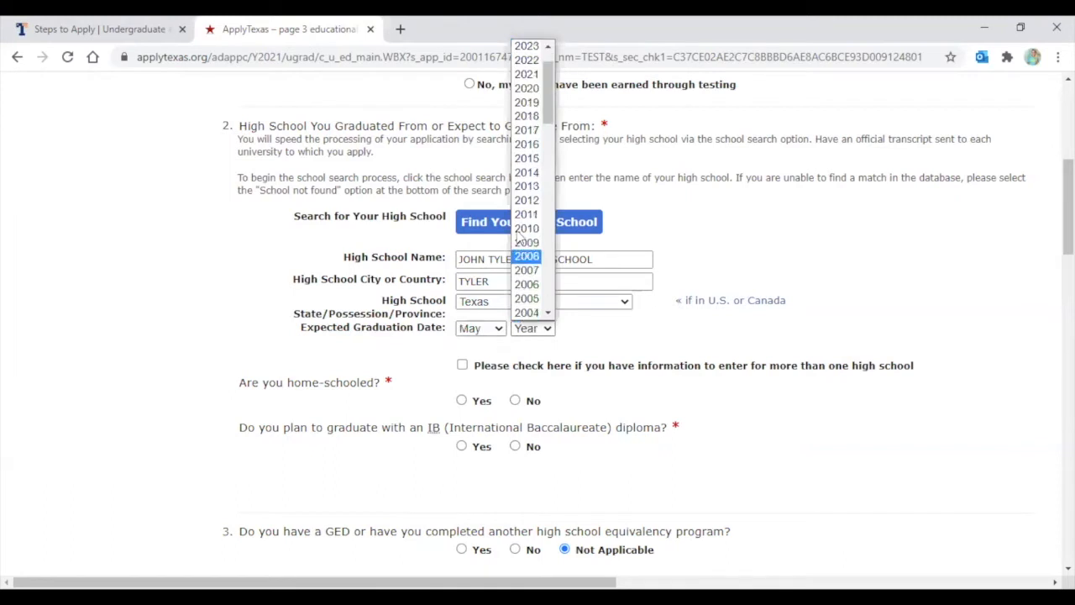
click(537, 77)
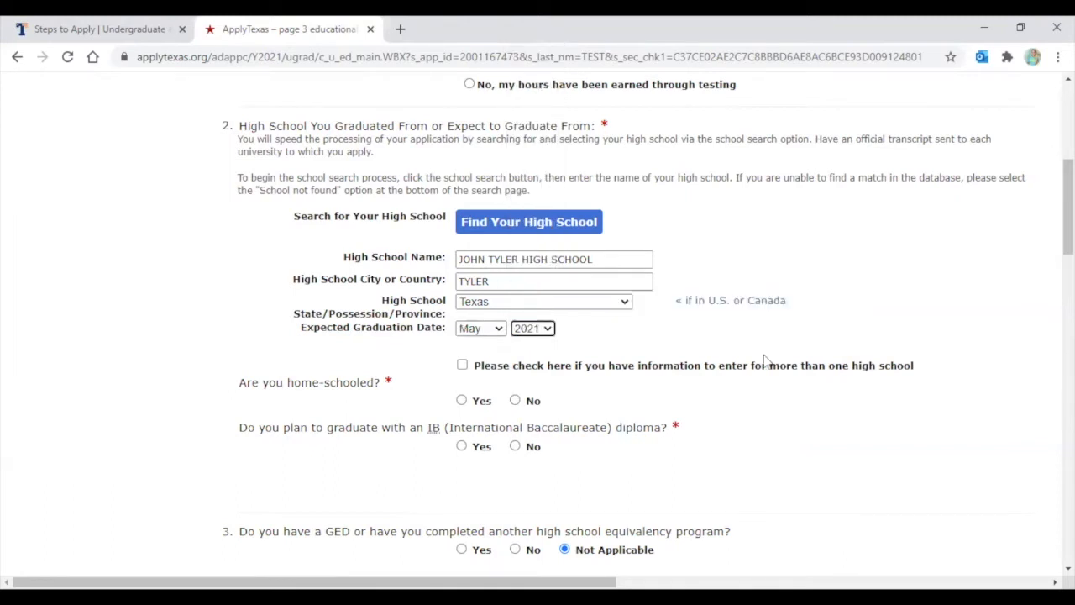
click(710, 326)
scroll(672, 324, down, 1)
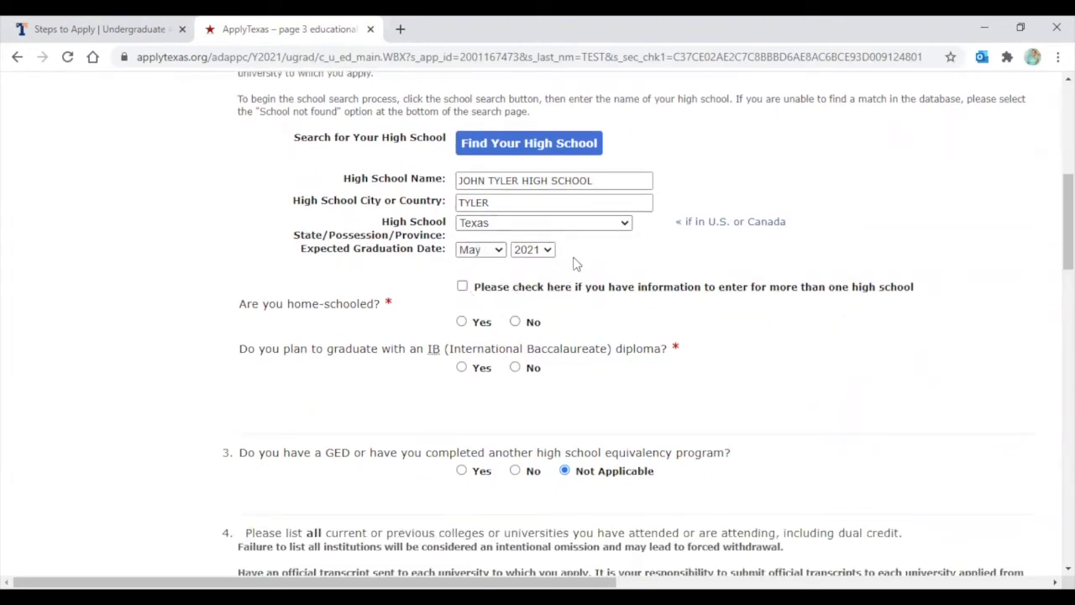
Mark that the applicant attended more than one high school
click(463, 289)
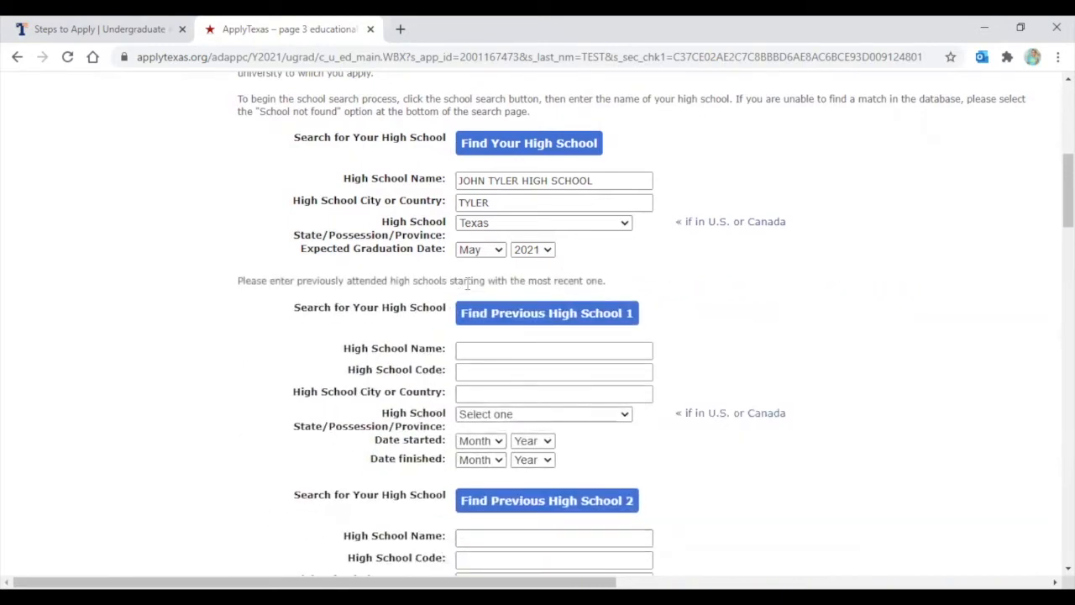
scroll(468, 285, down, 8)
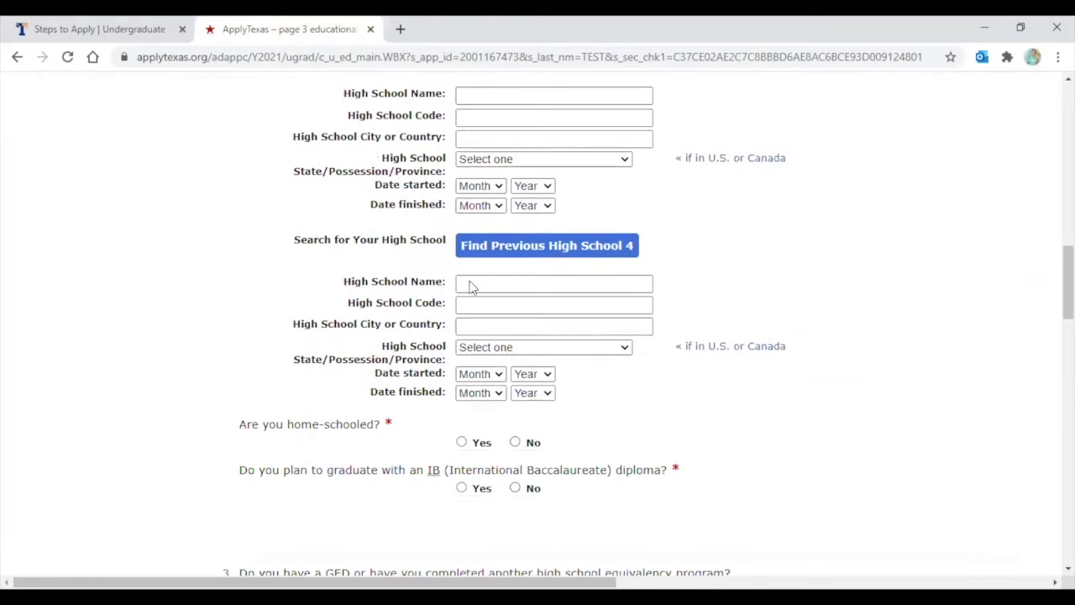
scroll(472, 288, down, 1)
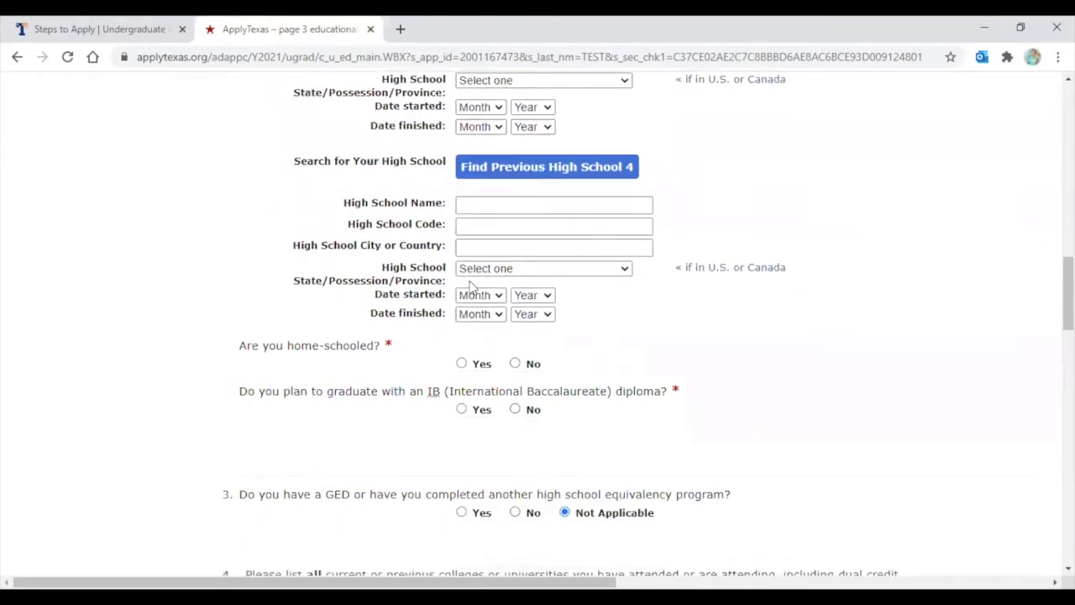
scroll(471, 287, up, 9)
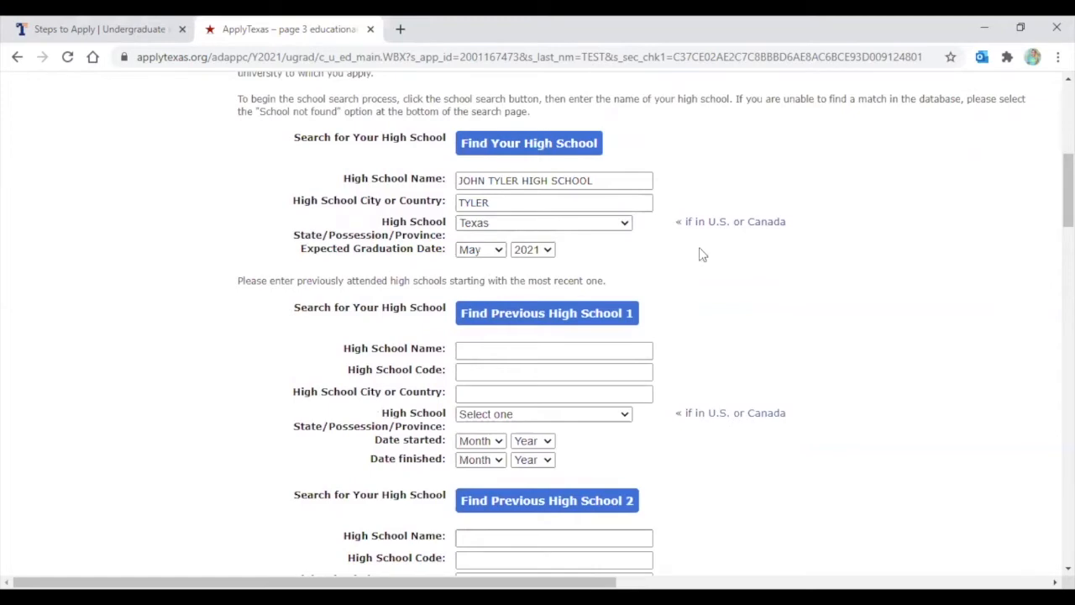
scroll(730, 262, down, 10)
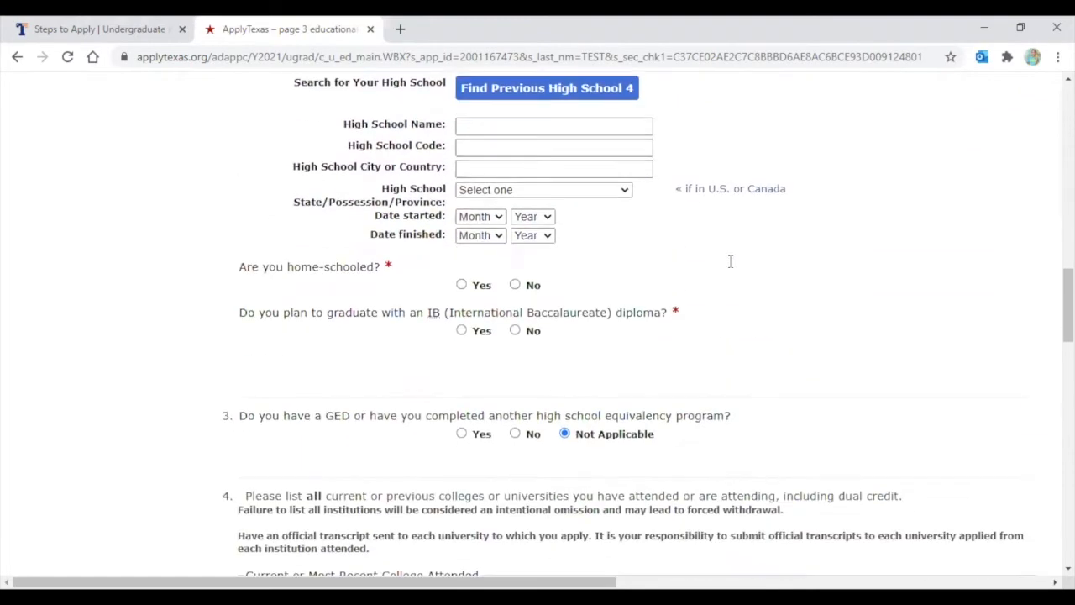
scroll(730, 261, down, 1)
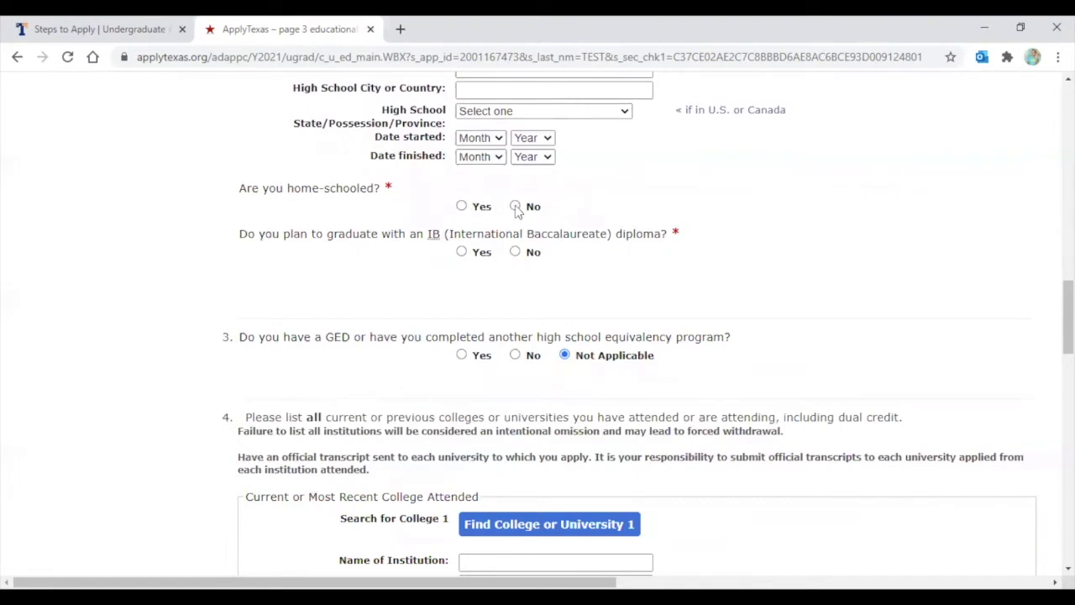
scroll(610, 211, down, 1)
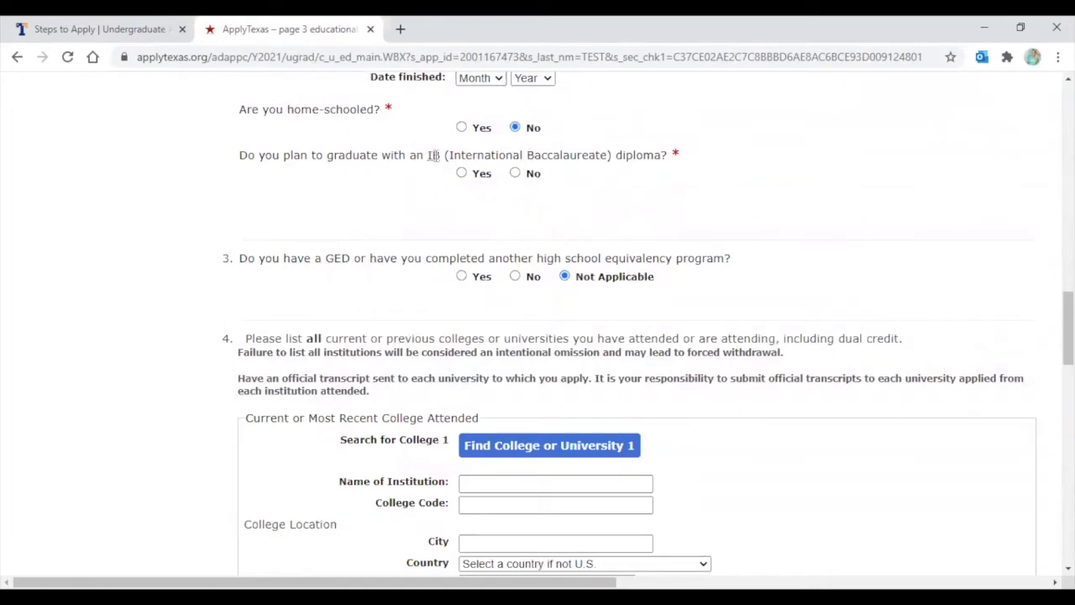
Answer No to the IB diploma and GED questions
mouse_move(433, 155)
click(515, 174)
scroll(564, 281, down, 1)
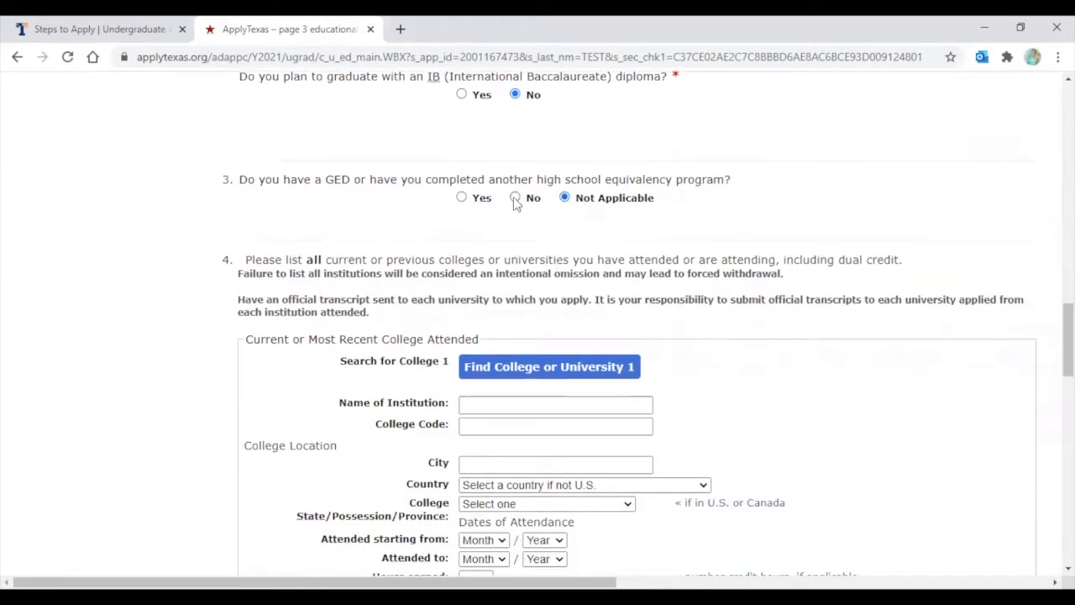
click(515, 198)
scroll(644, 210, down, 1)
scroll(644, 210, down, 1)
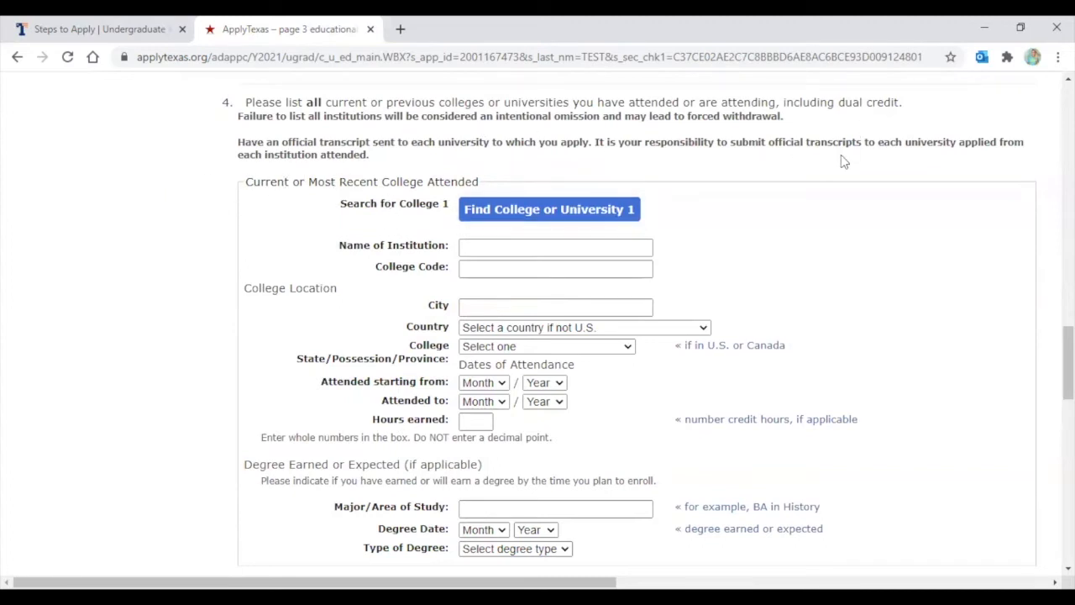
Look up United States, Texas and select University of Texas Tyler, code 6850
click(508, 213)
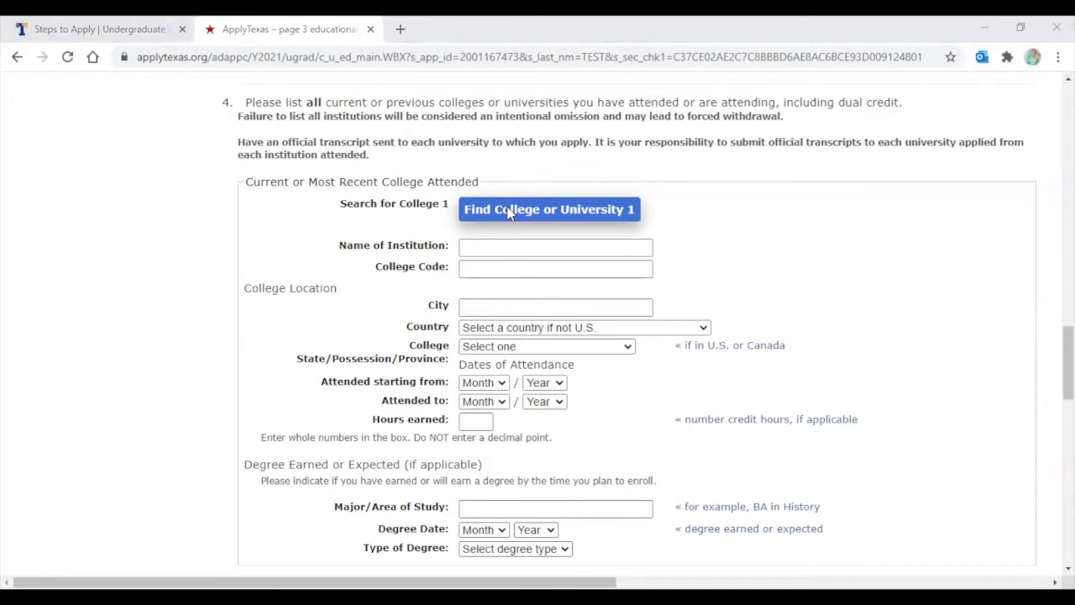
click(311, 308)
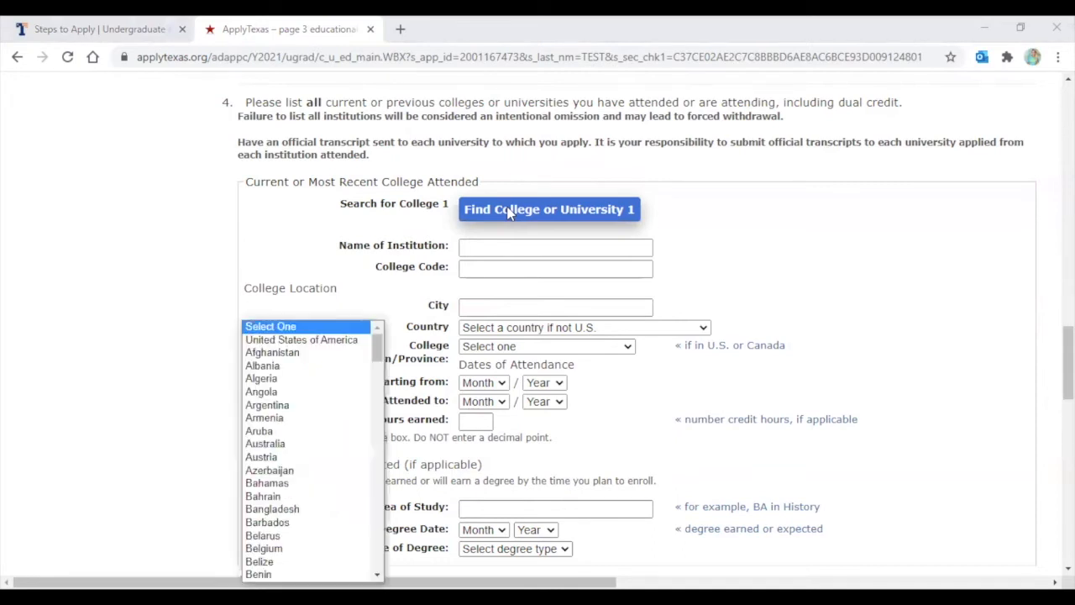
click(302, 339)
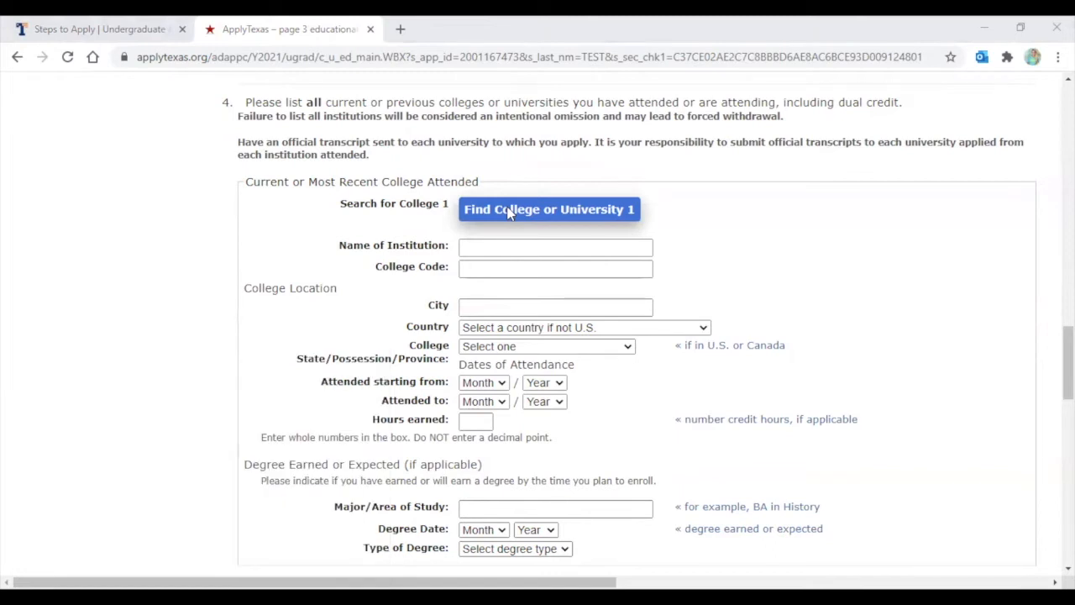
click(309, 331)
key(t)
key(t)
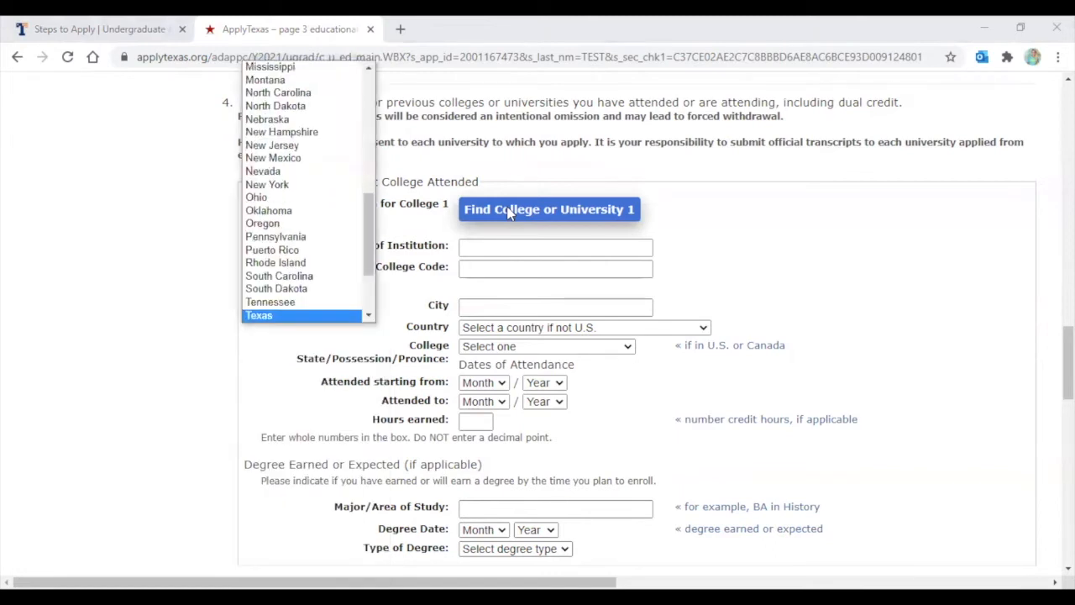
key(Return)
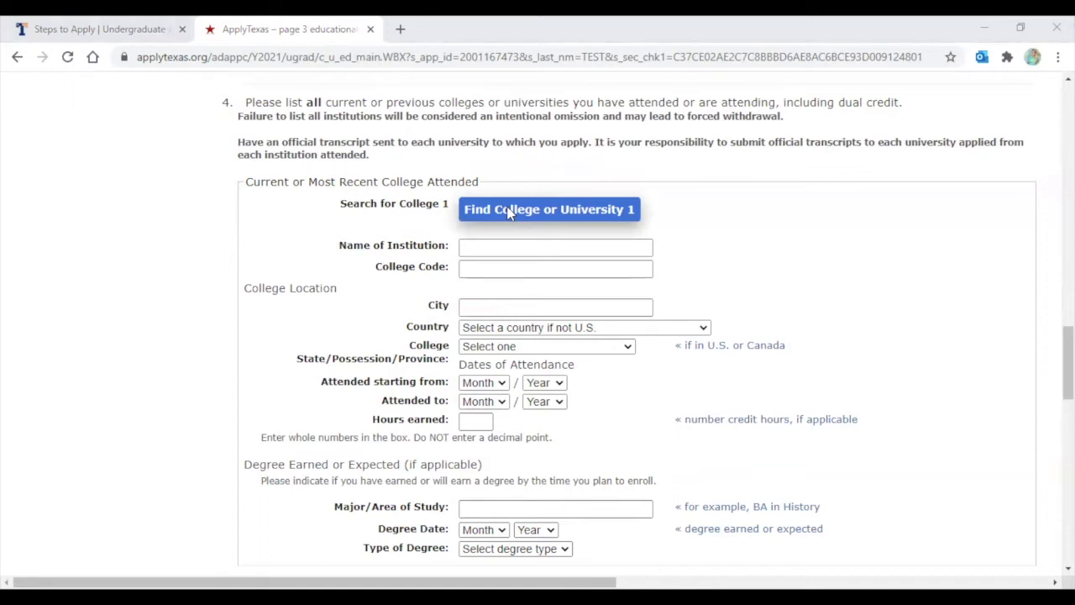
click(509, 213)
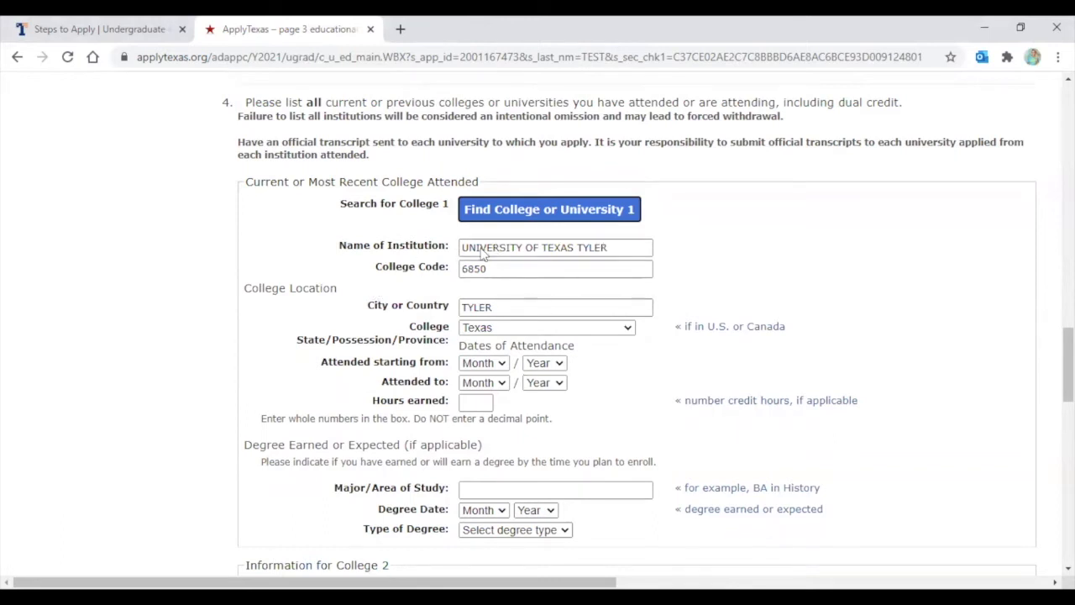
Enter college attendance from Aug 2020 to May 2021 with 6 hours earned
click(490, 364)
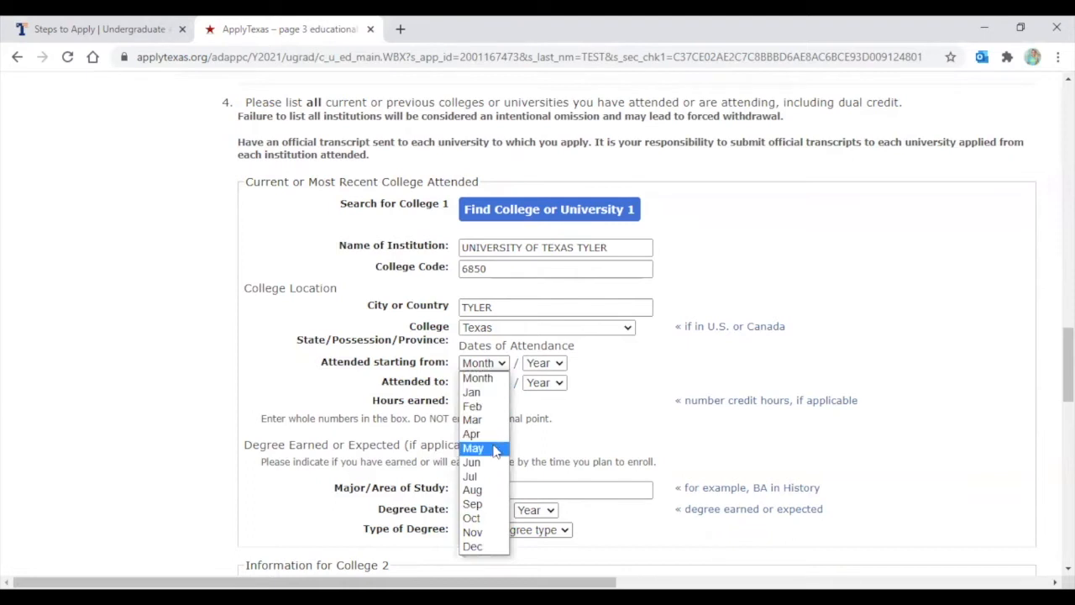
click(475, 489)
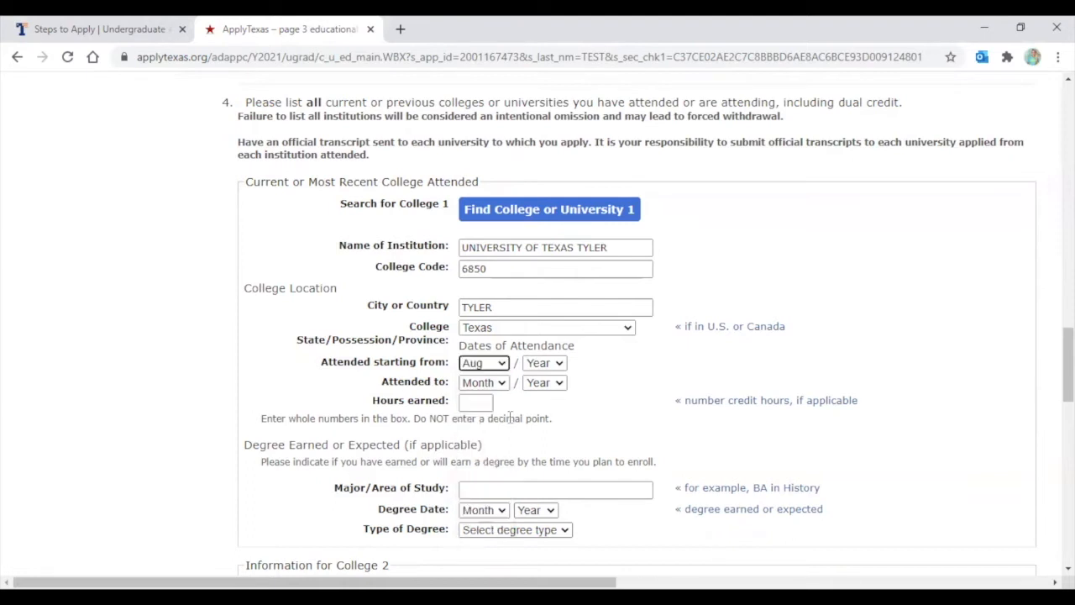
click(539, 366)
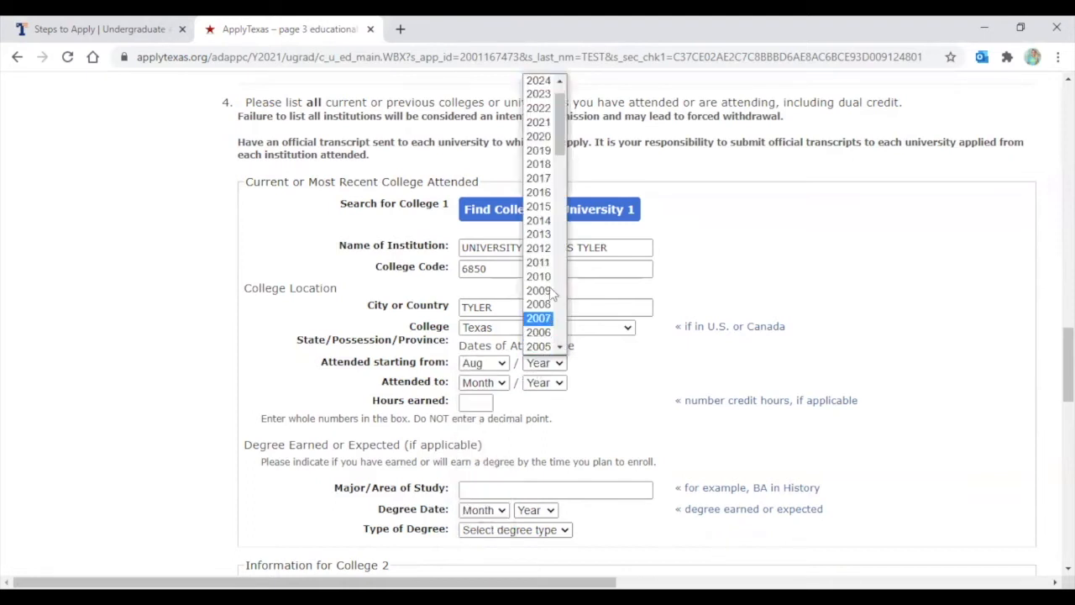
click(544, 137)
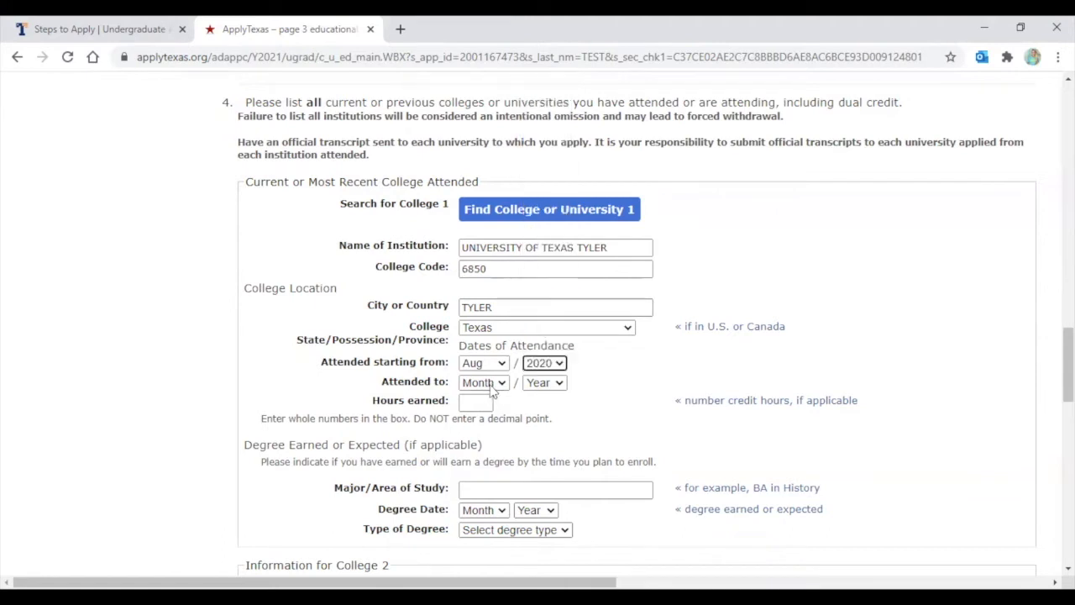
click(494, 384)
click(489, 468)
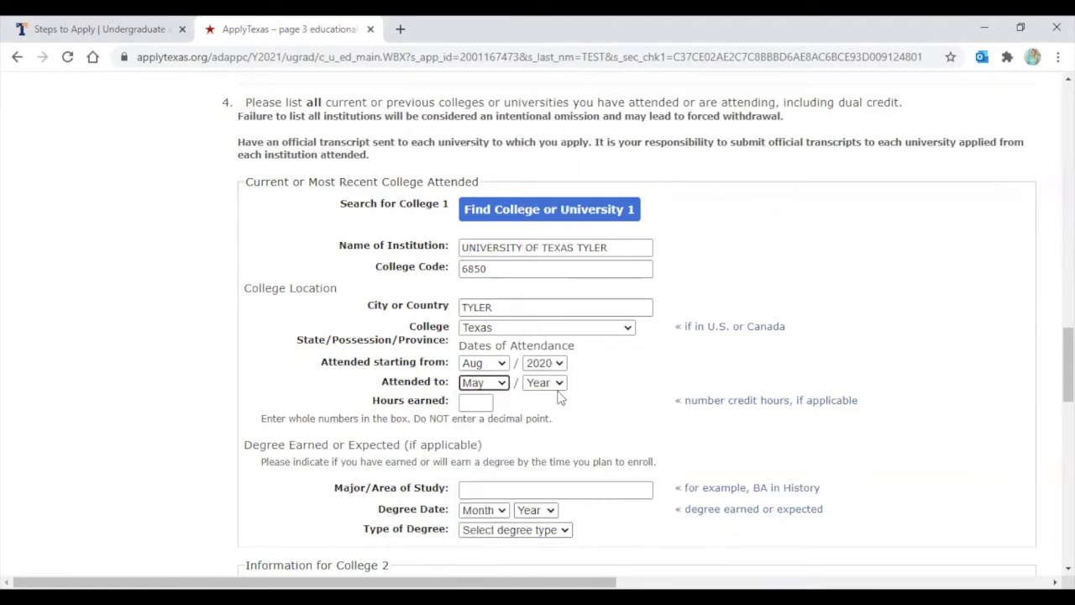
click(548, 383)
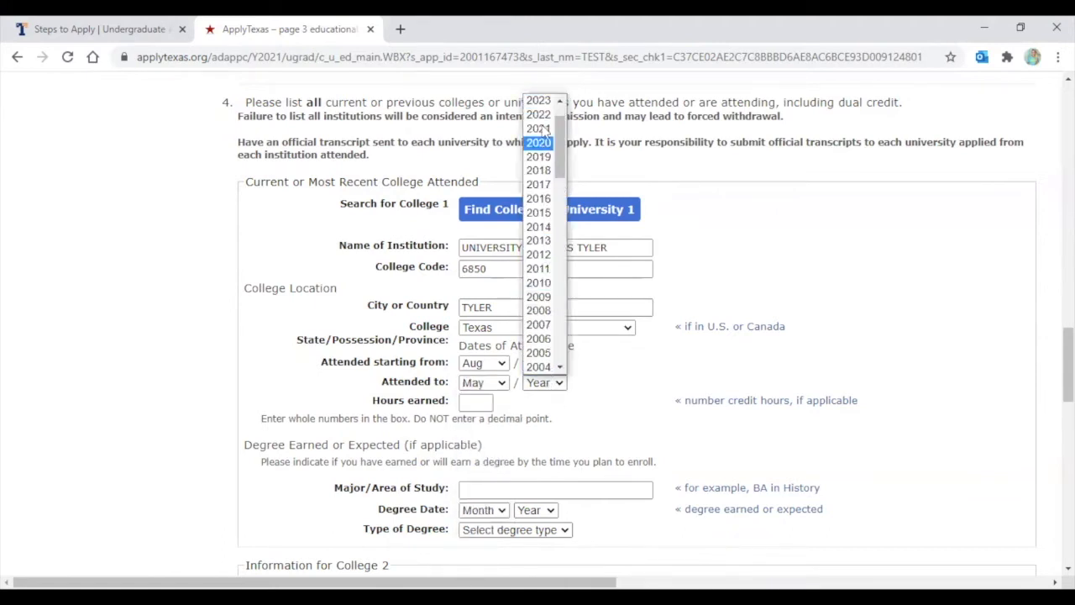
click(541, 135)
click(594, 396)
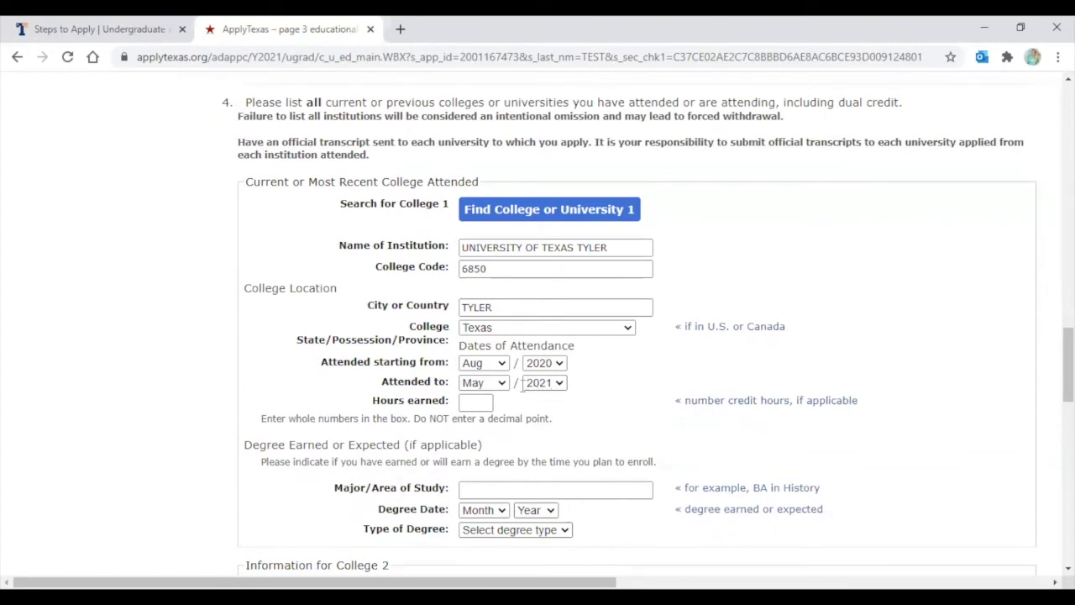
click(479, 400)
text(6)
click(618, 406)
Answer No to academic suspension and save page 3 to reach page 4
scroll(612, 403, down, 1)
scroll(612, 403, down, 1)
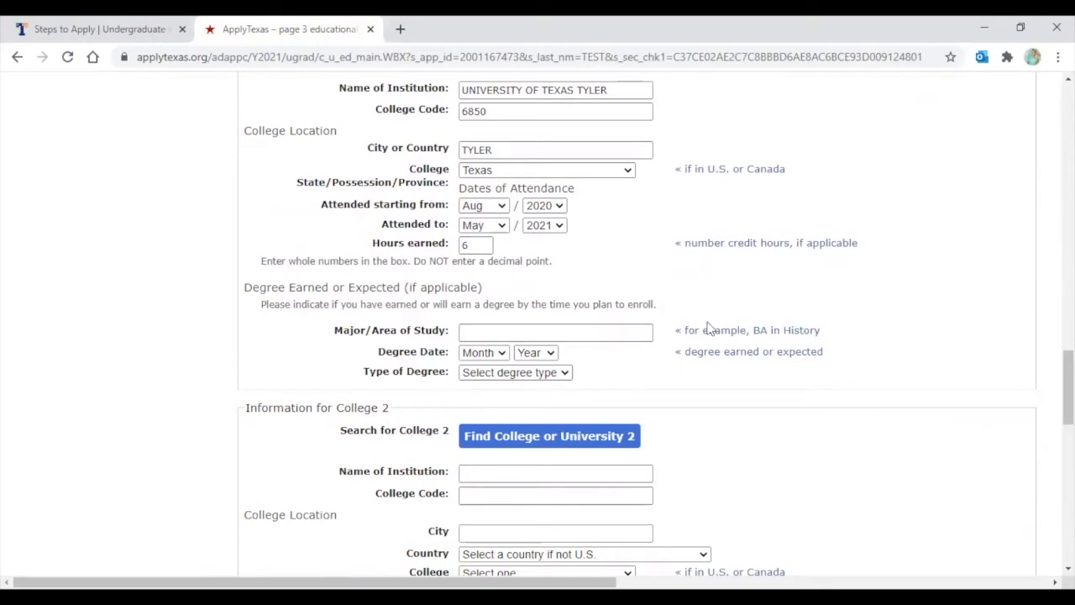
scroll(485, 280, down, 7)
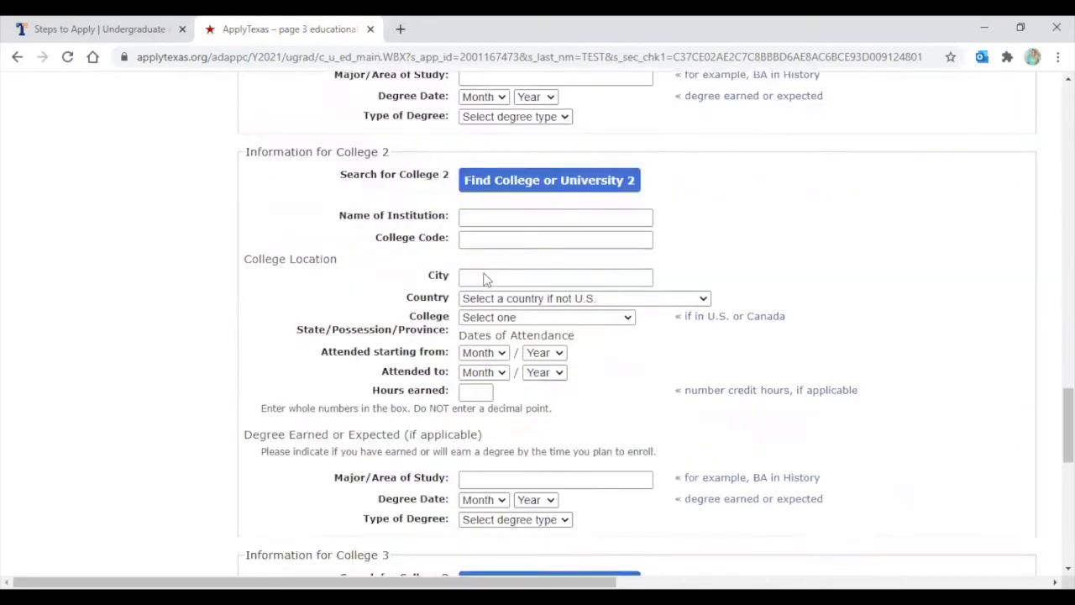
scroll(484, 276, down, 4)
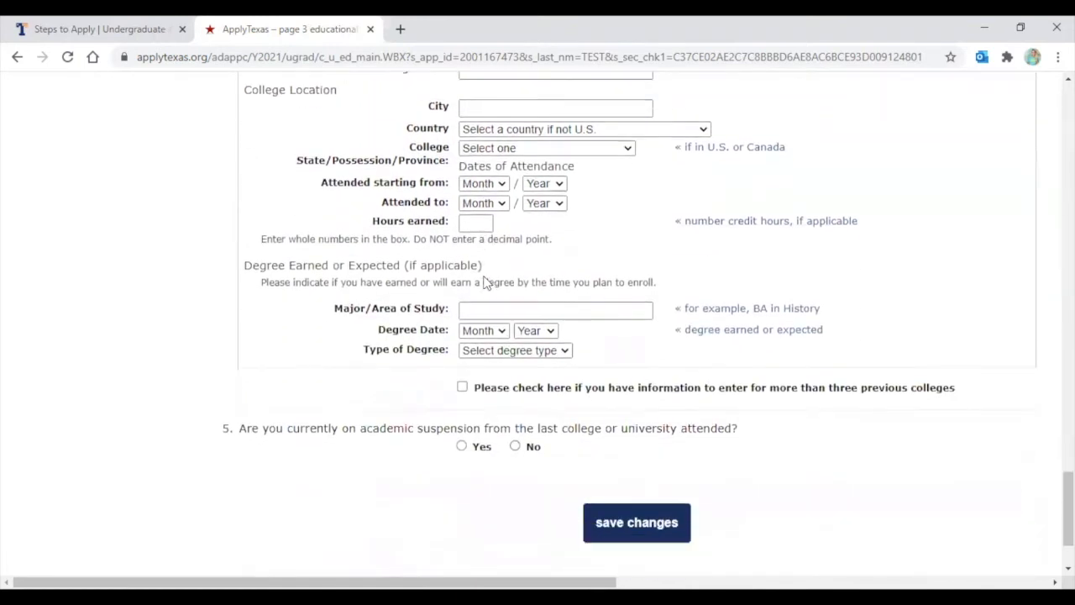
scroll(485, 274, down, 1)
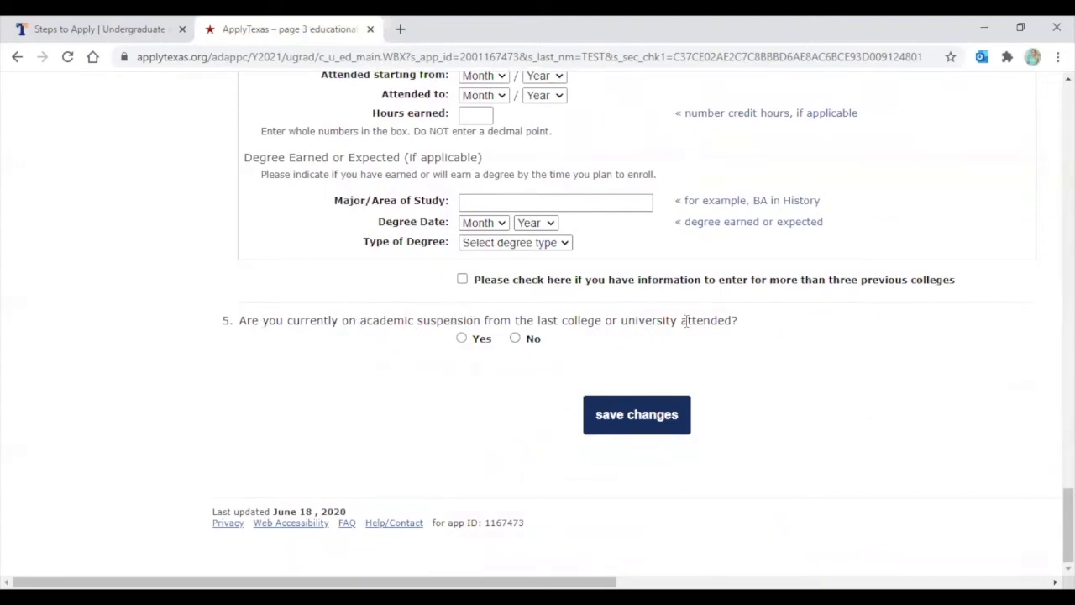
click(515, 338)
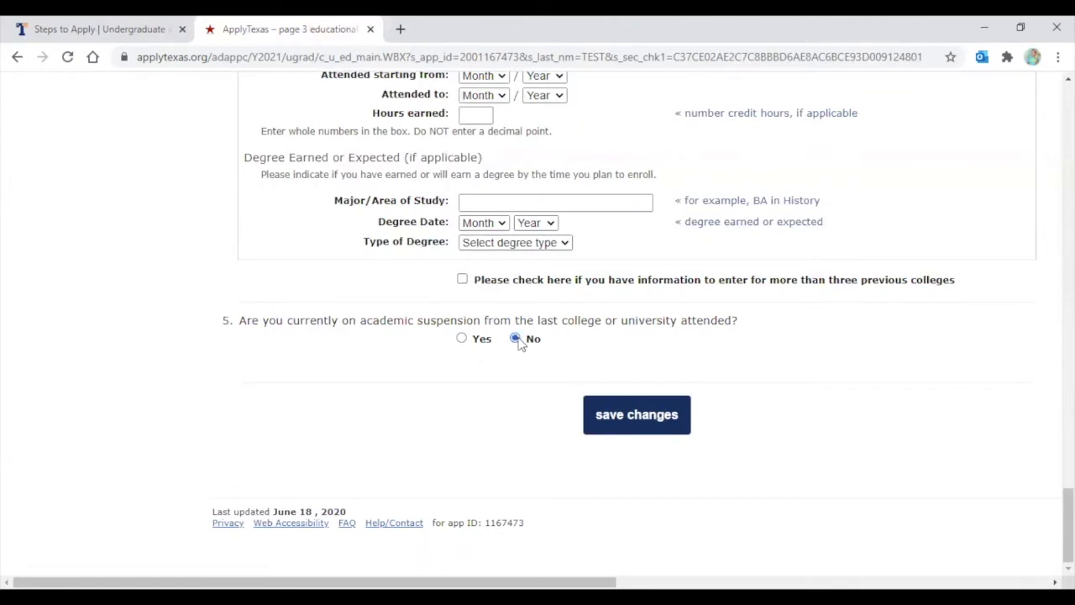
click(618, 417)
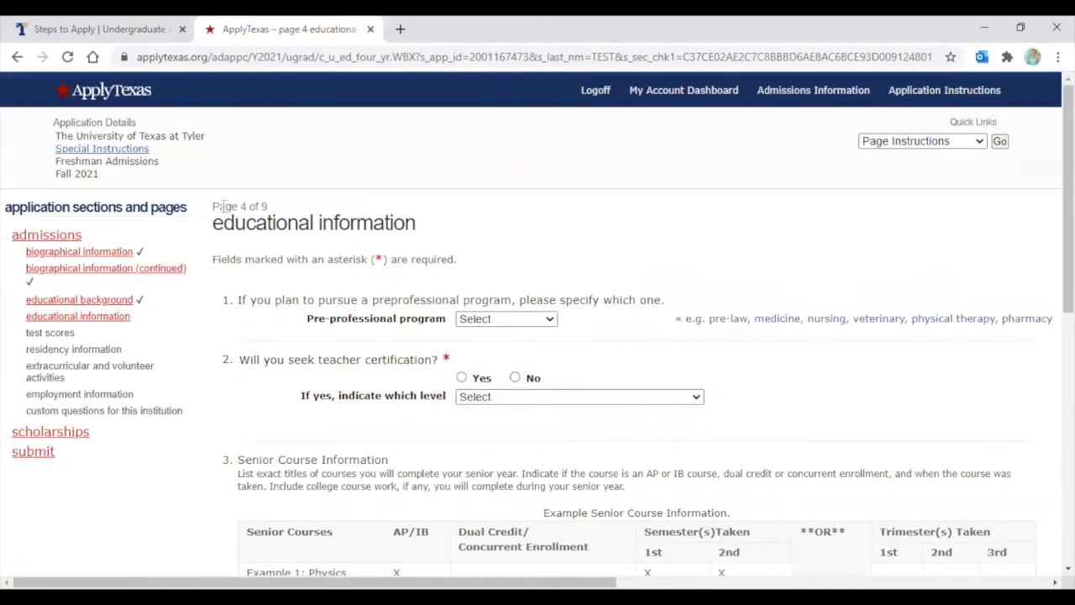
Choose None for pre-professional program and No for teacher certification, leaving level unset
scroll(231, 214, down, 1)
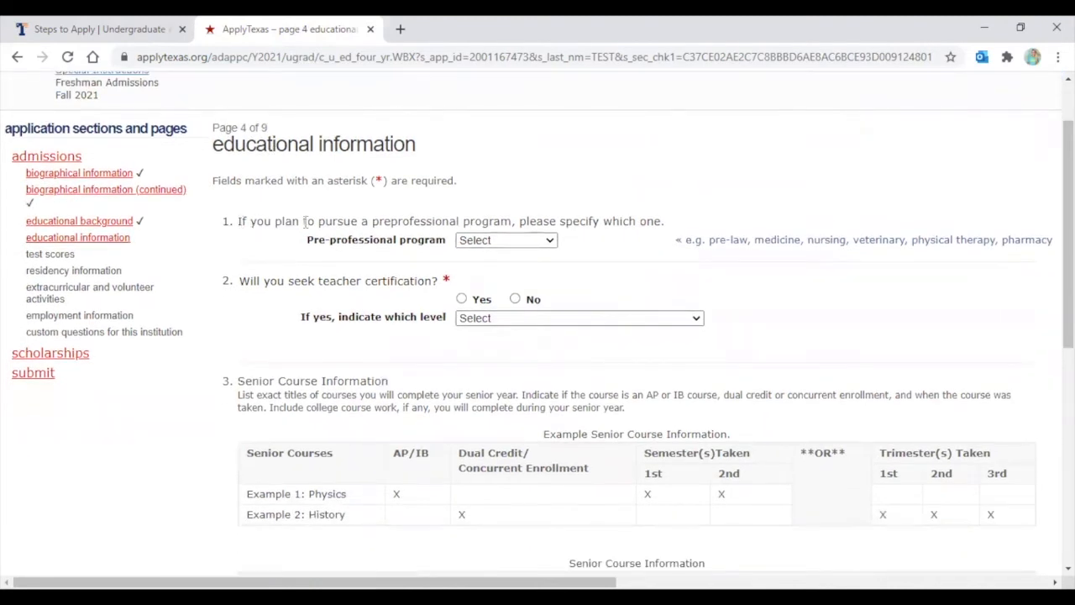
click(526, 242)
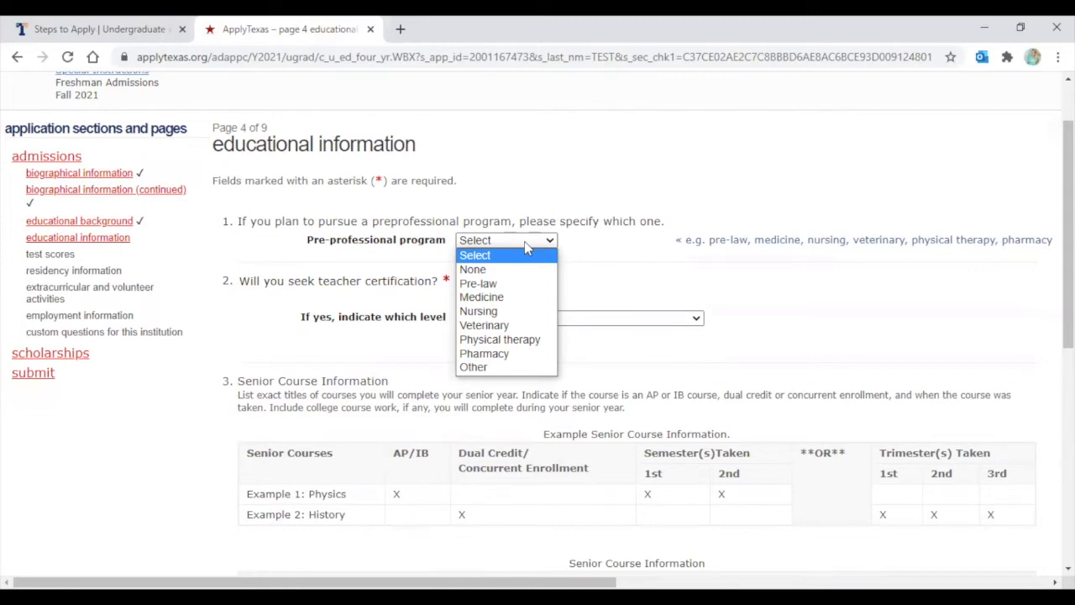
click(481, 270)
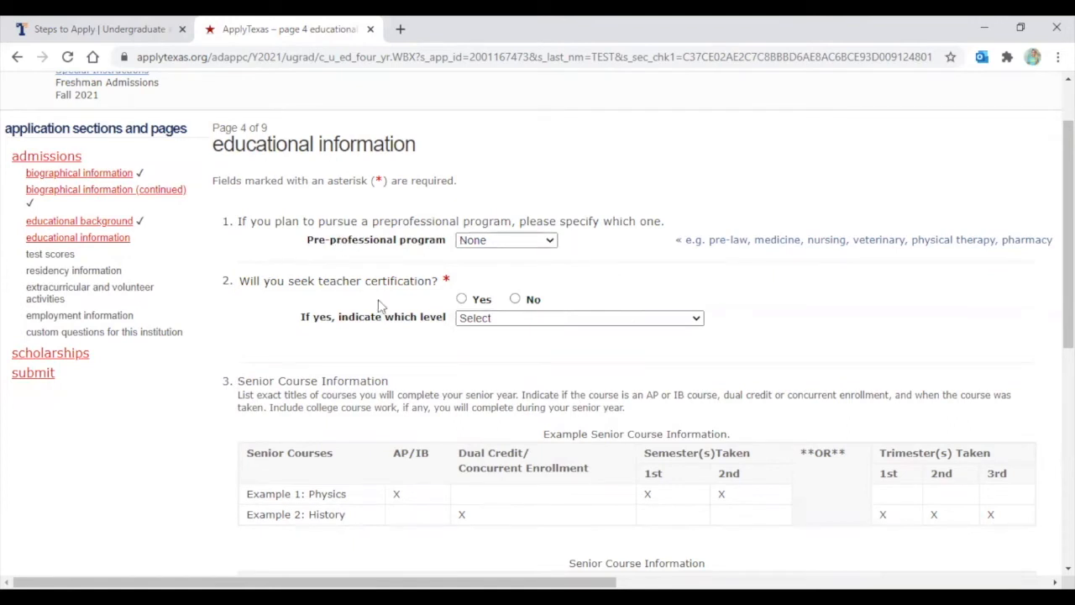
click(515, 300)
click(485, 320)
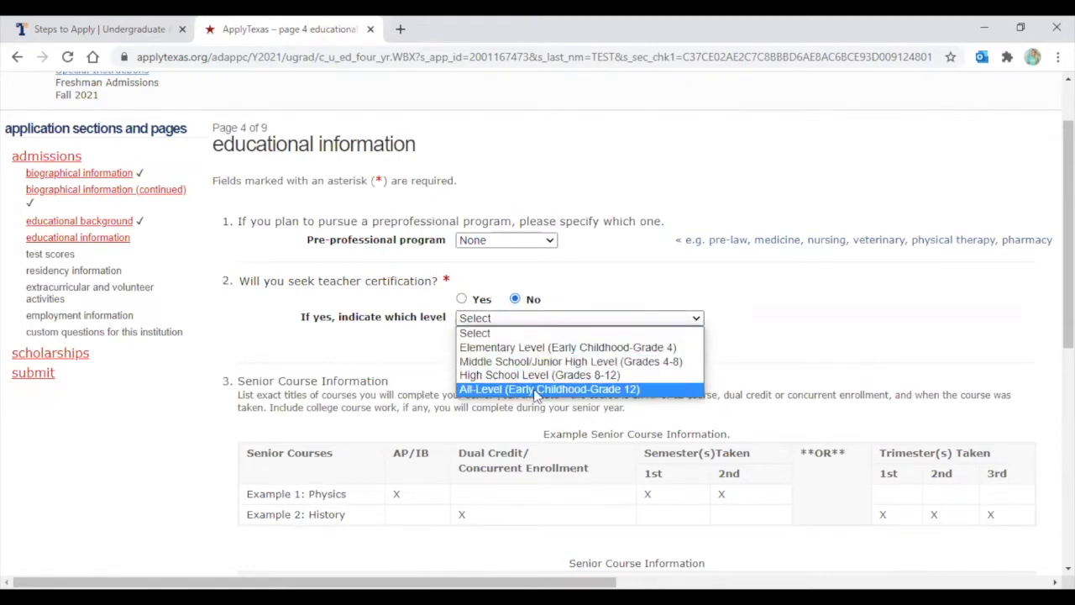
click(538, 281)
scroll(445, 267, down, 2)
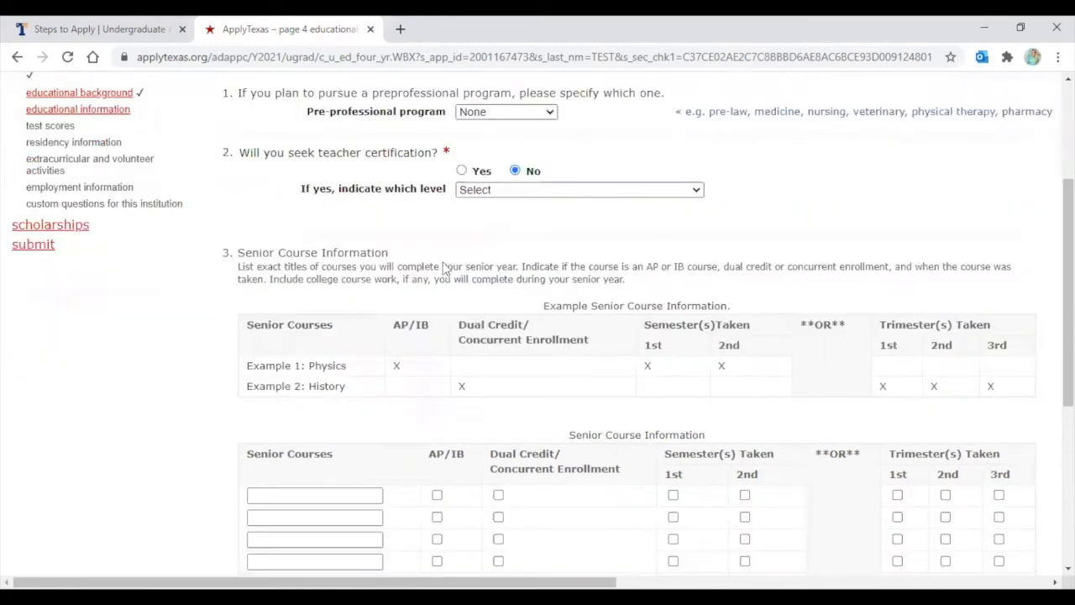
scroll(445, 267, down, 2)
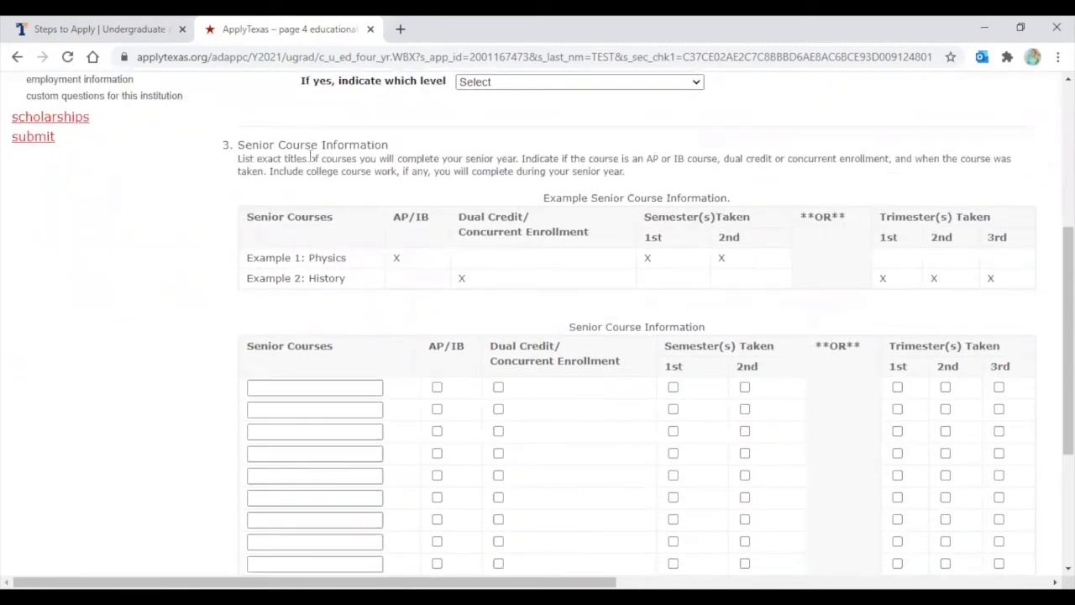
scroll(327, 176, down, 2)
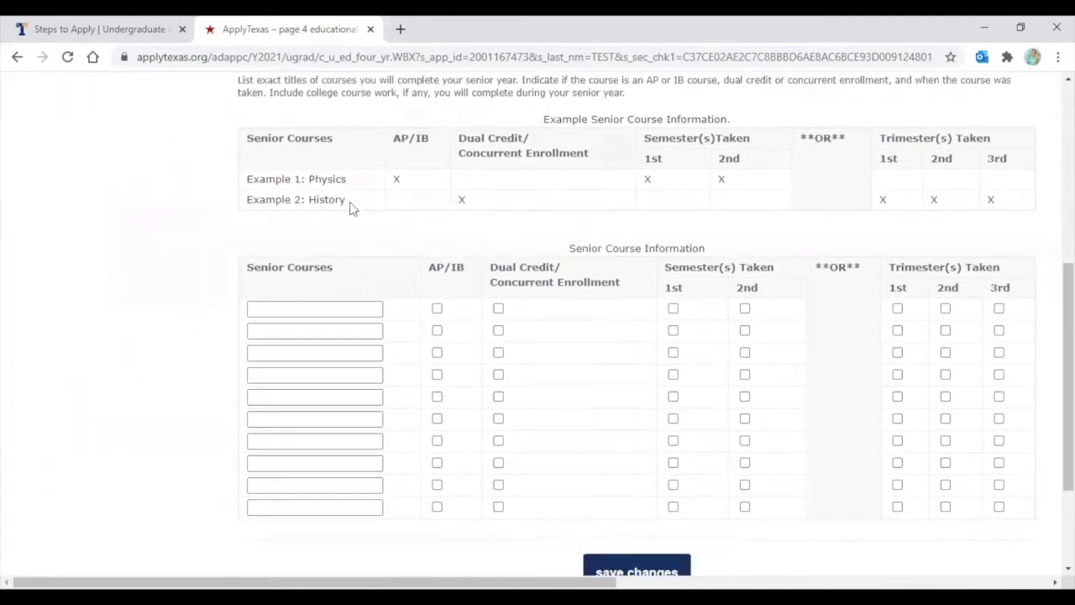
scroll(351, 205, up, 2)
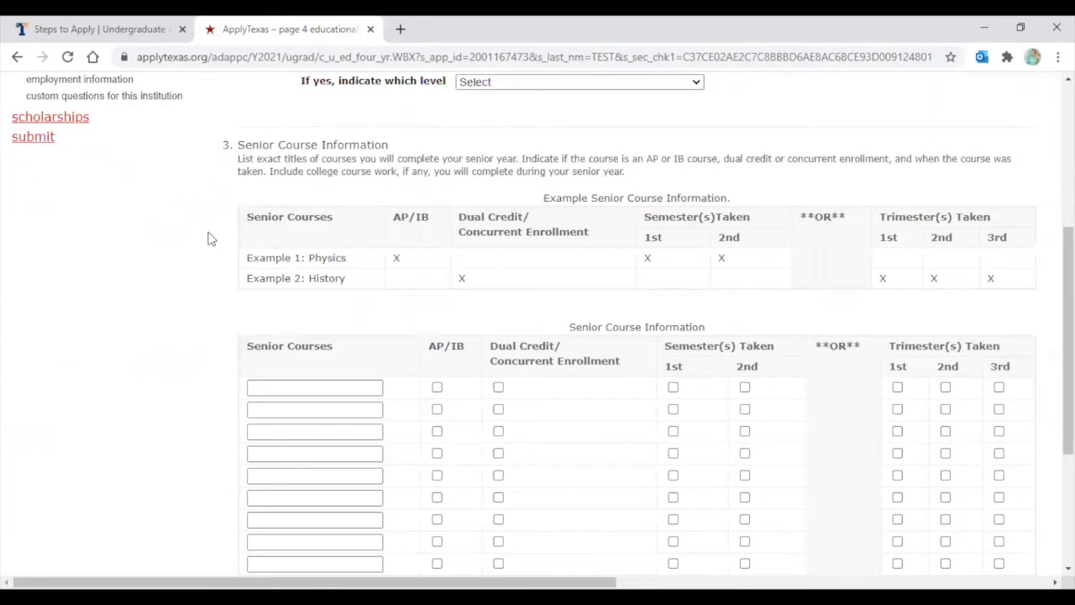
scroll(210, 238, down, 2)
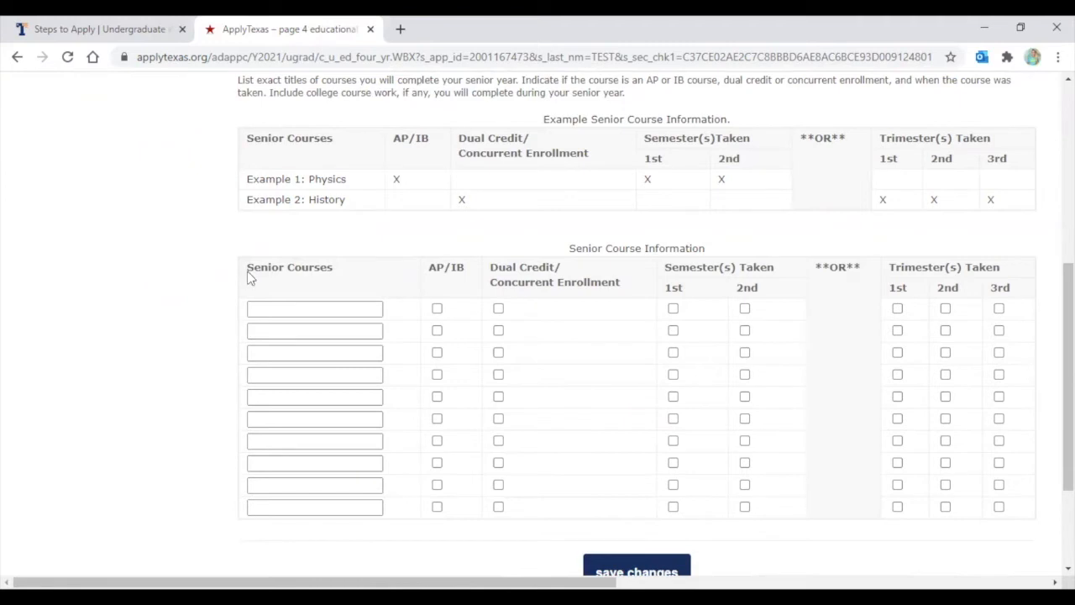
Add English 3 (first semester), Pre-Calc and Physics (both semesters) as senior courses
click(283, 308)
text(Englidh)
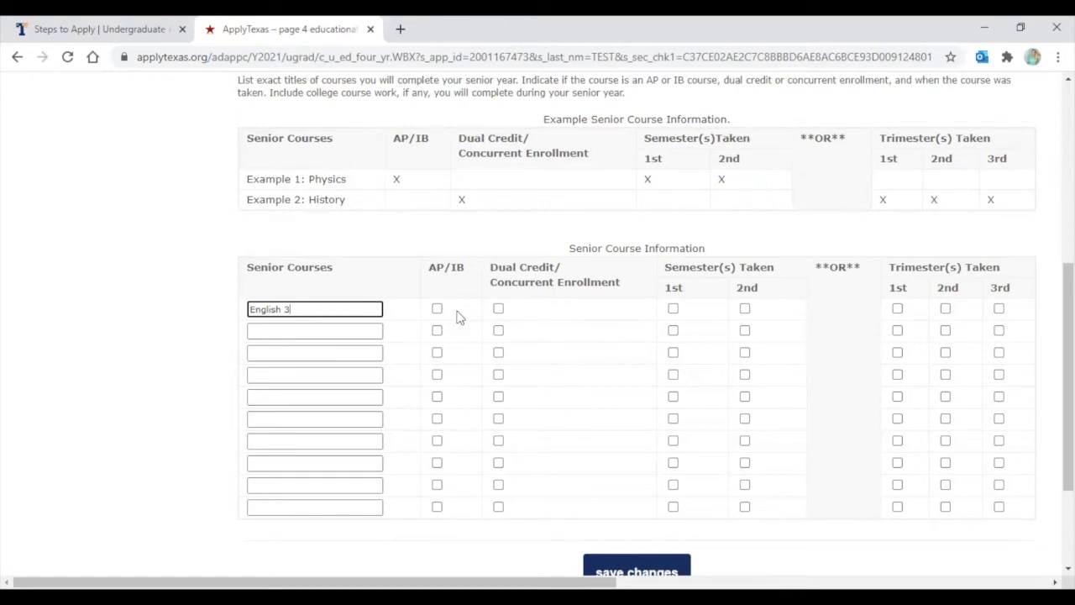
click(673, 309)
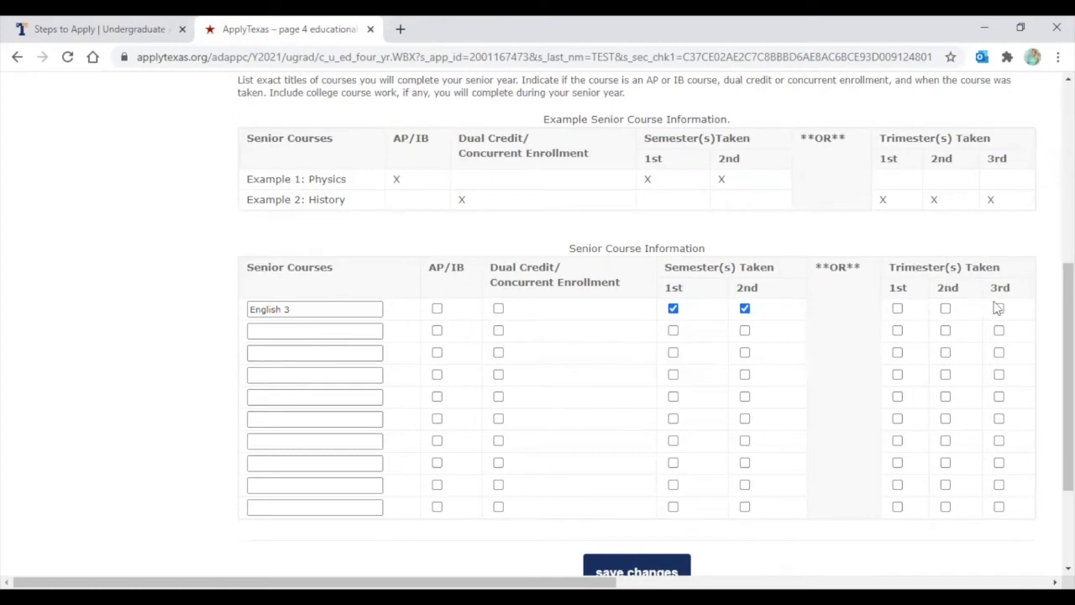
click(287, 332)
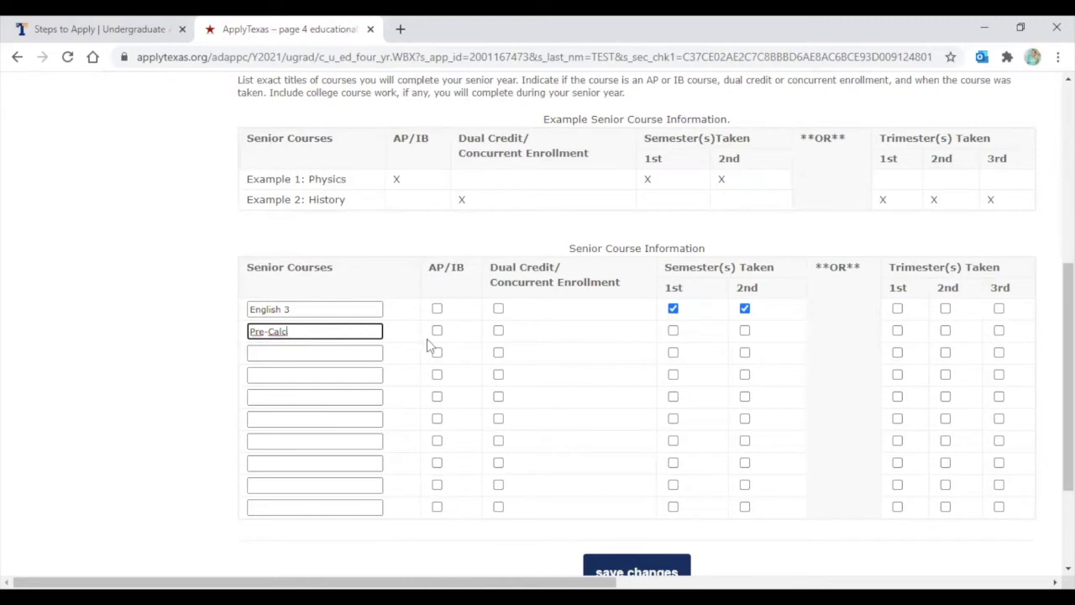
click(673, 330)
click(745, 331)
click(279, 356)
text(Physics)
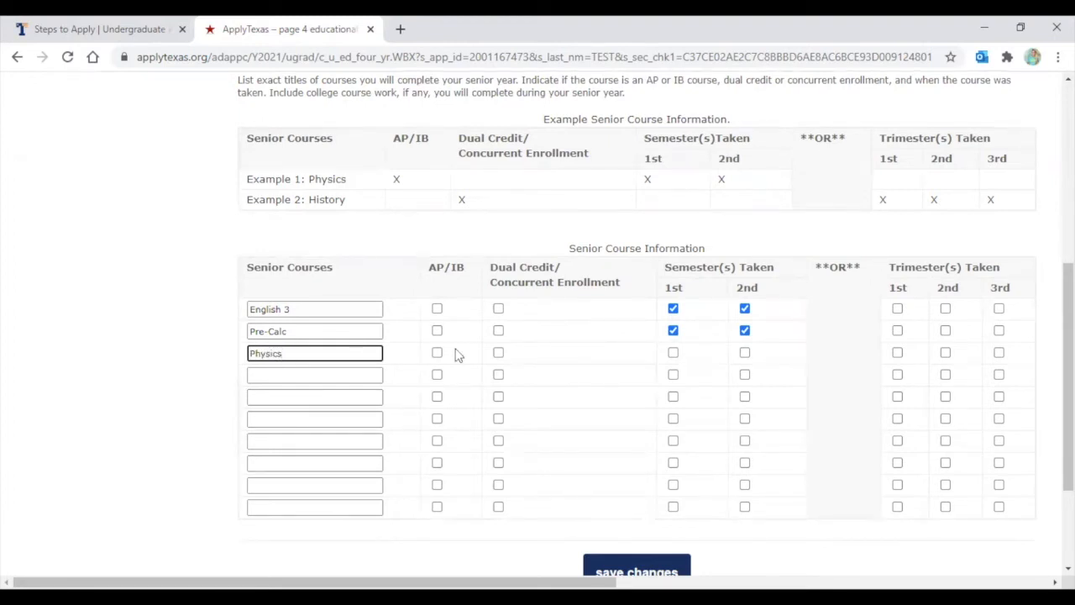
click(673, 353)
click(745, 351)
Add Band and Athletics as senior courses taken both semesters
click(264, 376)
text(Band)
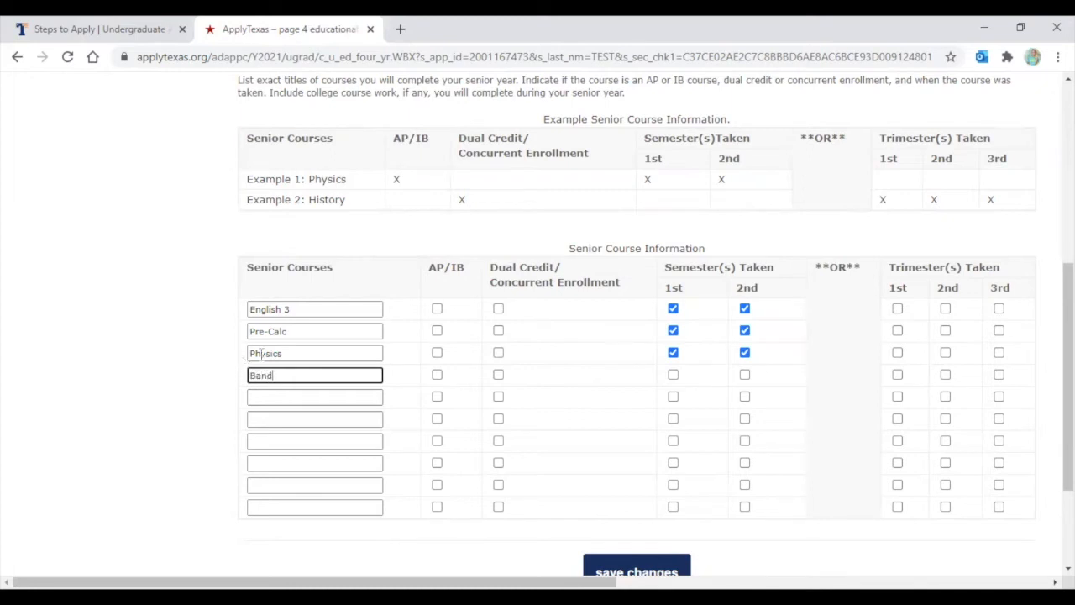
click(673, 382)
click(672, 377)
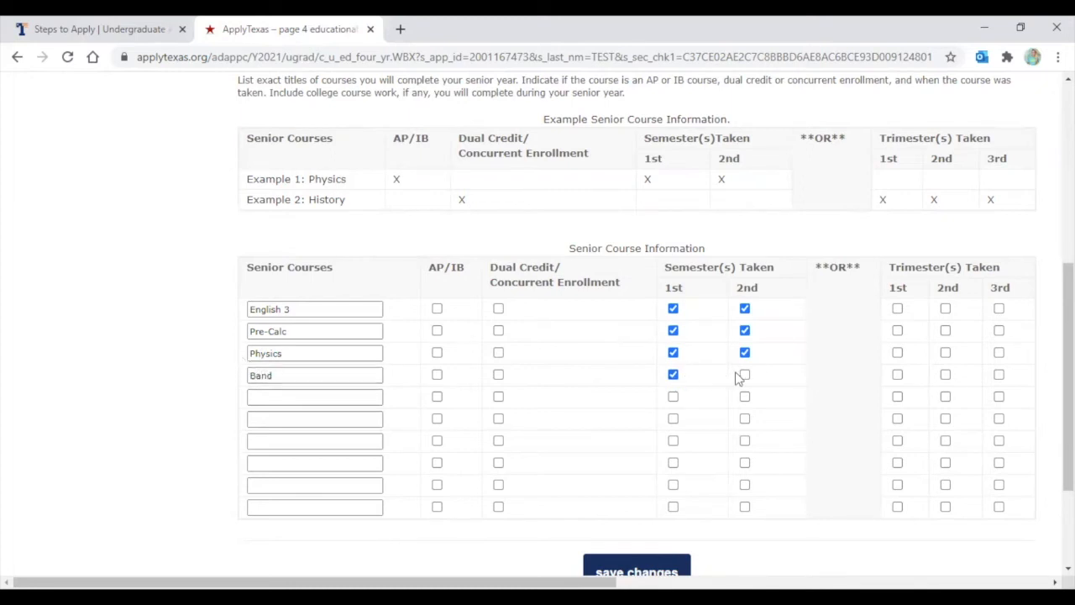
click(745, 377)
click(278, 400)
text(A)
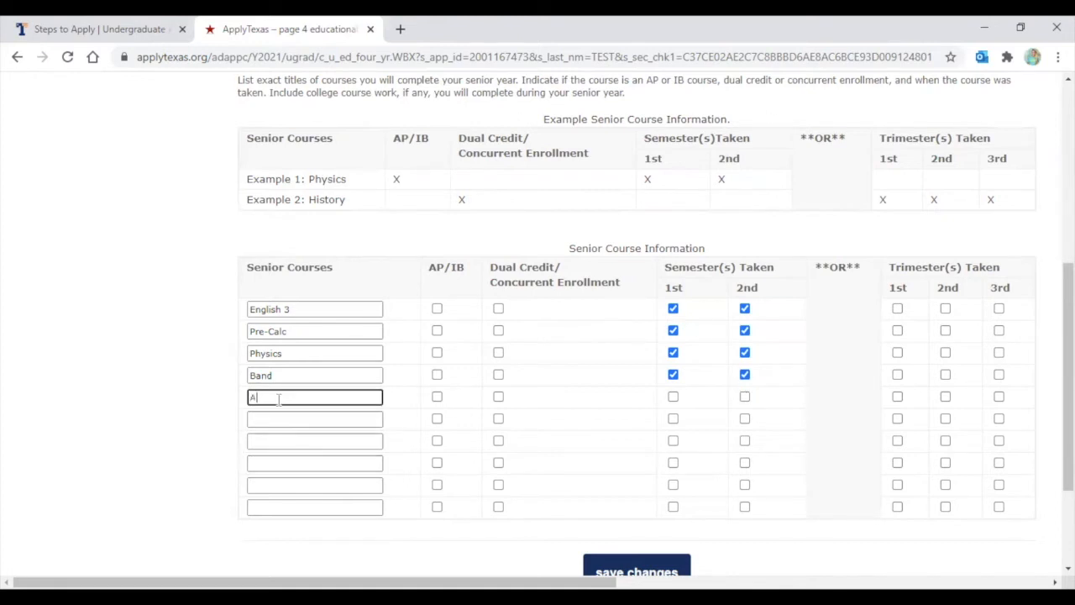
text(thletics)
click(673, 396)
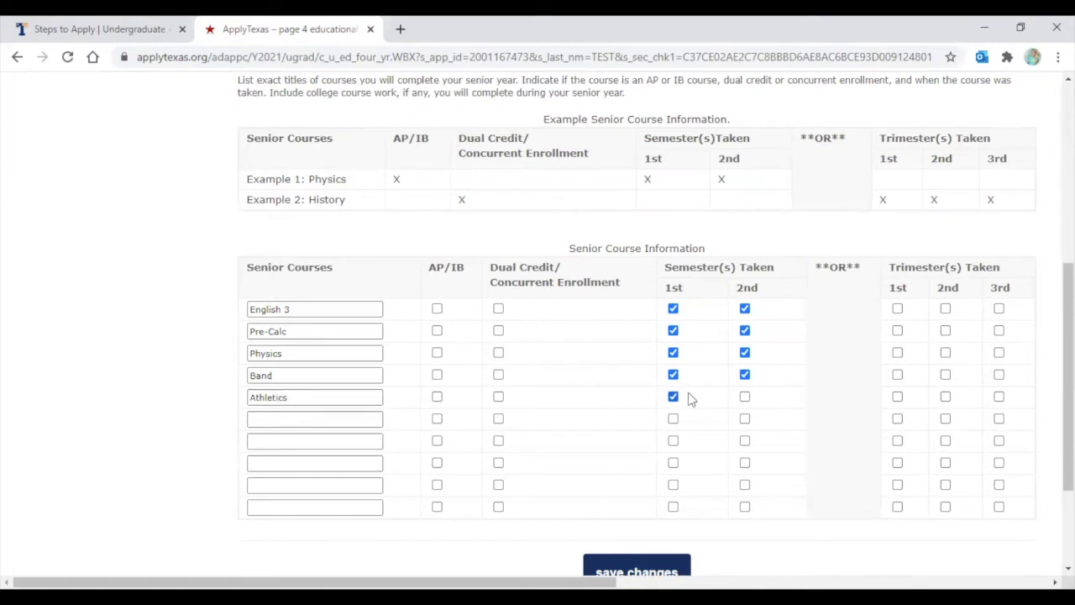
click(744, 396)
Add Economics (first semester) and Poli Sci (second semester), both marked dual credit
click(267, 418)
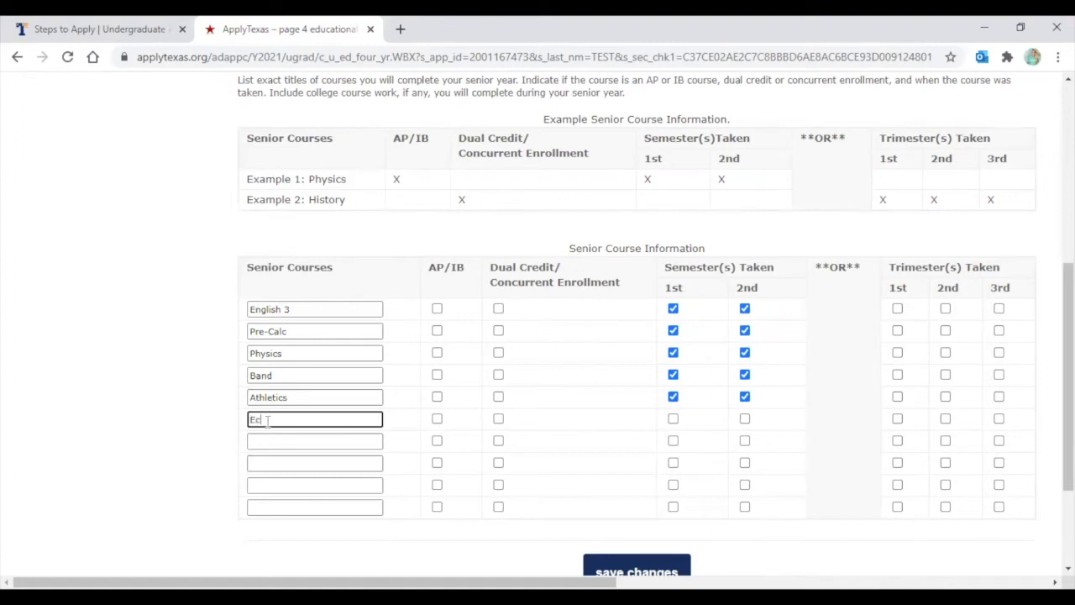
text(Economics)
click(499, 420)
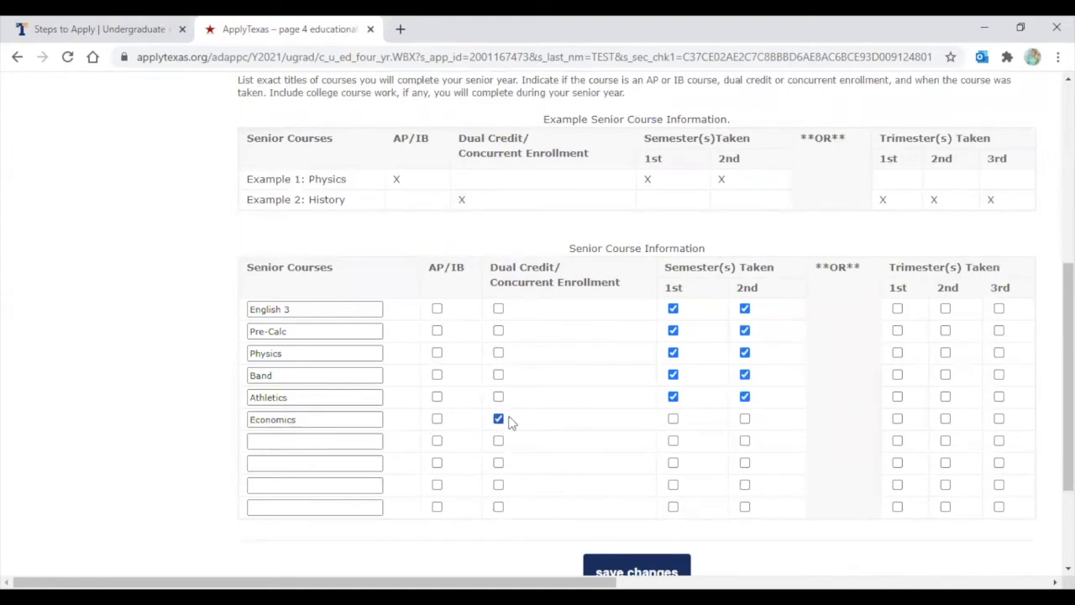
click(673, 419)
click(276, 445)
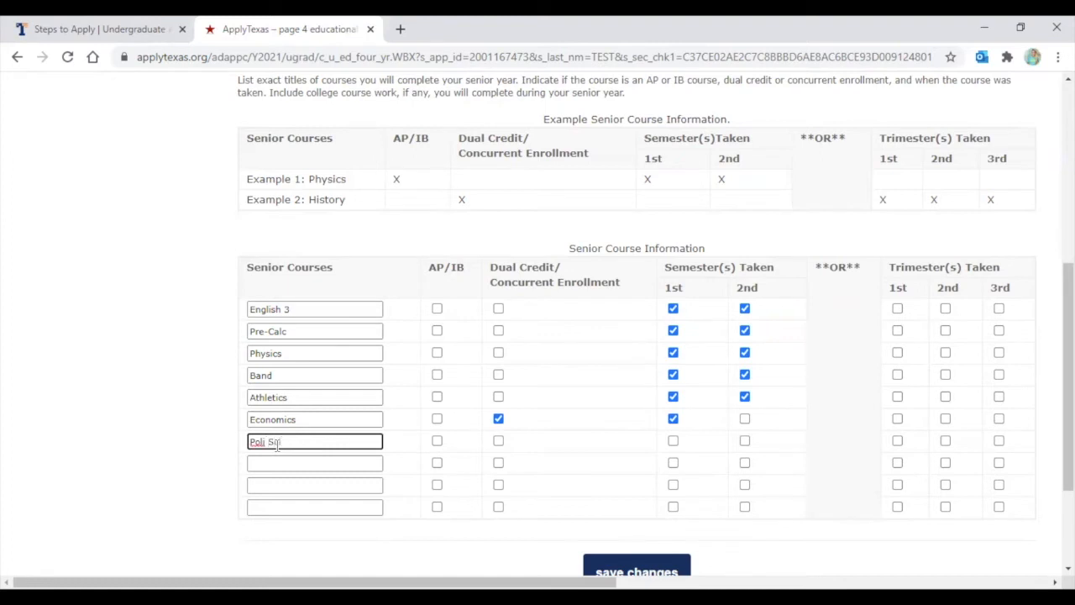
click(498, 441)
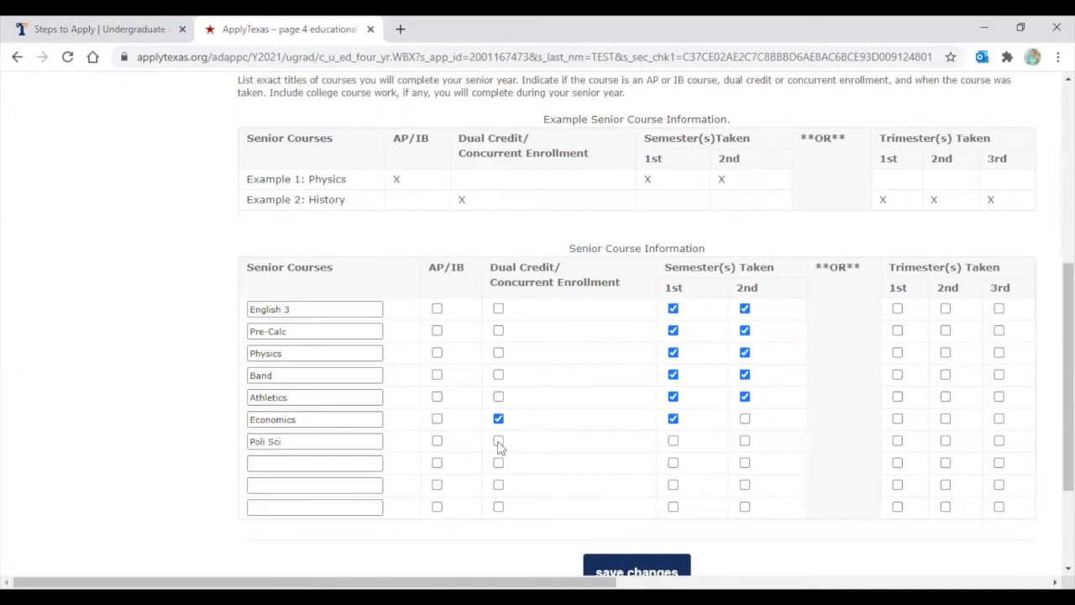
click(745, 442)
scroll(745, 445, down, 1)
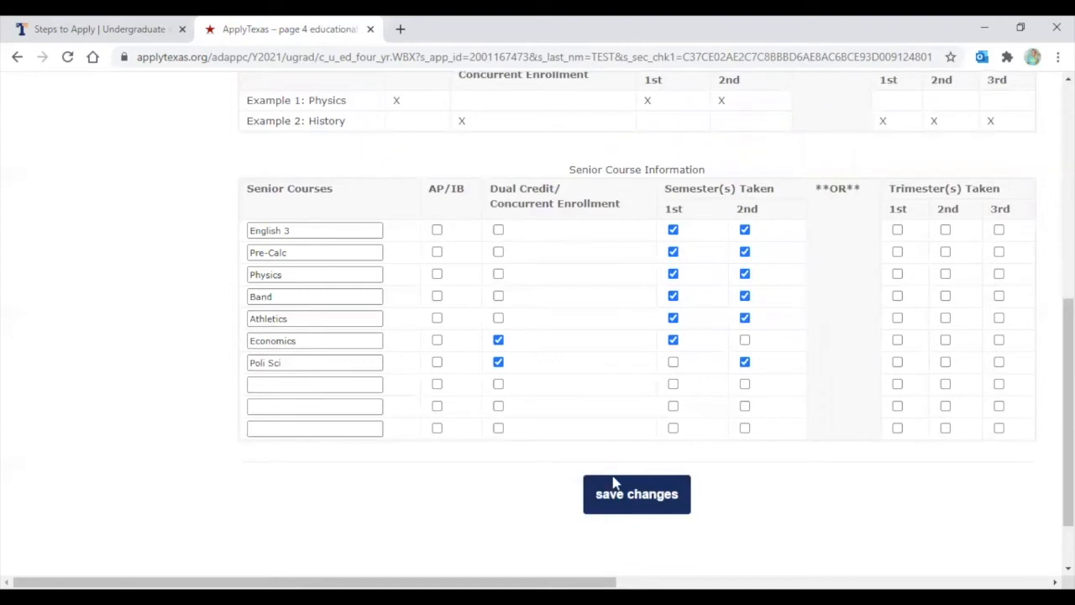
click(624, 504)
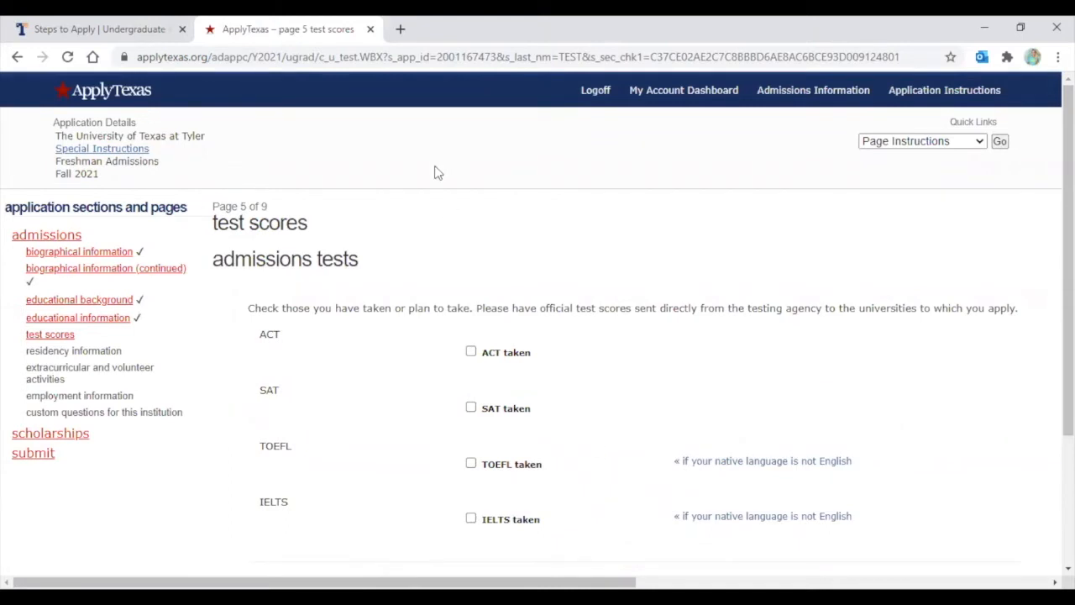
scroll(435, 172, down, 1)
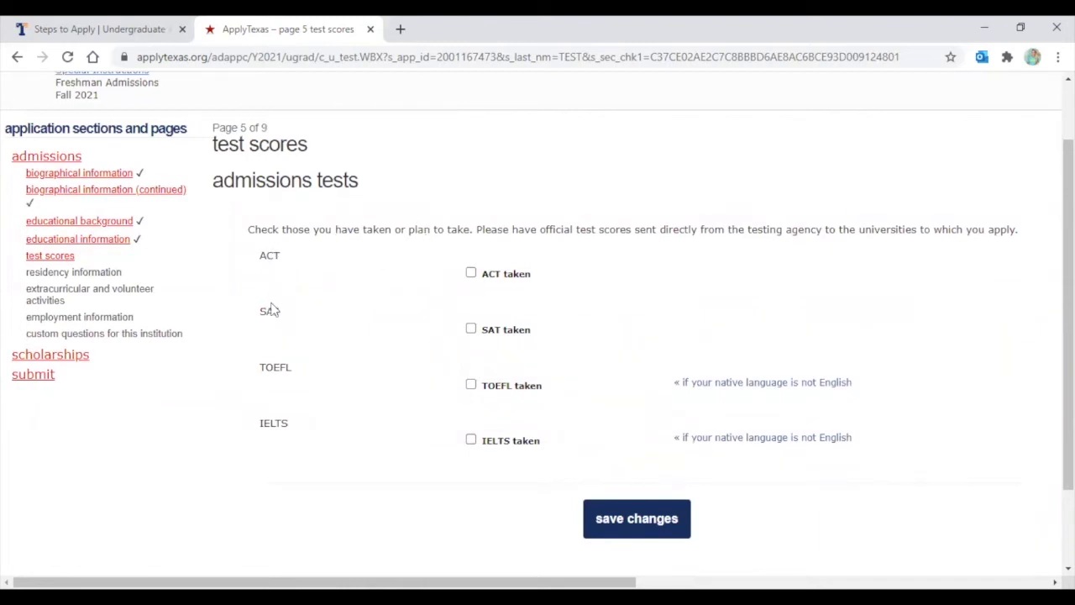
click(471, 274)
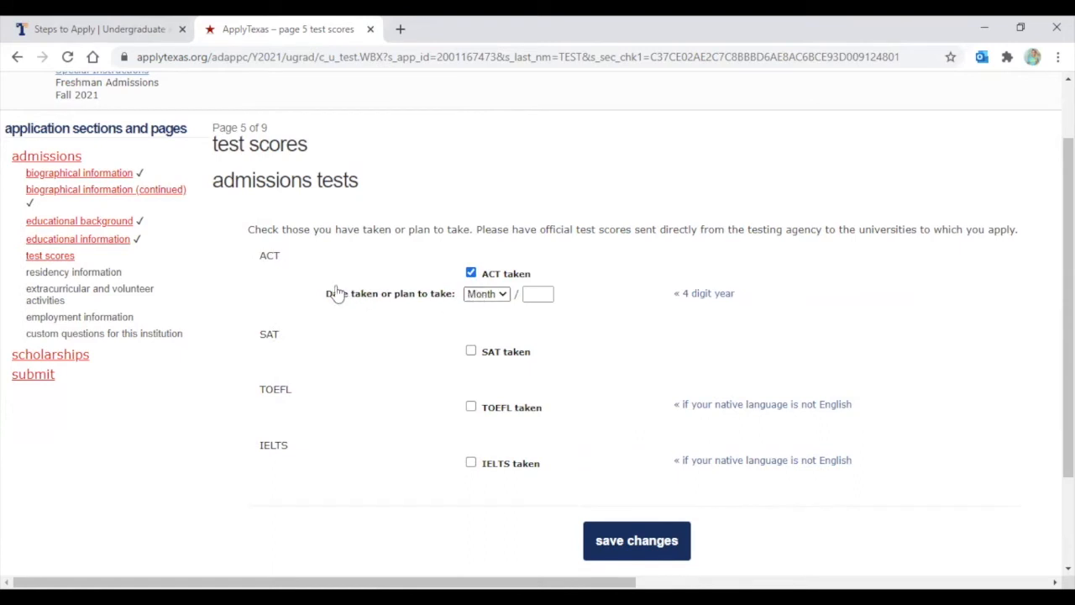
click(482, 295)
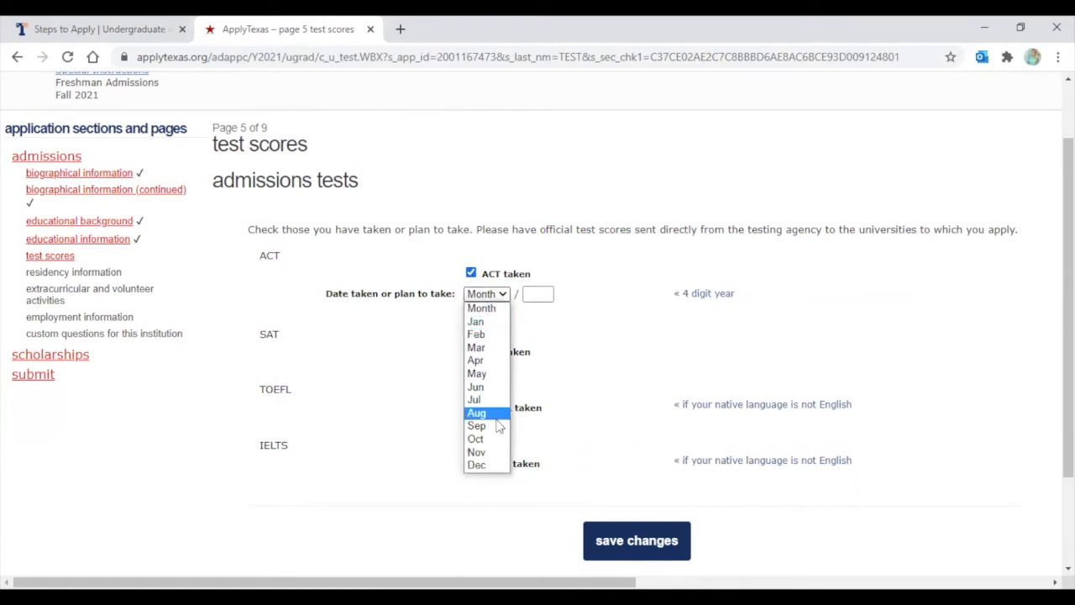
click(580, 309)
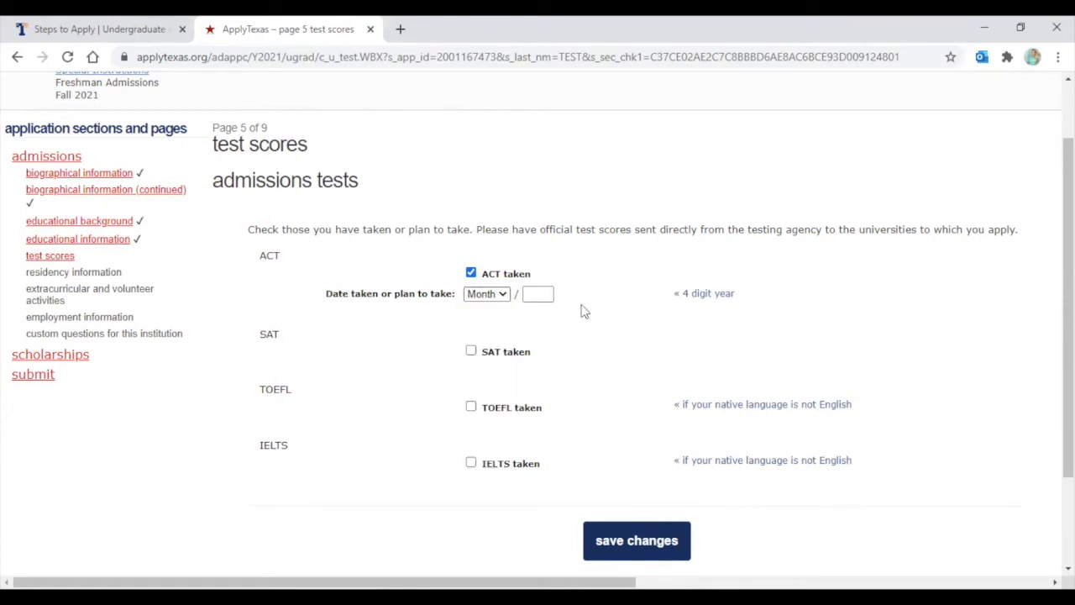
click(471, 274)
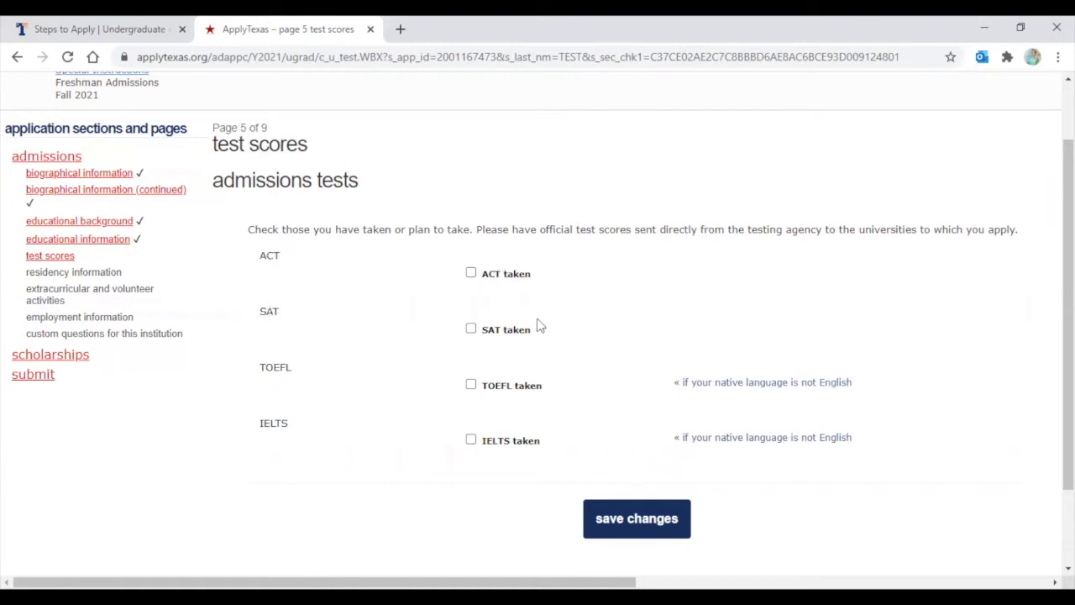
Save the test scores page, then answer No to attending a Texas public college and continue
click(646, 522)
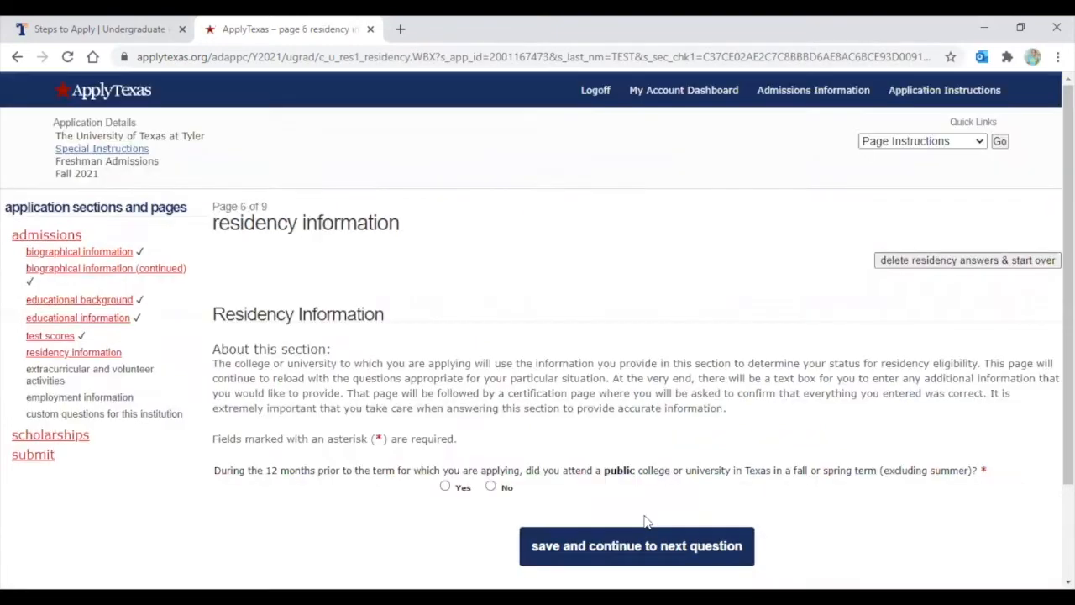
scroll(532, 286, down, 2)
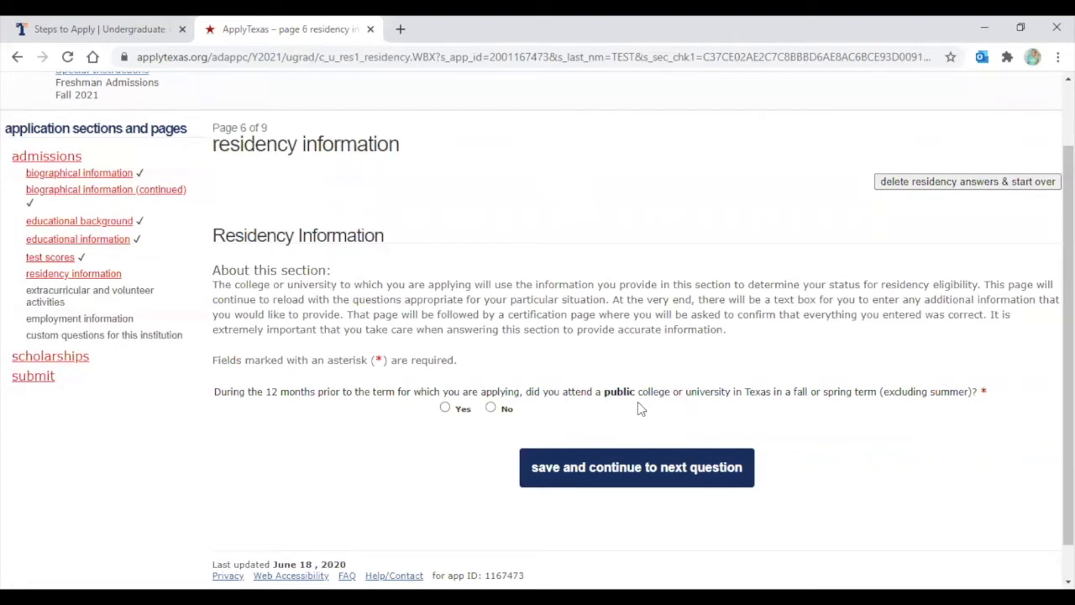
click(491, 409)
click(580, 466)
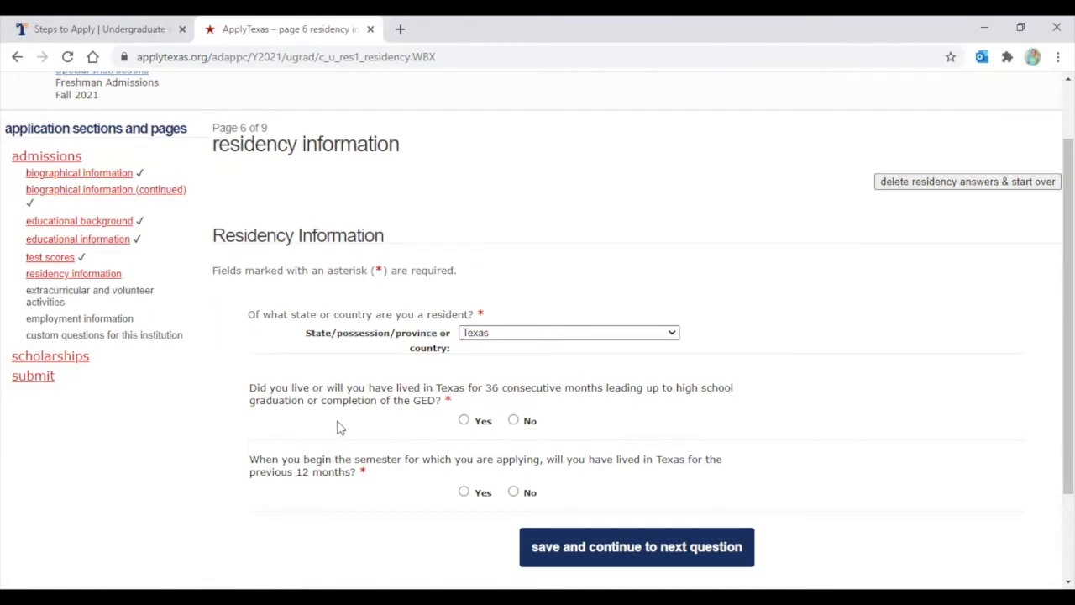
Answer Yes to living in Texas 36 consecutive months and 12 months, then save
click(464, 421)
scroll(389, 334, down, 3)
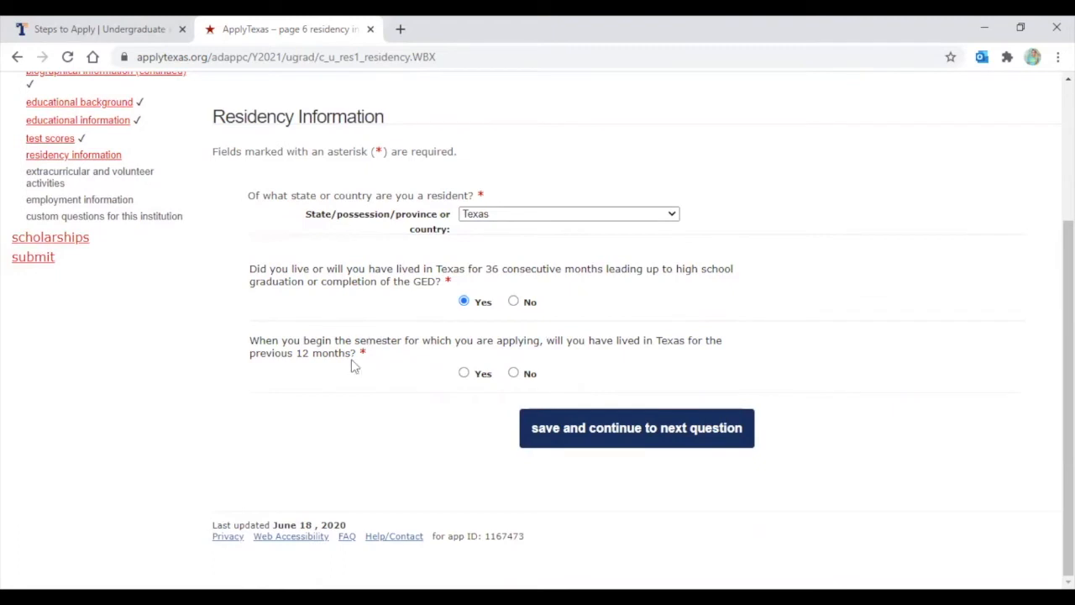
click(466, 374)
click(647, 428)
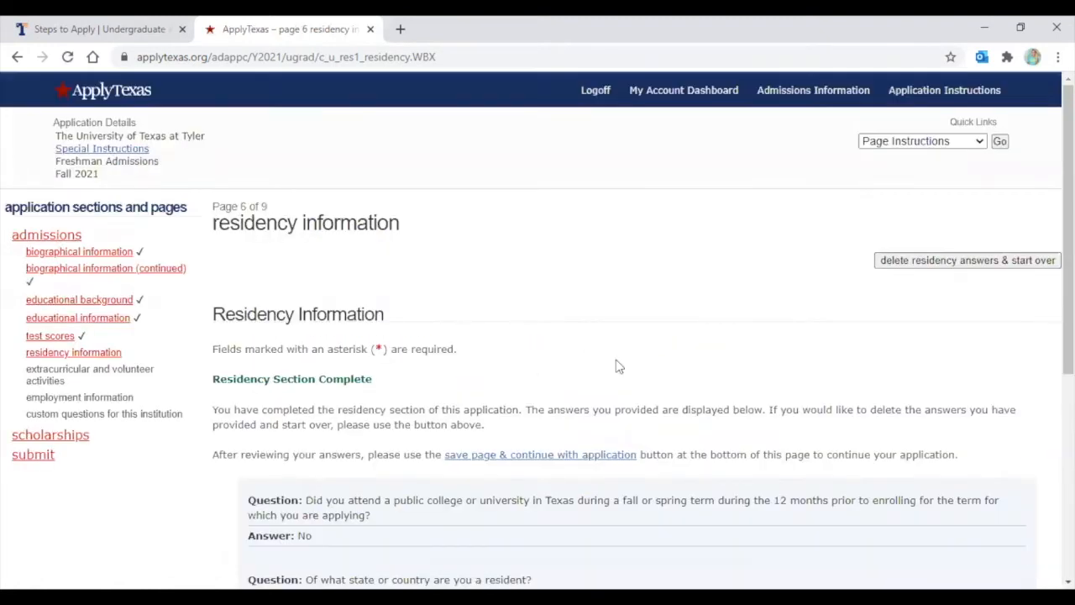
scroll(586, 317, down, 3)
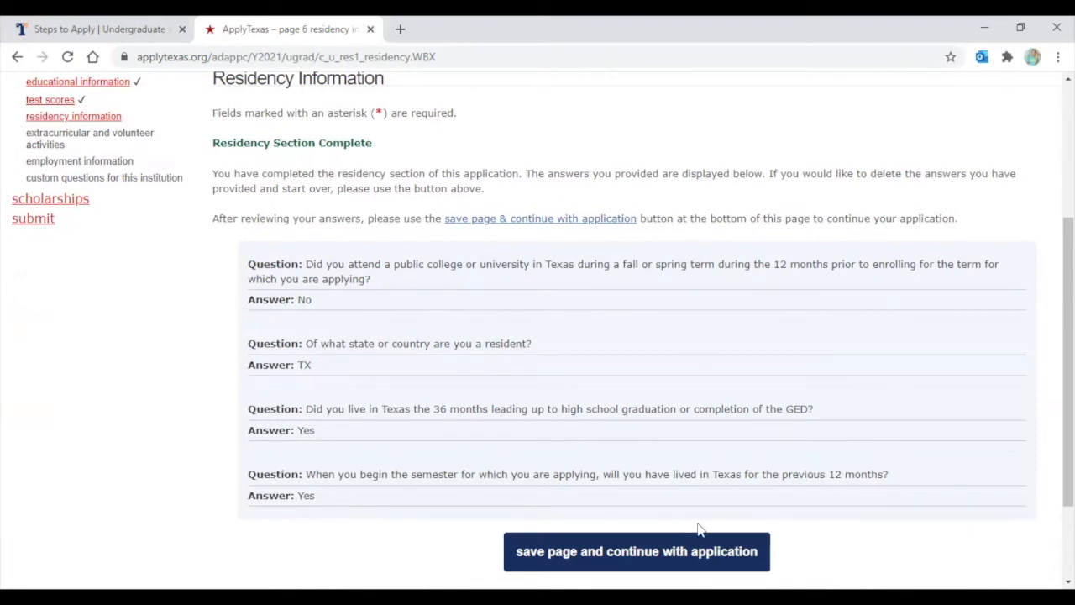
Save the residency page and continue to the extracurricular activities page
click(605, 555)
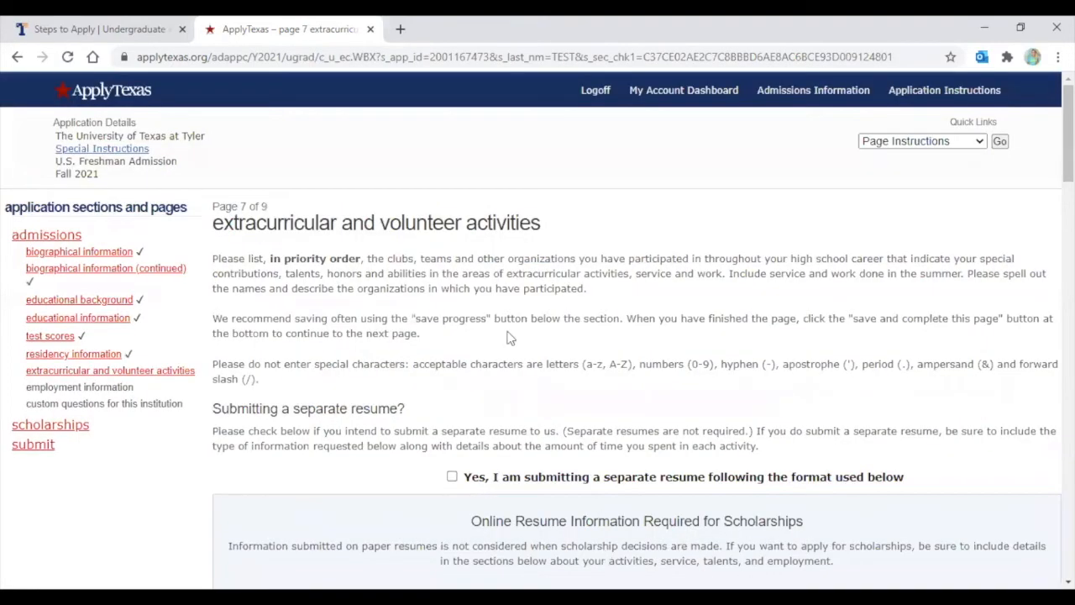
scroll(416, 214, down, 1)
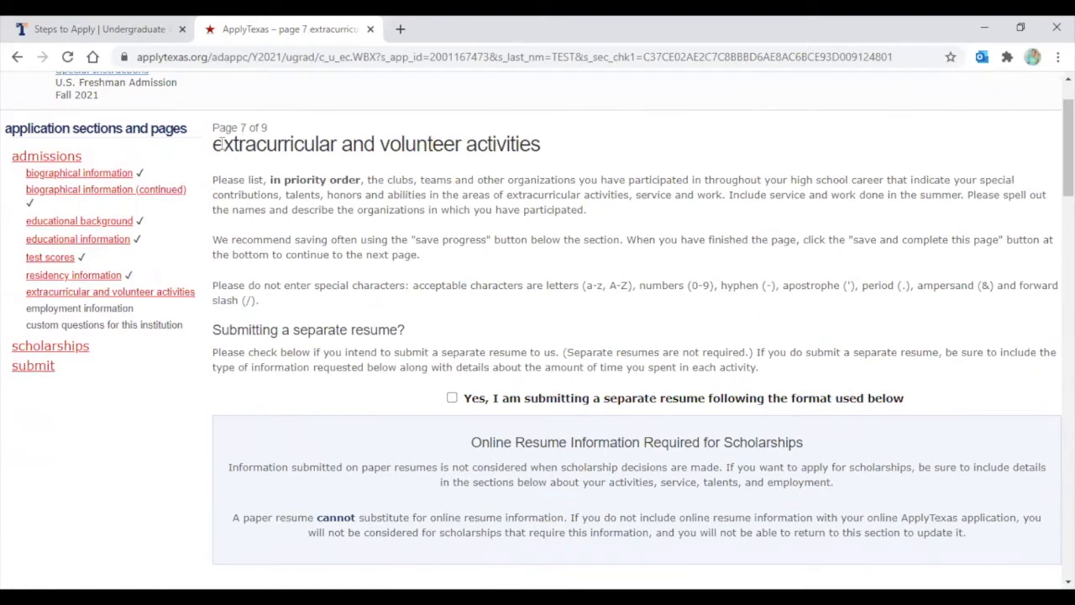
scroll(518, 168, down, 1)
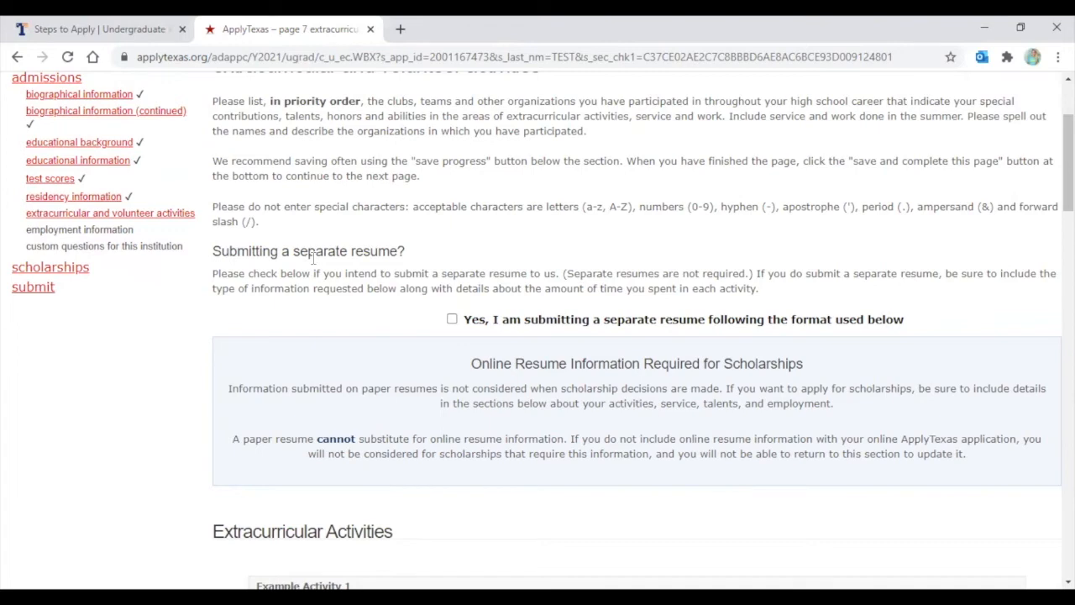
scroll(326, 298, down, 1)
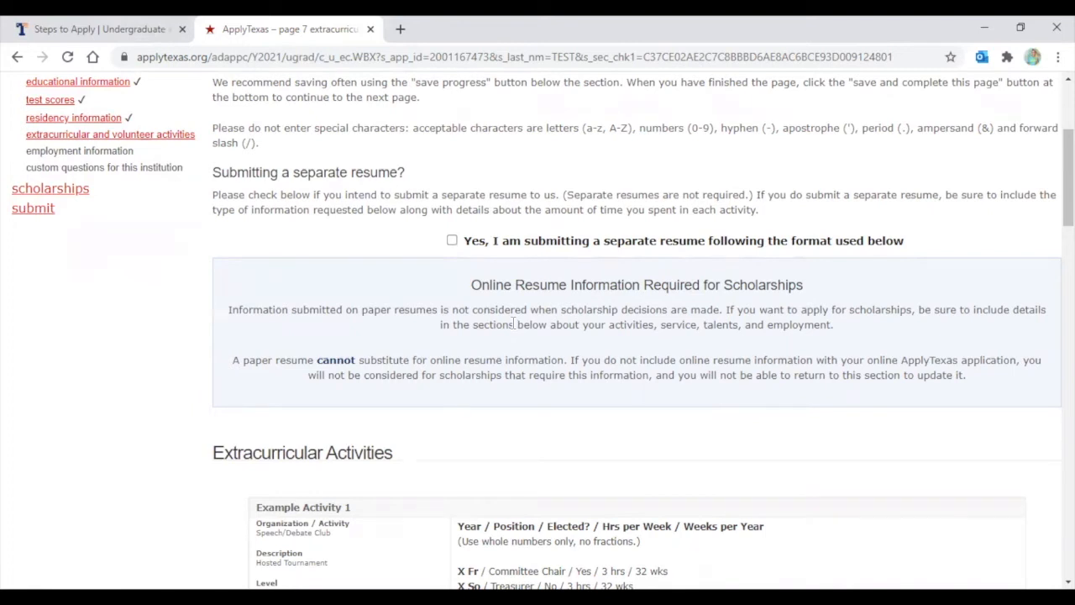
scroll(514, 324, down, 1)
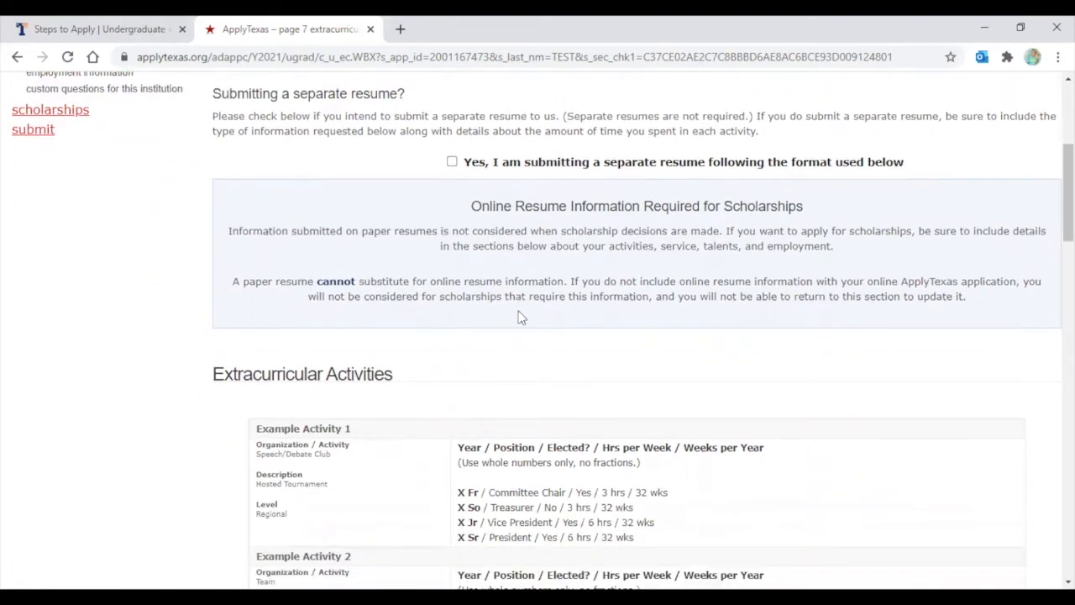
scroll(415, 184, down, 1)
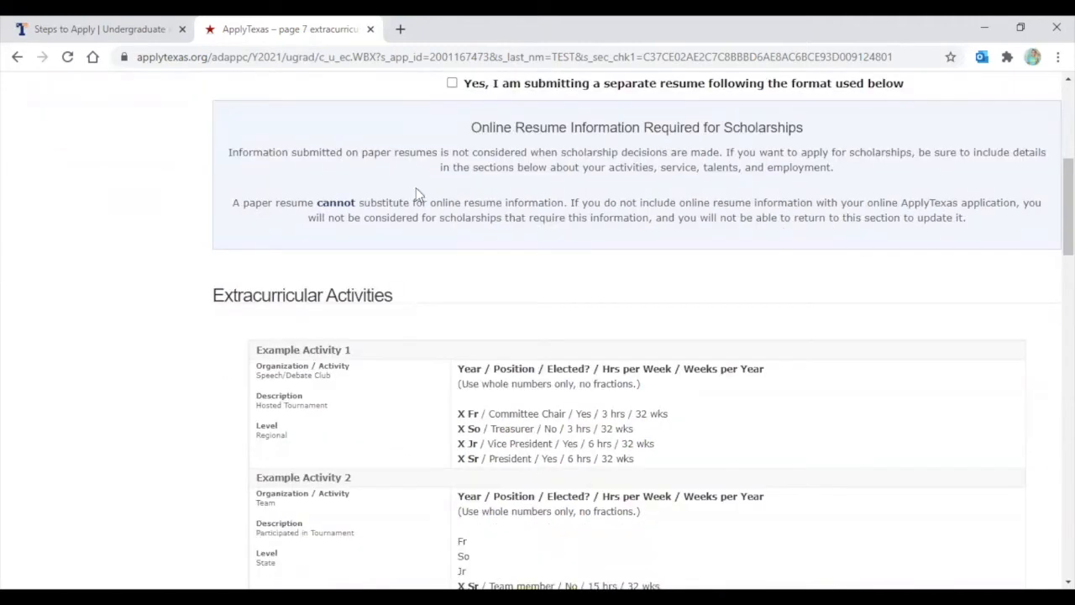
scroll(545, 165, down, 4)
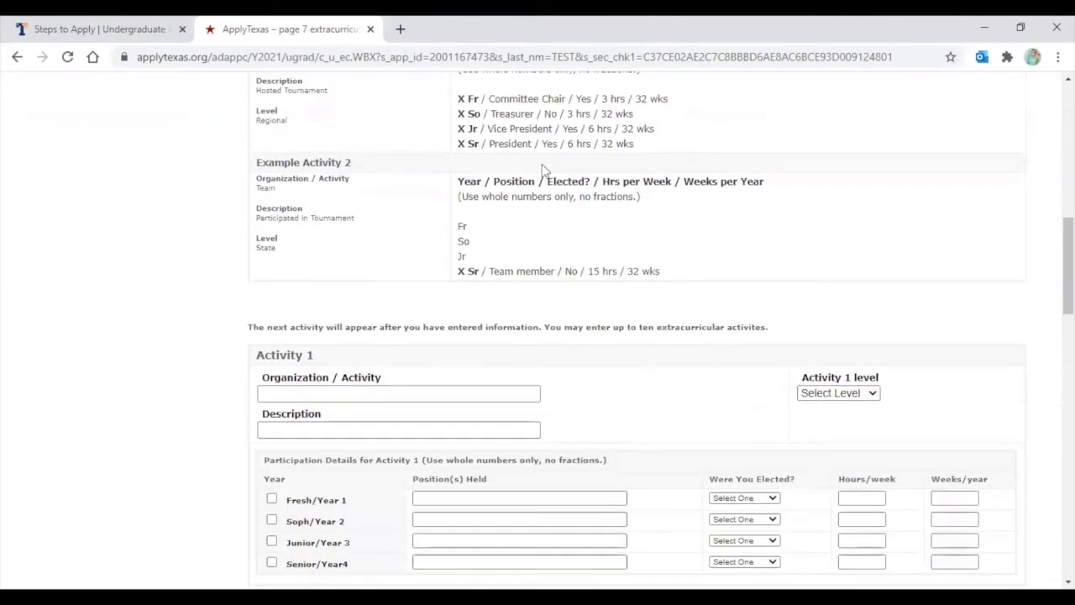
scroll(542, 170, down, 1)
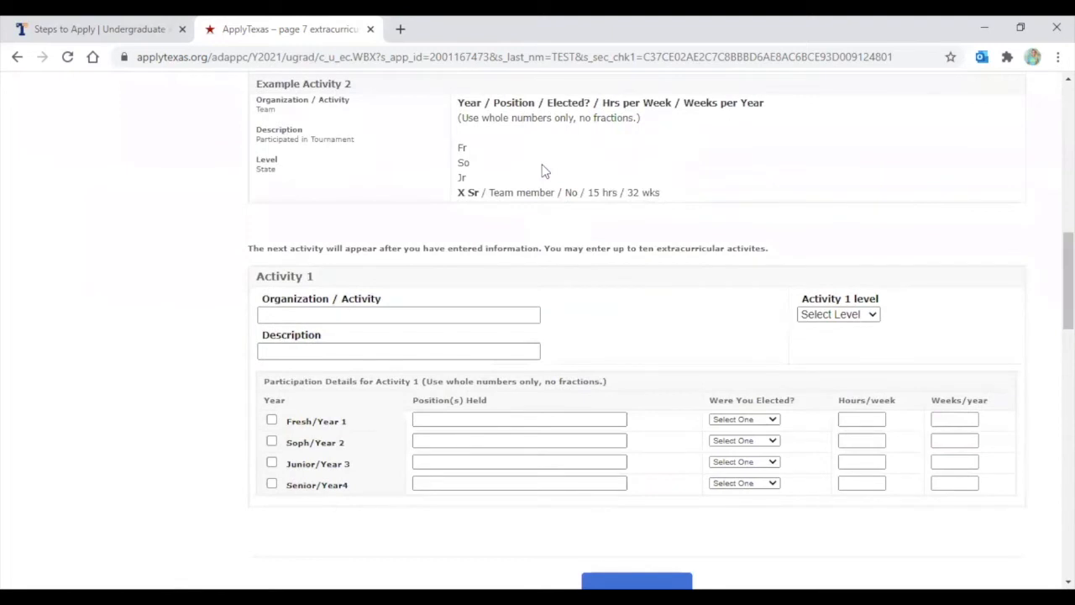
scroll(542, 171, down, 1)
Enter Activity 1 as 'John Tyler High School Band' with description 'Play the trumpet'
click(285, 238)
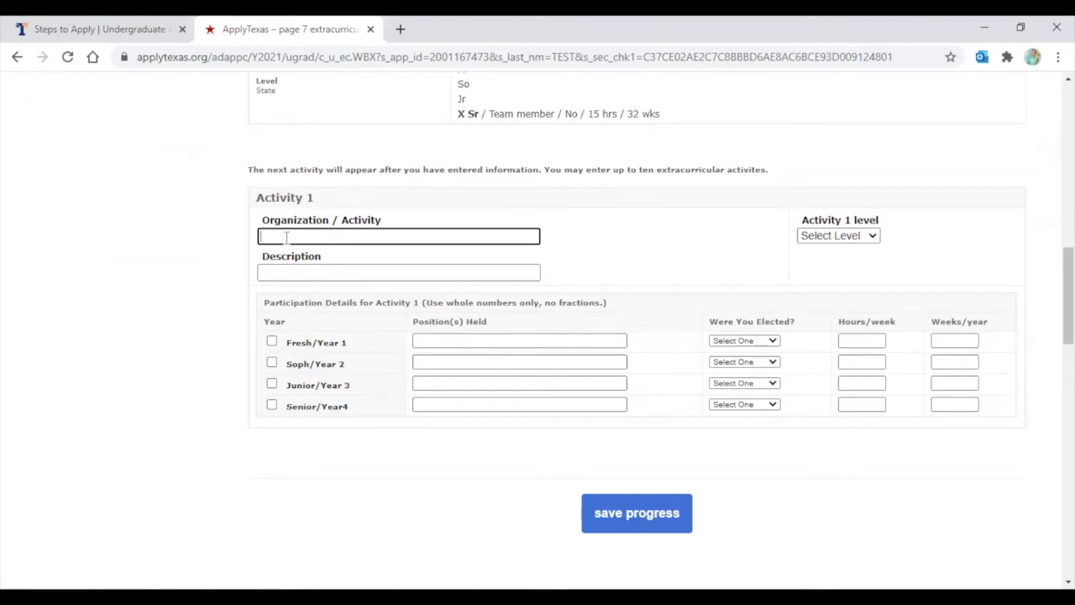
text(John Tyler High School )
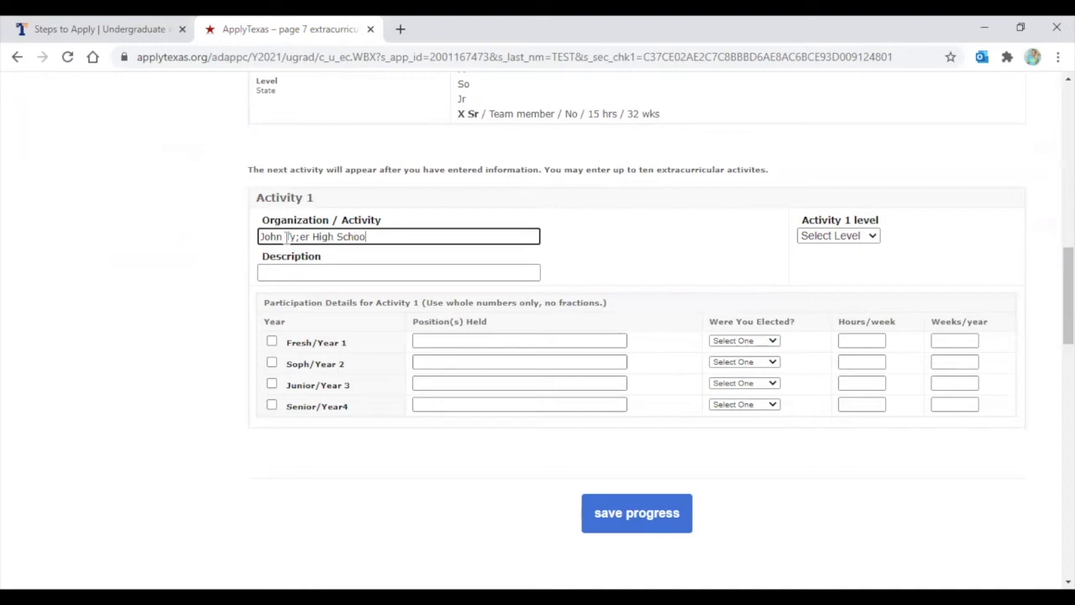
text(Band)
click(300, 237)
key(BackSpace)
text(l)
click(282, 271)
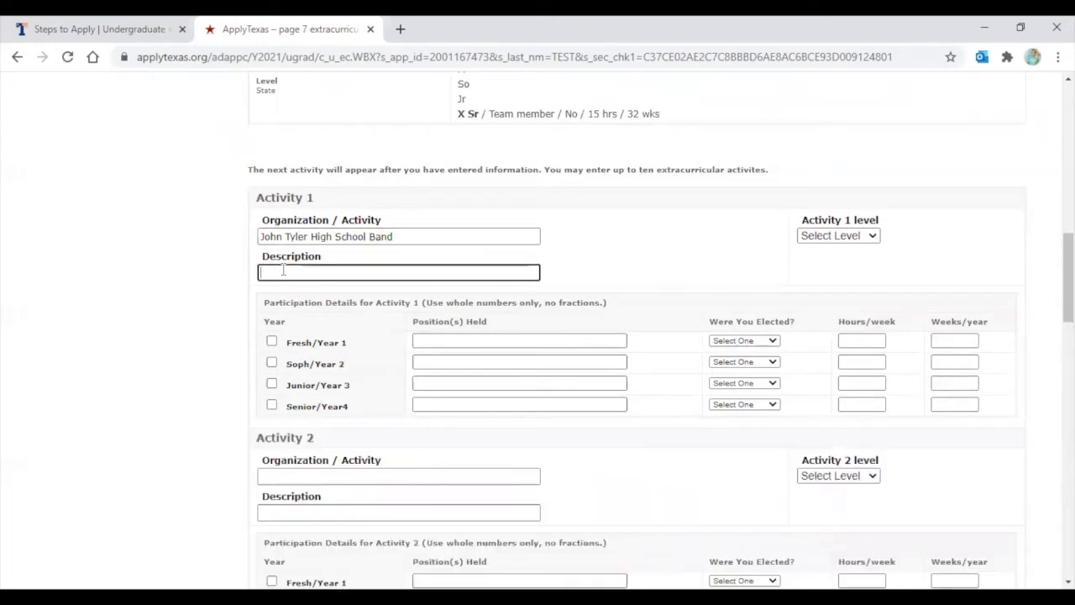
text(Play the trumpet)
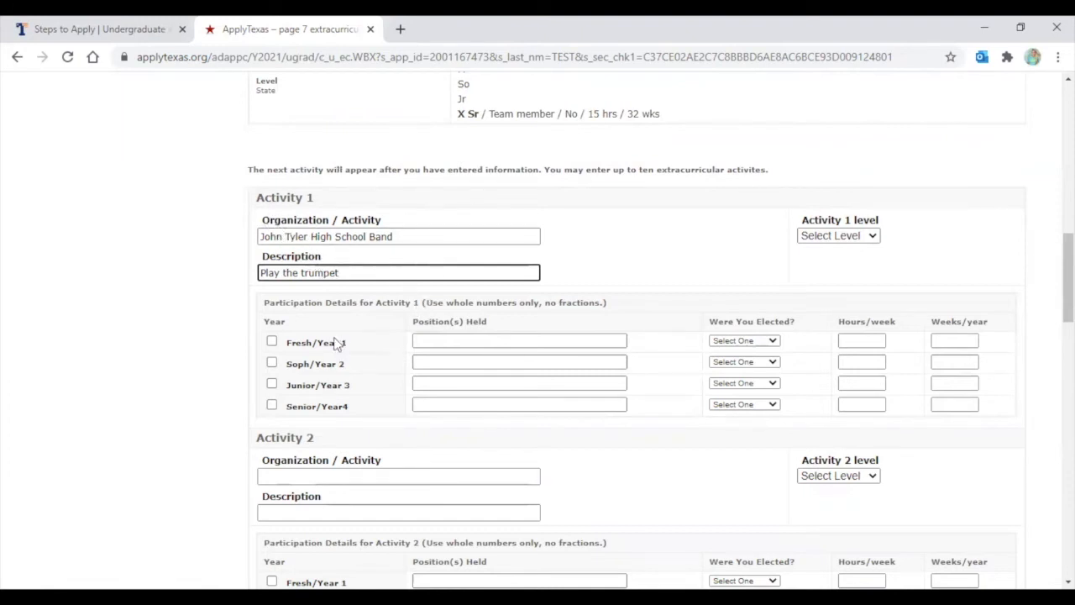
Tick all four high school years for the band and enter Member as each year's position
click(271, 340)
click(271, 362)
click(271, 383)
click(271, 405)
click(428, 340)
text(Mem)
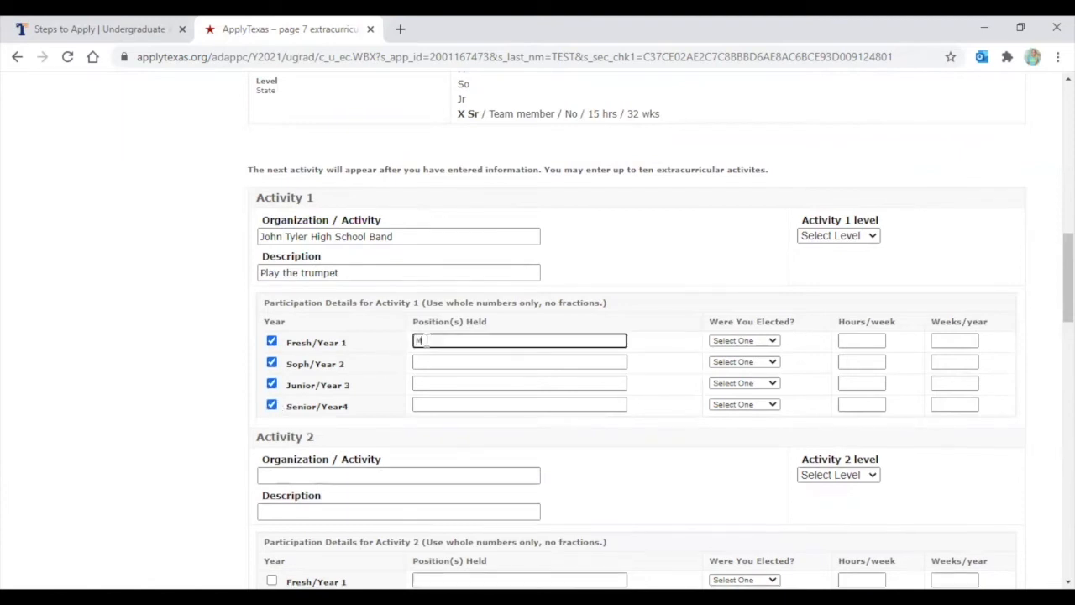
text(ber)
click(453, 361)
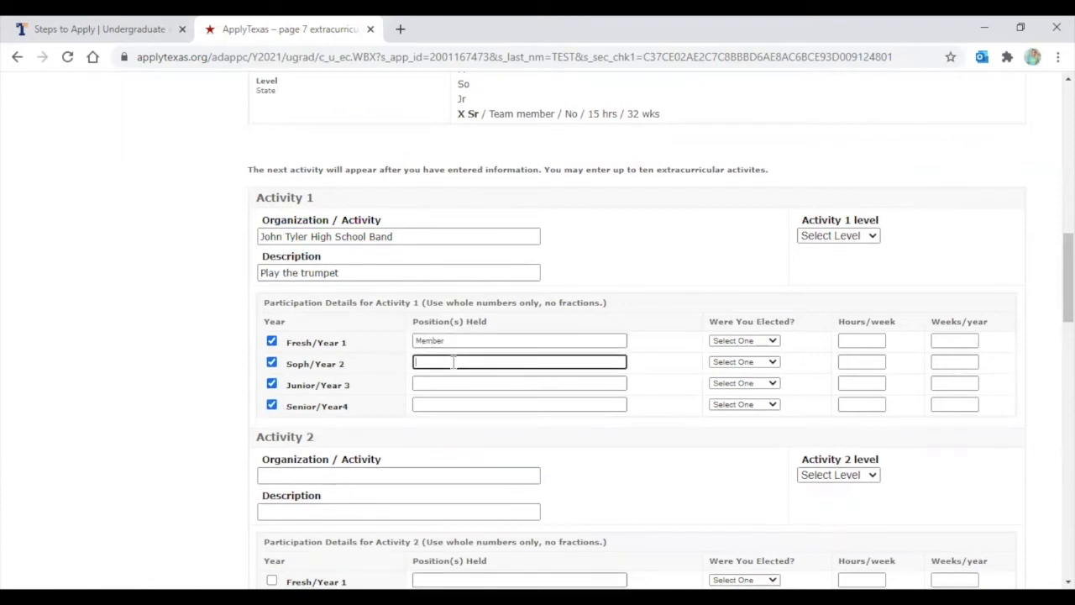
text(Member)
click(432, 382)
text(Member)
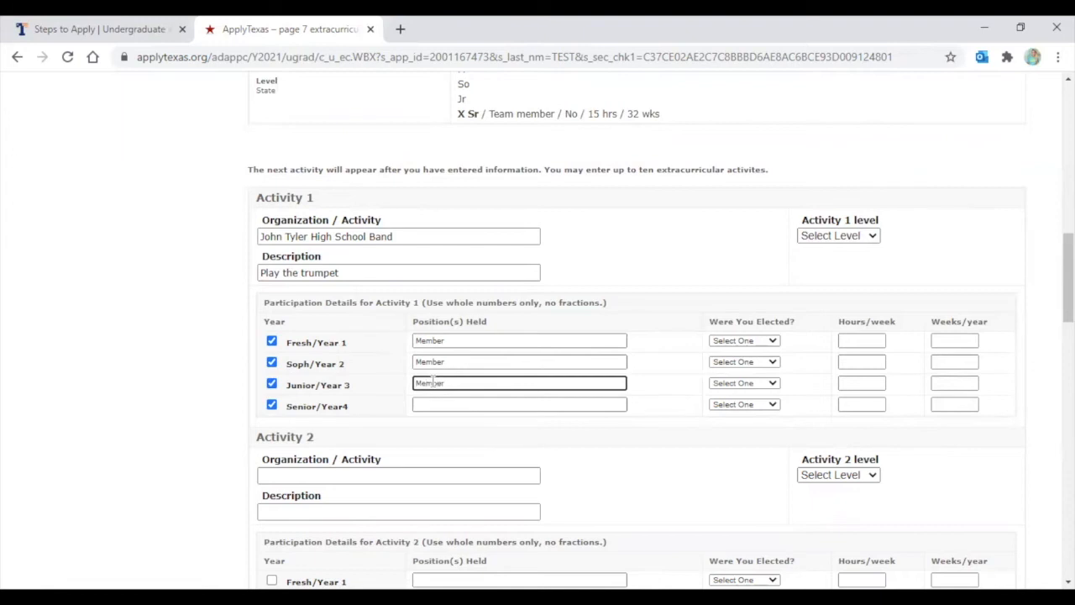
click(429, 404)
text(Member)
click(636, 256)
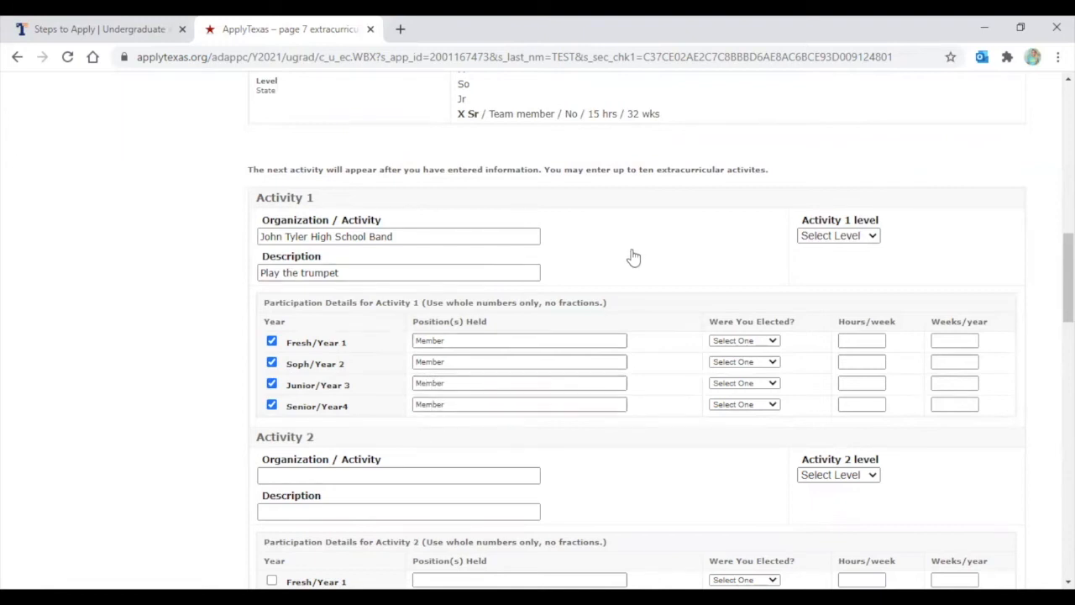
Set 'Were You Elected?' to Not Applicable for freshman through senior years
click(743, 341)
click(739, 382)
click(749, 362)
click(750, 404)
click(751, 383)
click(750, 423)
click(746, 404)
click(752, 445)
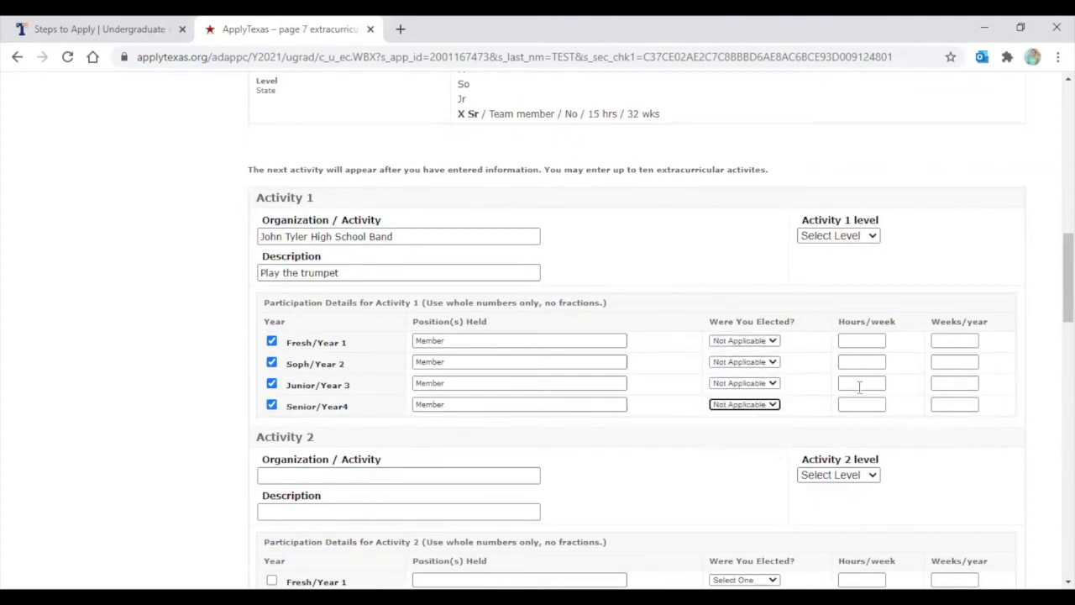
Enter 12 hours per week for each of the four years
click(863, 342)
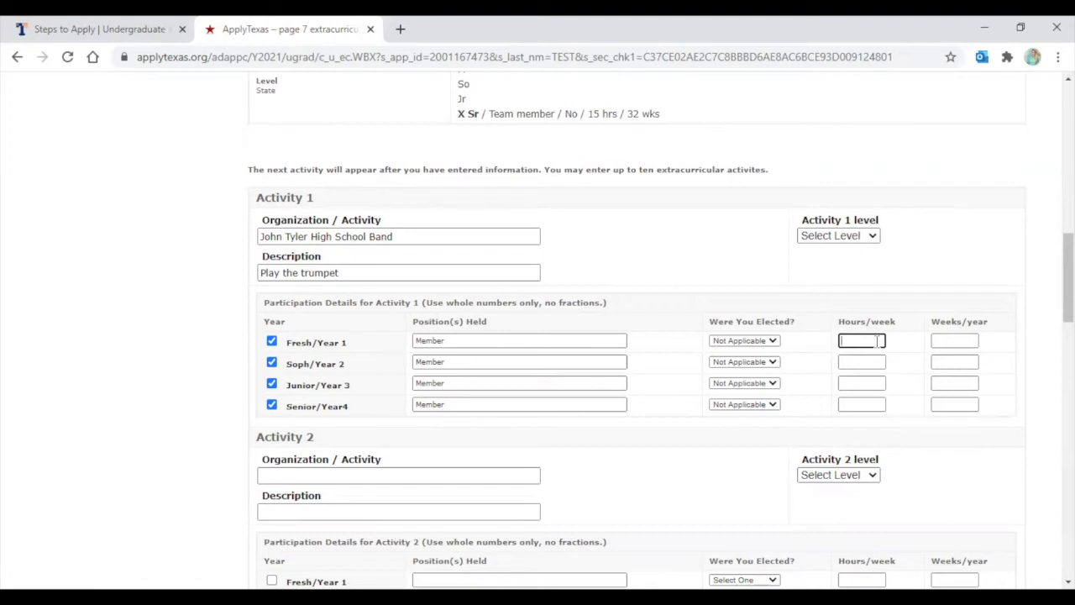
text(12)
click(858, 362)
text(12)
click(857, 384)
text(12)
click(860, 406)
text(12)
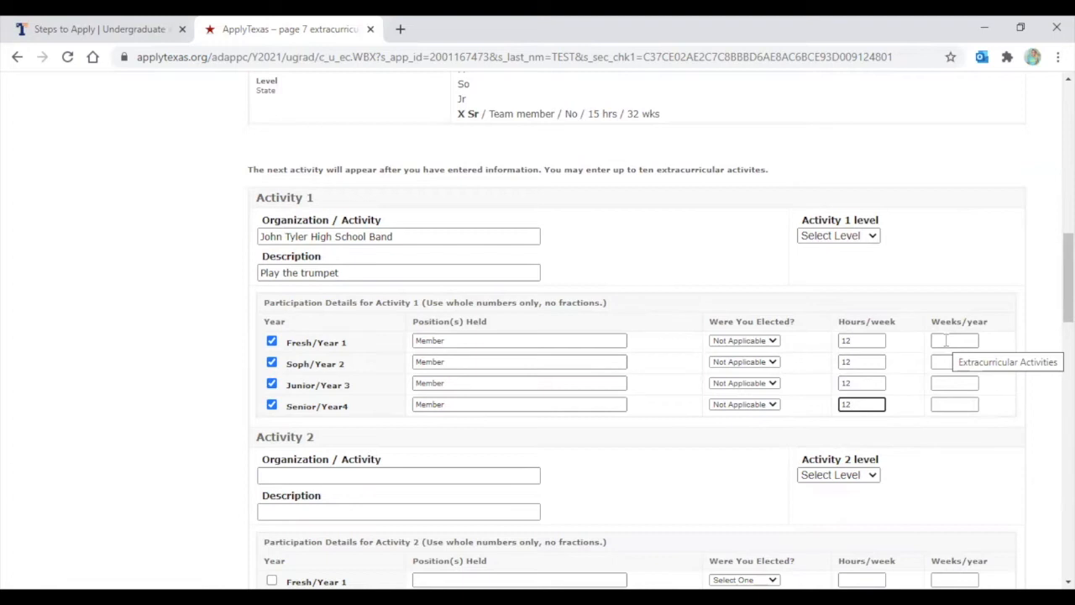
Enter 40 weeks per year for each of the four years
click(945, 340)
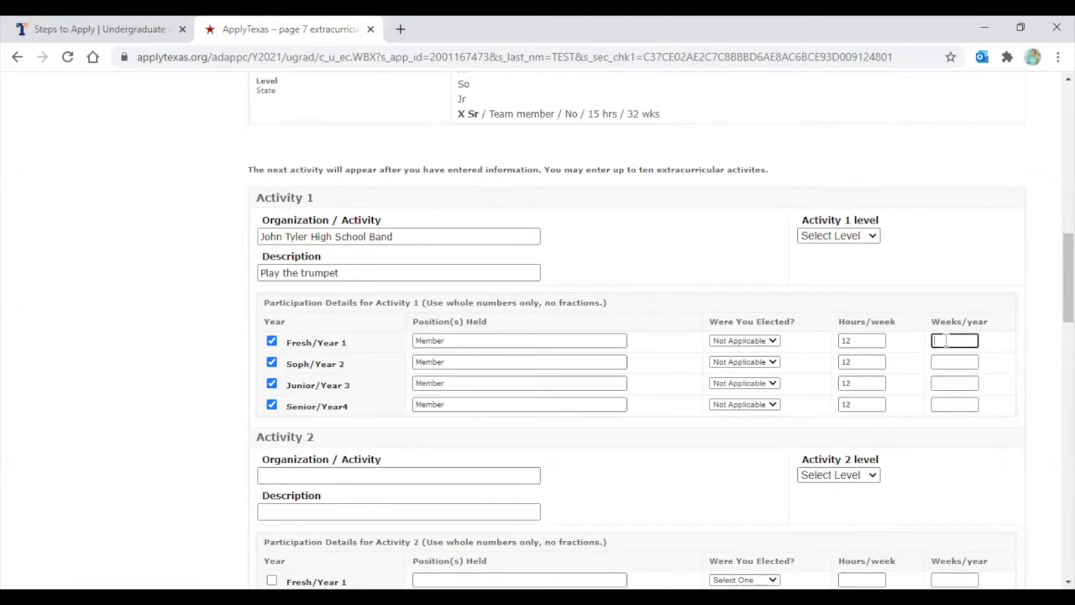
text(40)
click(941, 362)
text(40)
click(951, 384)
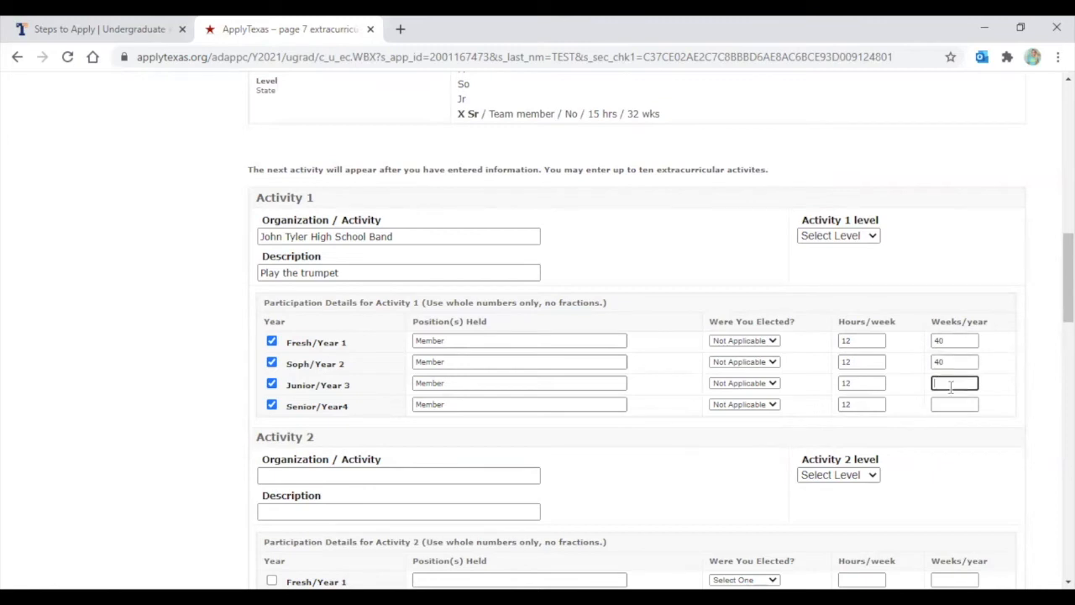
text(40)
click(957, 404)
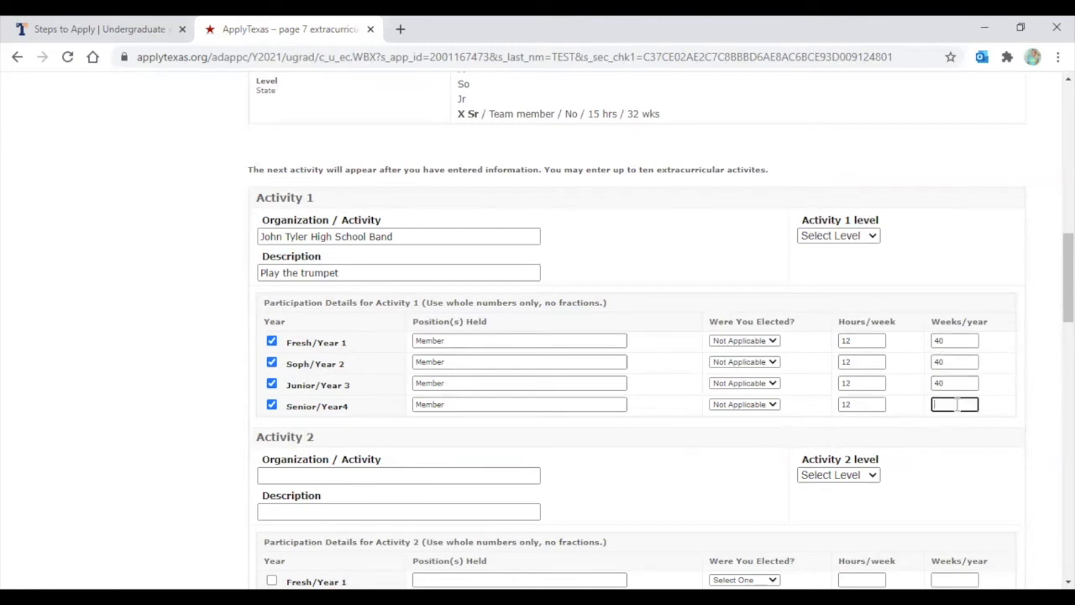
text(40)
Choose DISTRICT as the level for Activity 1, the John Tyler High School Band
scroll(921, 283, down, 1)
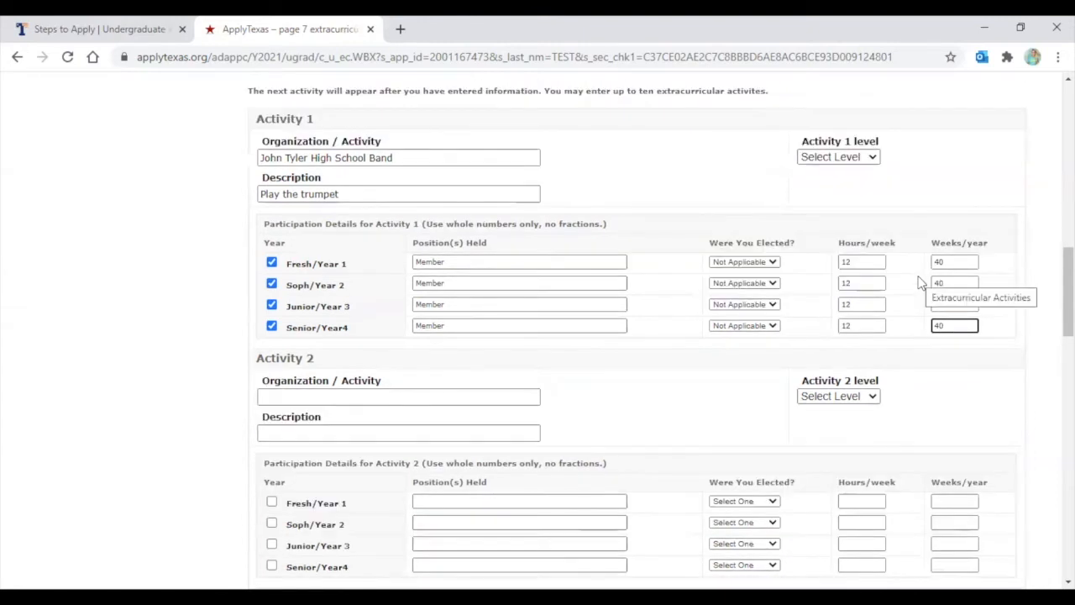
click(844, 160)
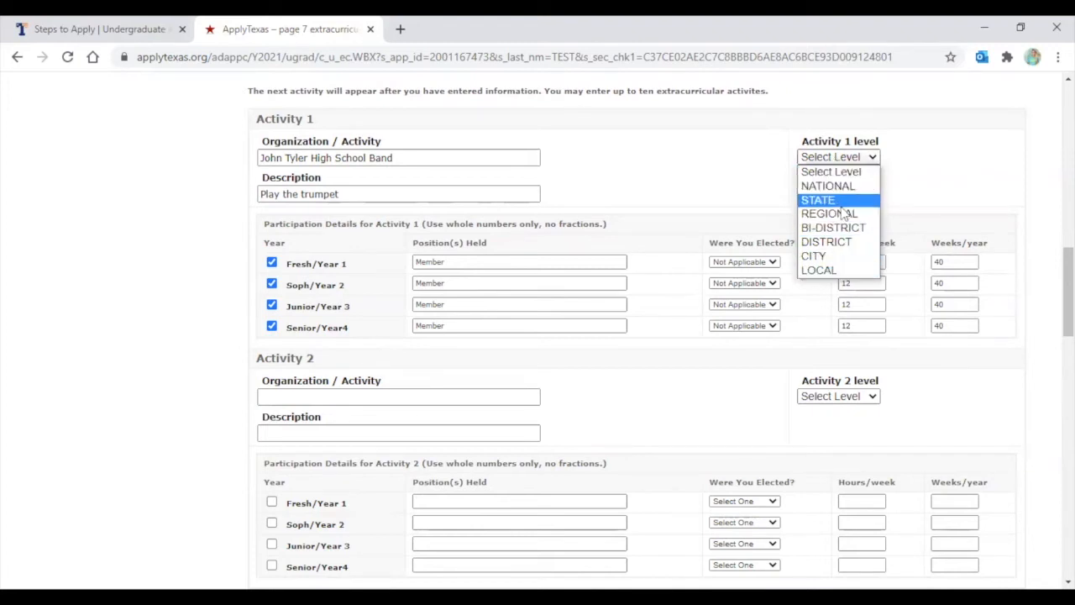
click(845, 242)
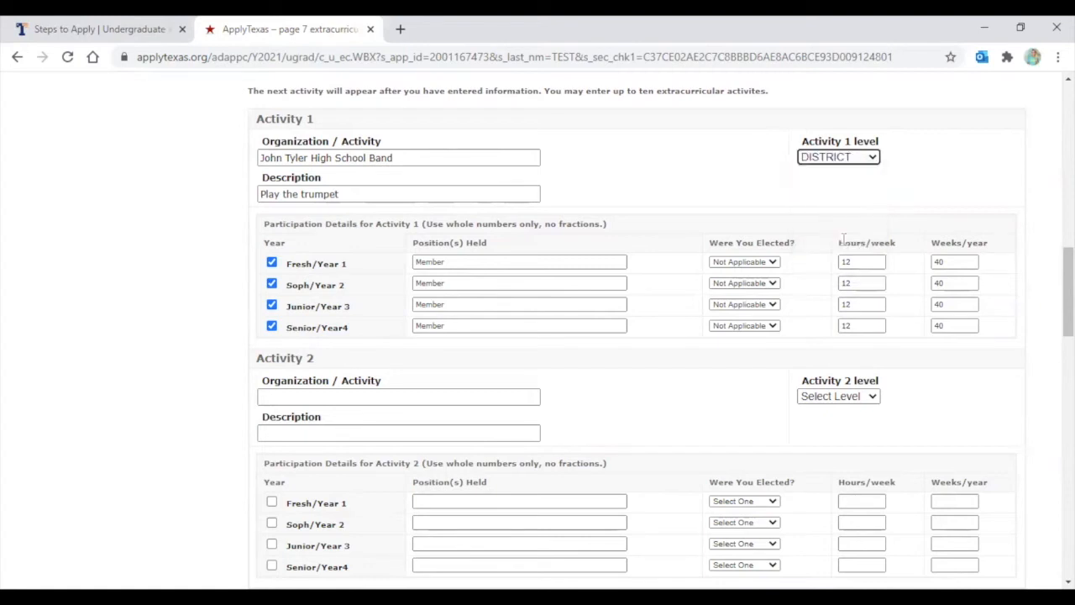
click(773, 203)
scroll(396, 187, down, 2)
Enter Activity 2 as John Tyler High School Track Team with the description 'Ran track'
click(292, 238)
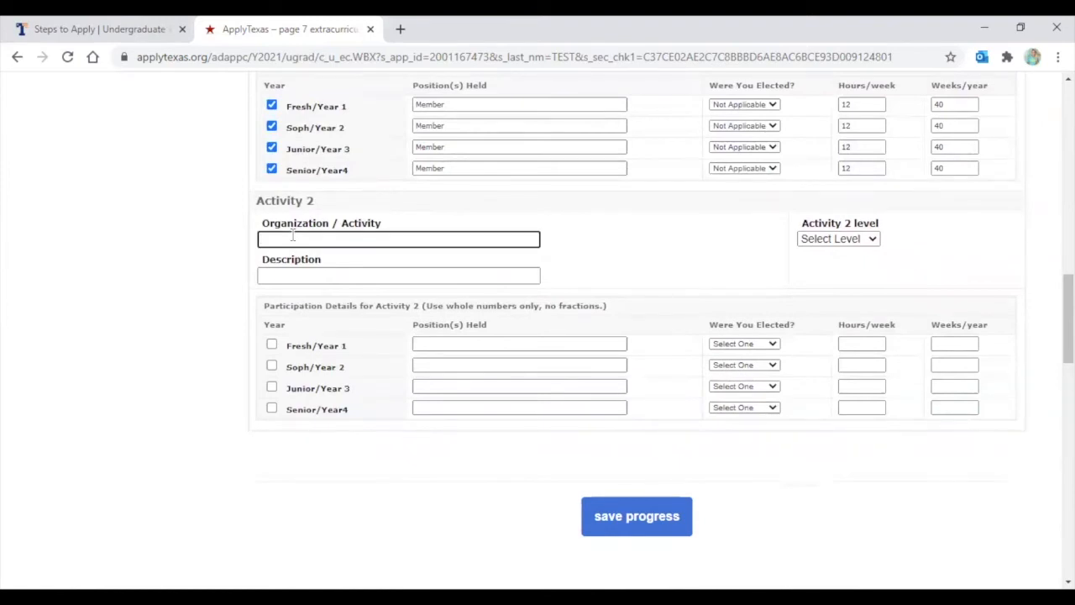
text(John Tyler High School Track Team)
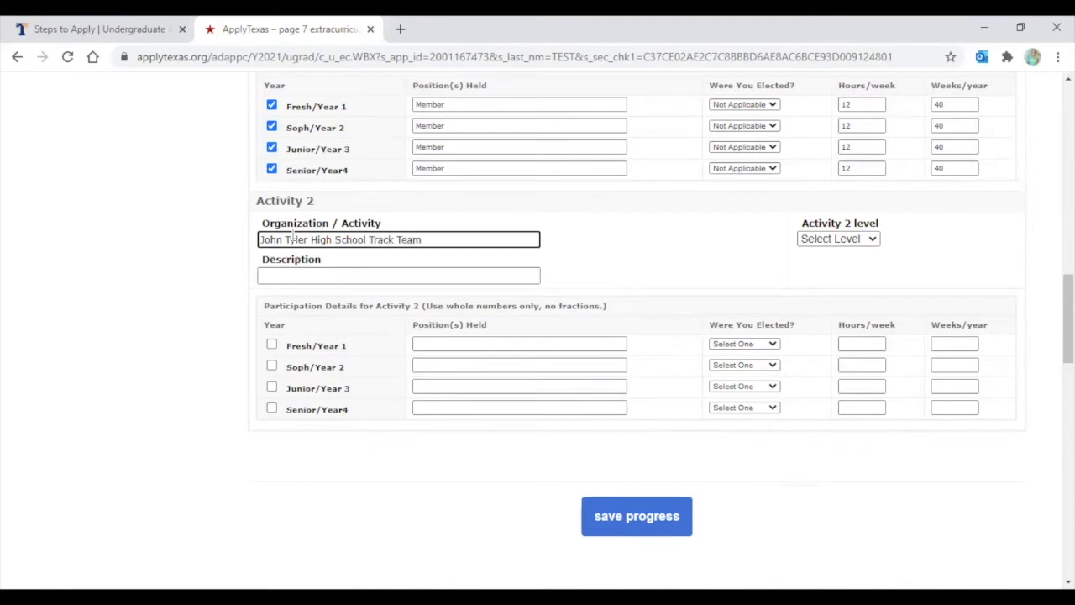
click(286, 276)
text(Ran t)
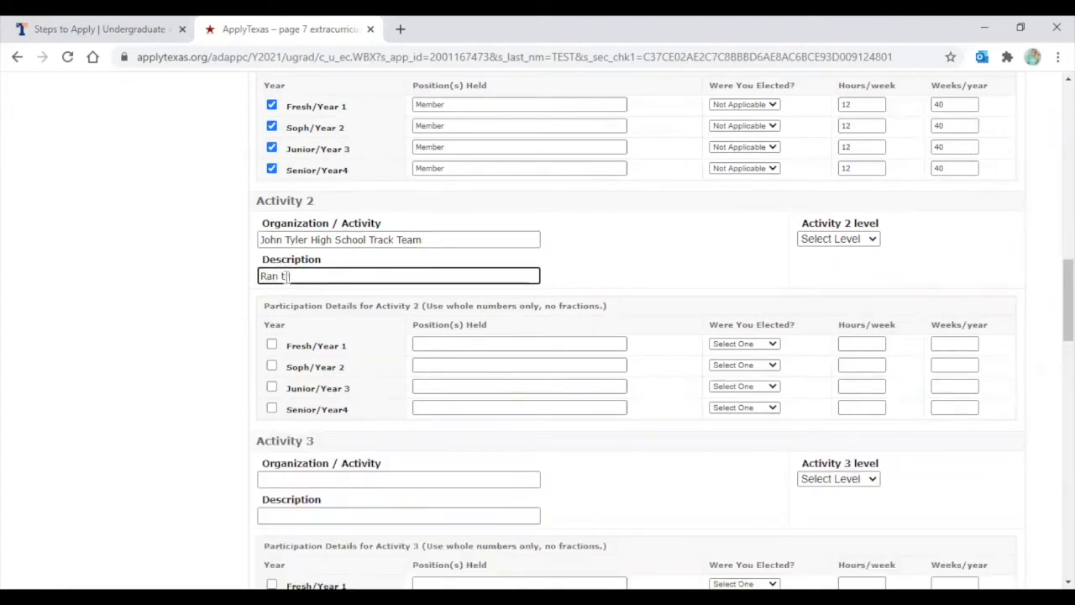
text(rack)
click(233, 282)
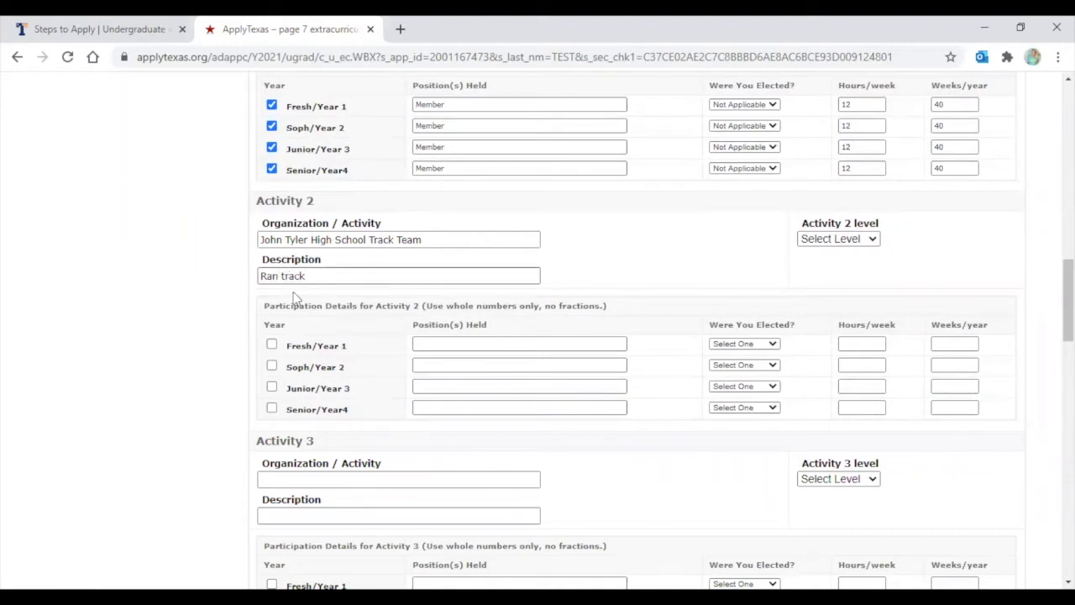
Tick sophomore, junior and senior years for track with positions Member, Member and Captain
click(271, 365)
click(272, 388)
click(271, 409)
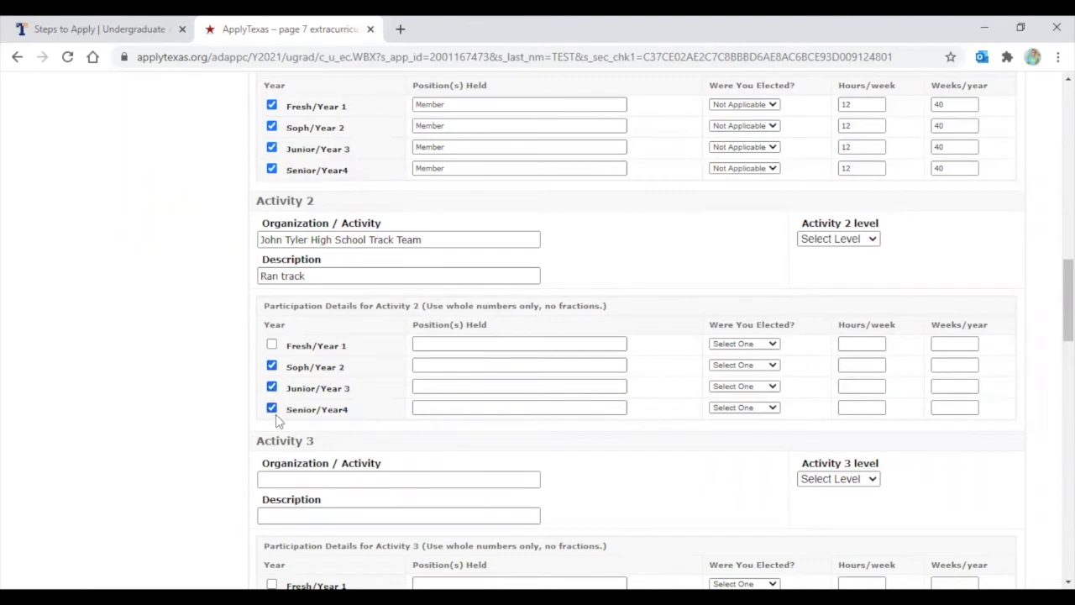
click(423, 366)
text(Member)
click(447, 386)
text(Member)
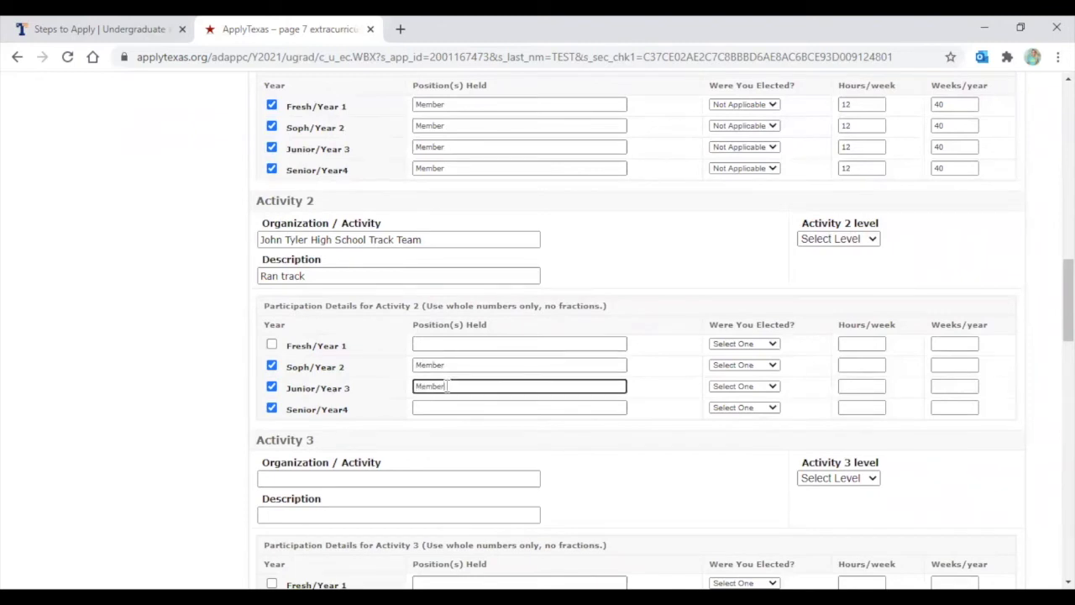
click(430, 407)
text(Cap)
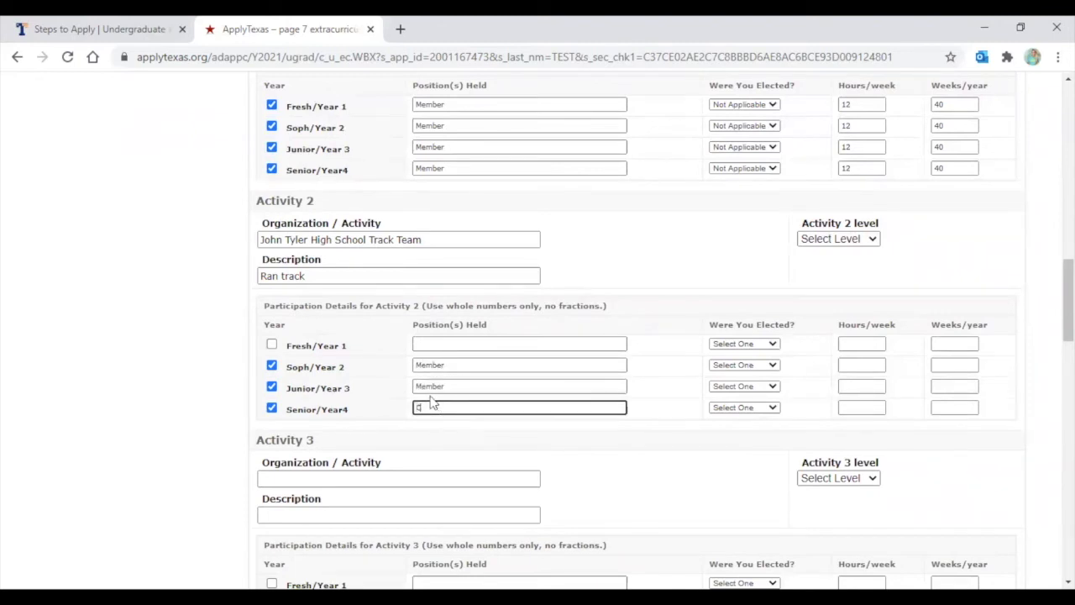
text(tain)
click(508, 440)
click(434, 408)
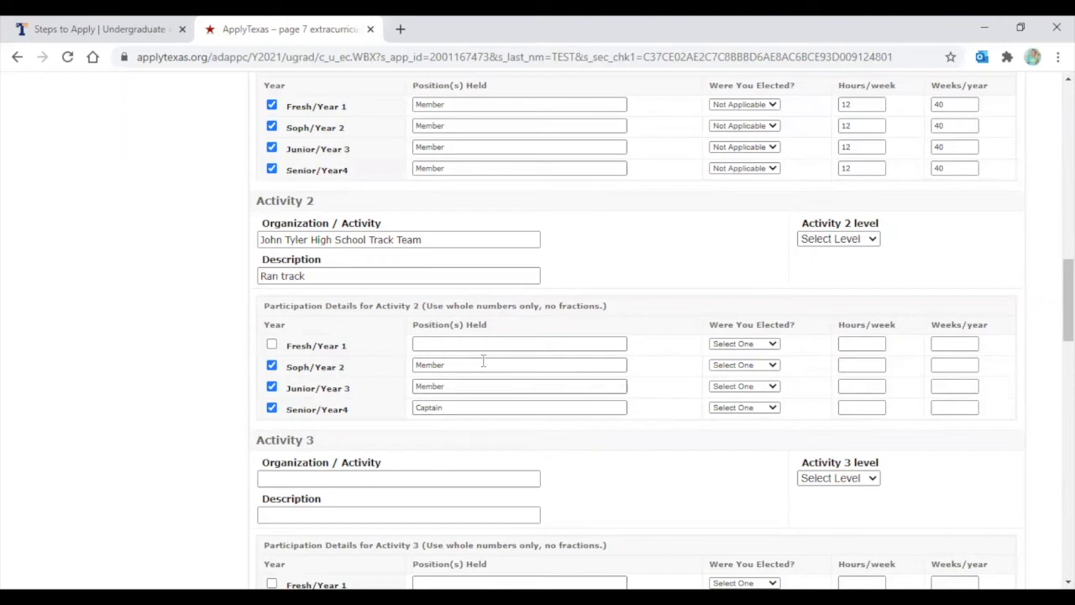
Set Elected to Not Applicable, Not Applicable and Yes for sophomore through senior years
click(741, 366)
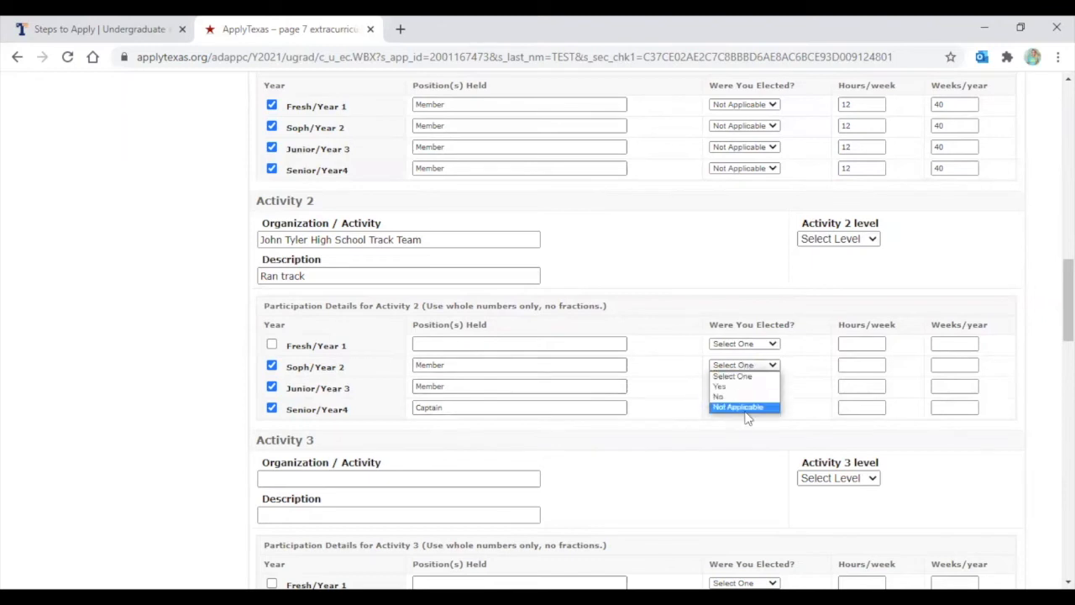
click(746, 407)
click(744, 386)
click(748, 430)
click(749, 406)
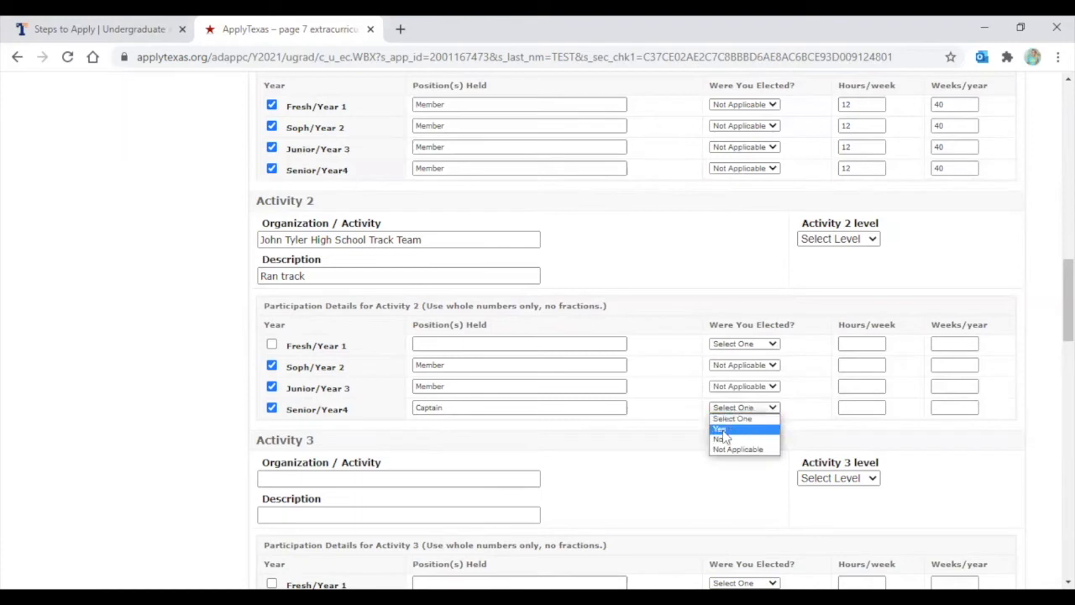
click(720, 430)
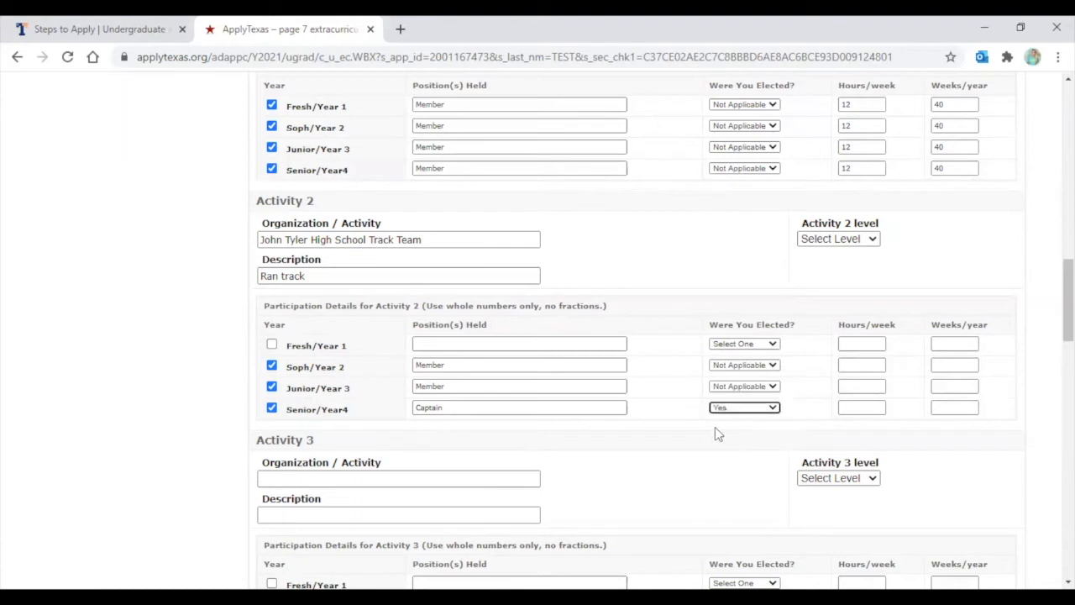
Enter 8 hours per week for sophomore through senior years, clearing the freshman box
click(855, 343)
text(8)
click(852, 365)
text(8)
click(856, 388)
text(8)
click(857, 408)
text(8)
click(857, 344)
key(BackSpace)
Enter 30 weeks per year for the sophomore through senior track years
click(953, 364)
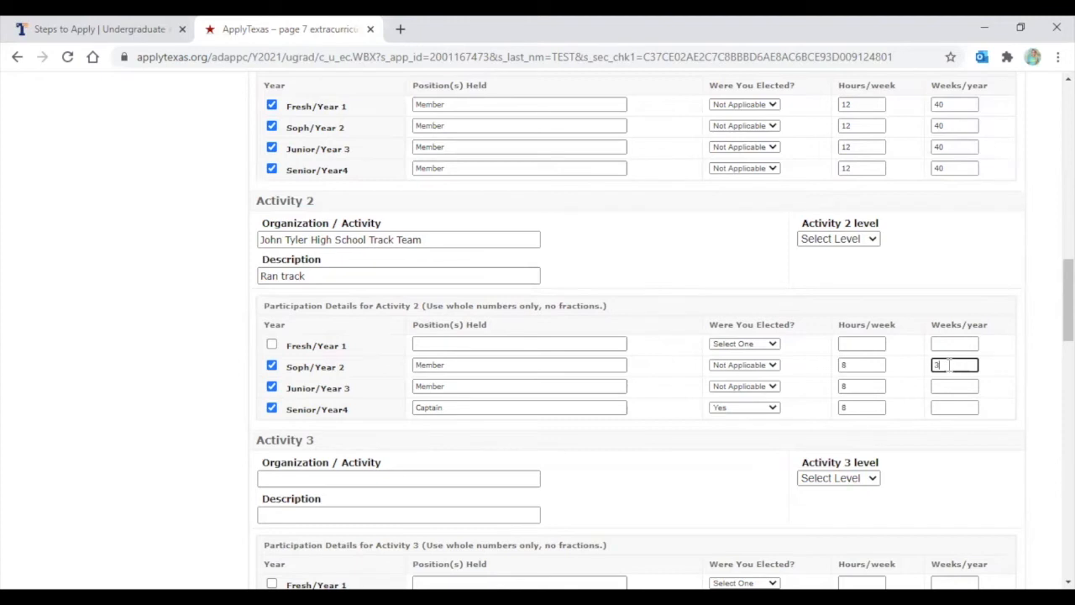
click(945, 385)
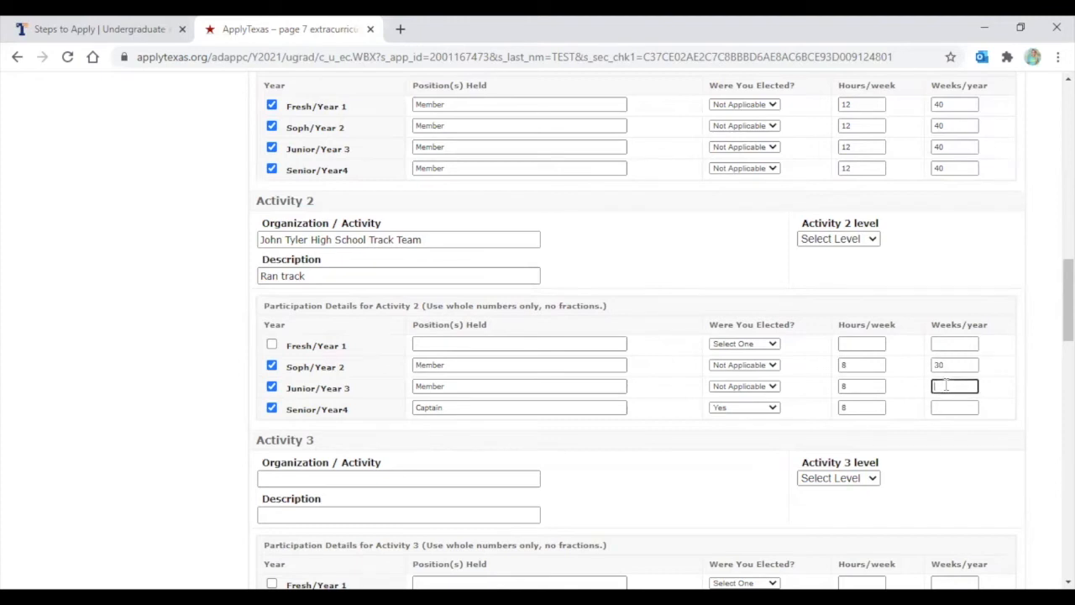
click(955, 410)
text(30)
click(744, 453)
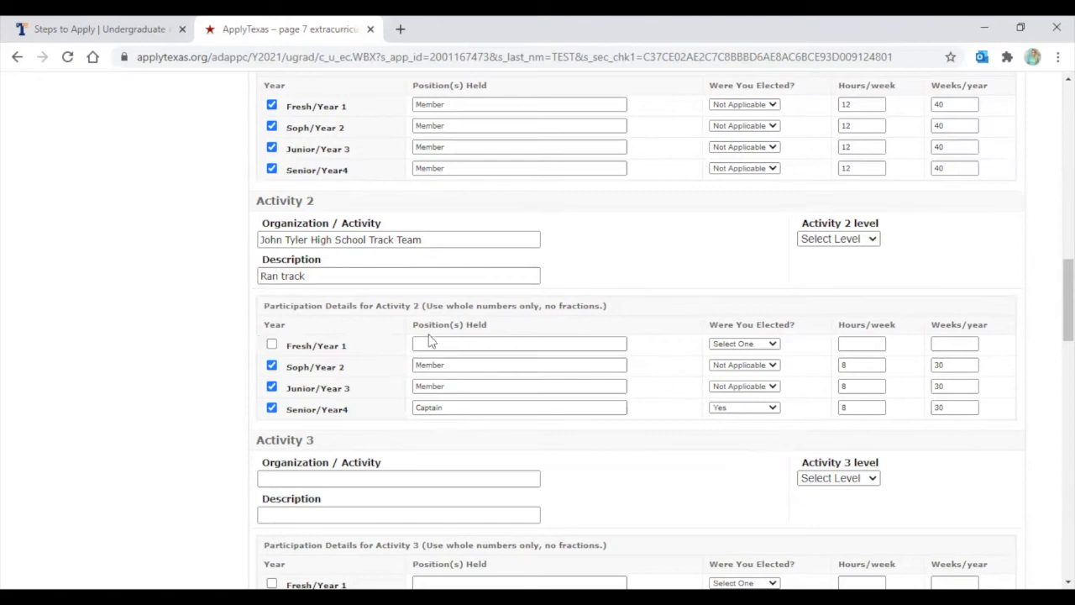
Choose DISTRICT as the level for Activity 2, the track team
scroll(417, 349, down, 1)
scroll(159, 346, down, 1)
scroll(252, 302, down, 2)
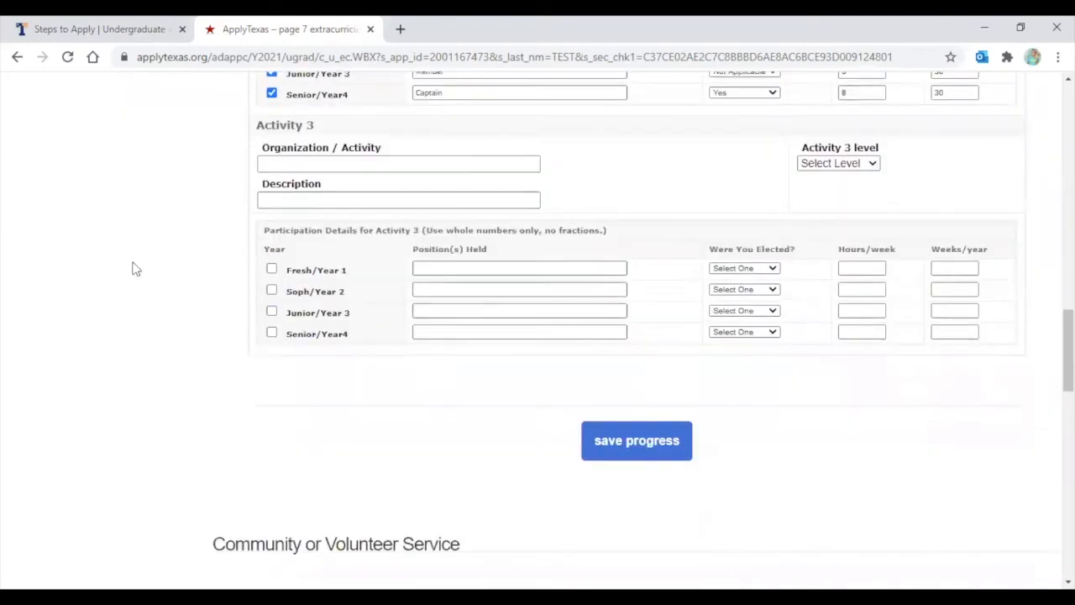
scroll(848, 260, up, 2)
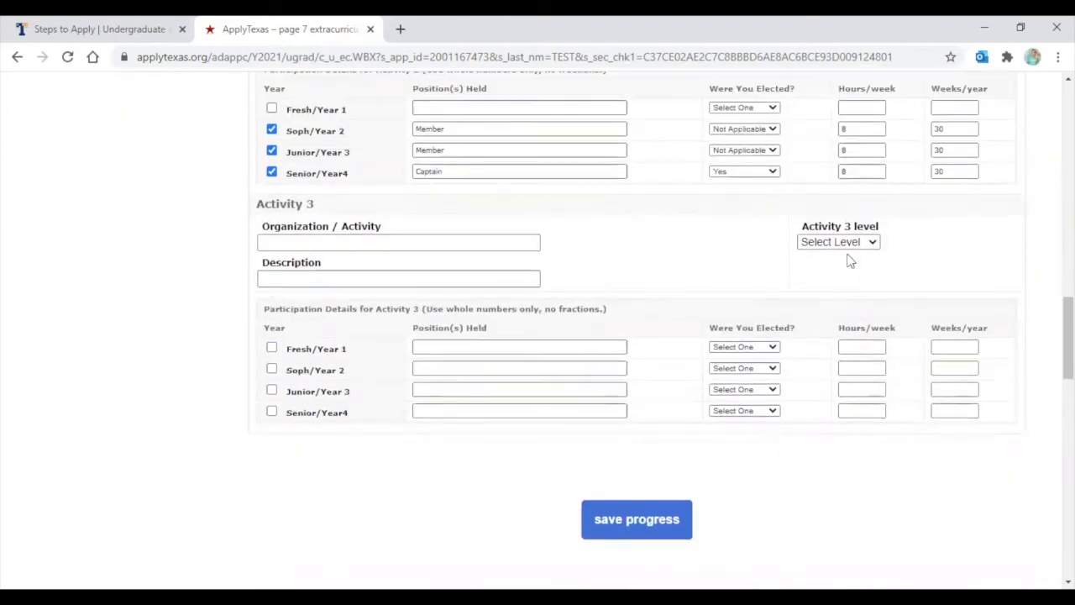
scroll(865, 241, up, 1)
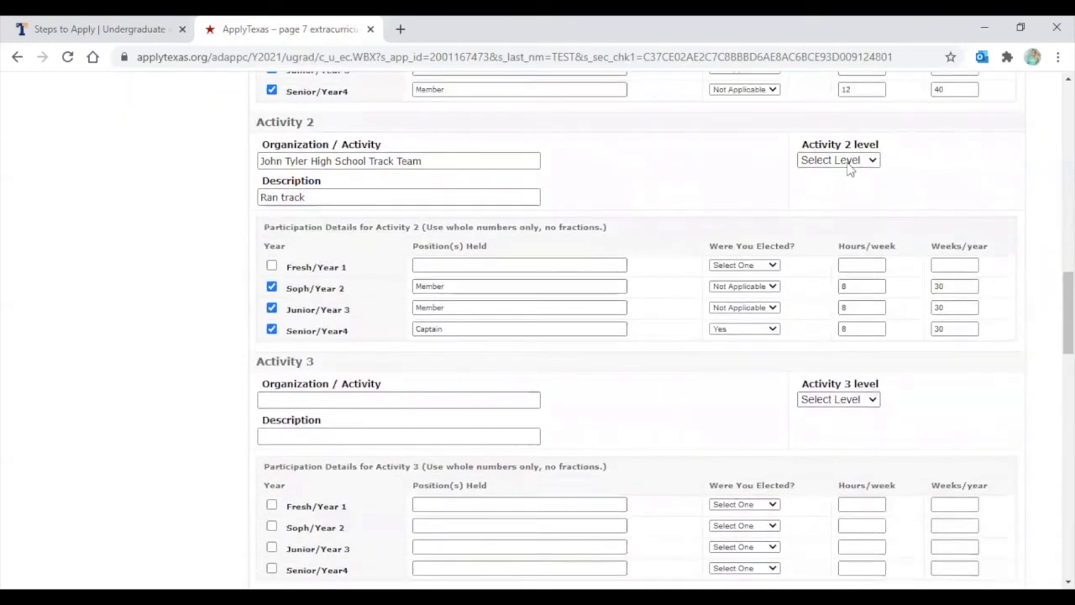
click(842, 162)
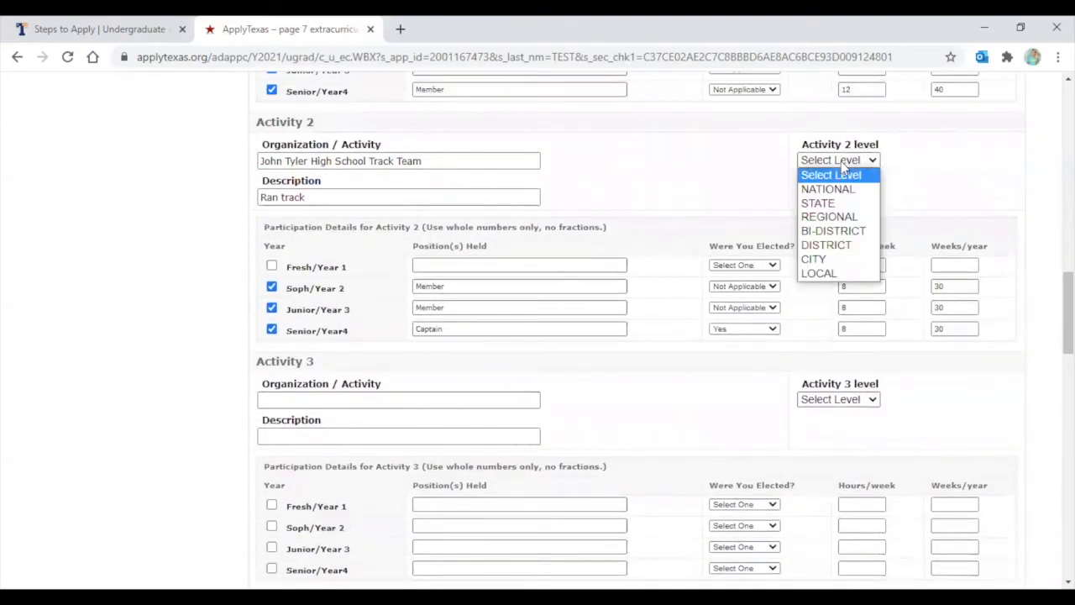
click(826, 244)
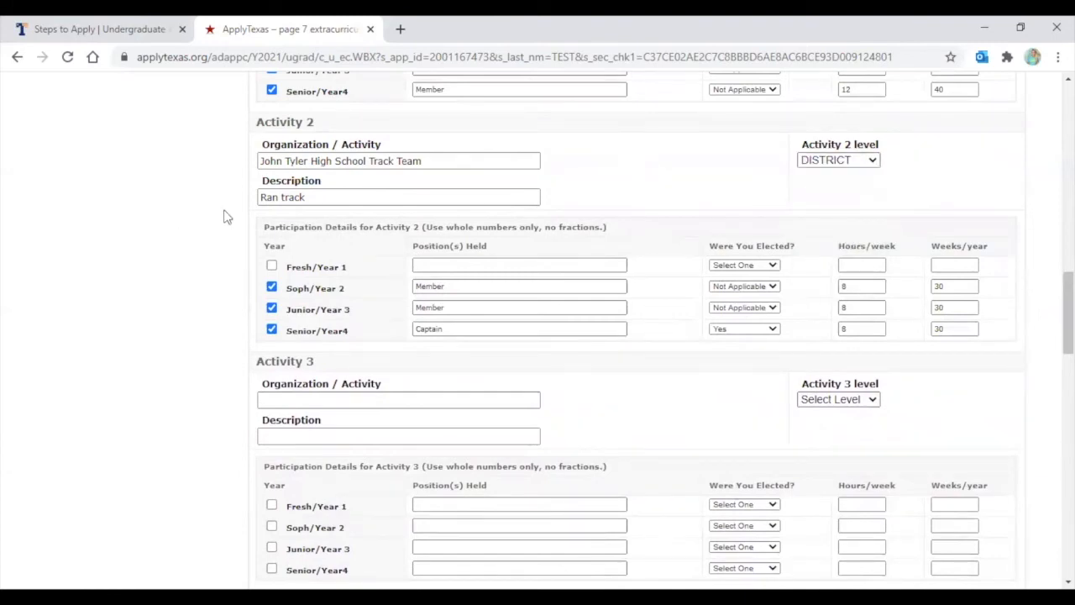
scroll(230, 233, down, 2)
scroll(233, 238, down, 4)
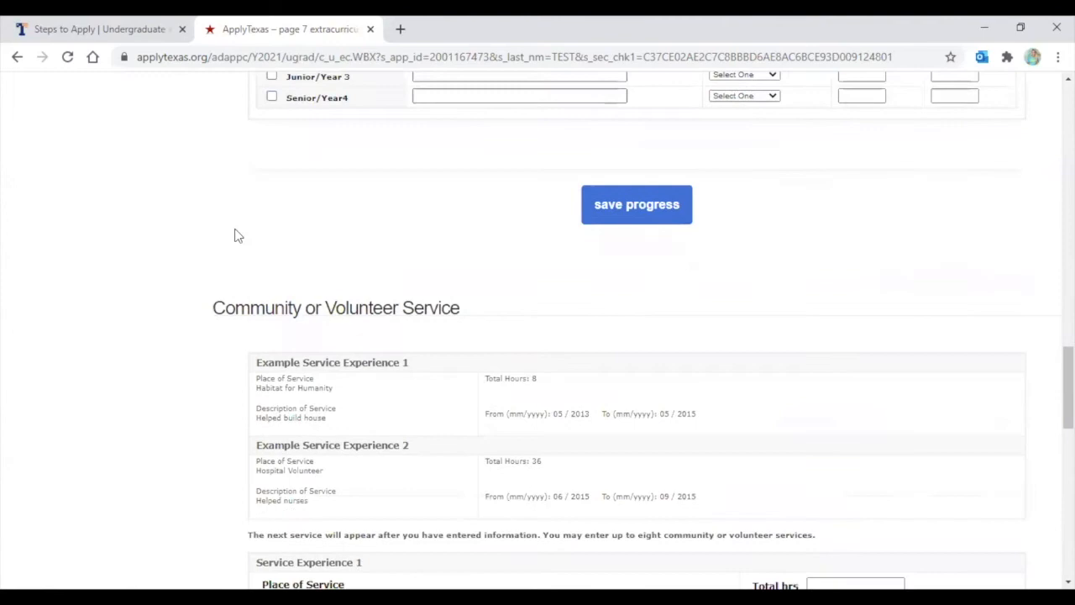
Save the band and track activities and scroll down to the Service Experience 1 fields
click(651, 214)
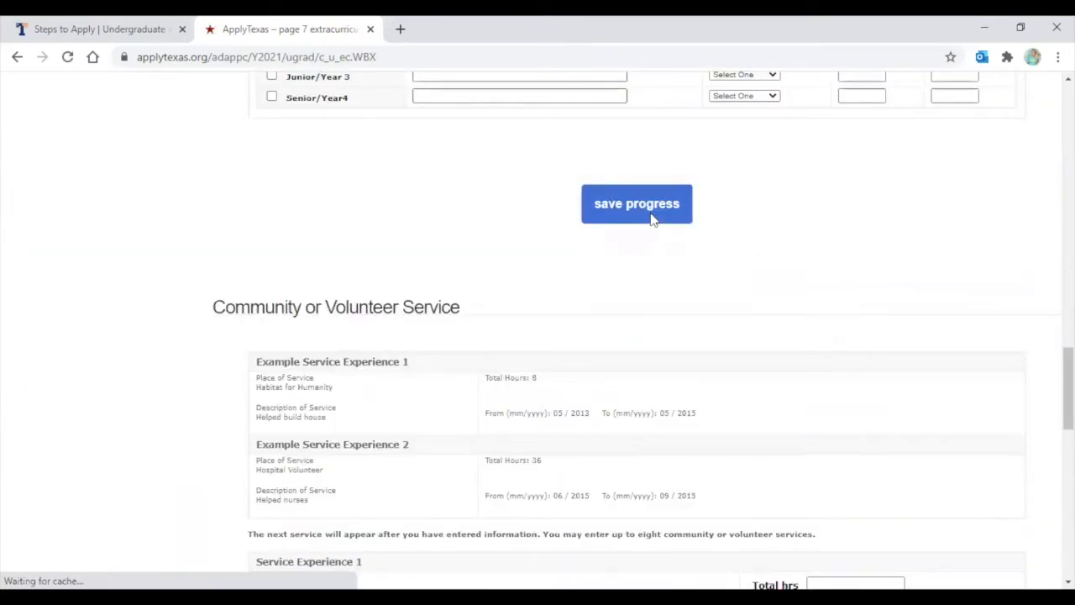
scroll(651, 216, up, 8)
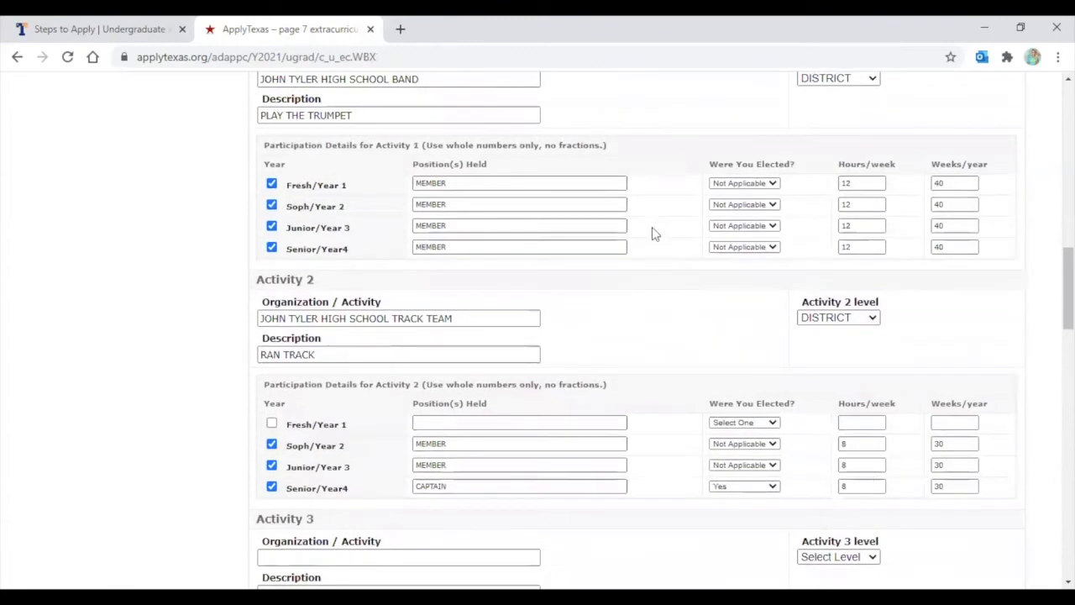
scroll(653, 226, down, 7)
scroll(439, 271, down, 2)
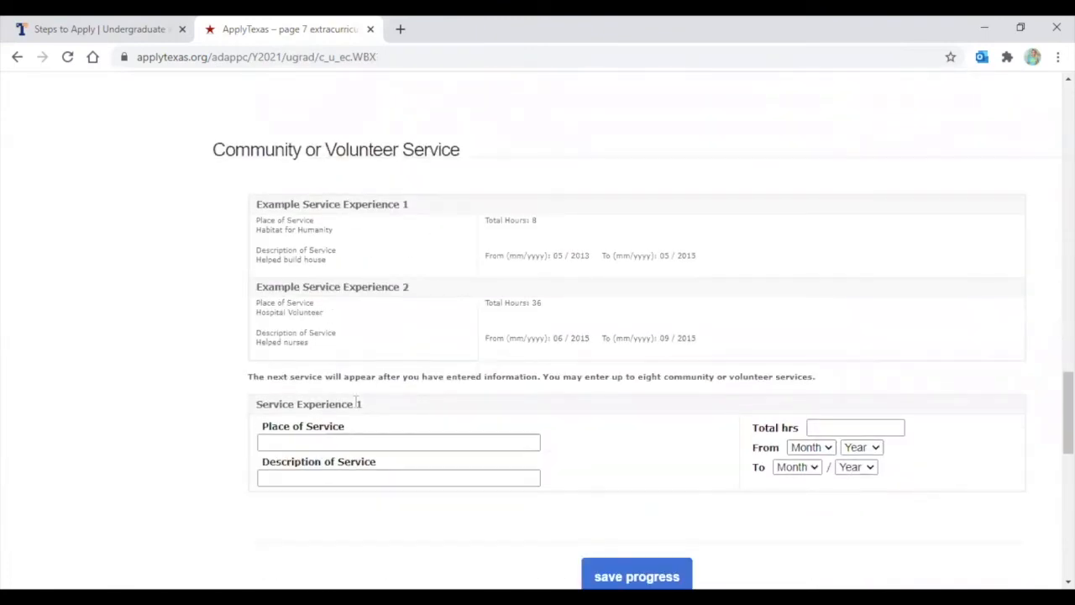
Enter East Texas Food Bank as the service place and 'Organized care packages' as its description
scroll(356, 403, down, 1)
click(313, 361)
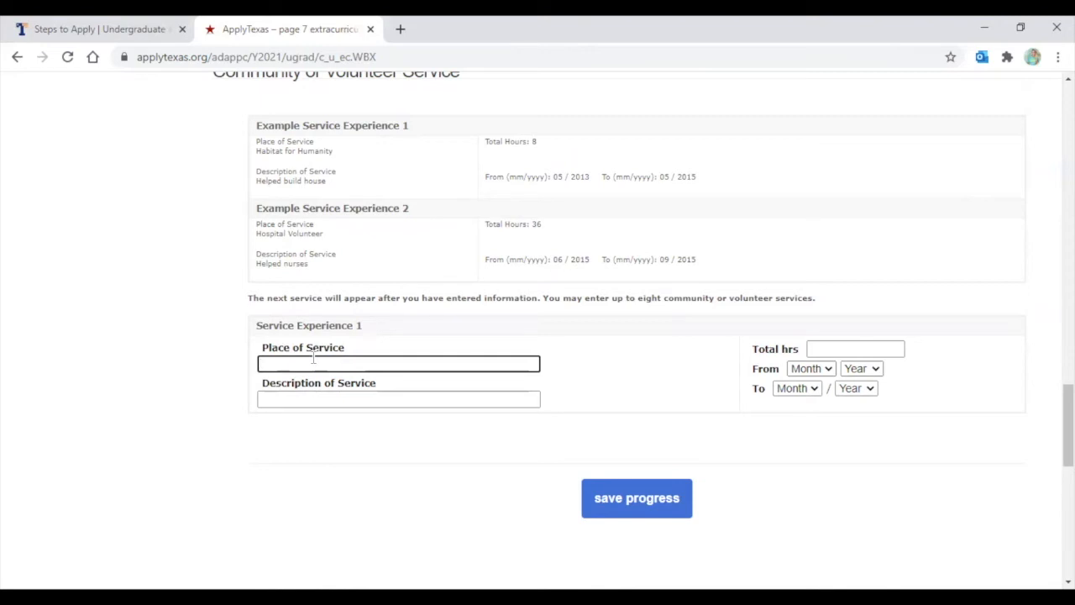
text(East Texas)
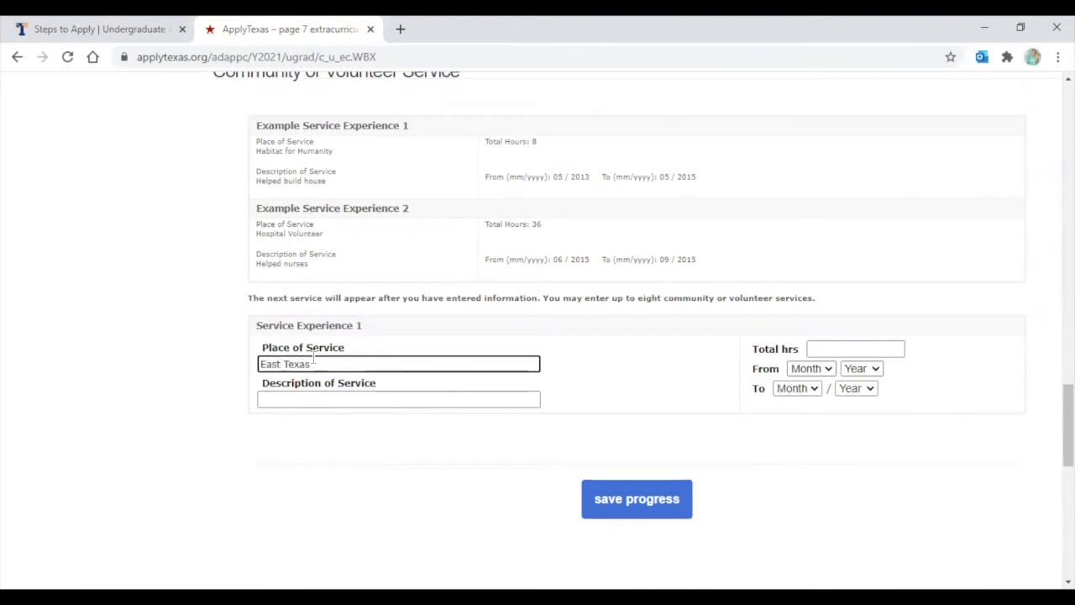
text( Food Bankn)
click(308, 398)
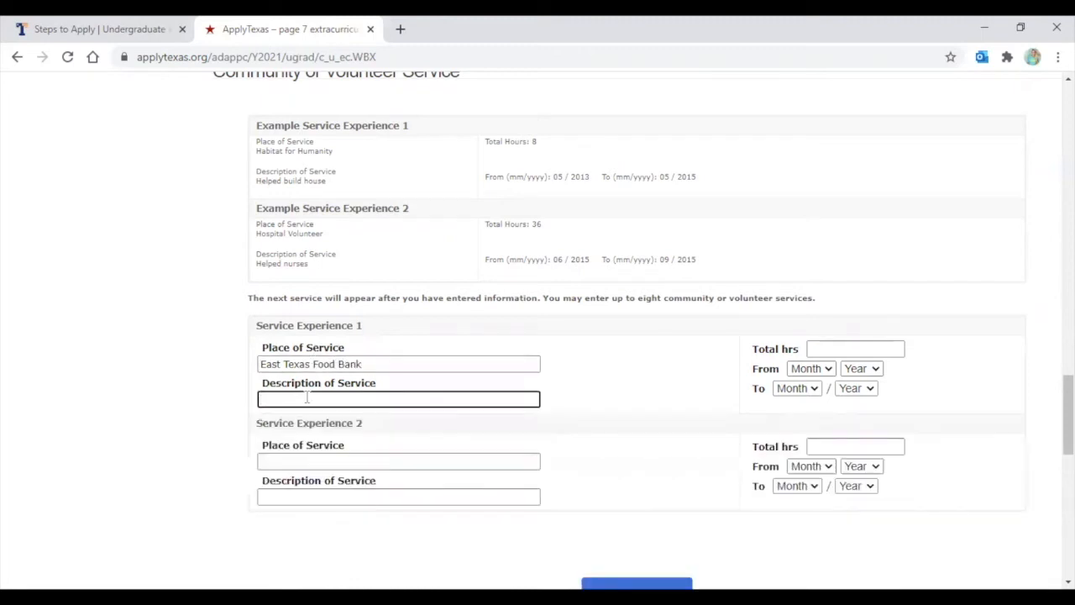
text(E)
key(BackSpace)
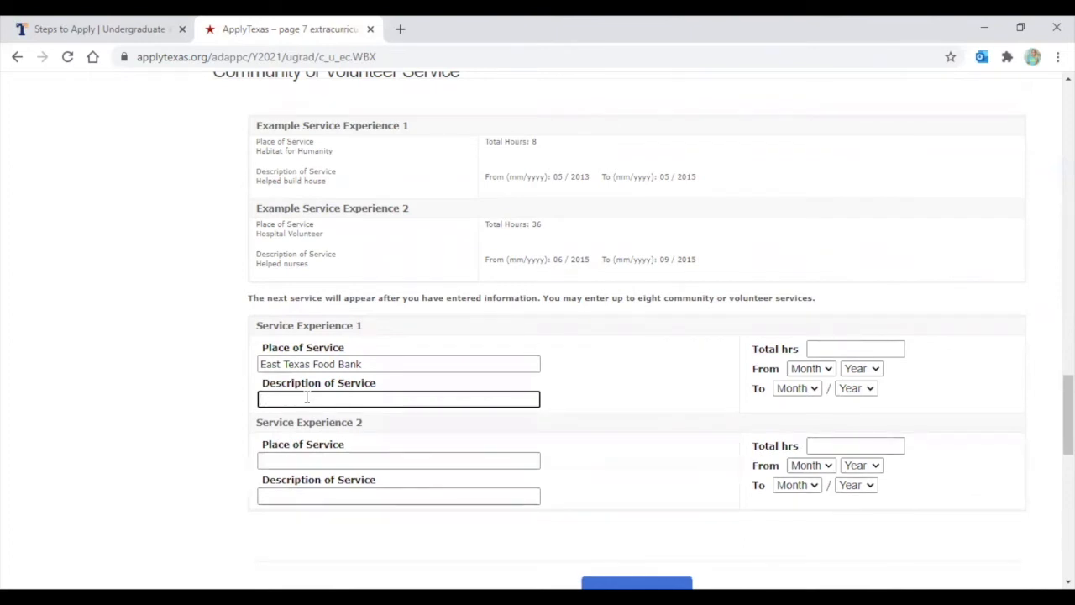
text(Organized care packages)
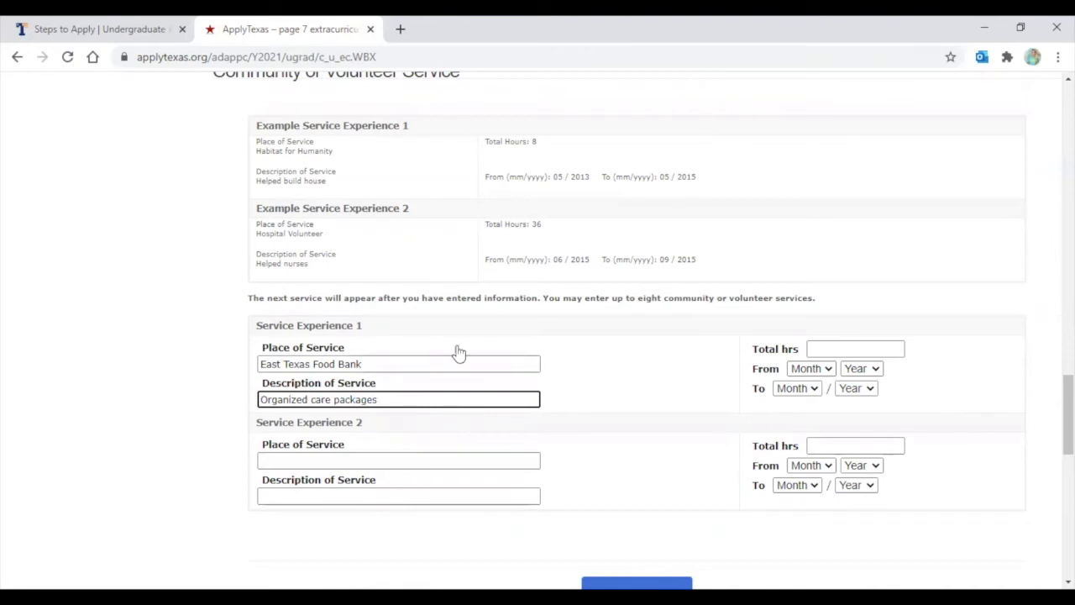
Set total hours to 30 and the service dates from May 2020 to Aug 2020
click(832, 351)
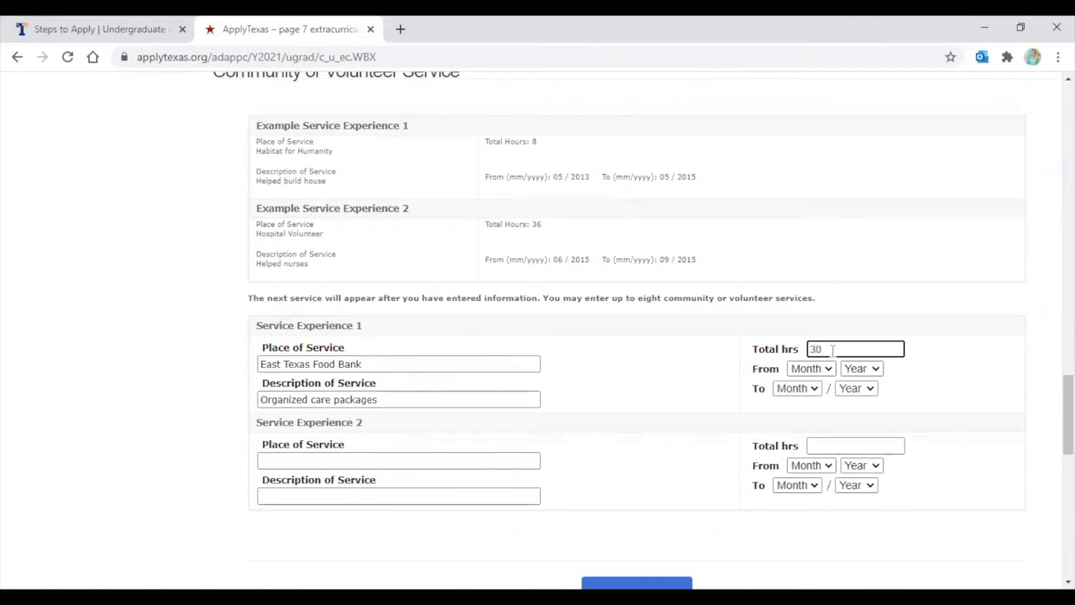
click(821, 369)
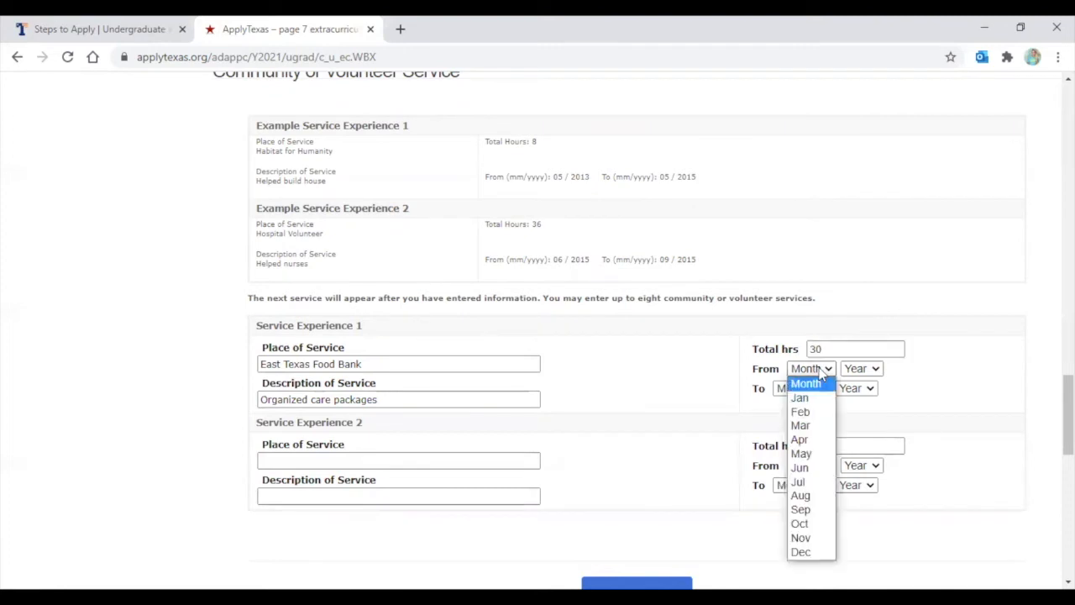
click(800, 454)
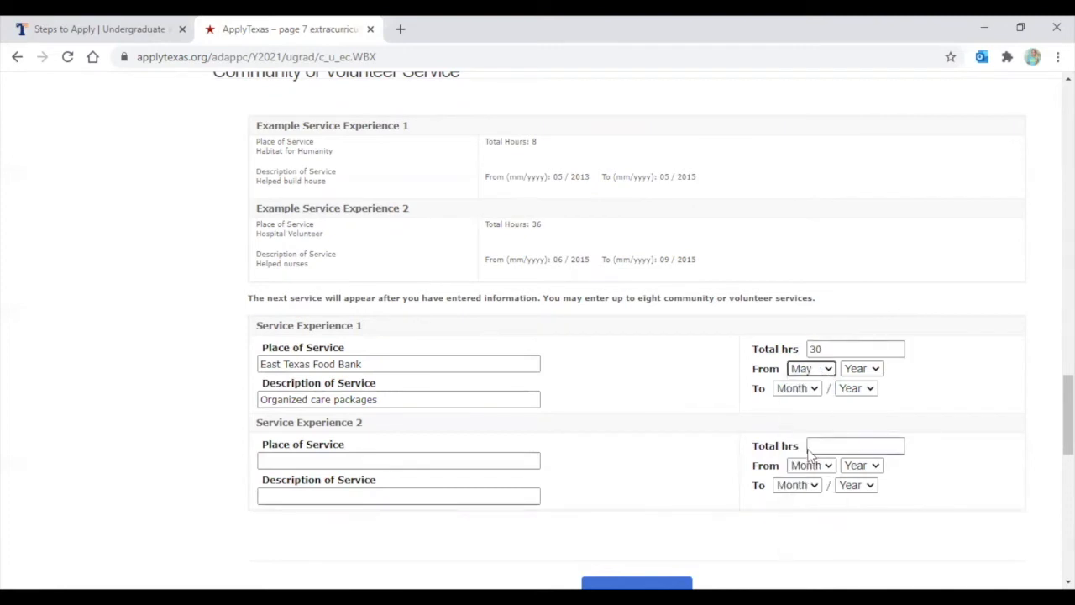
click(858, 374)
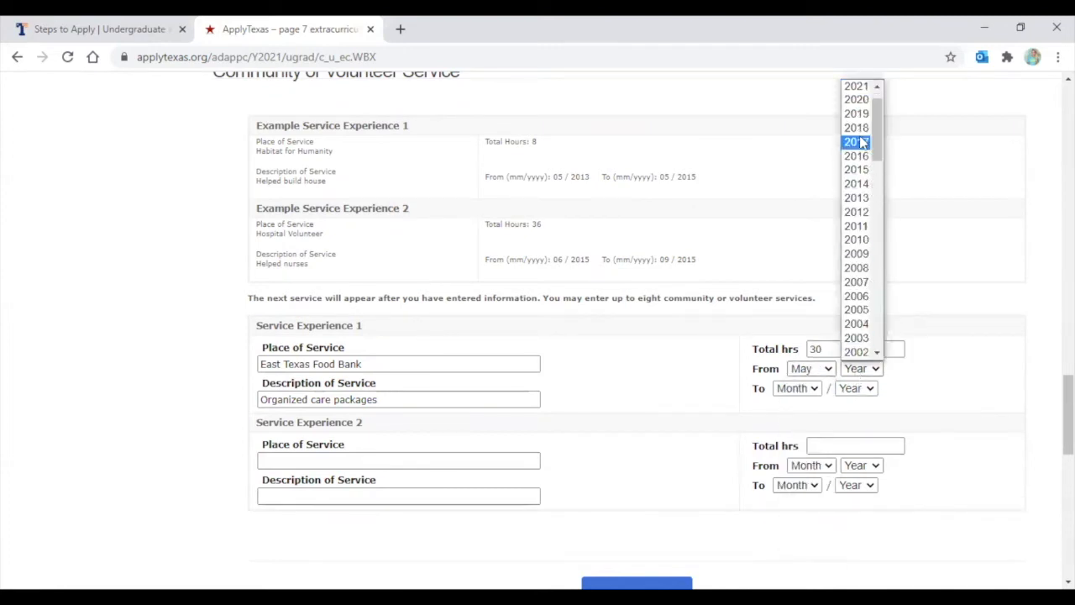
click(865, 100)
click(813, 389)
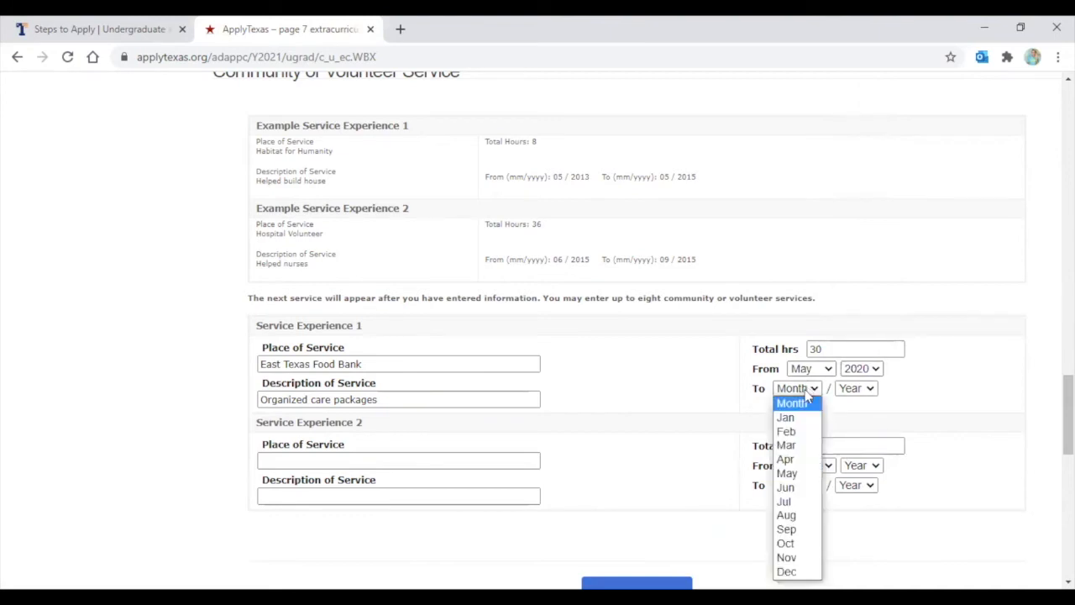
click(804, 516)
click(850, 389)
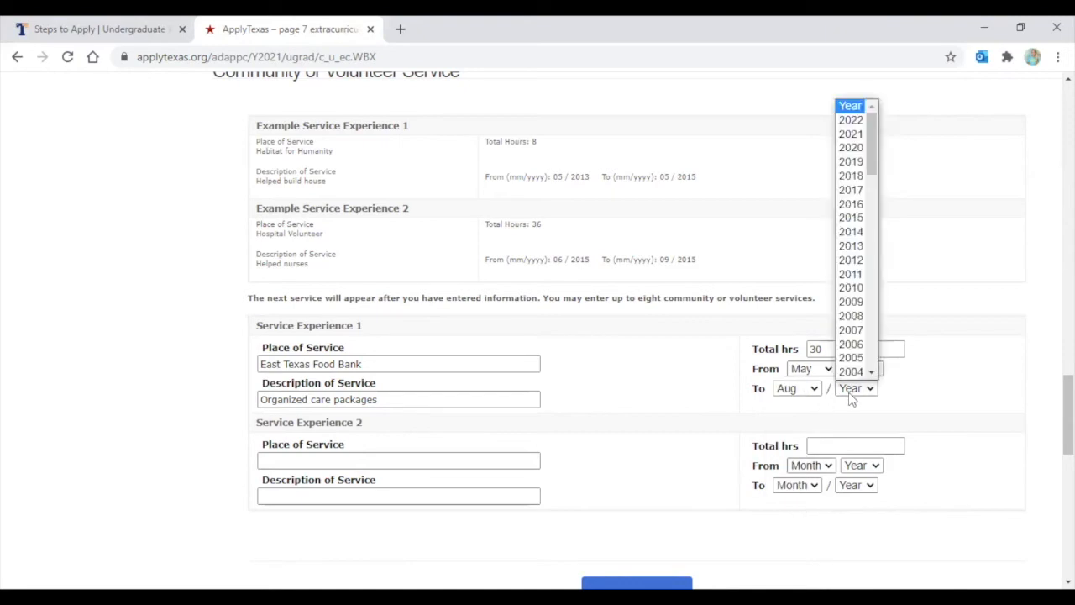
click(850, 148)
scroll(793, 284, down, 2)
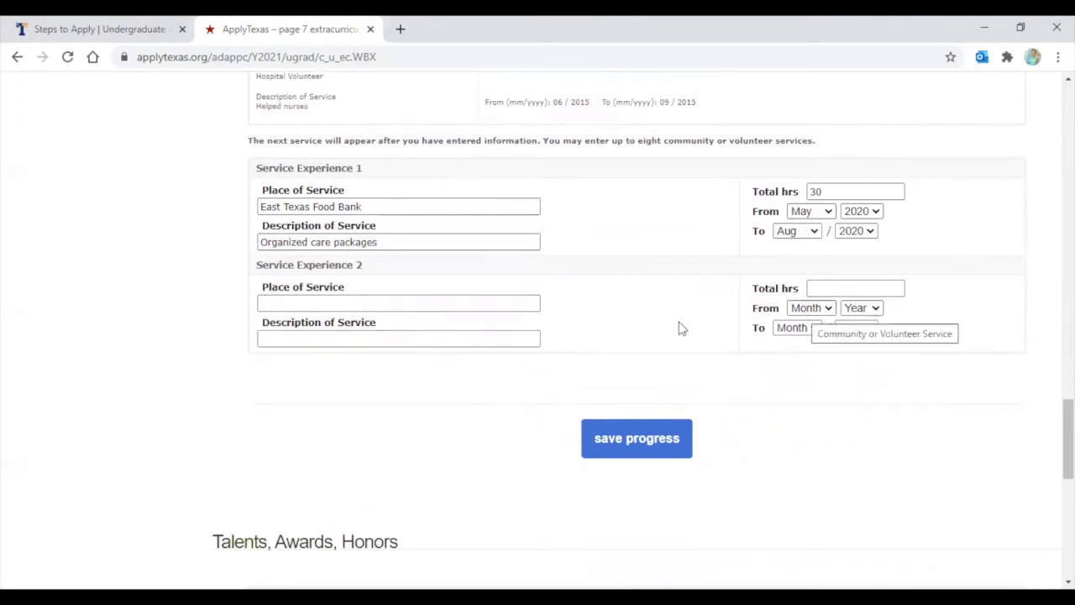
scroll(834, 311, down, 1)
Save the volunteer entry, then save and complete the extracurricular page
click(617, 370)
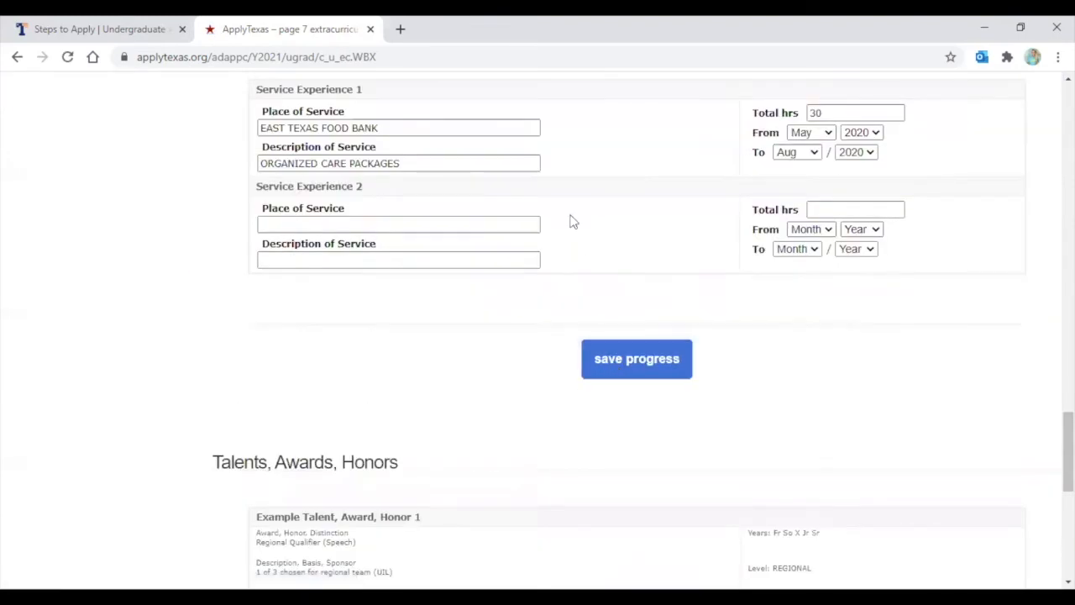
scroll(646, 305, down, 1)
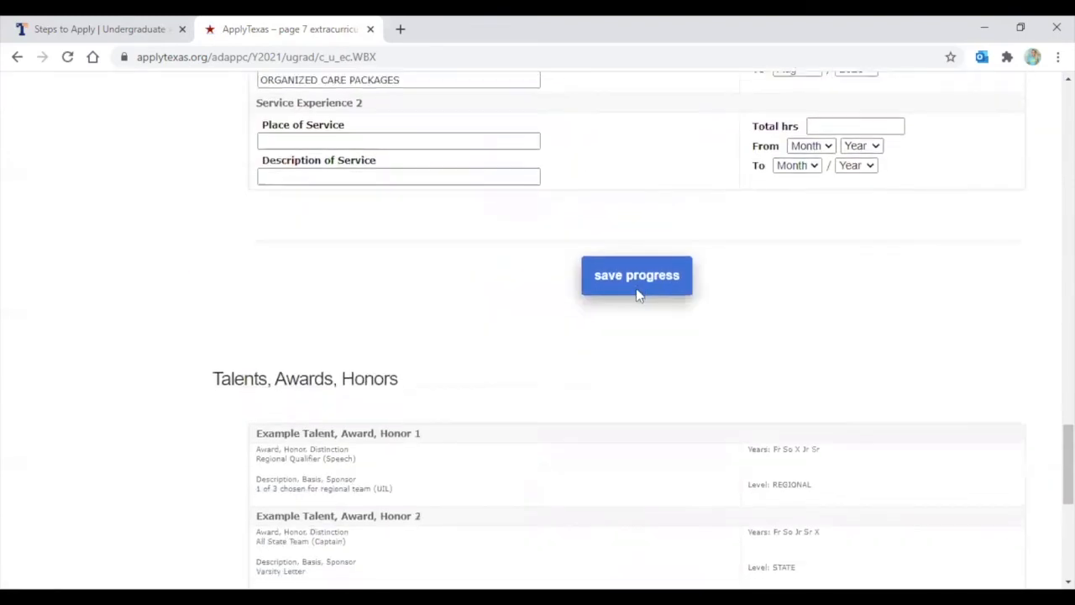
scroll(639, 294, down, 2)
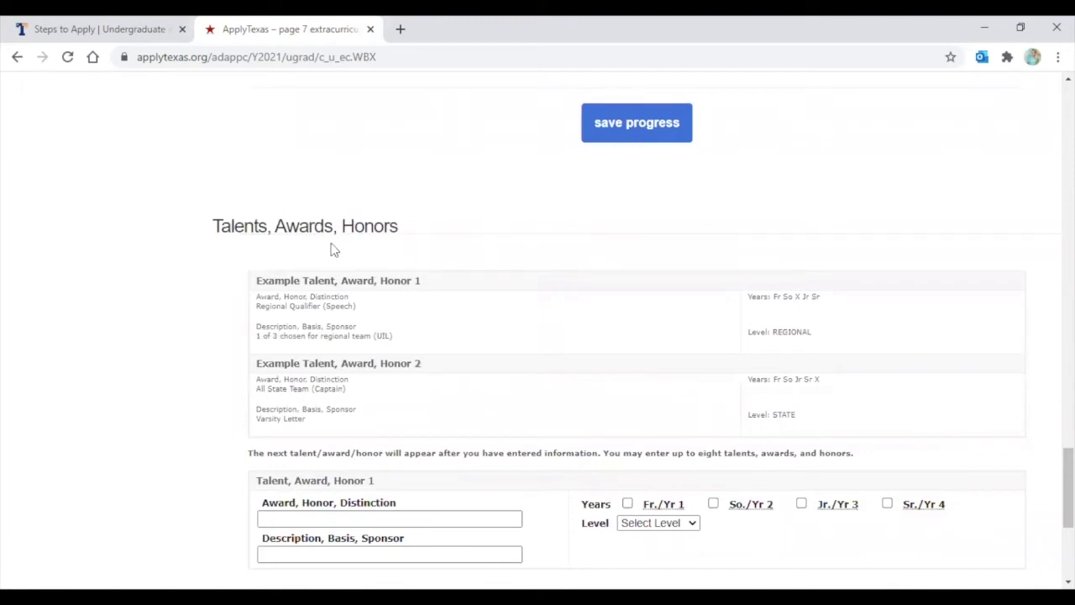
scroll(331, 248, down, 2)
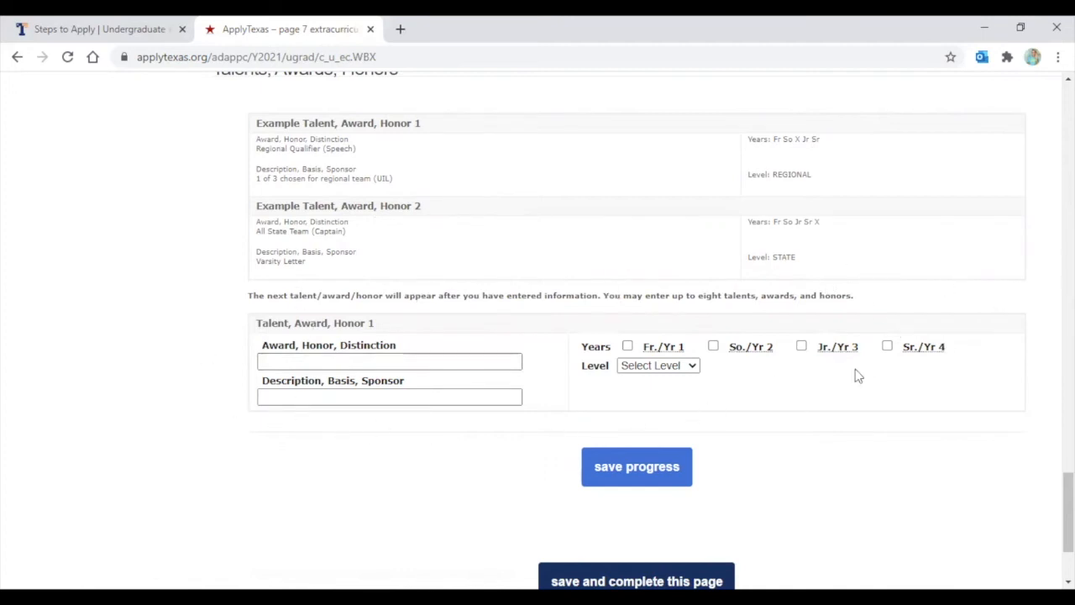
scroll(857, 375, down, 1)
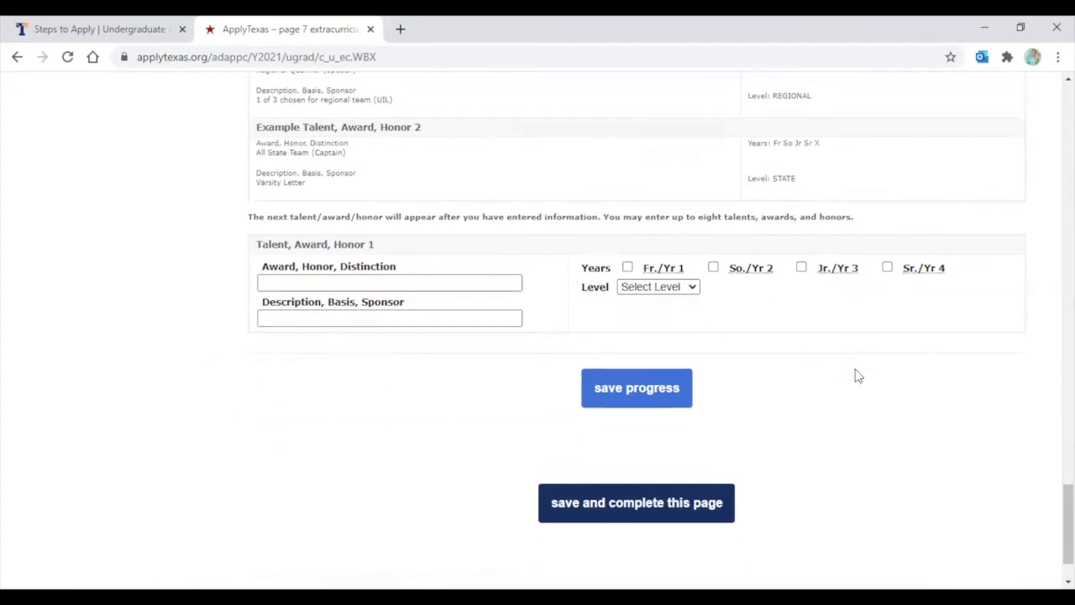
click(603, 506)
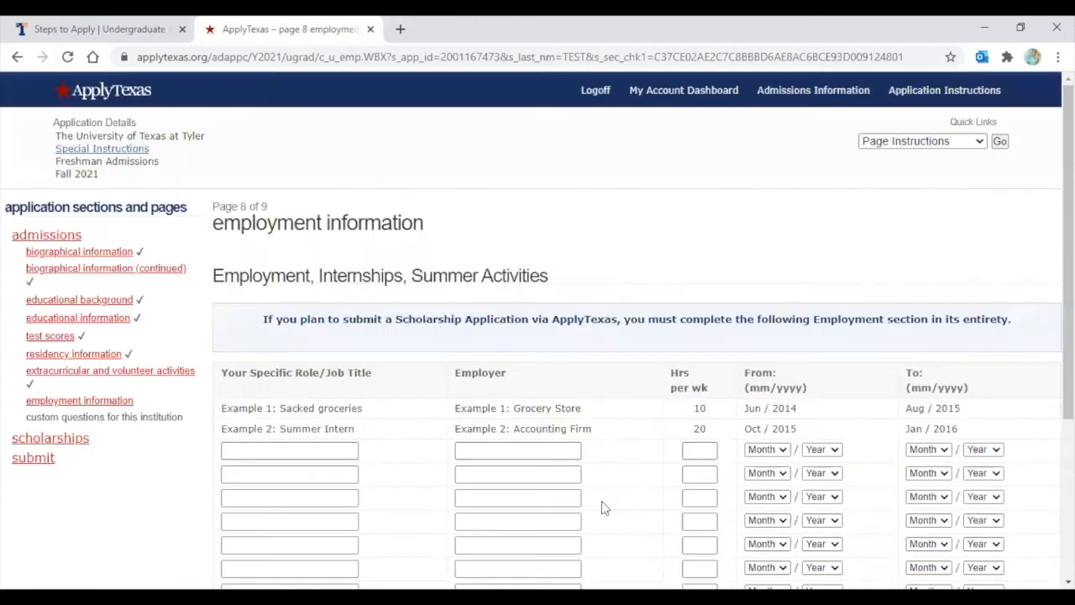
Enter Check out clerk as the job title and Brookshires as the employer, 20 hours weekly
scroll(261, 234, down, 1)
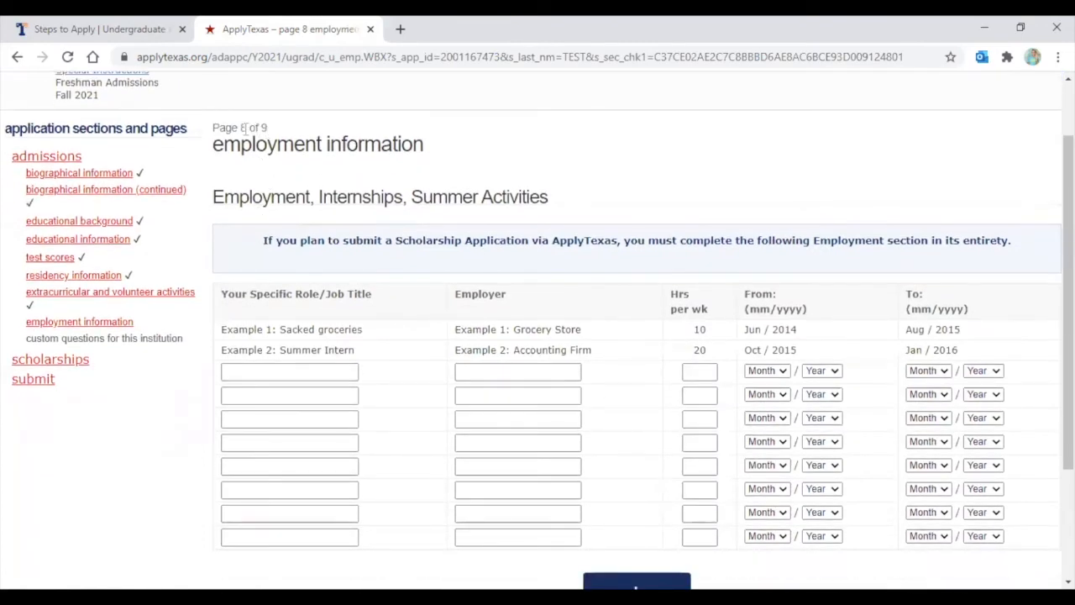
scroll(243, 130, down, 1)
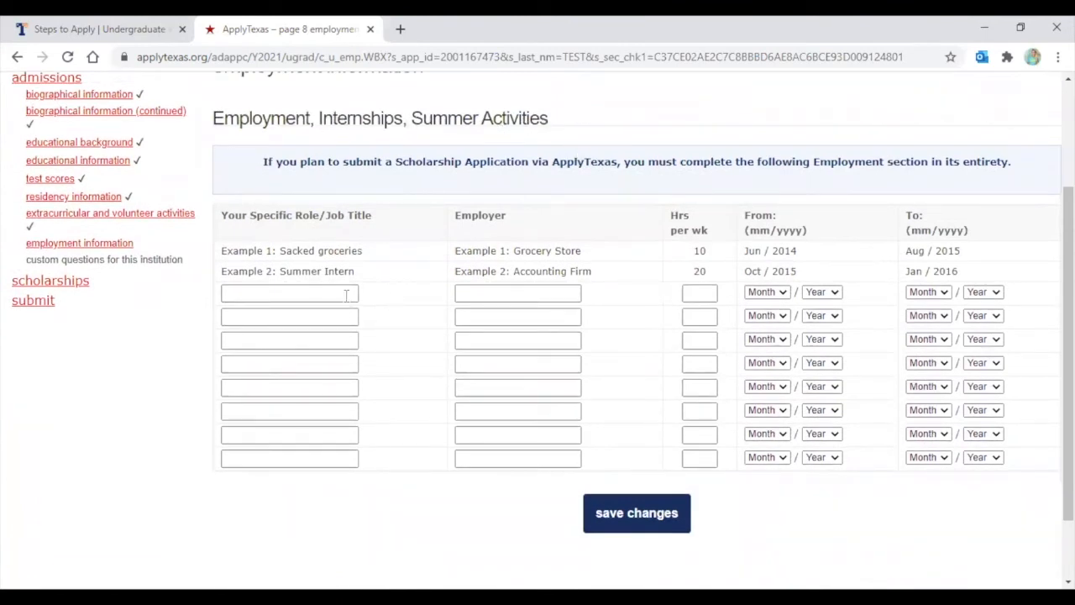
click(248, 292)
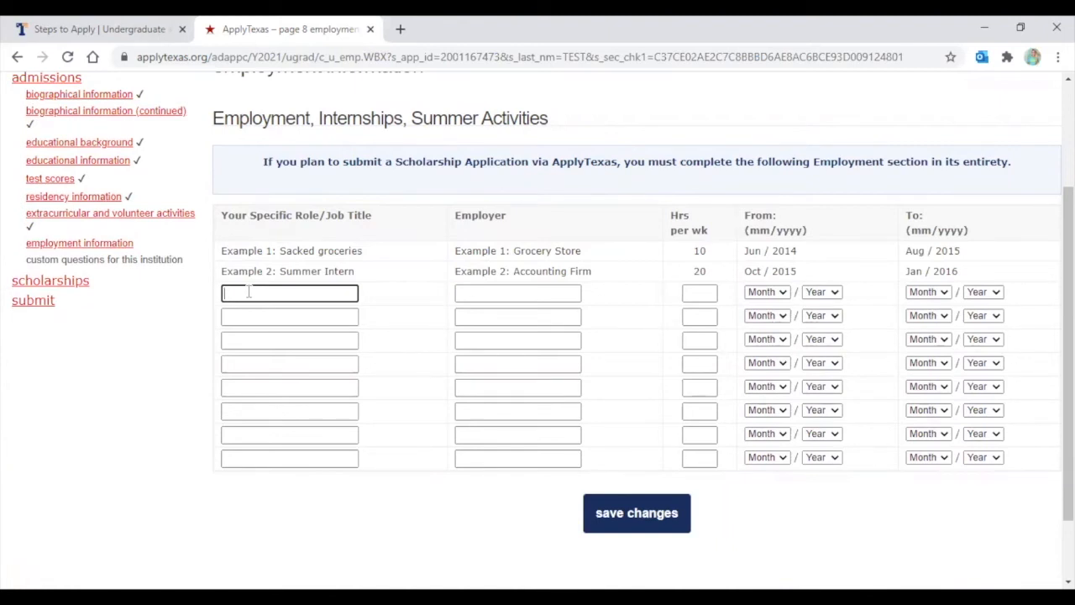
text(Check out clerk)
click(508, 291)
text(Brookshires)
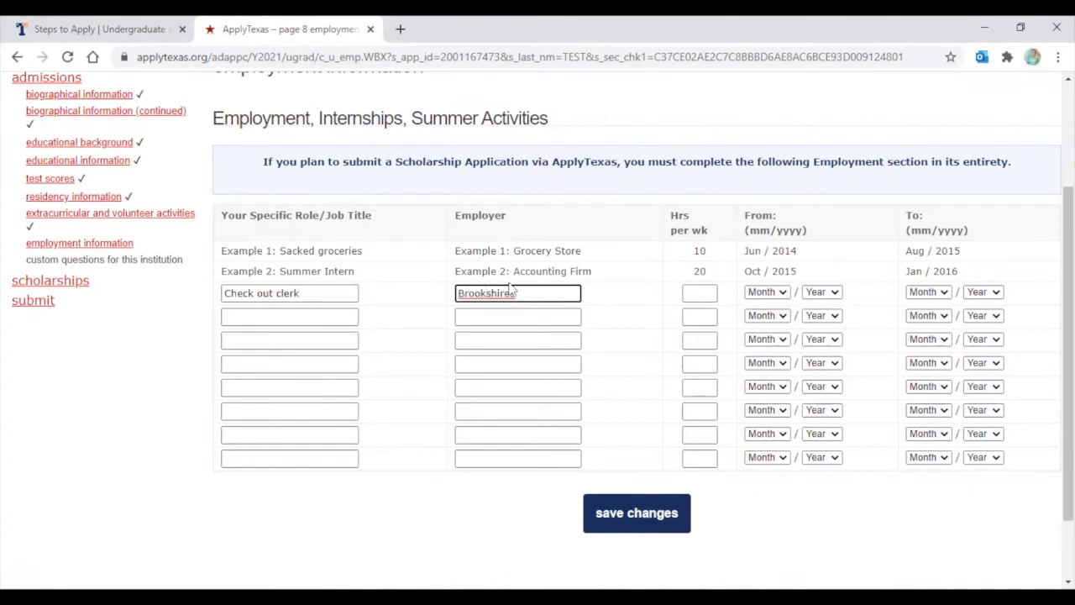
key(Tab)
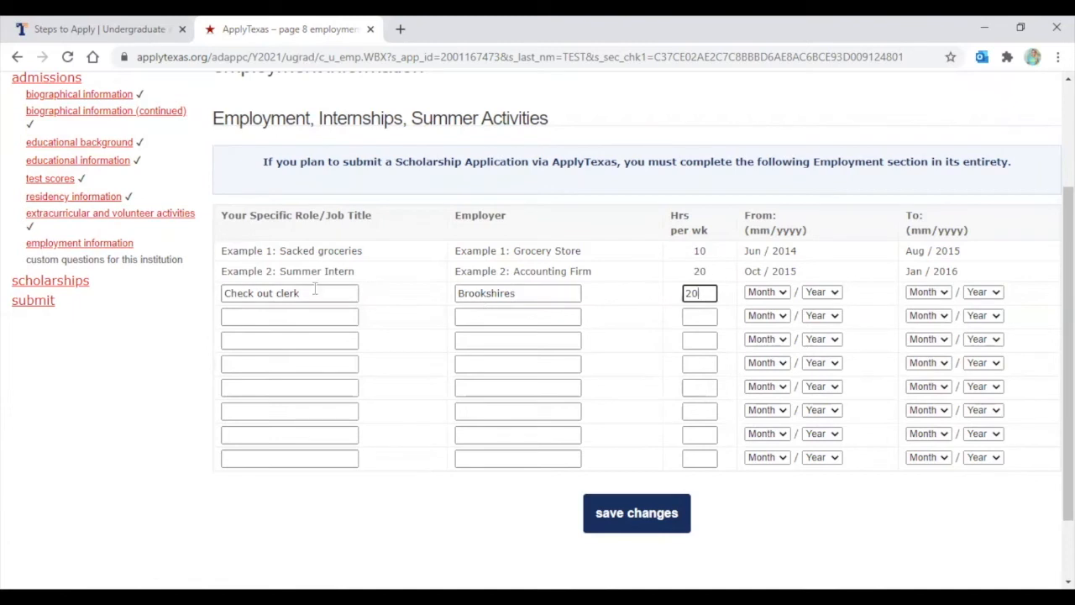
Set the job's dates from Jan 2019 to Sep 2020
click(766, 294)
click(764, 315)
click(822, 292)
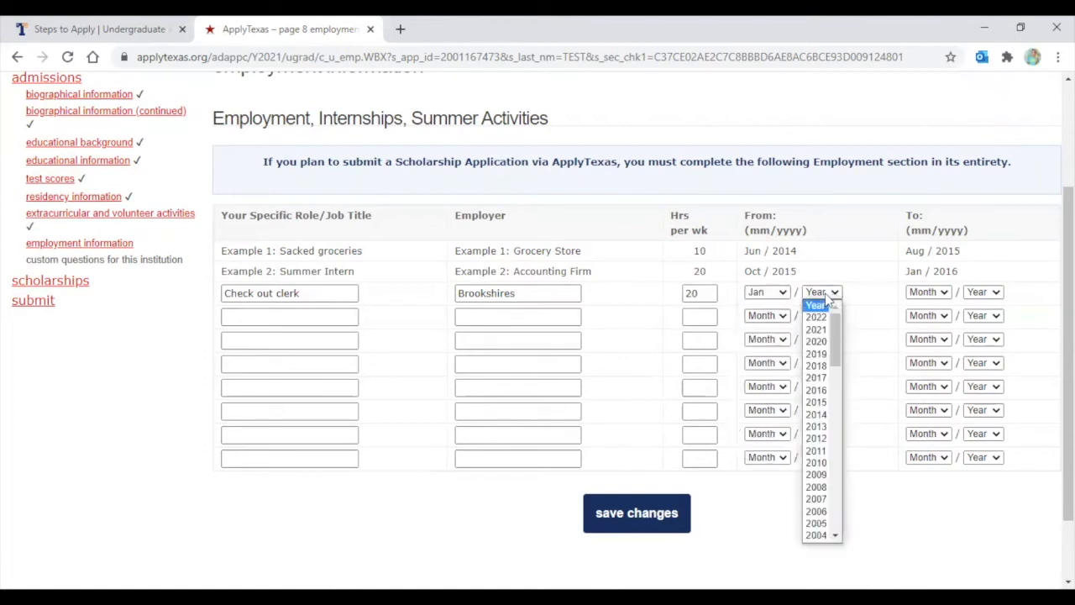
click(816, 354)
click(912, 294)
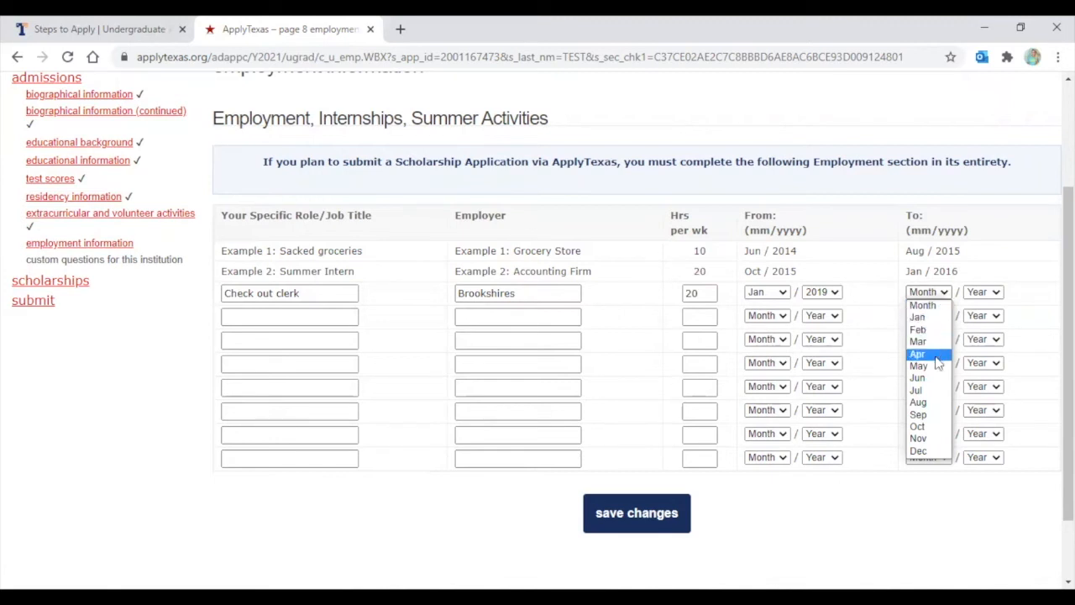
click(938, 415)
click(981, 296)
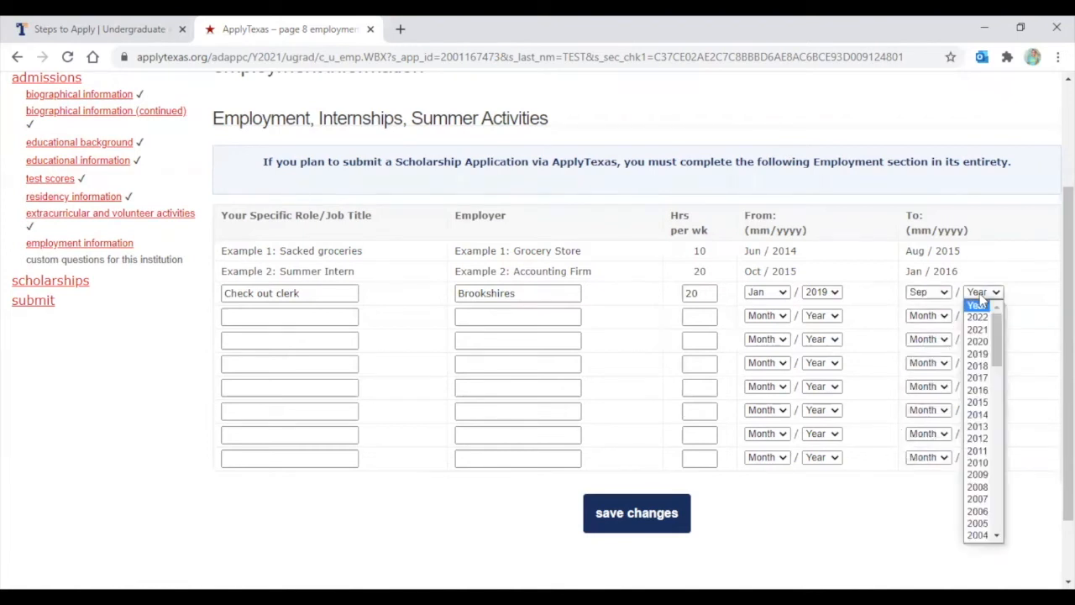
click(992, 340)
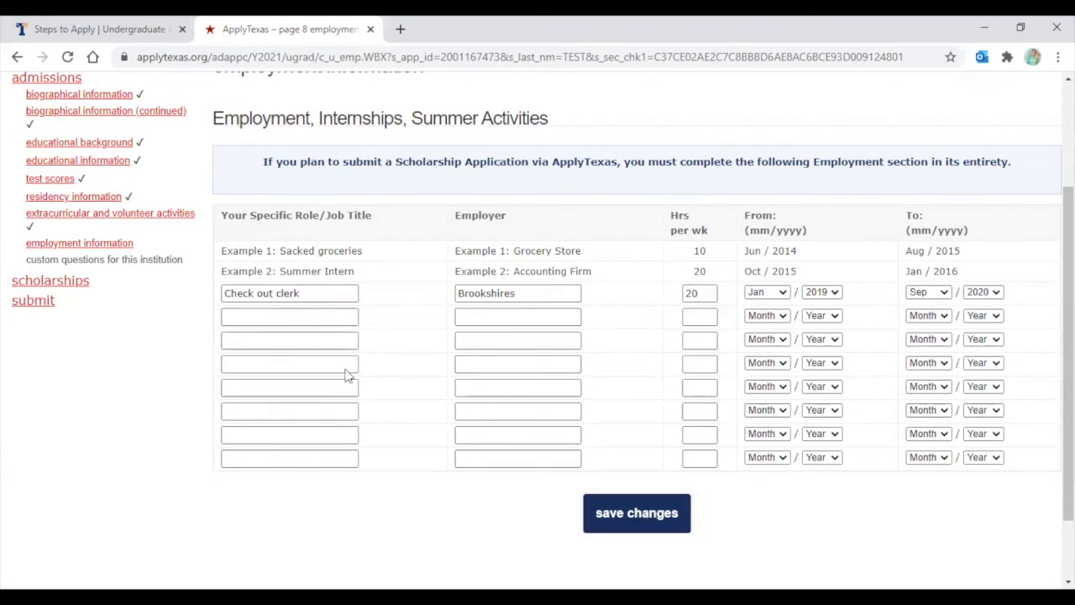
Save the employment page, then answer the US Citizen born outside US question with N/A
click(636, 513)
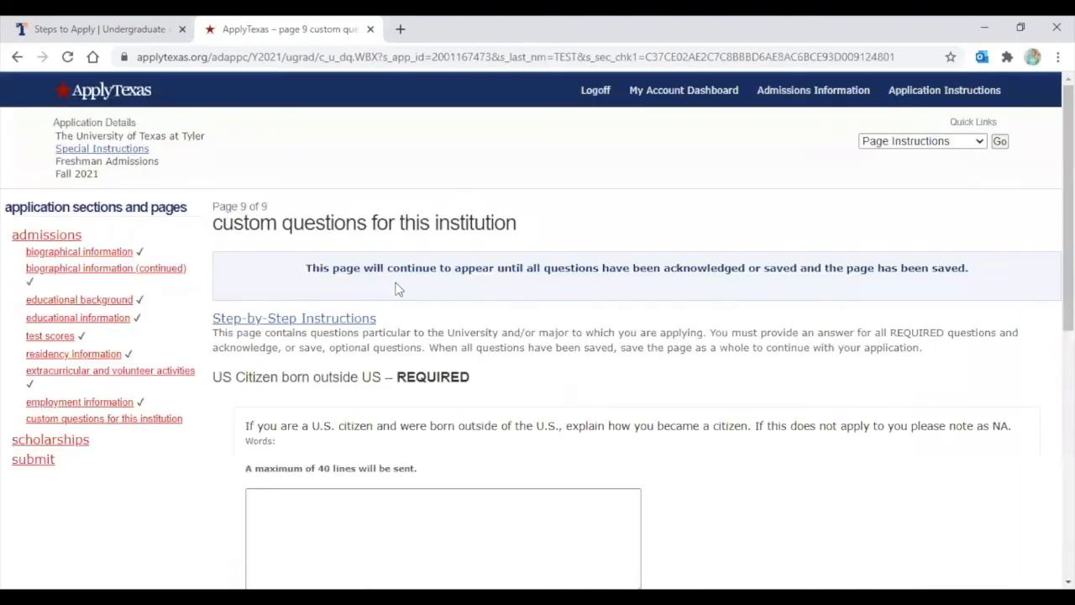
scroll(375, 226, down, 1)
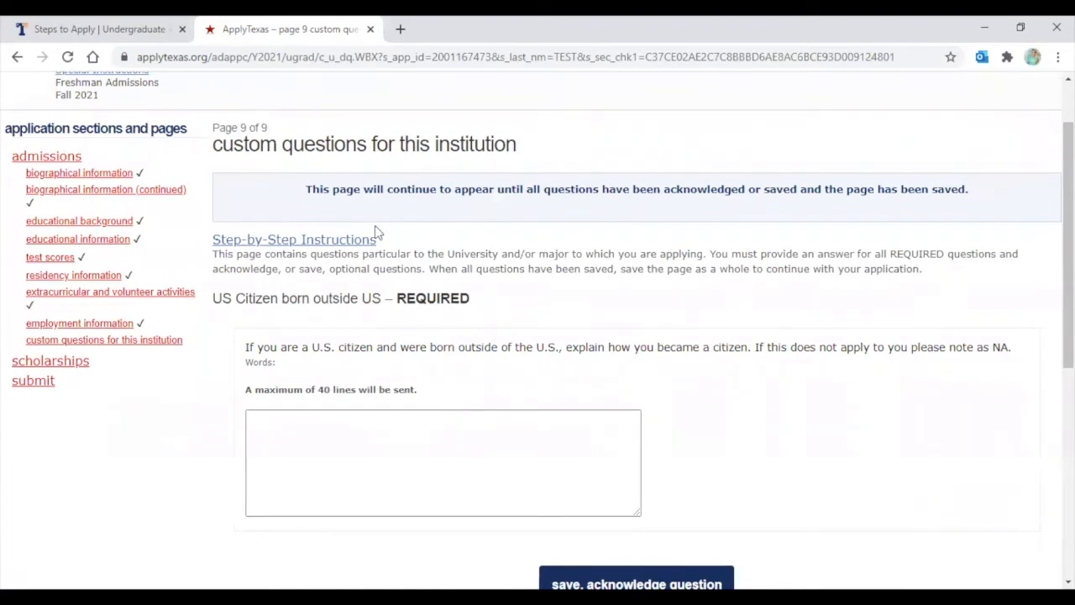
scroll(376, 229, down, 1)
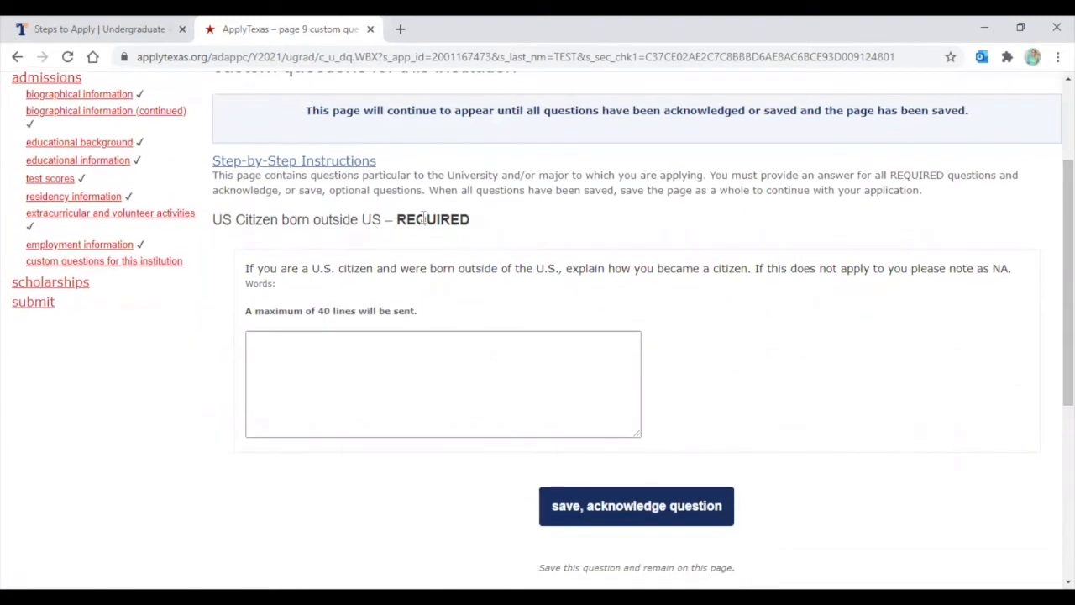
mouse_move(400, 220)
mouse_down()
mouse_move(470, 220)
mouse_move(420, 236)
mouse_move(401, 215)
mouse_up()
click(364, 374)
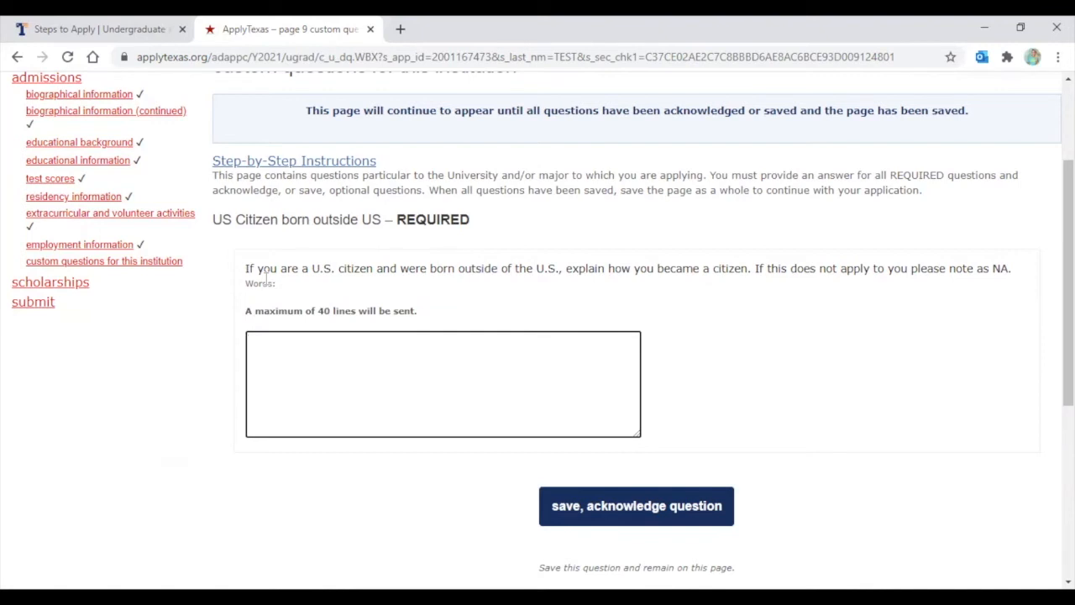
text(N/A)
Save the citizenship answer and enter the applicant's street address in the address box
click(602, 513)
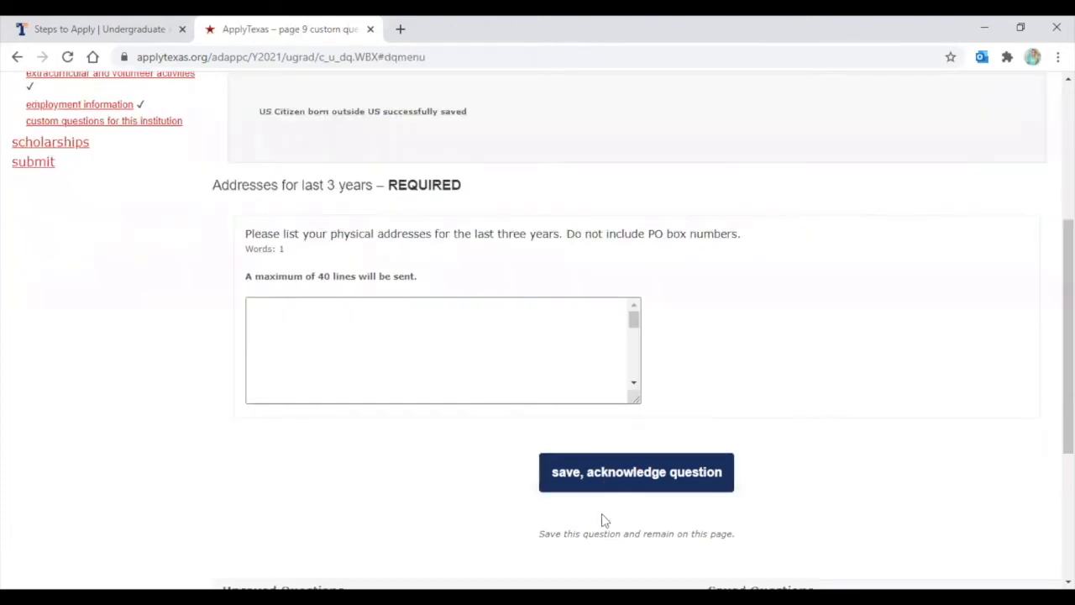
scroll(375, 443, up, 1)
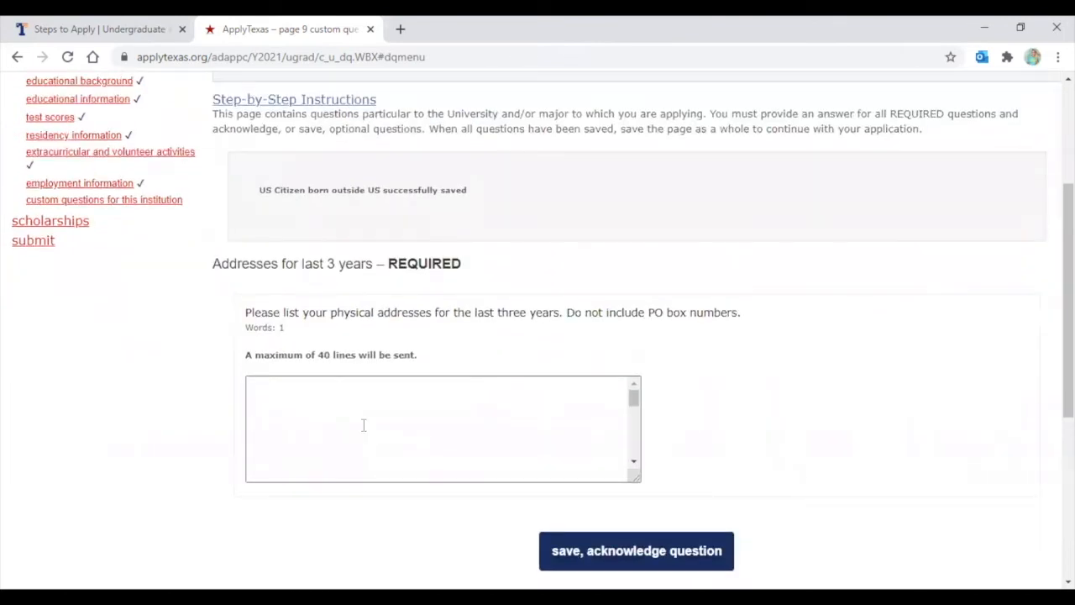
click(298, 389)
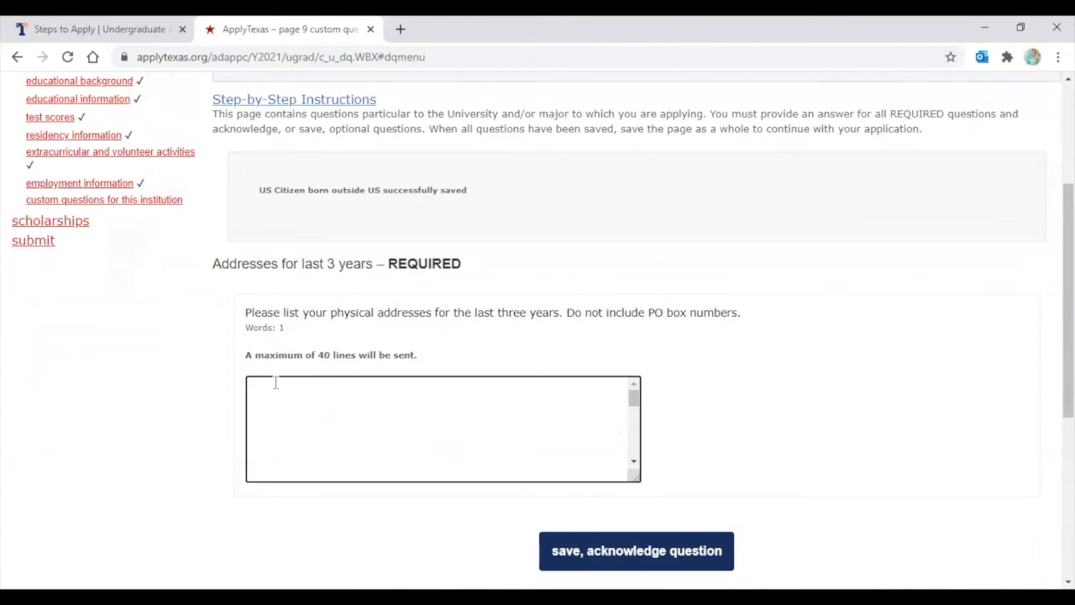
text(3900 University Blvd.)
Add the applicant's city, state and ZIP as the second address line
scroll(274, 382, down, 5)
scroll(272, 235, up, 2)
scroll(281, 264, up, 2)
click(256, 248)
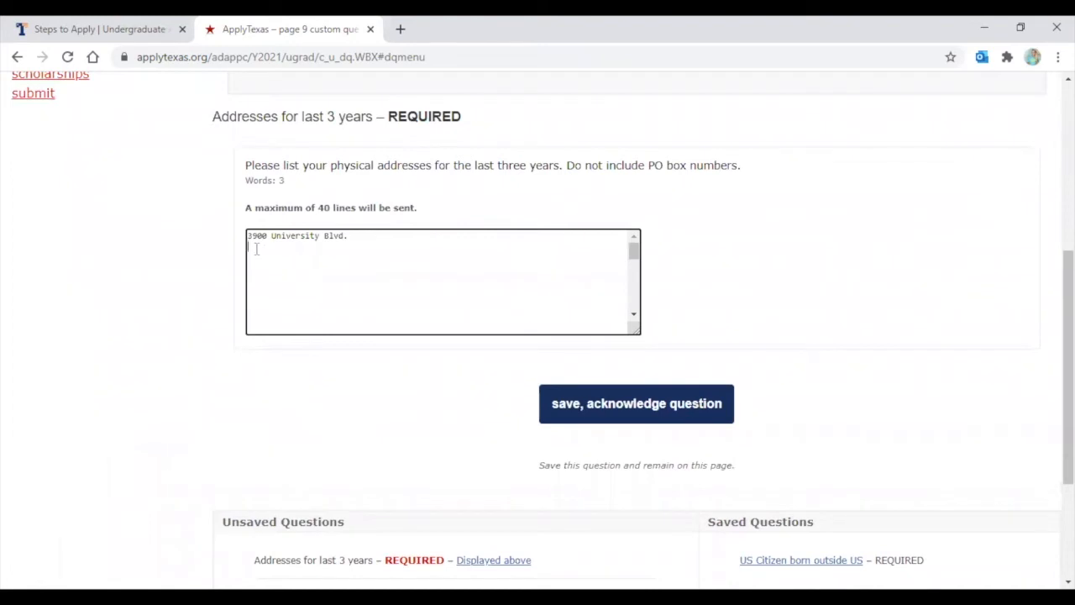
text(Tyler, TX 75799)
text(here)
key(BackSpace)
key(BackSpace)
key(BackSpace)
key(BackSpace)
Save the three-year address answer and check its saved confirmation
click(601, 406)
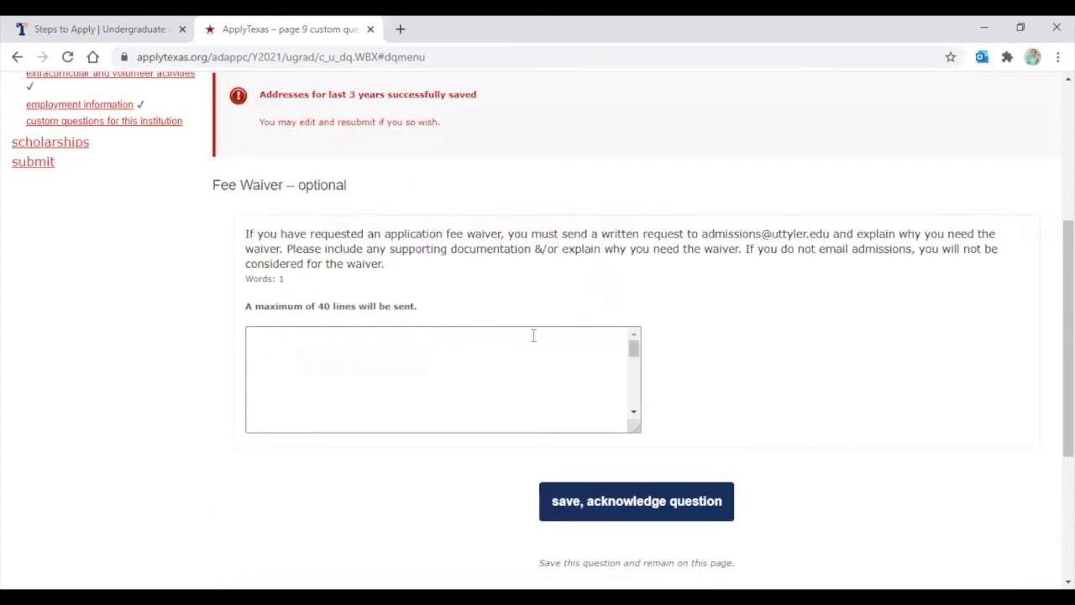
scroll(359, 369, up, 3)
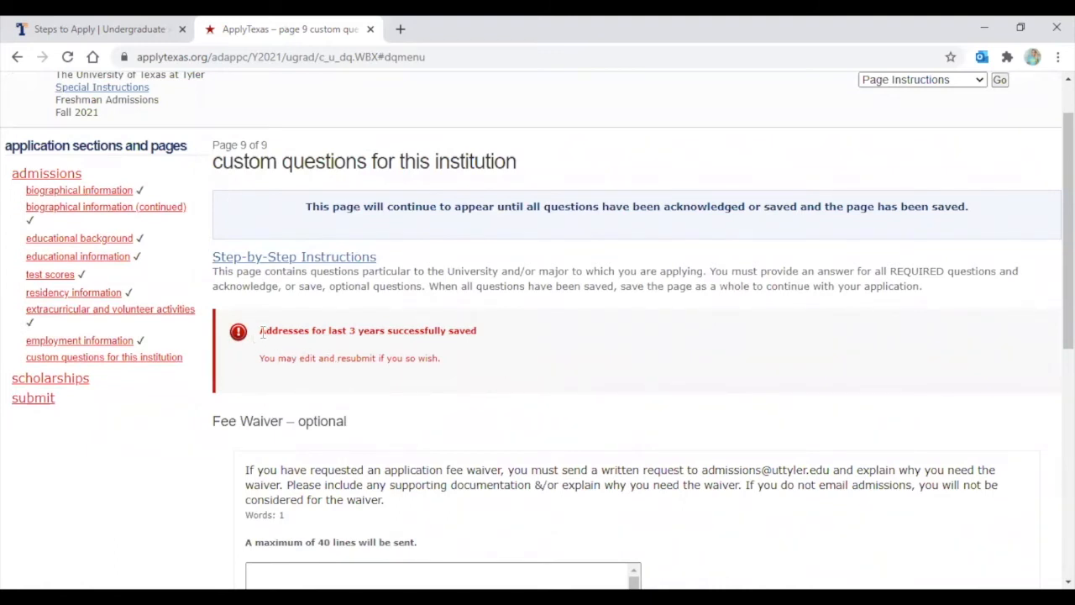
drag(290, 336, 532, 334)
click(525, 326)
scroll(523, 321, down, 3)
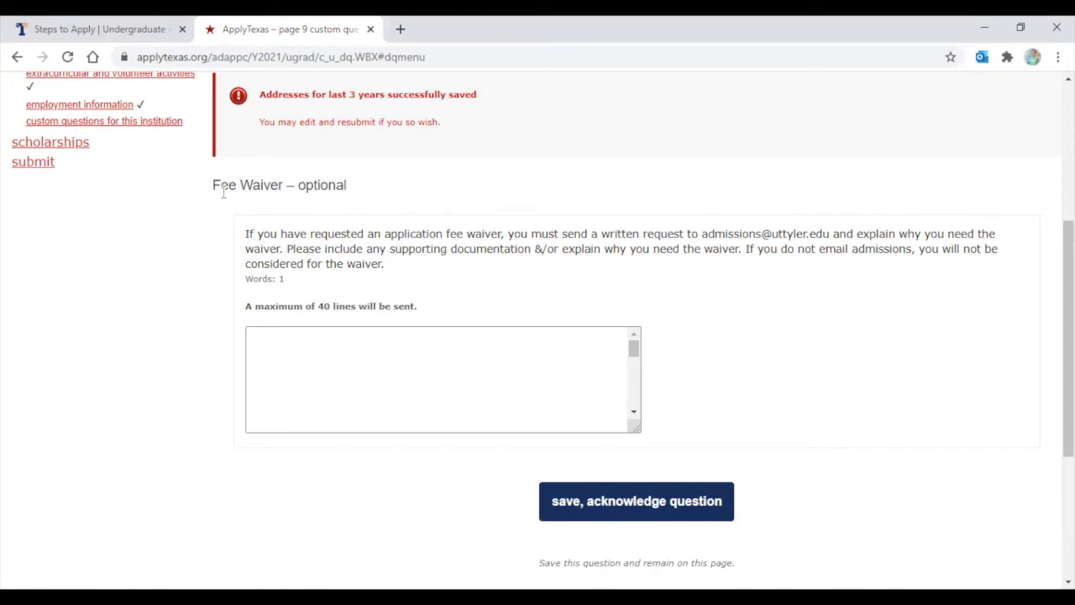
Answer the Fee Waiver question with 'N/A' and save it
click(287, 353)
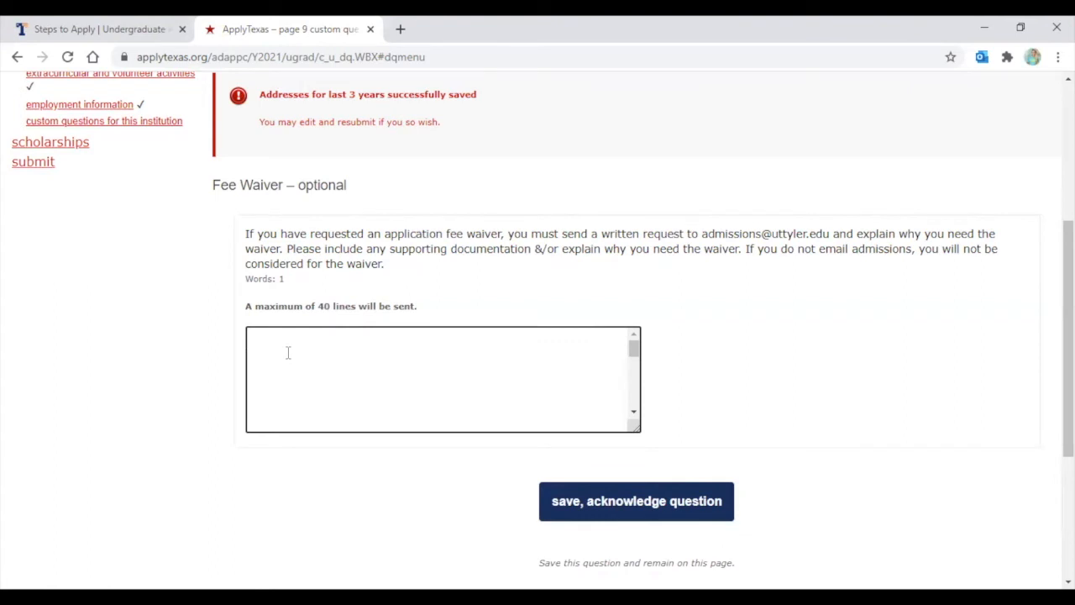
key(BackSpace)
text(N/A)
click(634, 503)
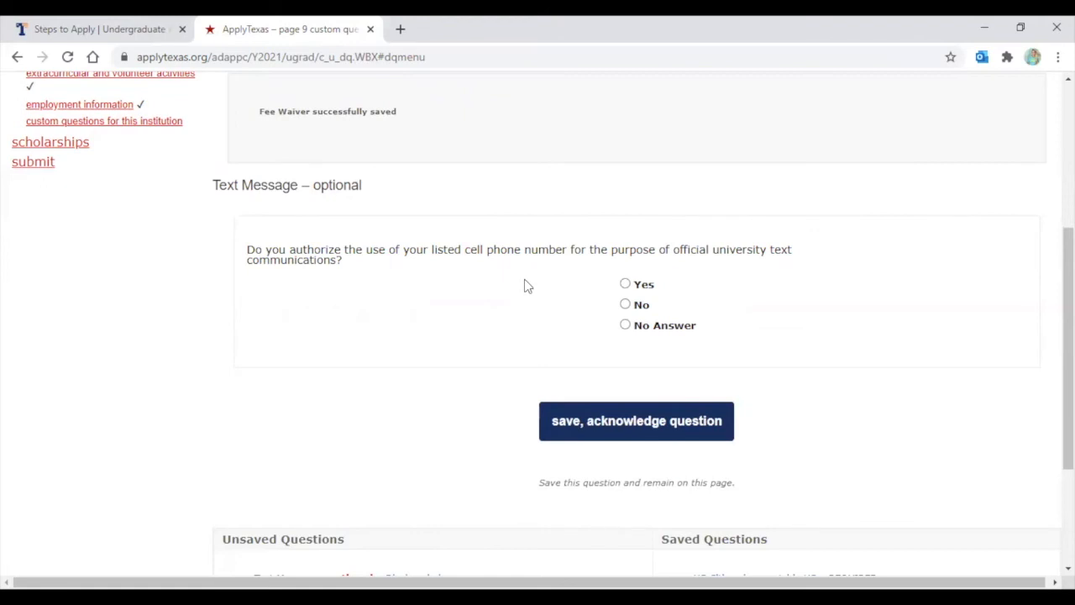
Answer Yes to official university text messages and save
click(626, 288)
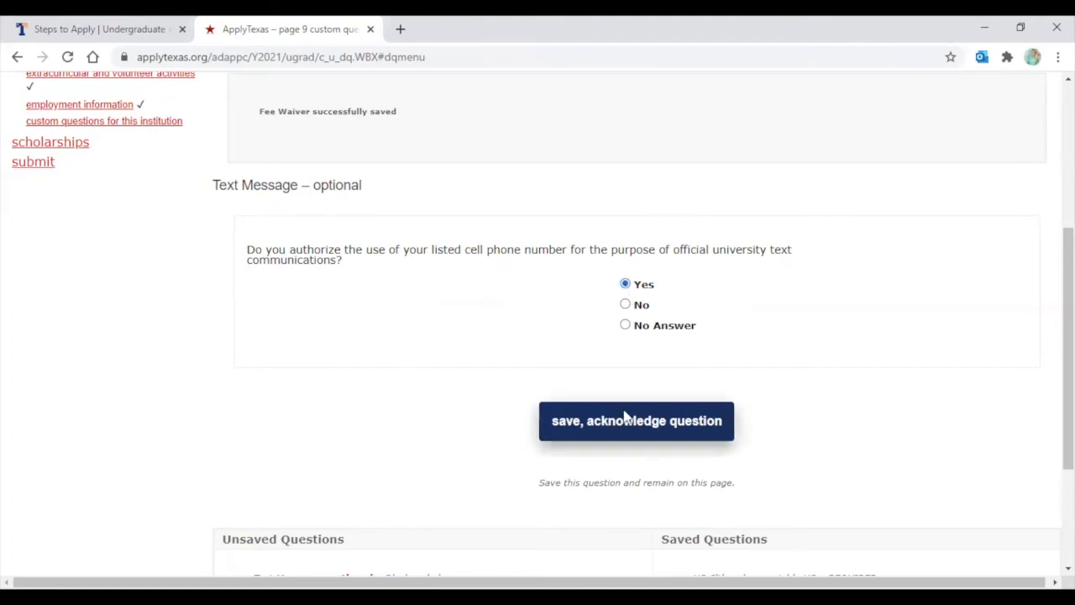
click(580, 425)
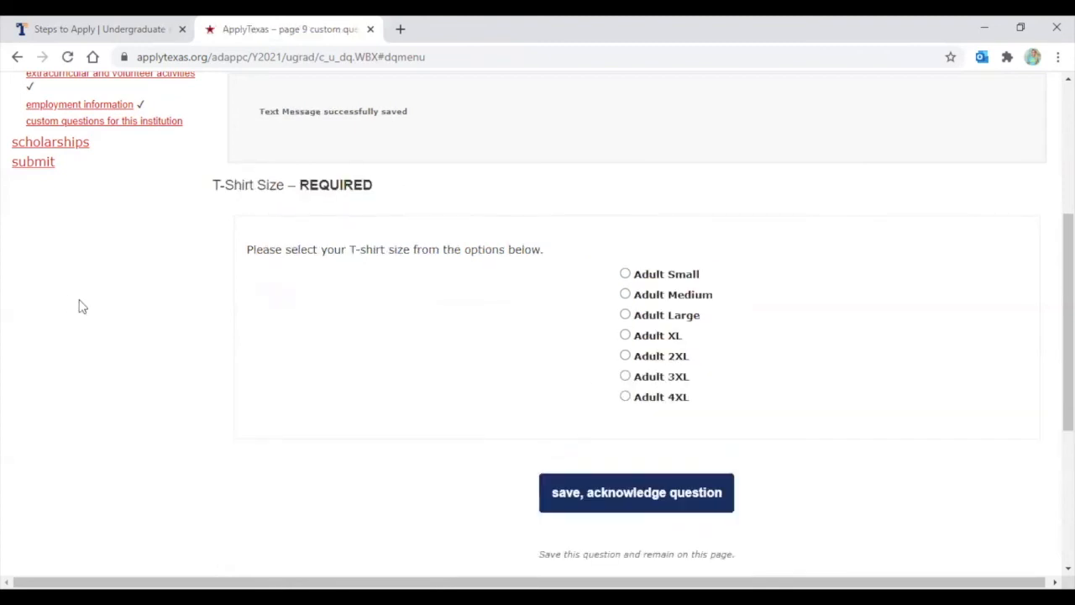
scroll(571, 252, down, 1)
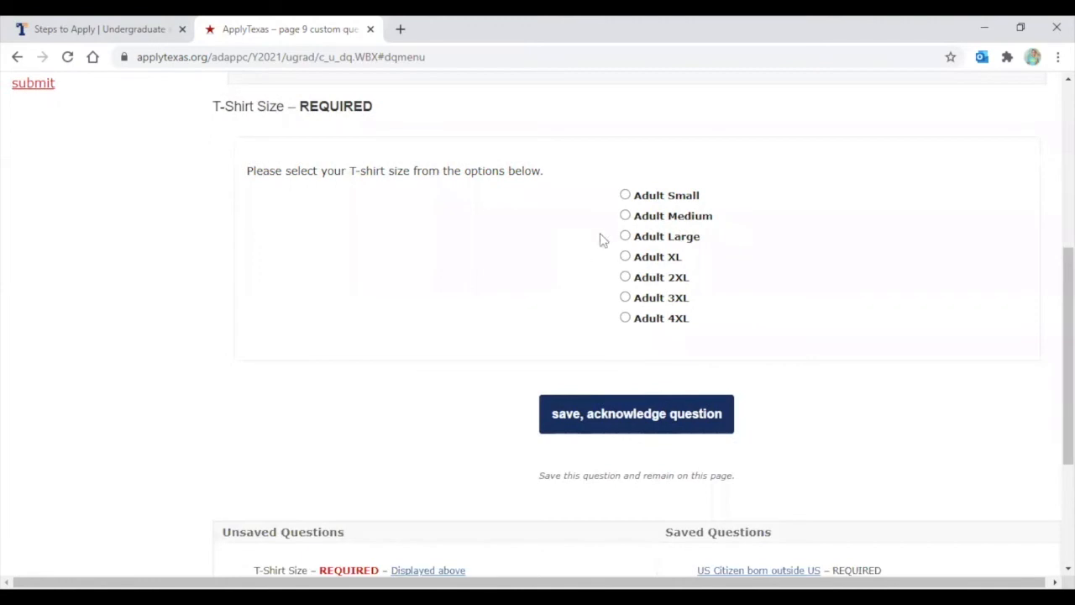
Choose Adult Medium for T-Shirt Size and save the answer
click(625, 216)
click(604, 420)
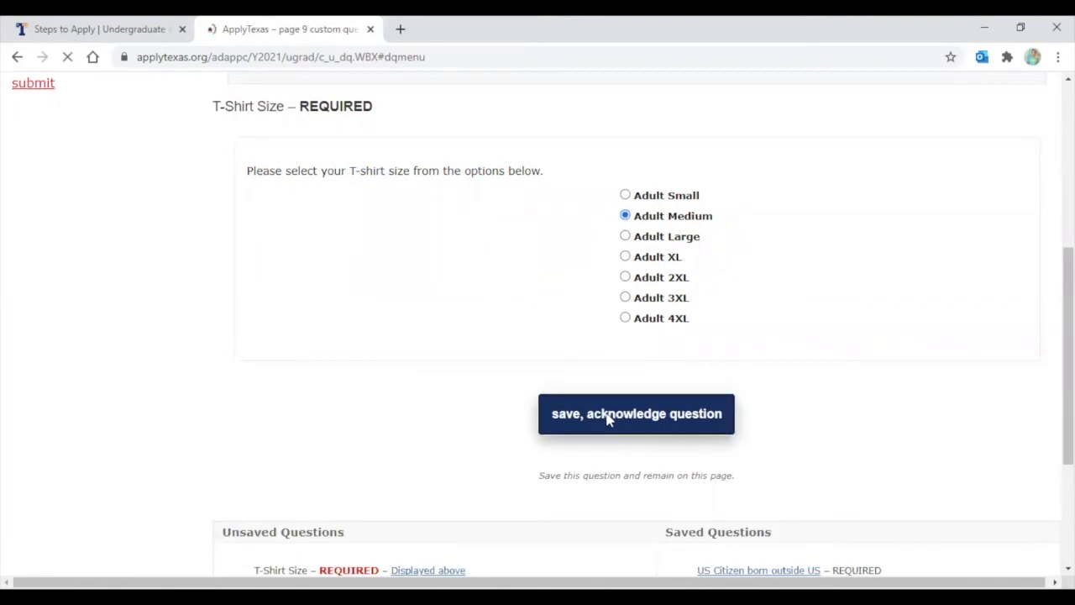
scroll(610, 420, up, 2)
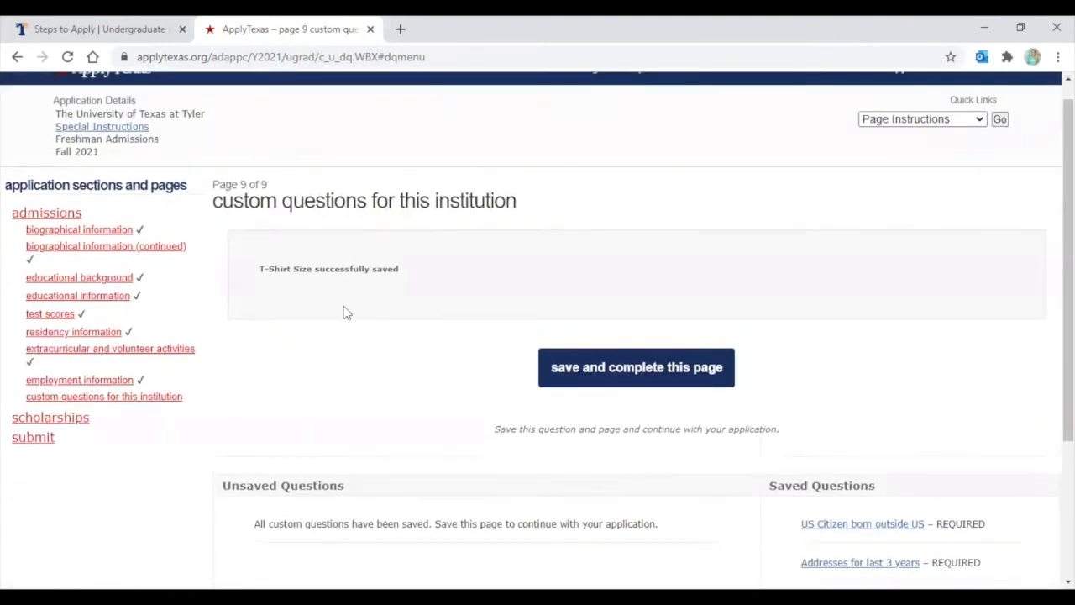
Save and complete page 9, then skip scholarships and continue to the essay section
click(606, 373)
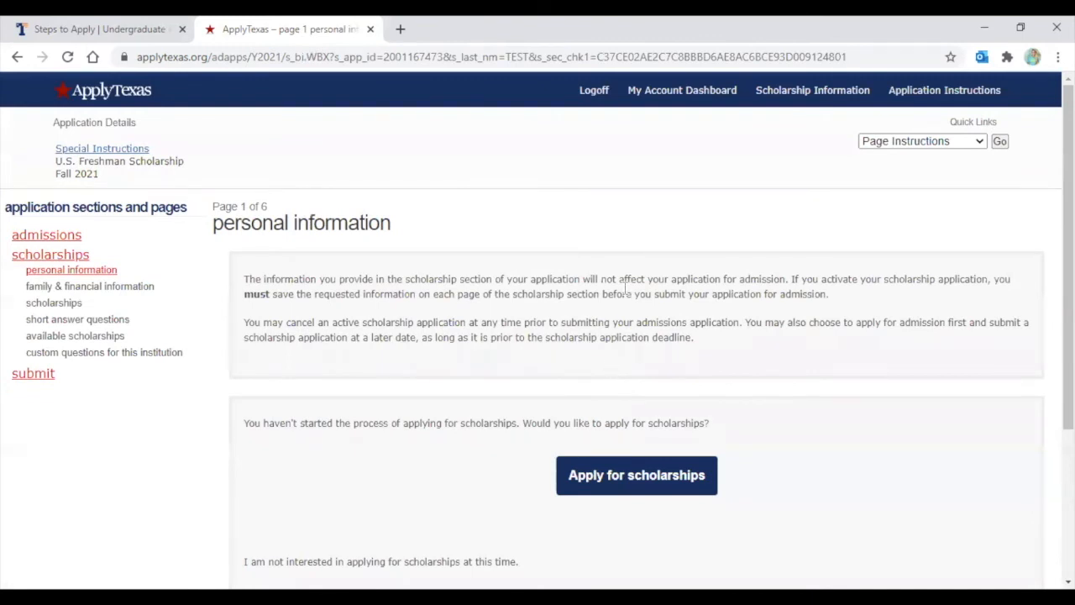
scroll(625, 290, down, 1)
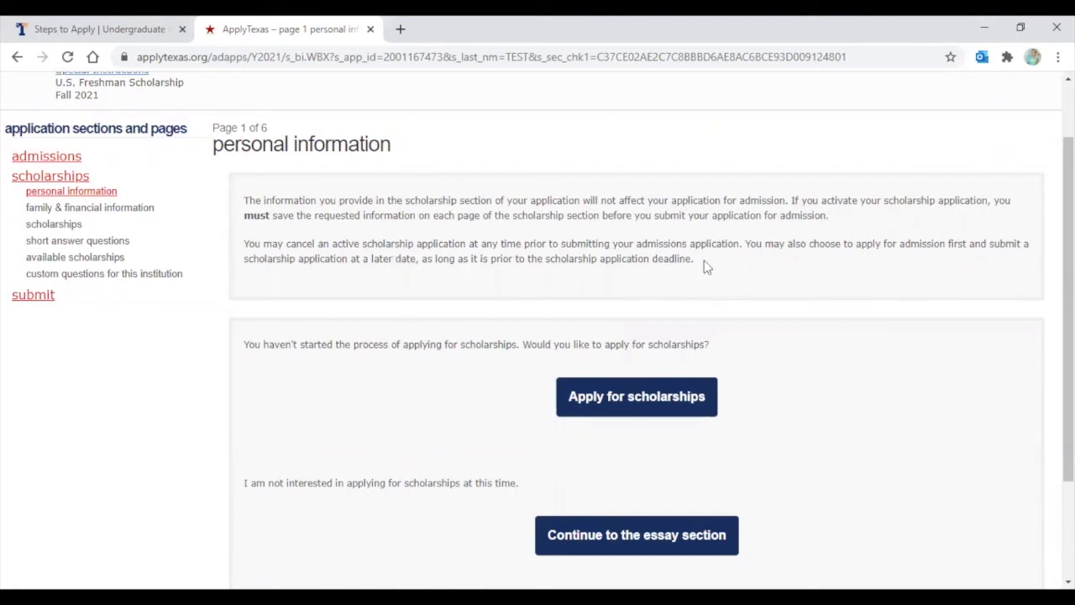
scroll(706, 266, down, 1)
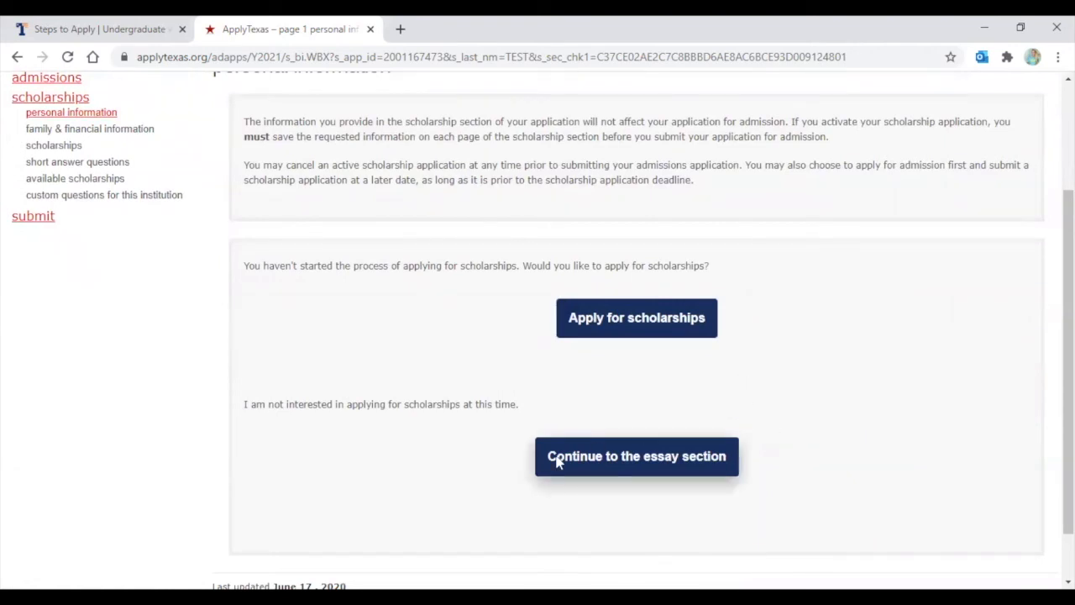
click(645, 466)
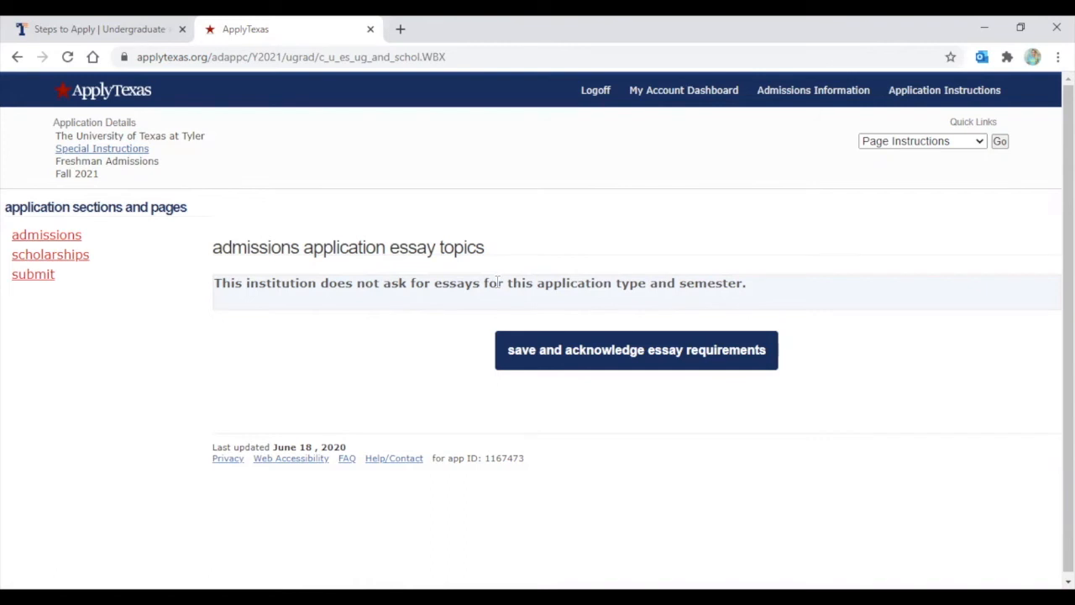
Acknowledge no essays are required and continue to application submission
click(580, 353)
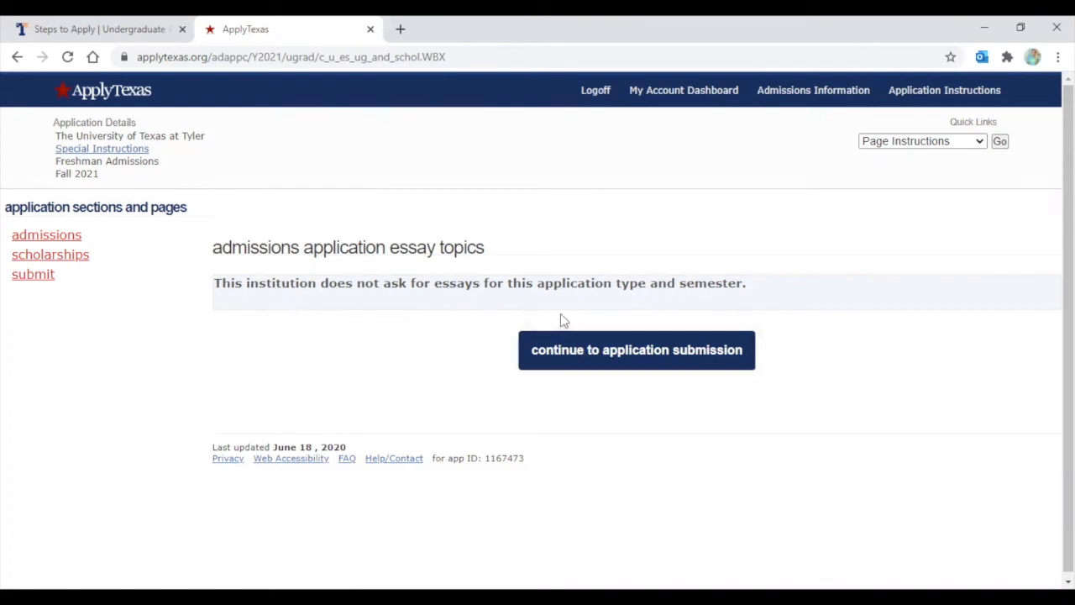
click(620, 356)
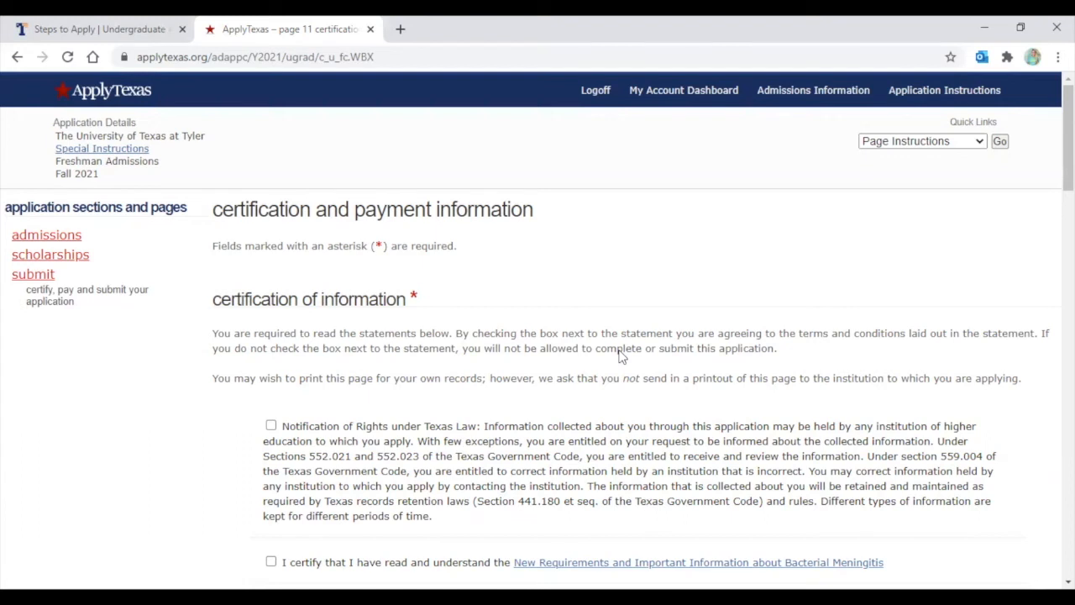
scroll(554, 307, down, 1)
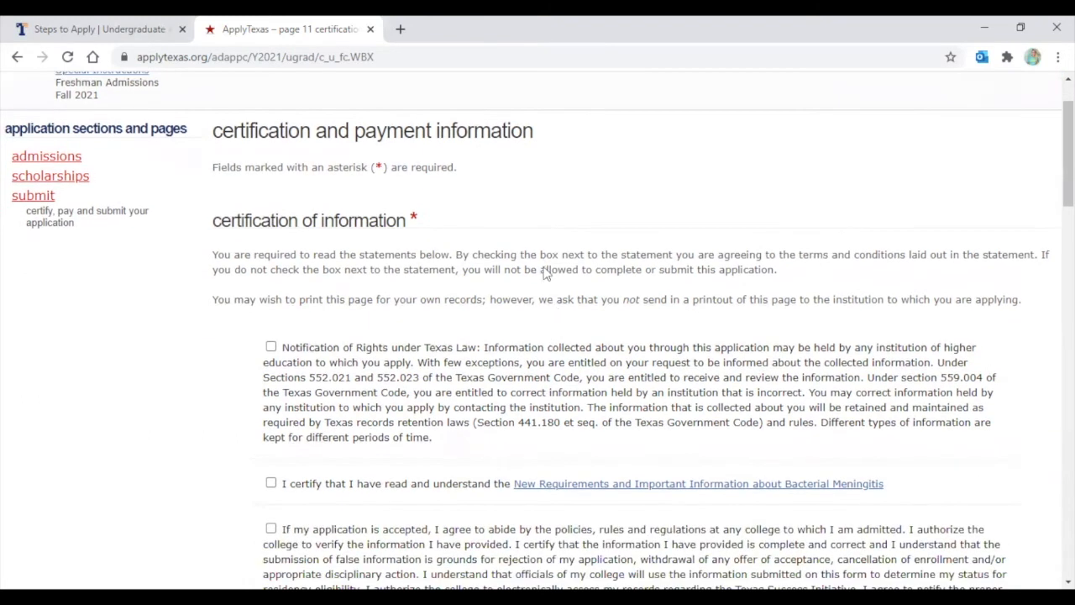
scroll(550, 228, down, 1)
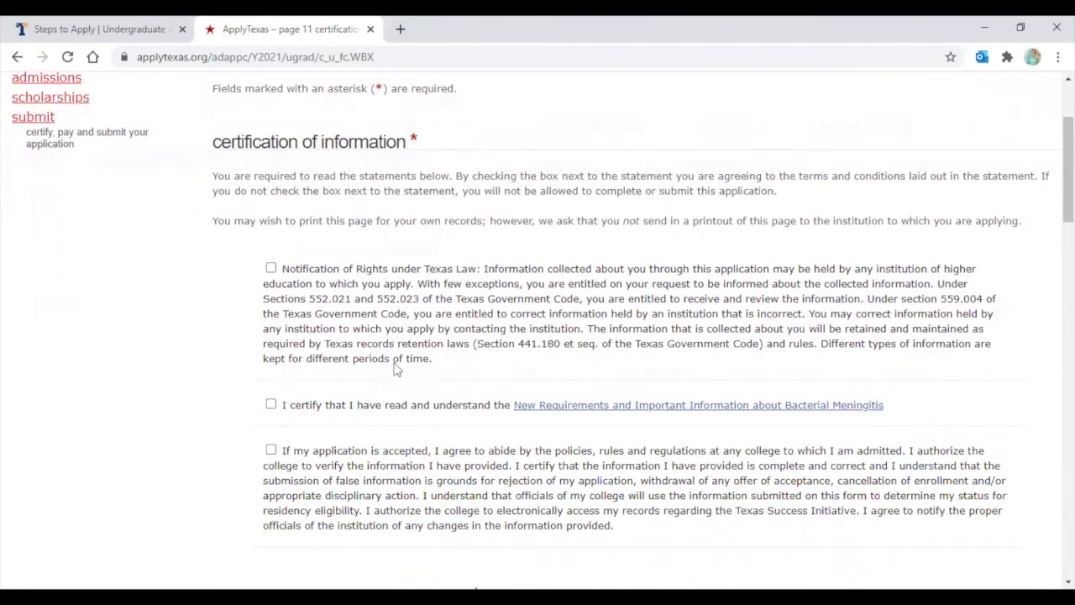
scroll(578, 350, down, 1)
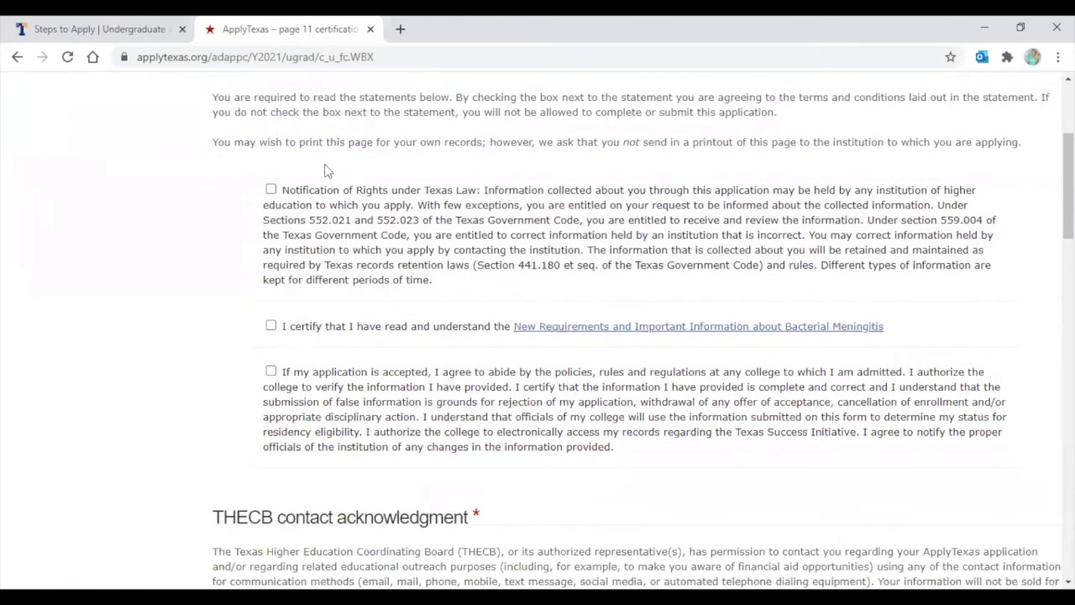
click(270, 190)
click(272, 326)
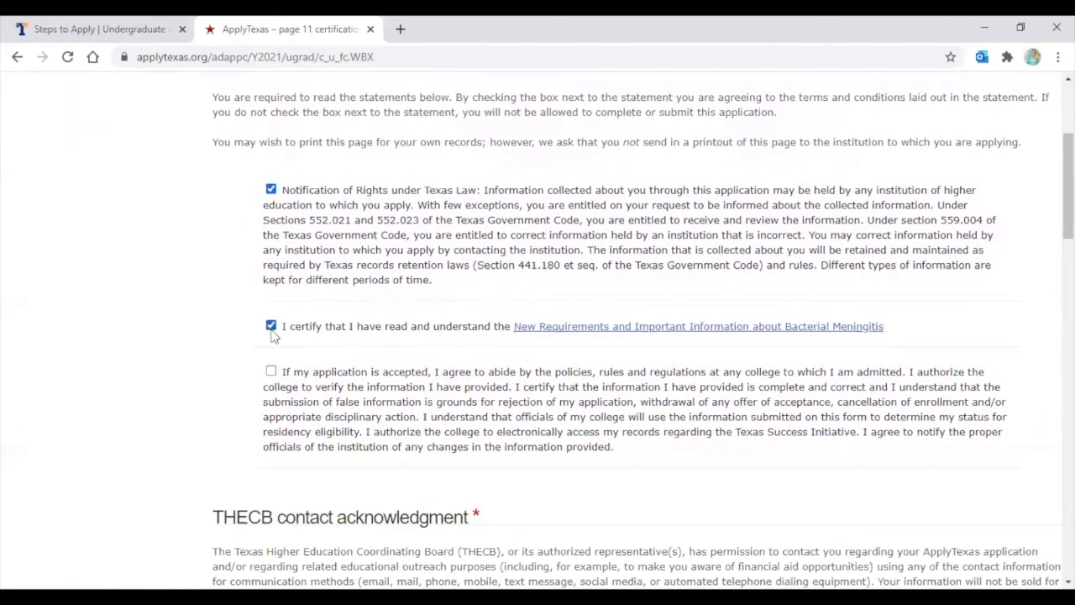
click(271, 371)
scroll(594, 270, down, 1)
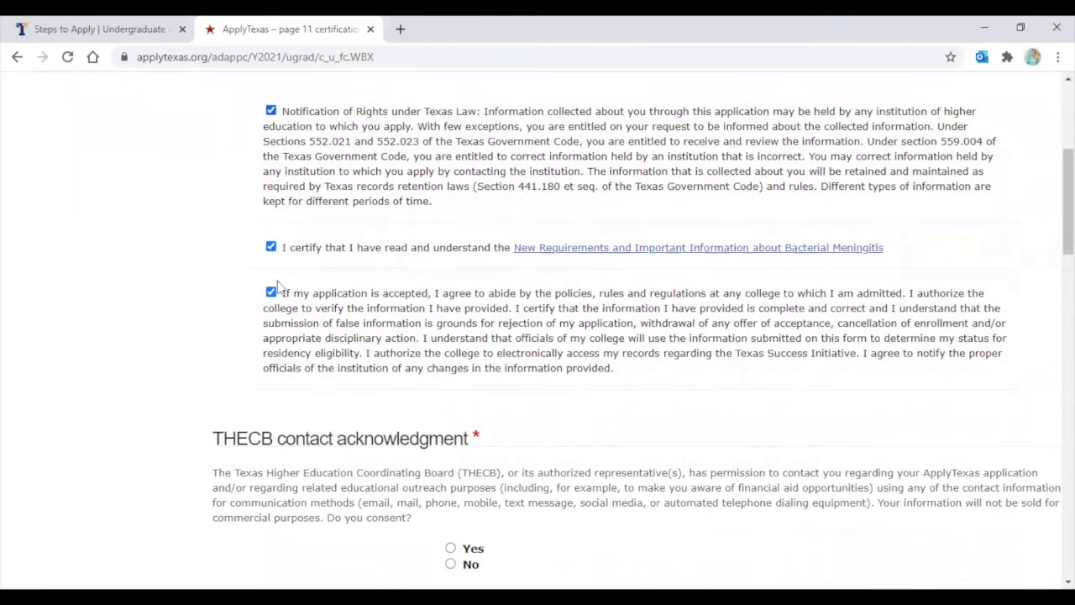
scroll(239, 268, down, 1)
scroll(239, 268, down, 1)
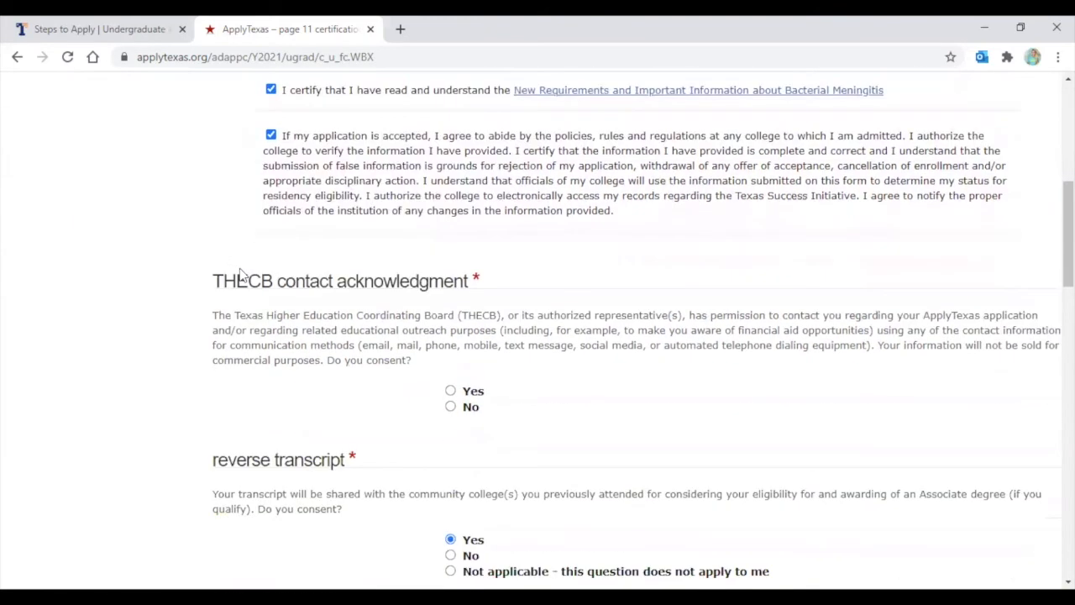
scroll(316, 295, down, 1)
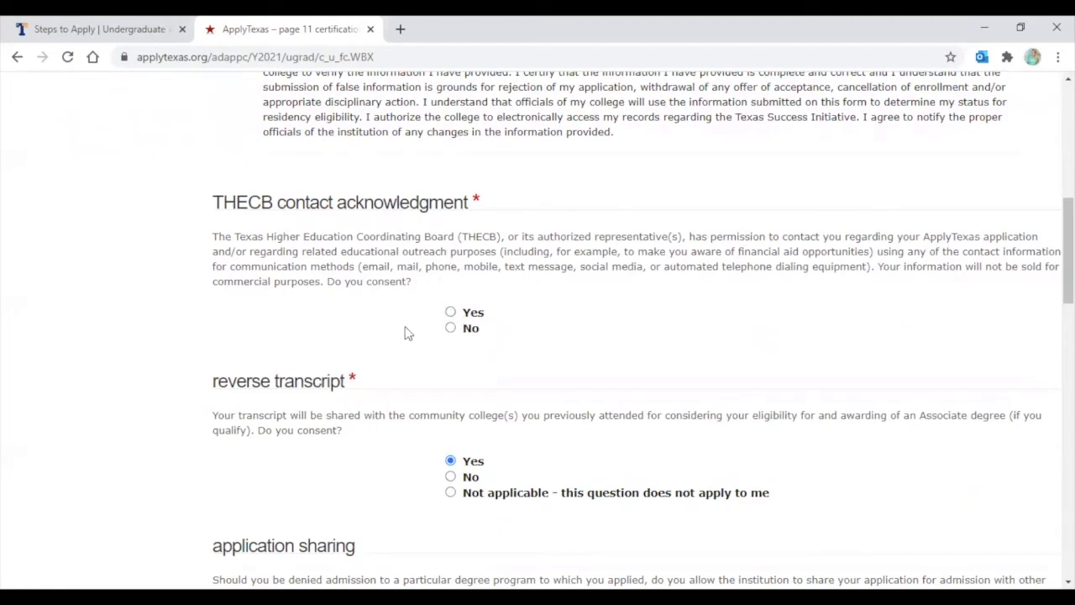
Answer Yes to THECB contact and Not applicable for reverse transcript
click(453, 314)
scroll(527, 316, down, 2)
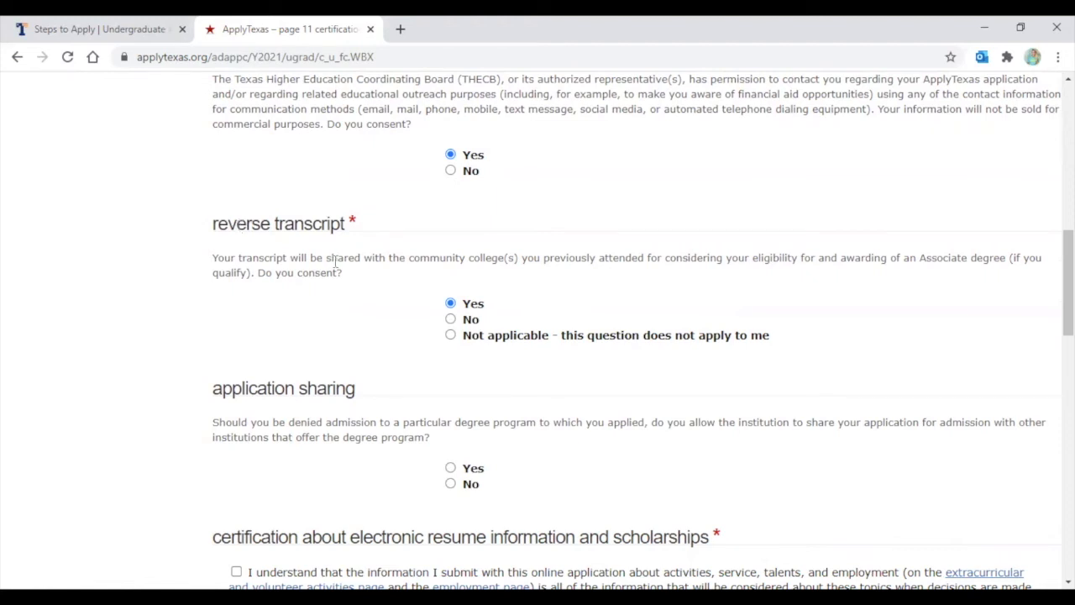
click(451, 335)
scroll(573, 339, down, 2)
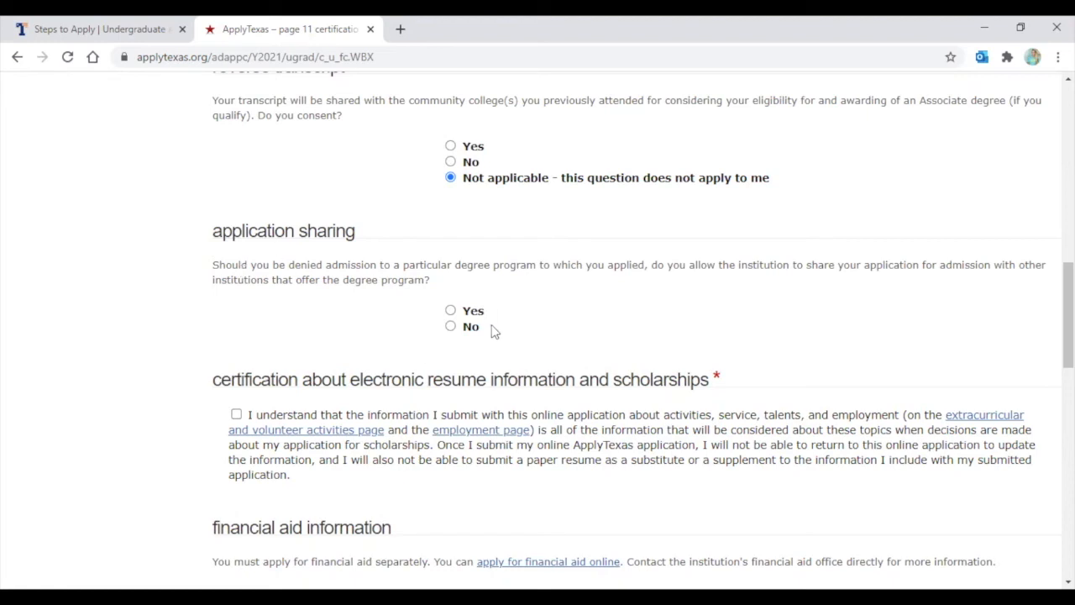
Allow sharing the application with other institutions and tick the resume and scholarships certification
click(451, 311)
scroll(565, 319, down, 1)
scroll(567, 322, down, 1)
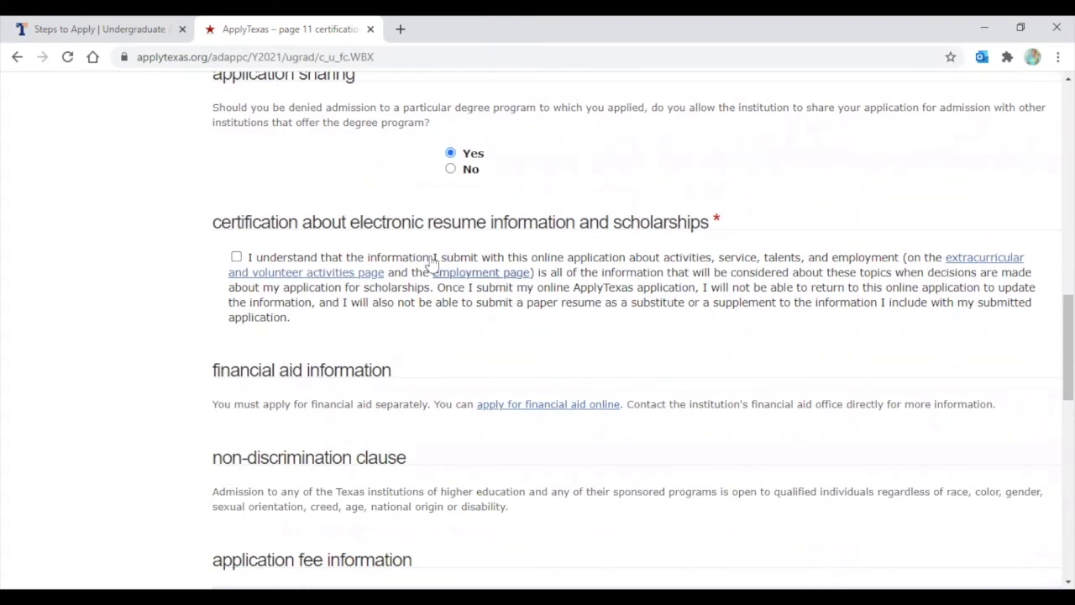
click(238, 258)
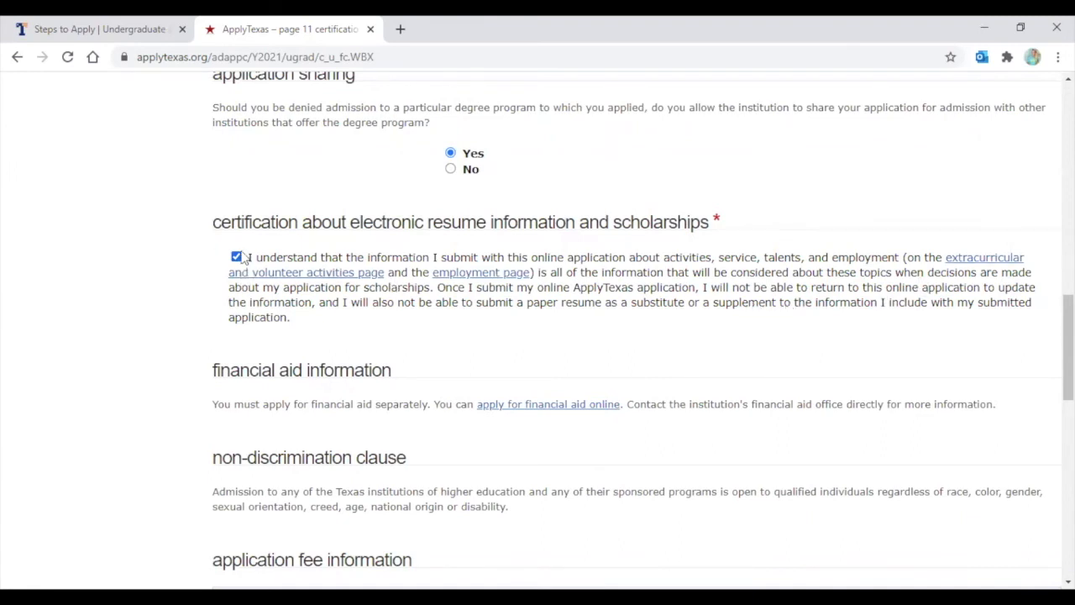
Choose Request for fee waiver as the payment method and save page 11 to reach submission
scroll(252, 286, down, 2)
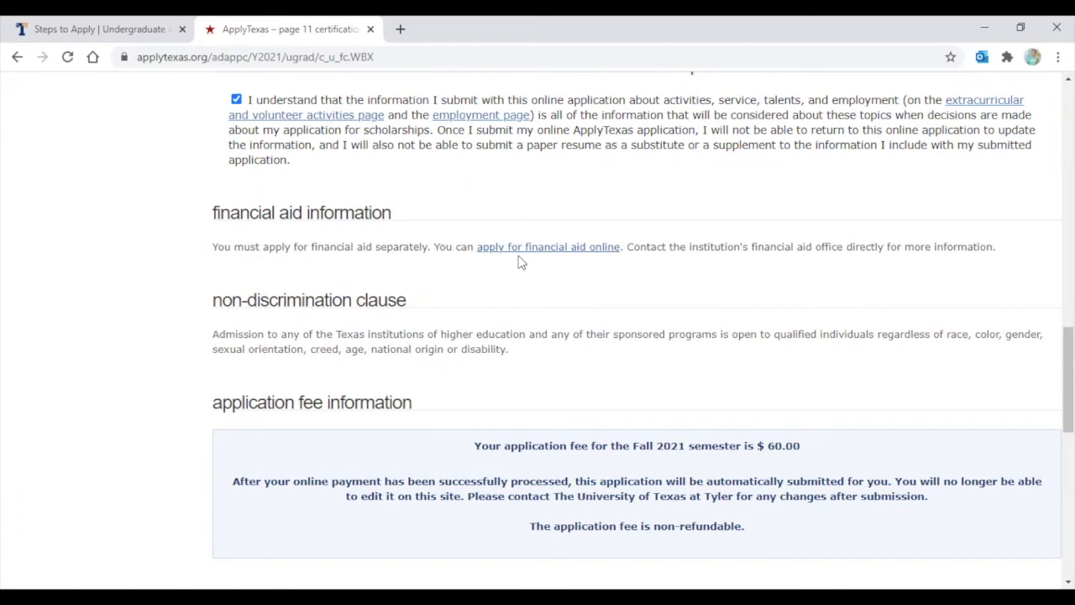
scroll(518, 263, down, 3)
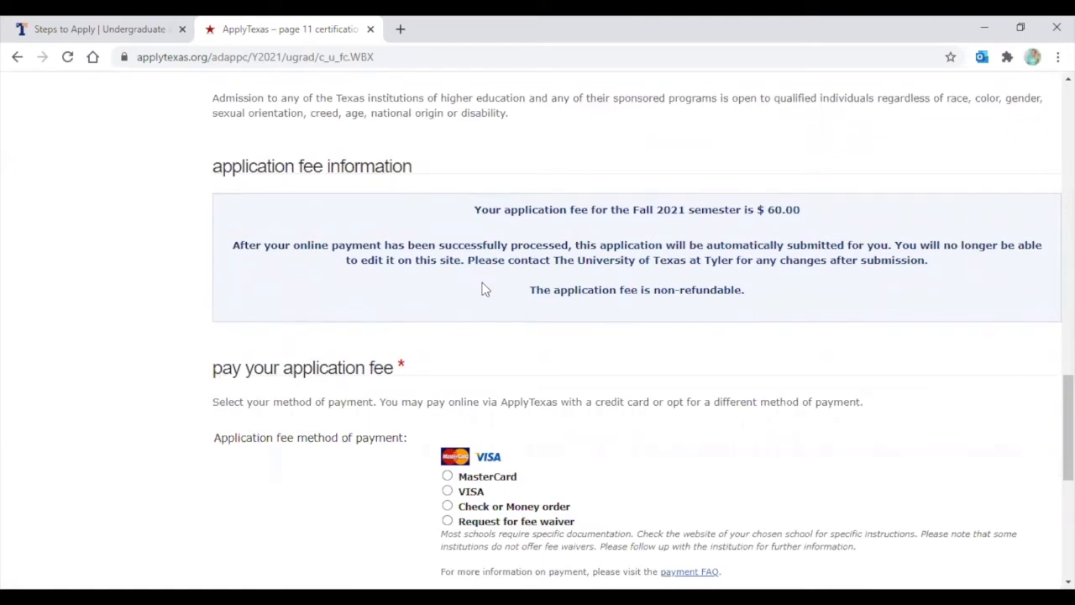
scroll(483, 288, down, 3)
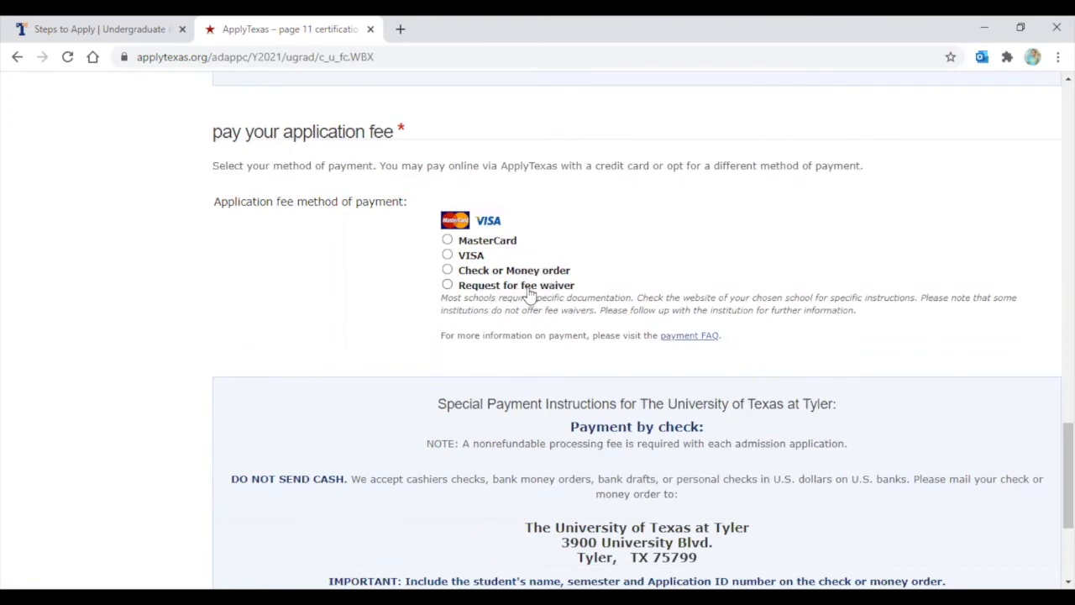
click(447, 286)
scroll(639, 271, down, 1)
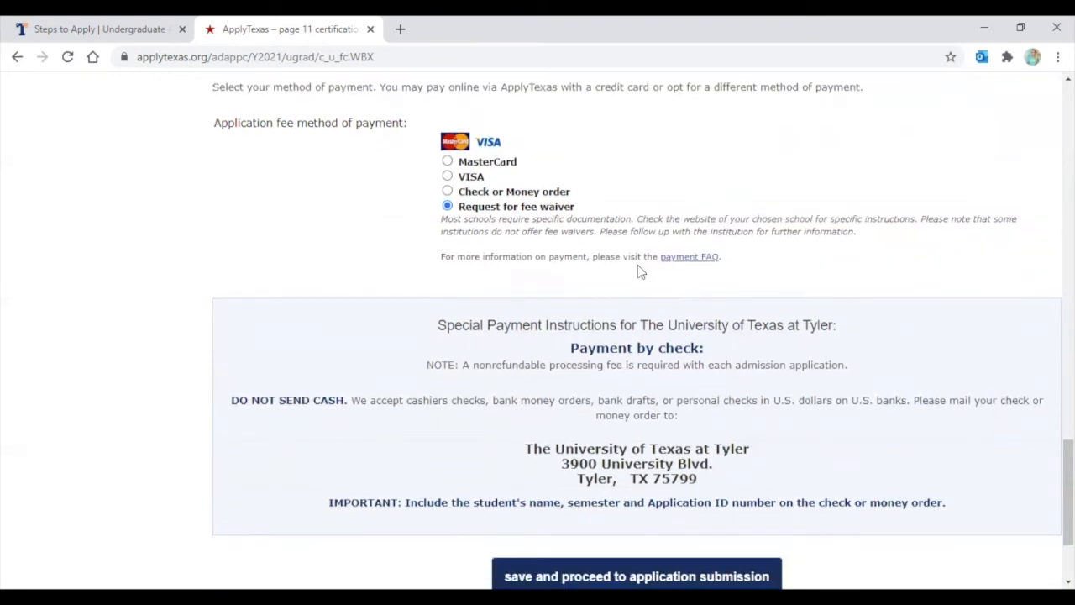
scroll(663, 327, down, 1)
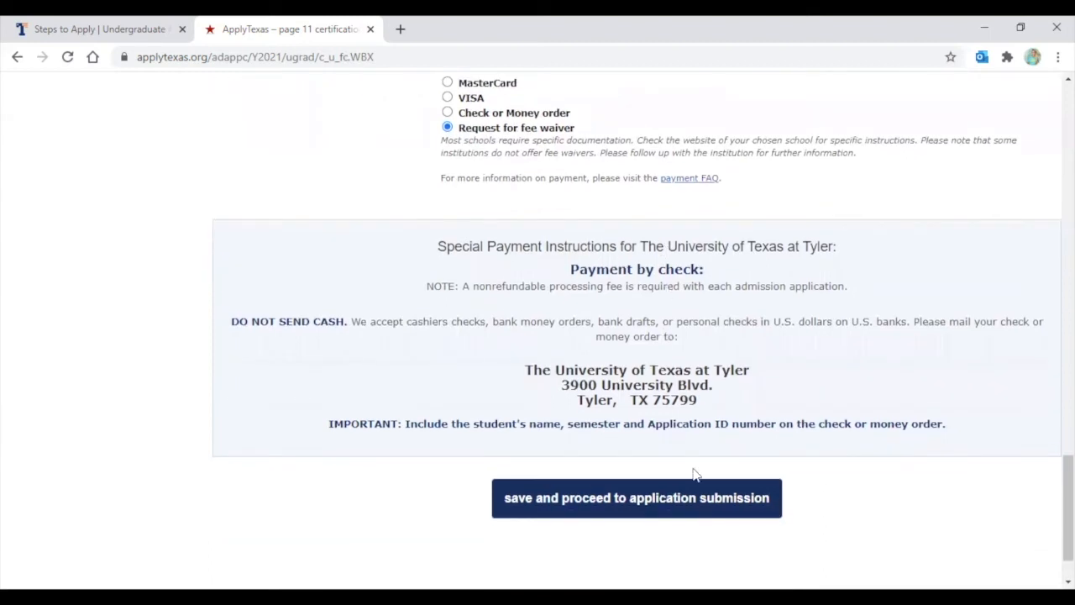
click(598, 500)
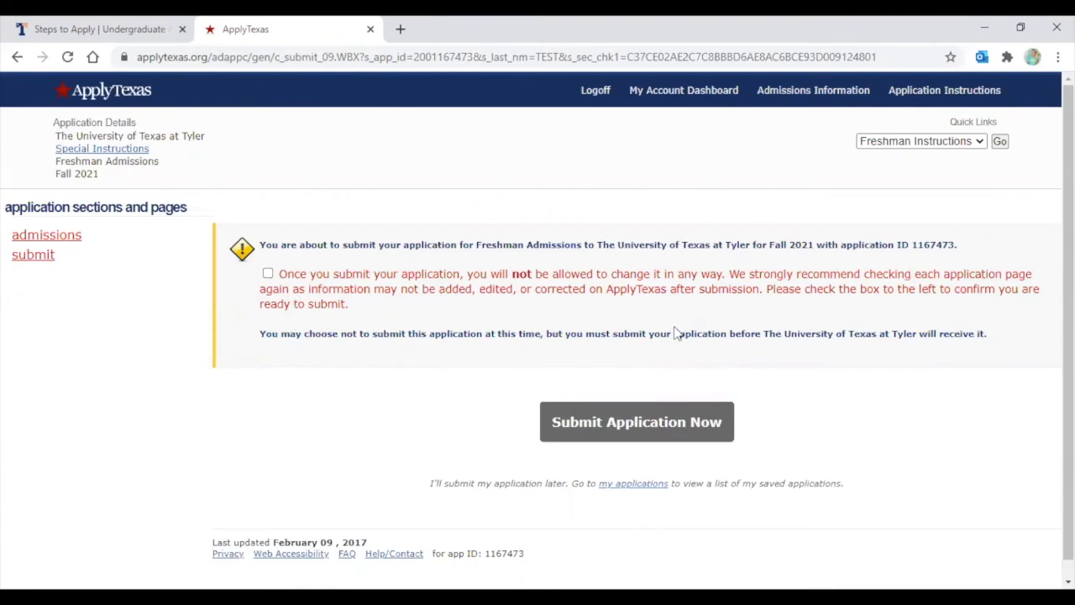
Tick the readiness confirmation and submit the UT Tyler Freshman Fall 2021 application
click(267, 274)
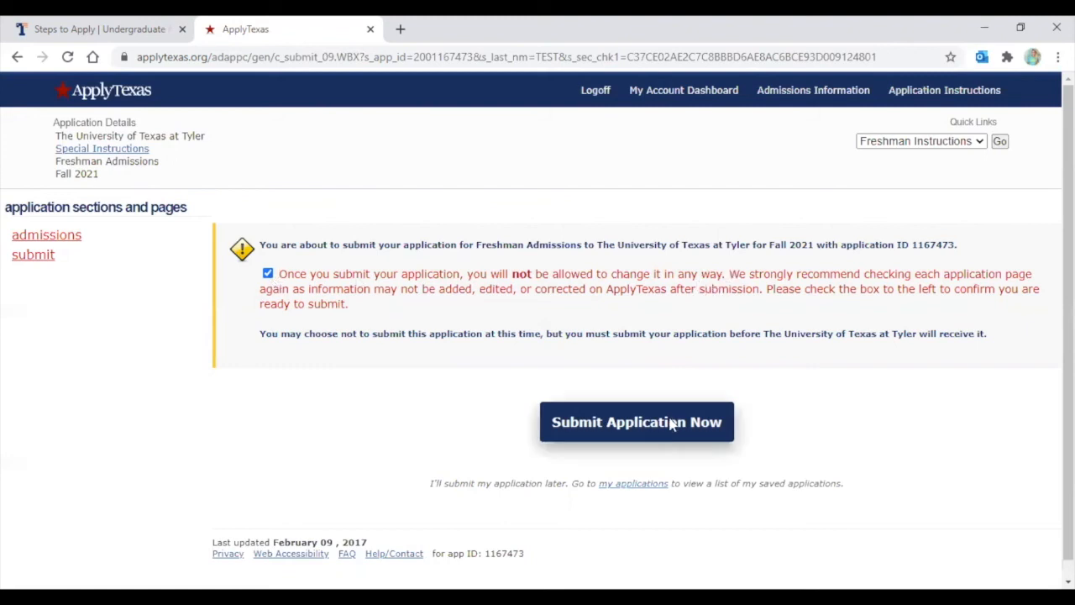
click(632, 424)
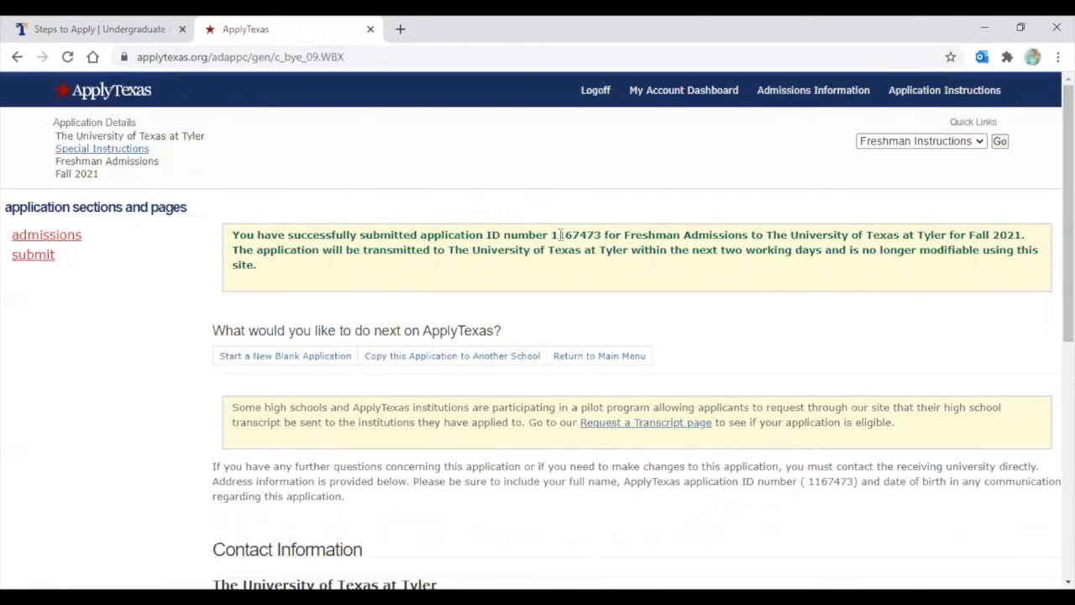
Select the application ID, check the dashboard listing, and open UT Tyler's scholarship application
drag(550, 235, 604, 235)
click(640, 230)
scroll(636, 275, down, 3)
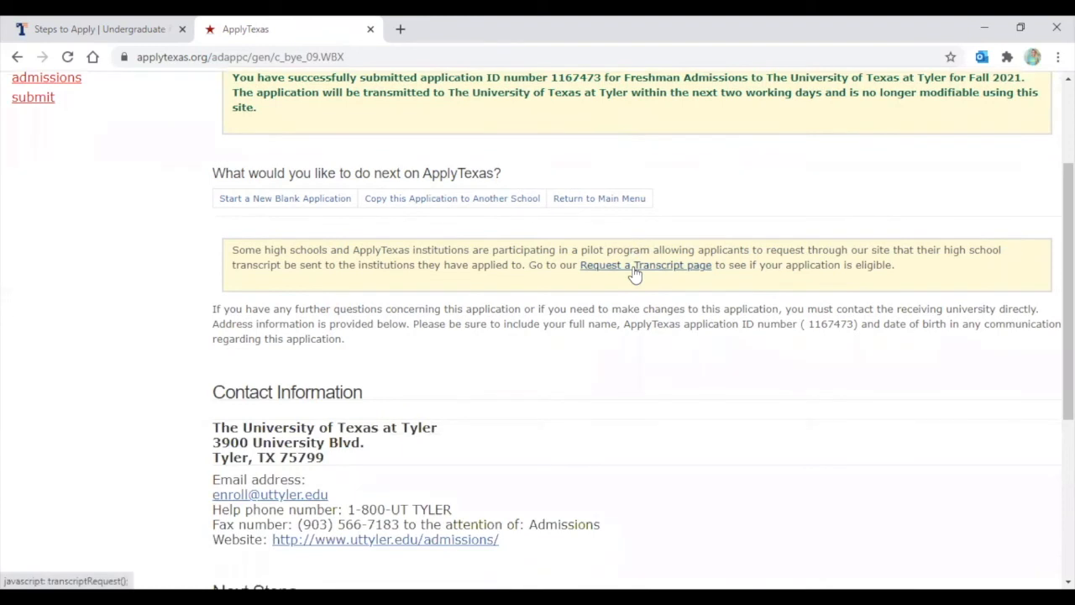
scroll(634, 274, up, 2)
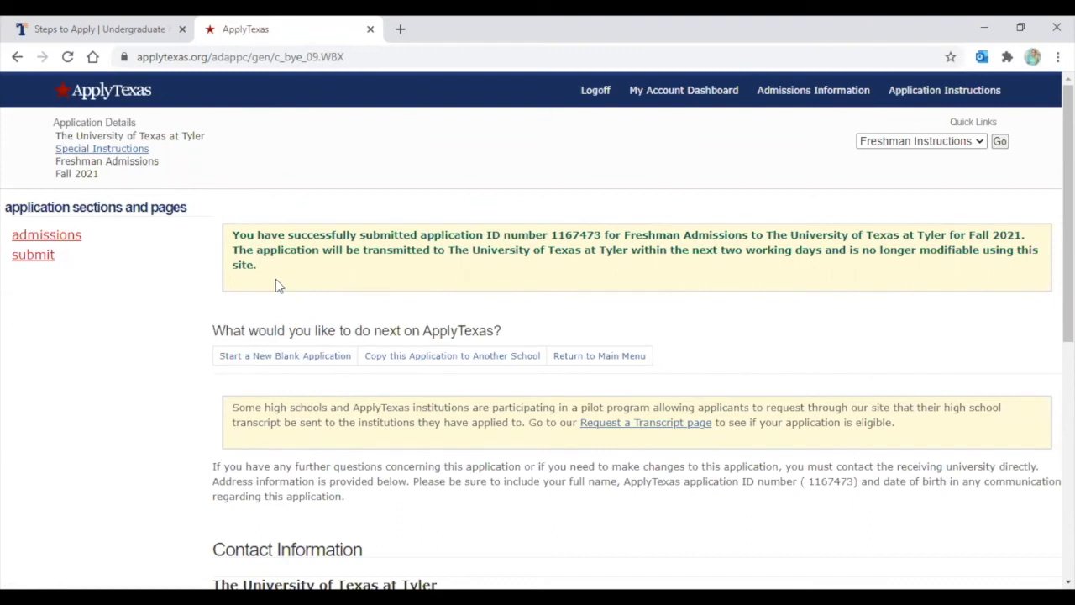
click(709, 101)
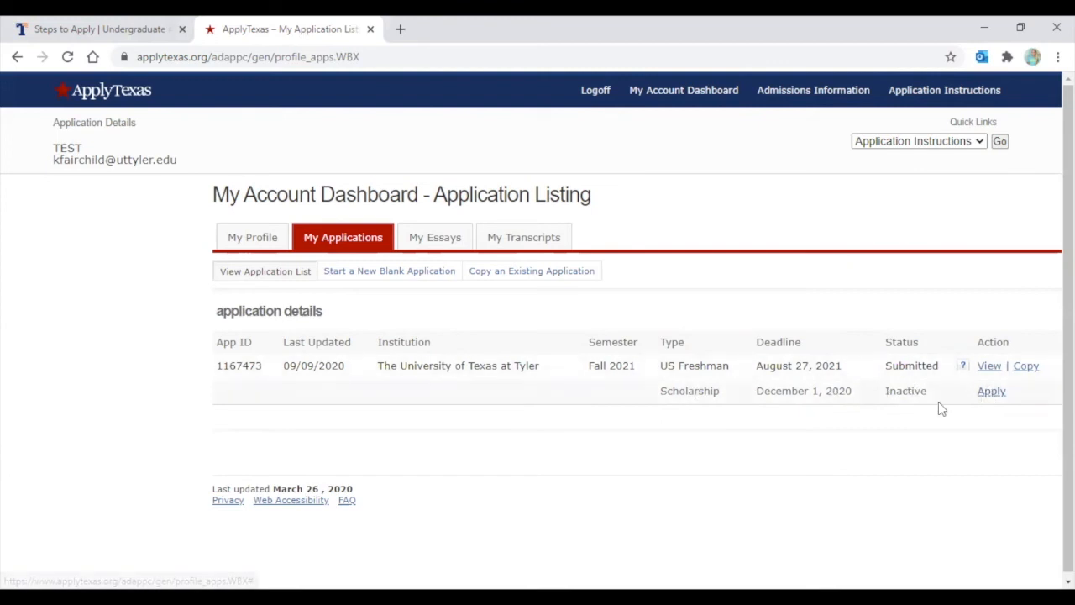
click(992, 392)
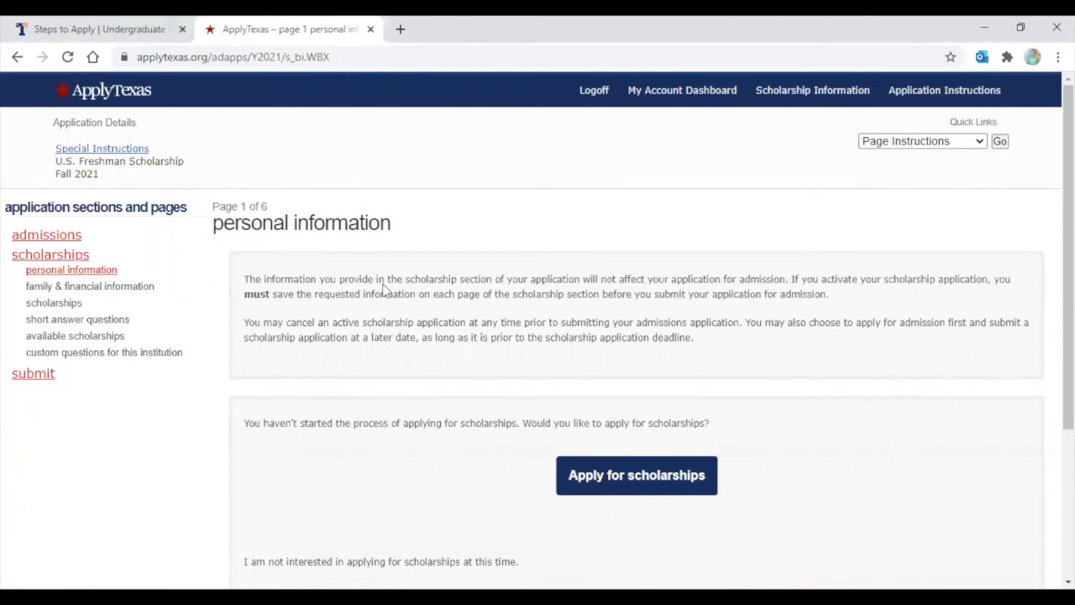
Start the scholarship application and scroll down to the empty high school counselor fields
scroll(383, 286, down, 1)
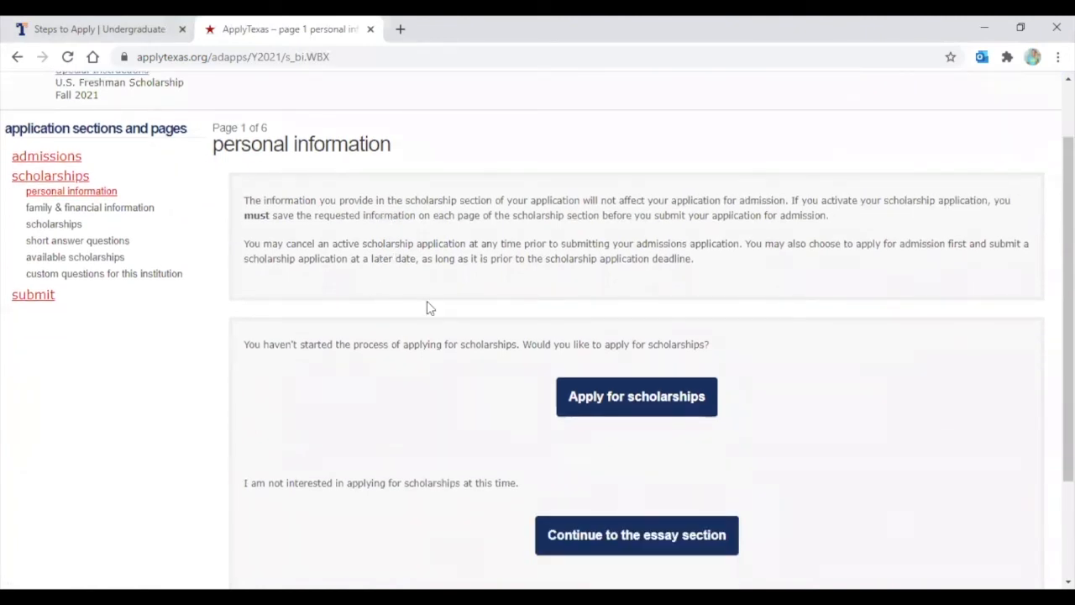
scroll(538, 319, down, 1)
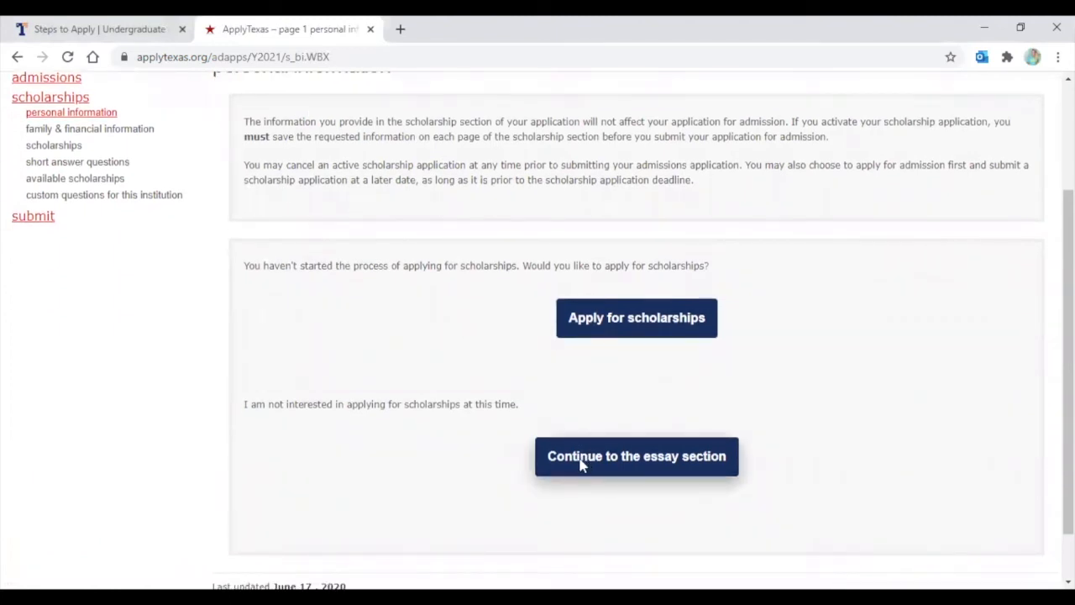
scroll(580, 464, up, 1)
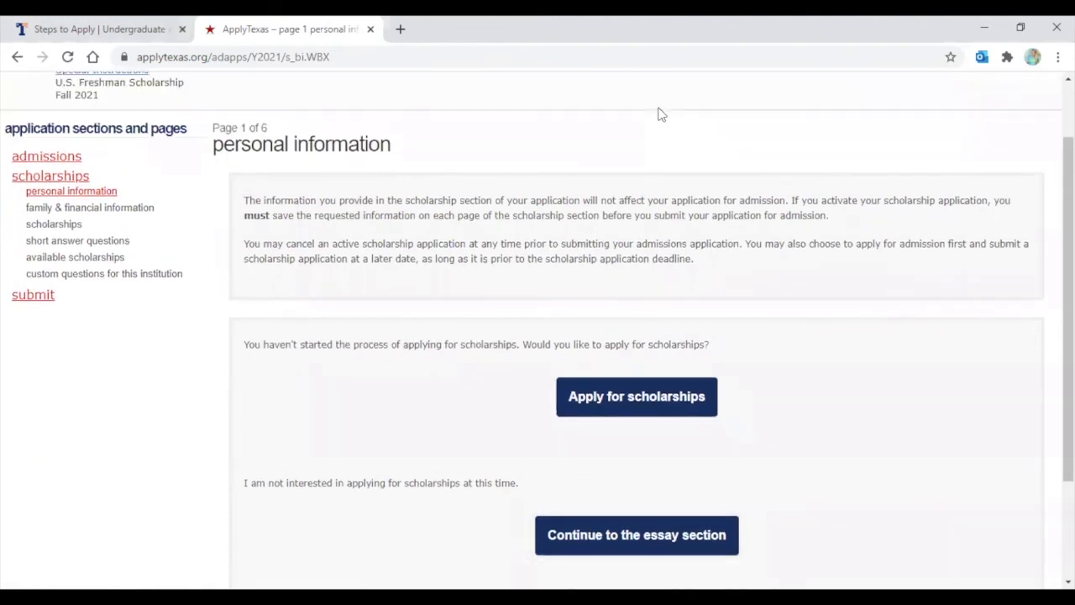
click(625, 402)
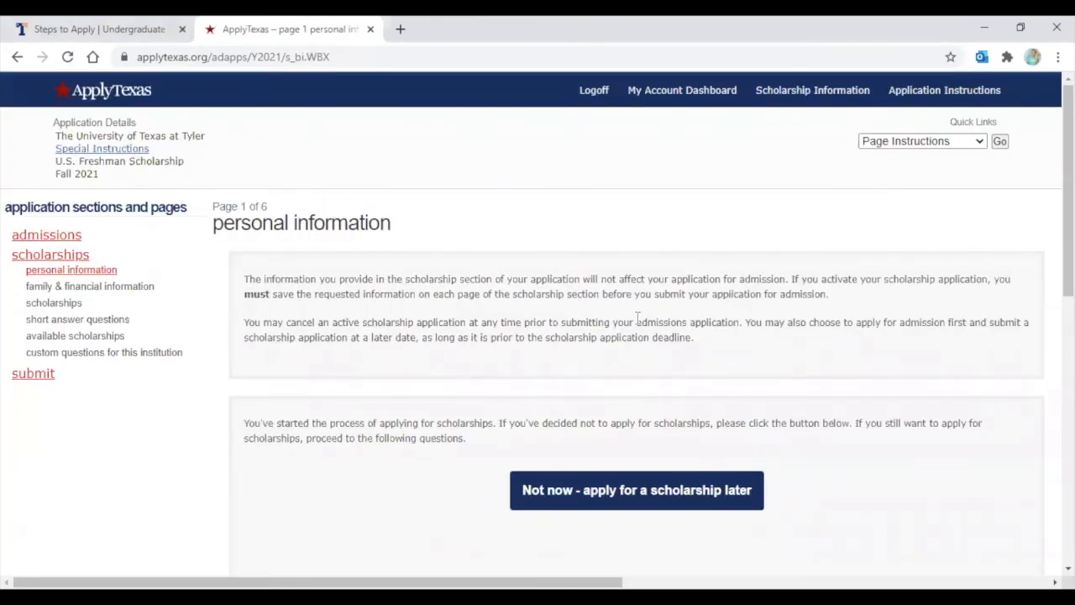
scroll(638, 319, down, 2)
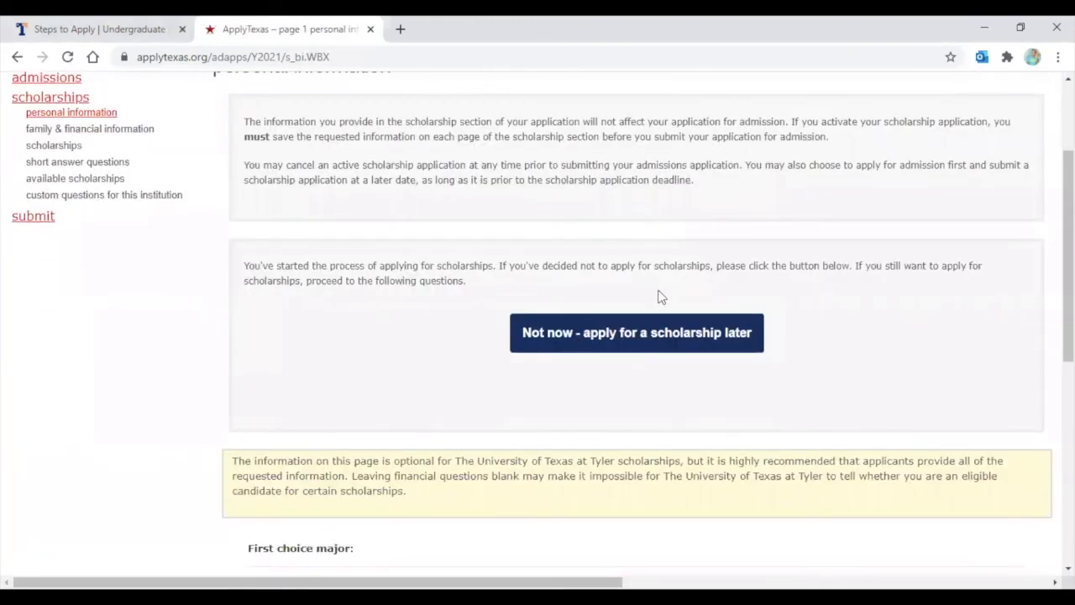
scroll(661, 295, down, 1)
scroll(751, 311, down, 1)
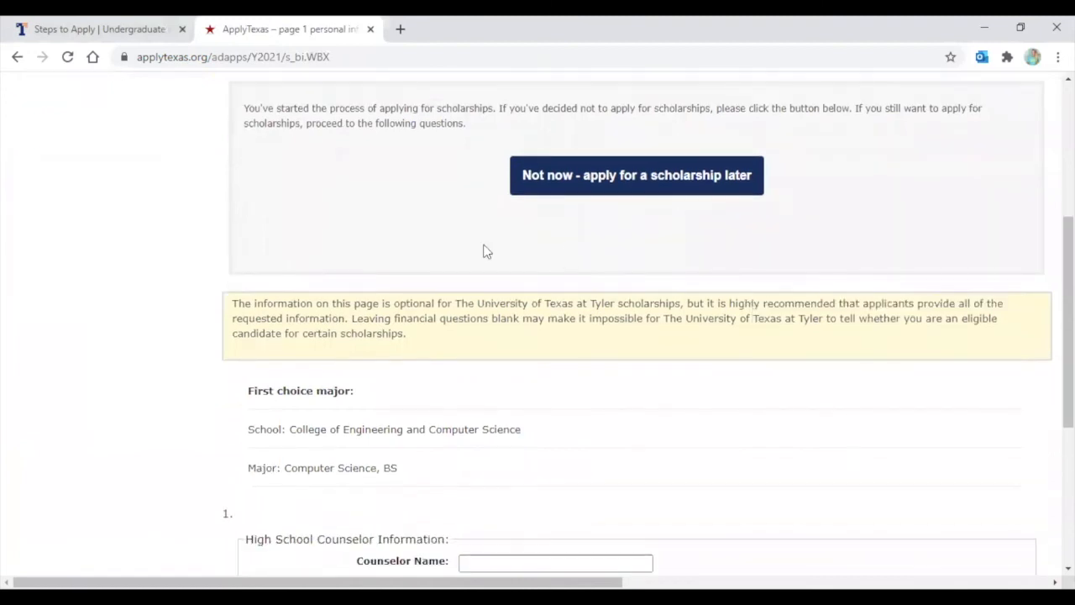
scroll(483, 252, down, 2)
scroll(400, 183, down, 1)
scroll(402, 188, up, 1)
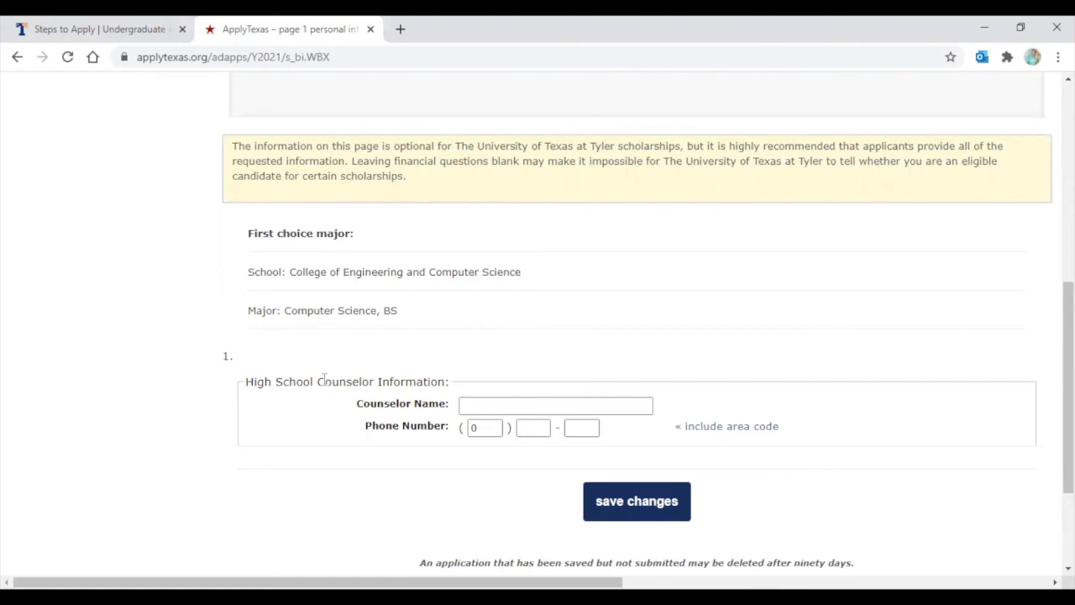
Save scholarship page 1 with the high school counselor fields left blank
scroll(323, 378, down, 1)
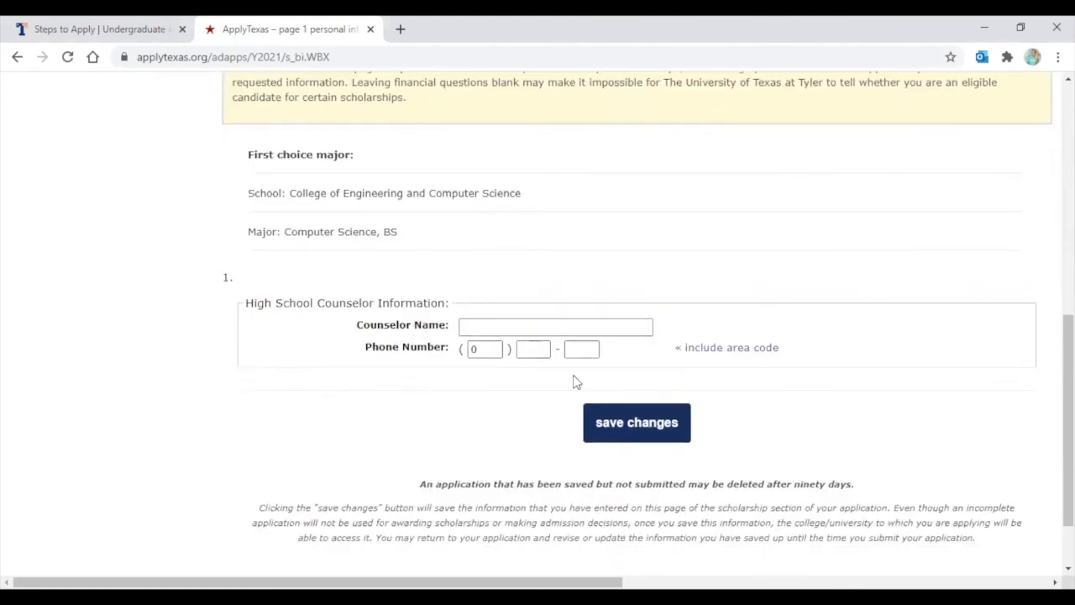
click(621, 433)
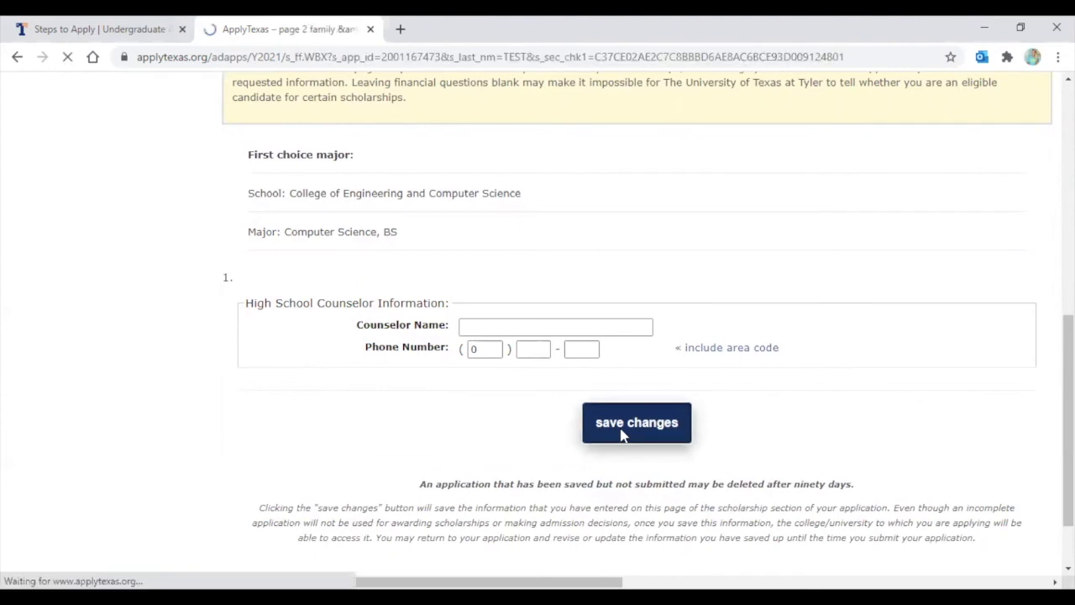
Review the family & financial page, leave its optional questions blank, and save it
scroll(602, 388, down, 1)
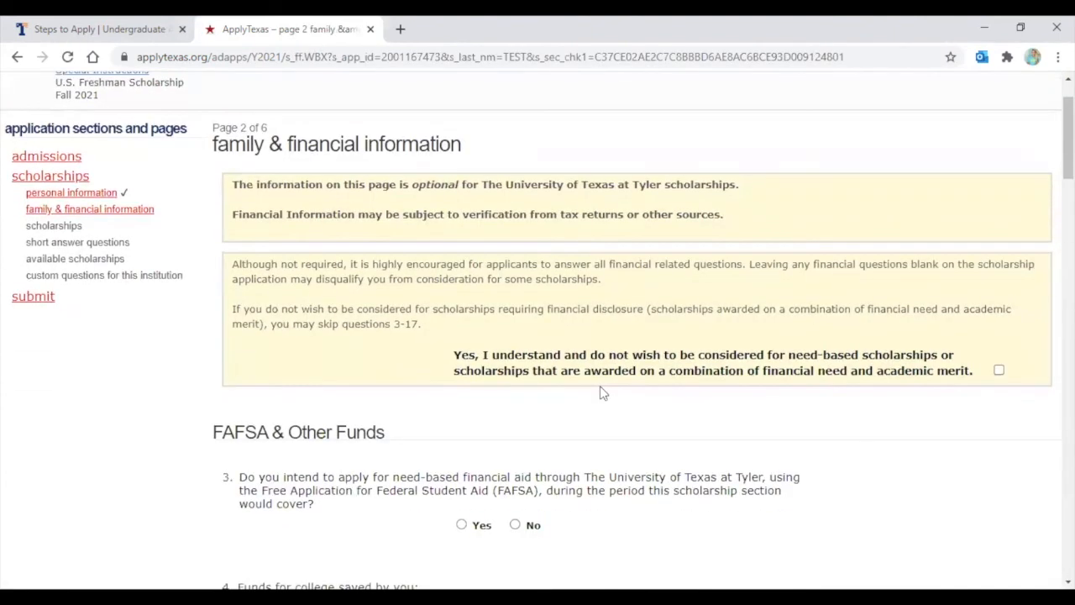
scroll(599, 390, down, 1)
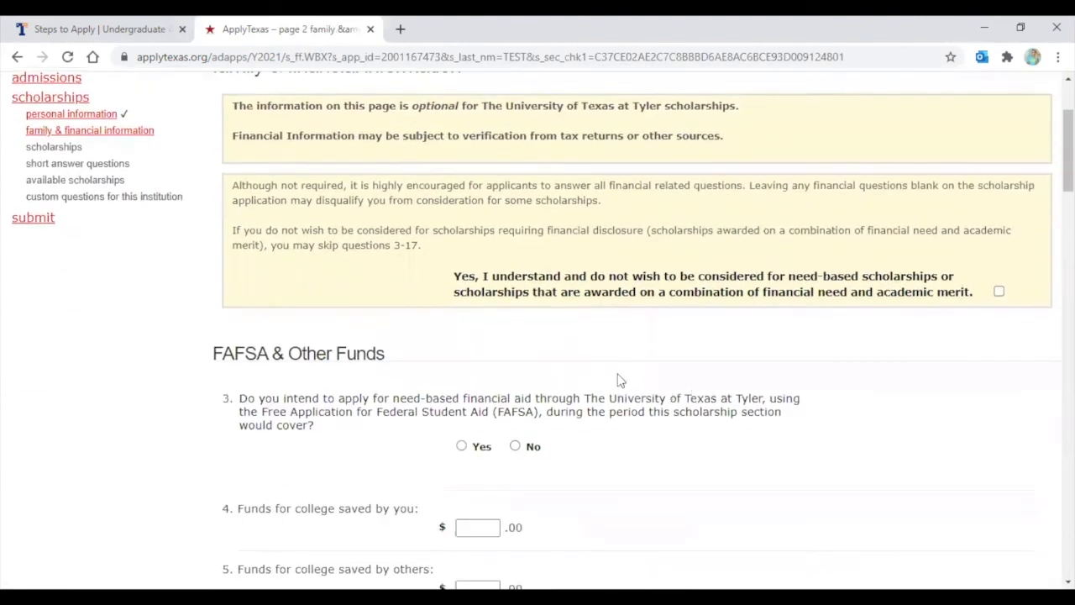
scroll(618, 384, down, 1)
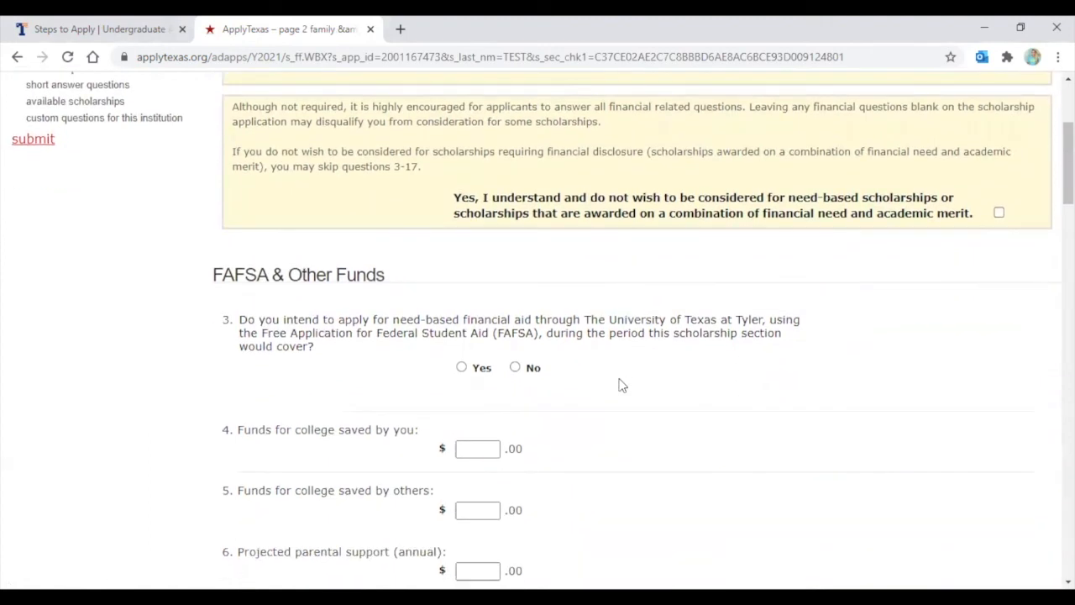
scroll(621, 385, up, 1)
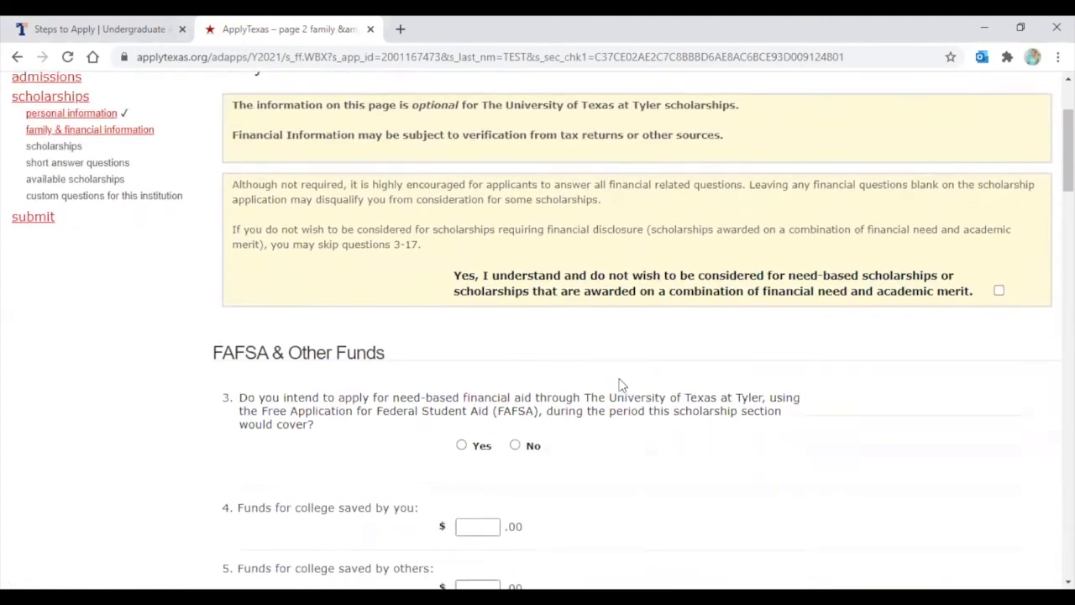
scroll(622, 385, down, 1)
scroll(621, 384, down, 1)
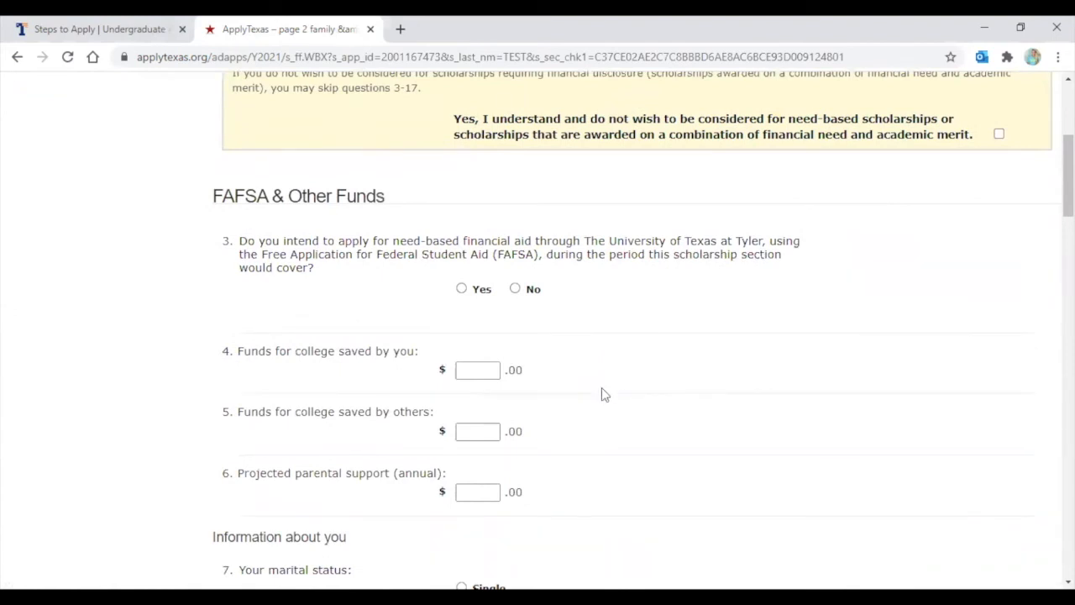
scroll(603, 390, up, 2)
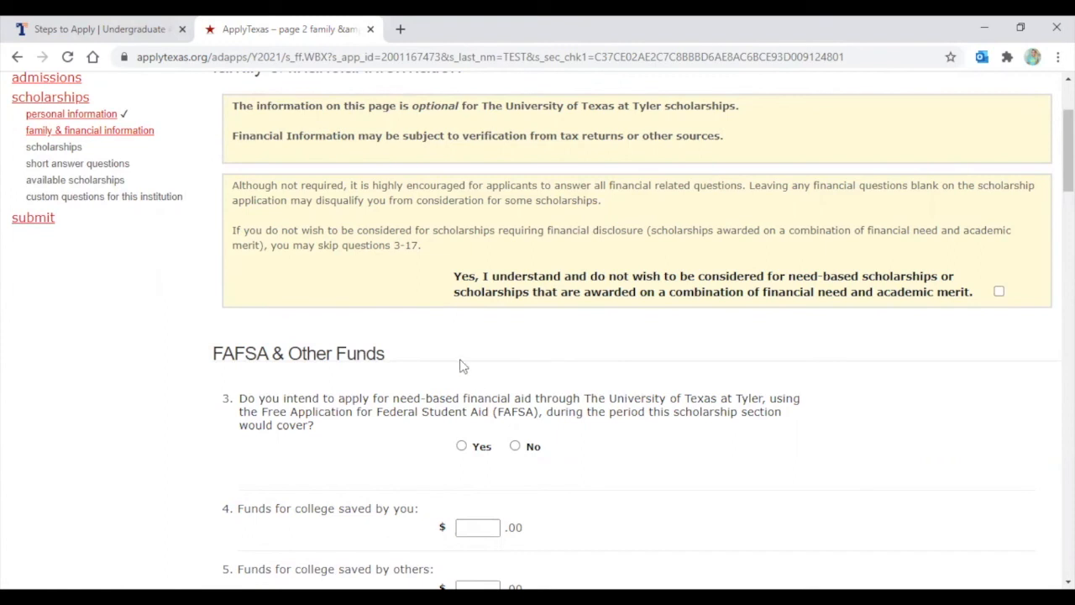
scroll(309, 382, down, 6)
scroll(308, 387, down, 8)
scroll(308, 394, down, 12)
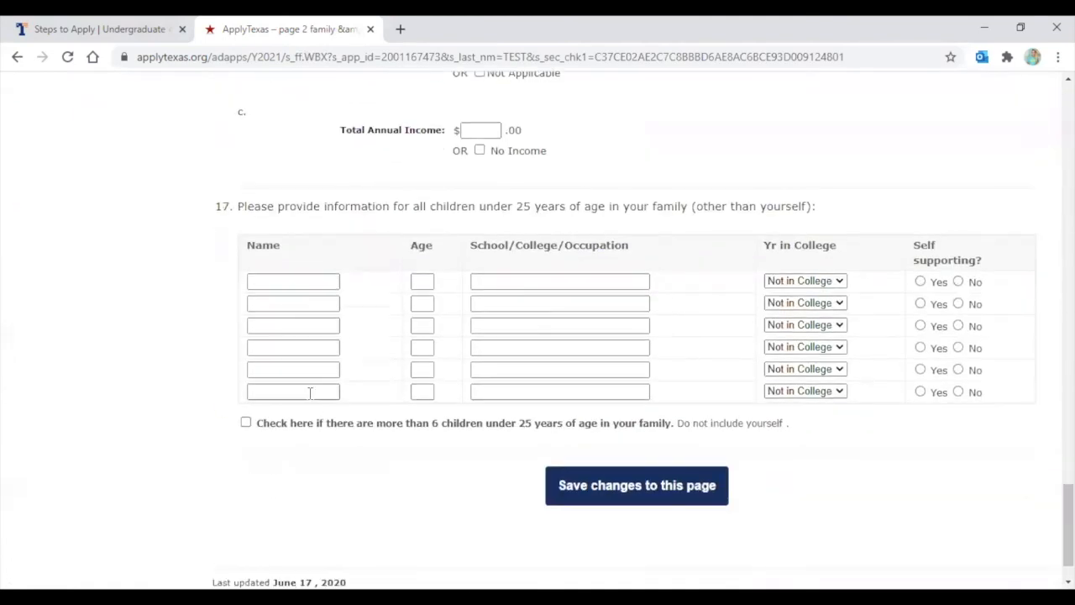
scroll(310, 393, up, 20)
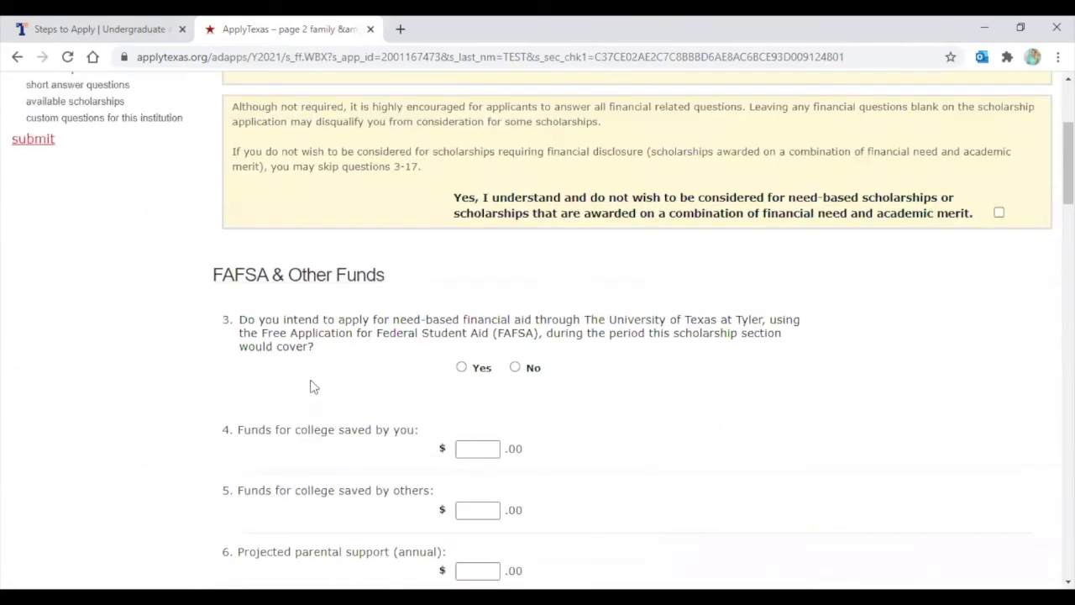
scroll(307, 390, down, 2)
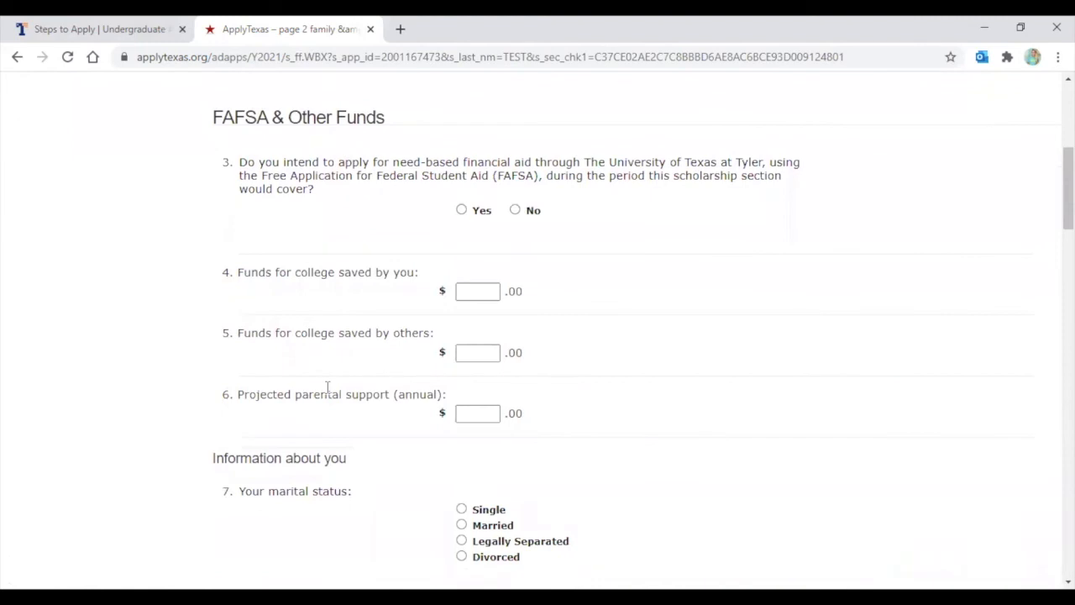
scroll(327, 387, down, 1)
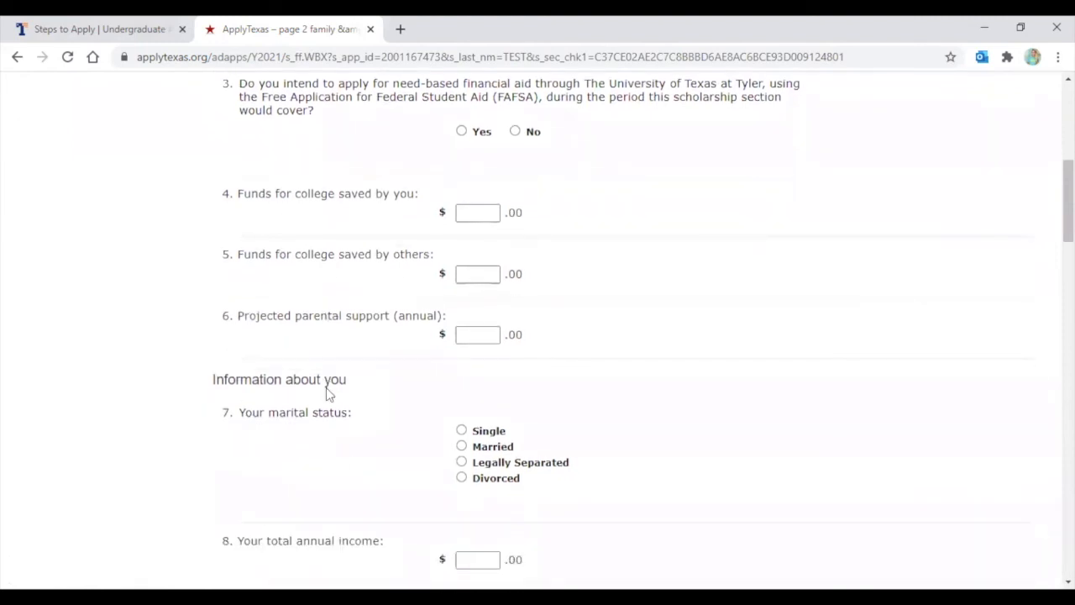
scroll(327, 390, down, 3)
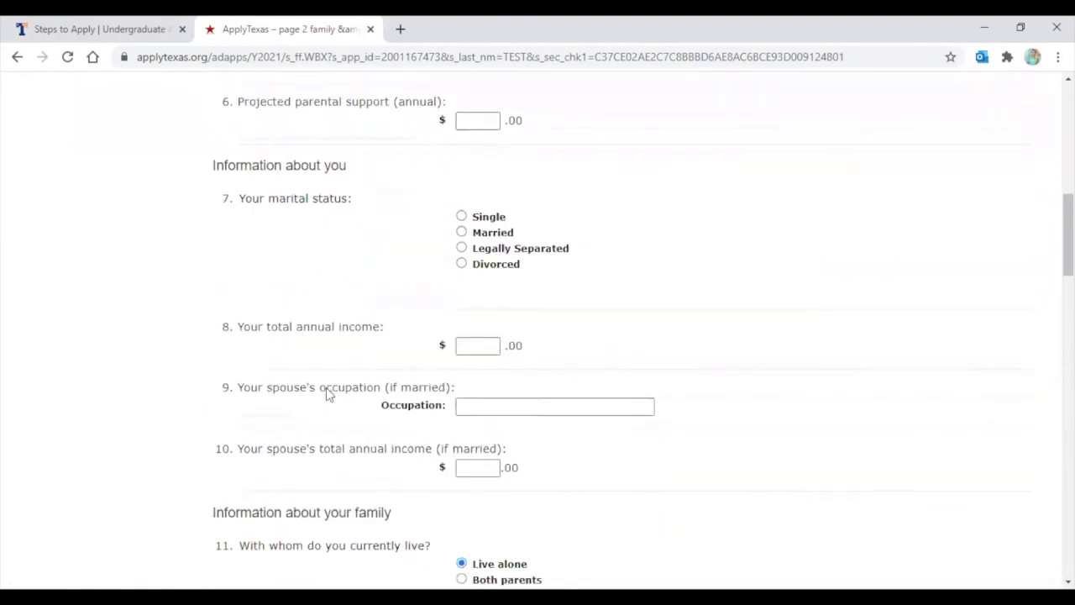
scroll(377, 274, down, 1)
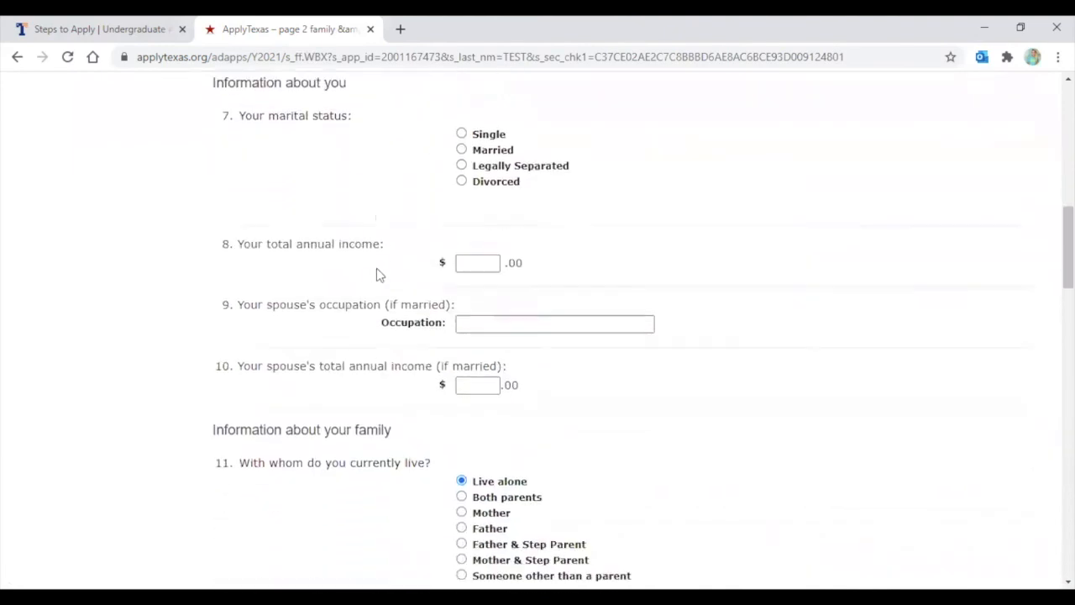
scroll(380, 309, down, 3)
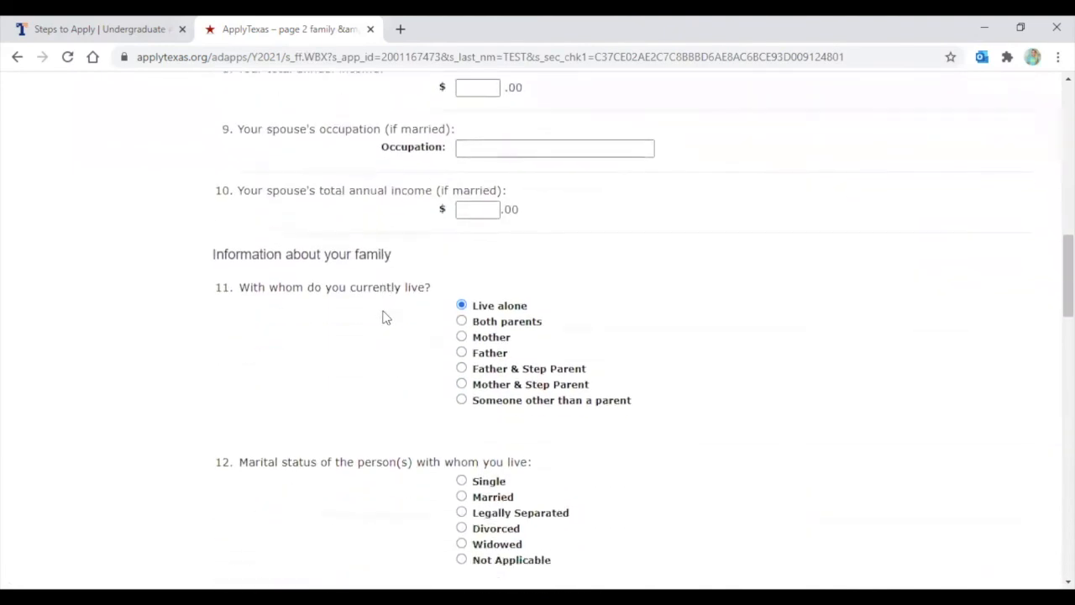
scroll(381, 321, down, 2)
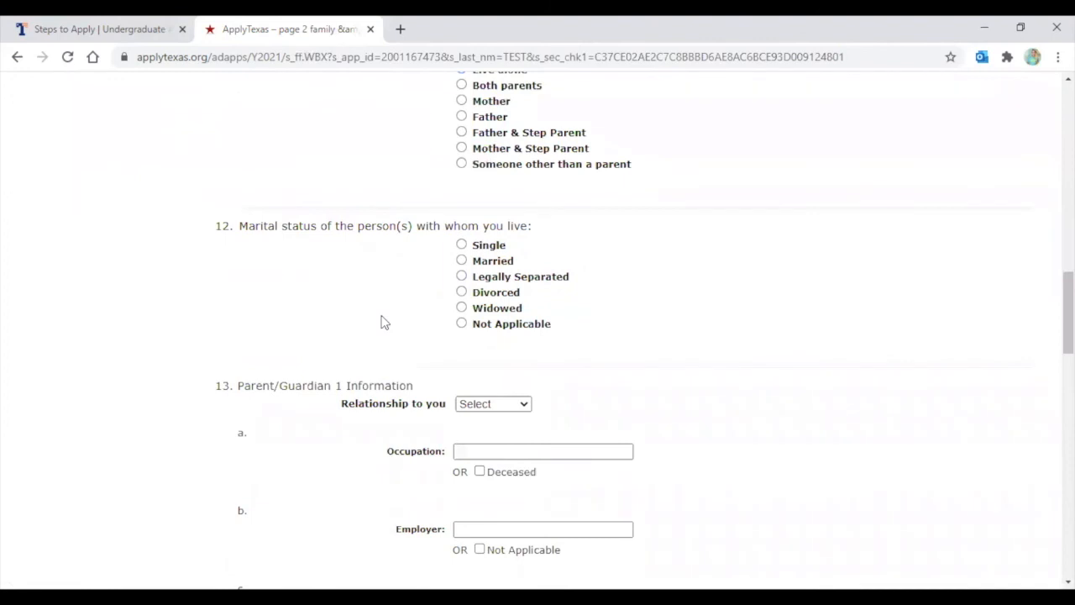
scroll(380, 322, down, 3)
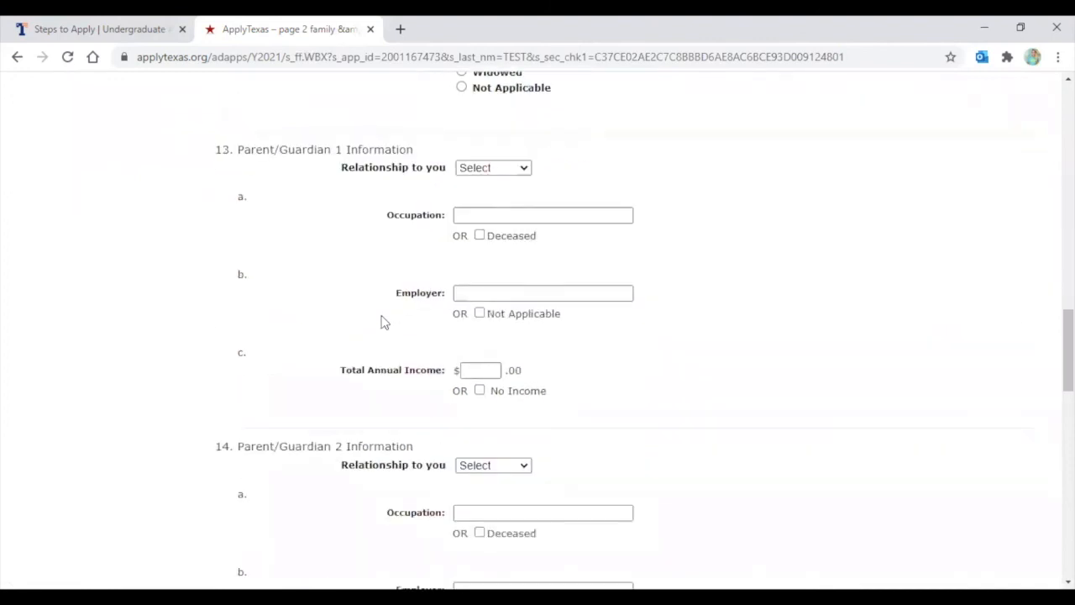
scroll(382, 322, down, 2)
scroll(382, 325, down, 5)
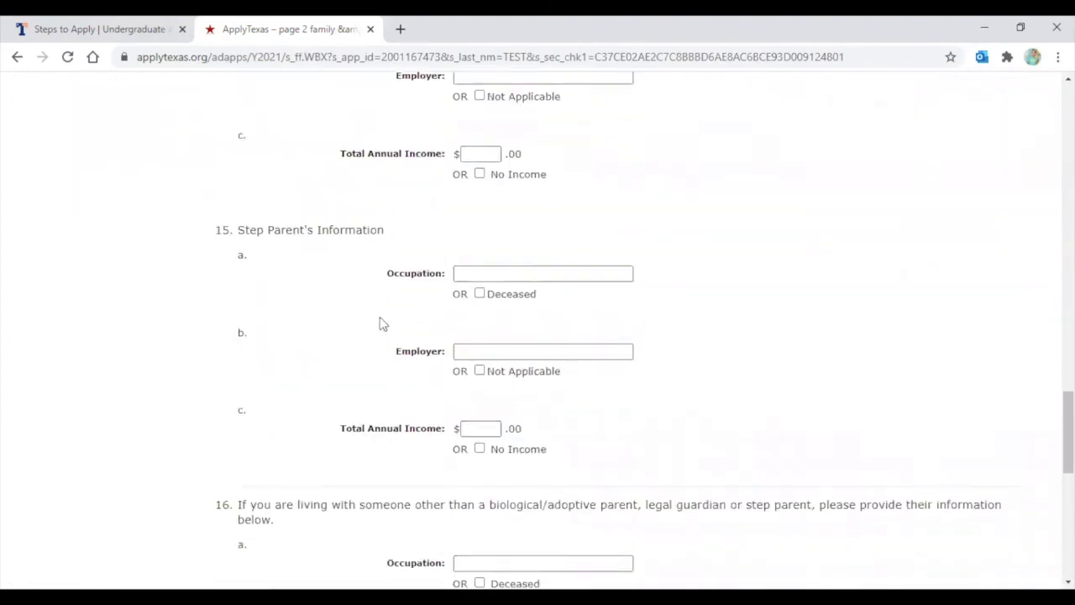
scroll(380, 319, down, 5)
scroll(378, 317, down, 2)
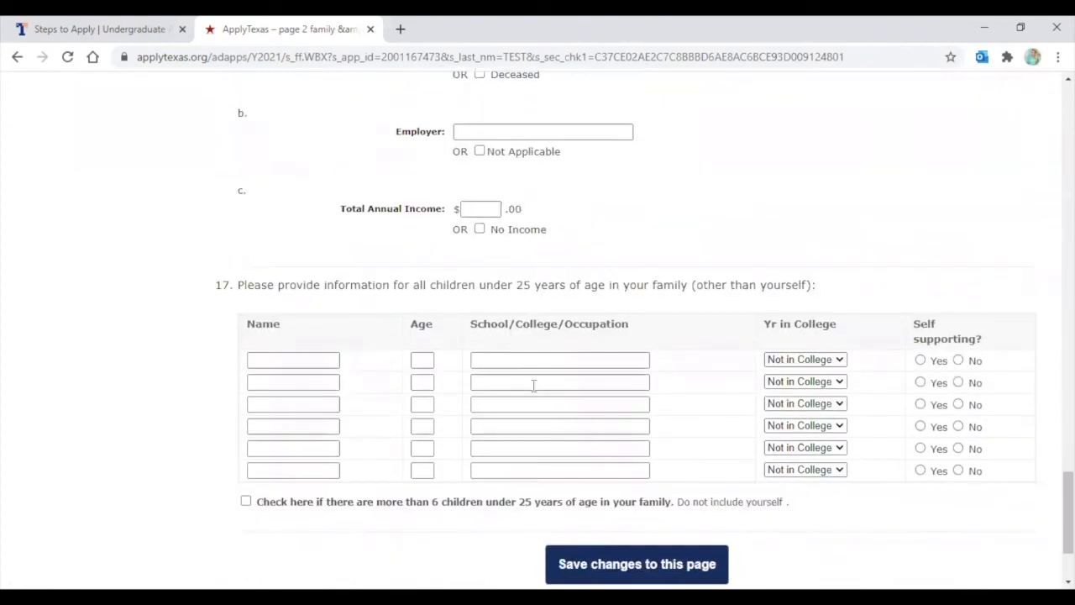
scroll(446, 386, down, 1)
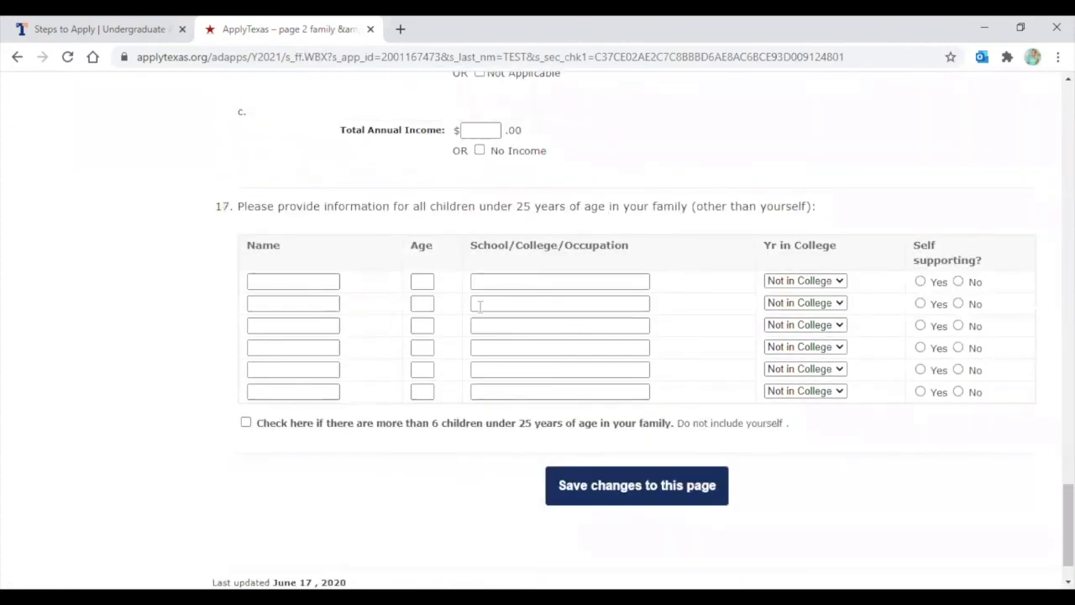
click(636, 487)
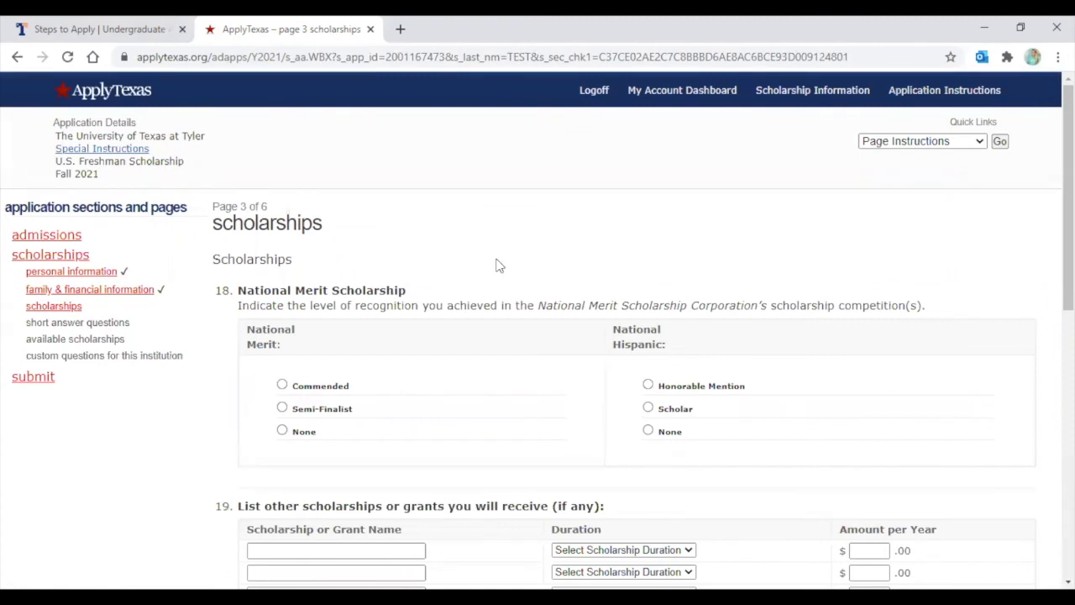
Save page 3 with no other scholarships listed
scroll(496, 265, down, 1)
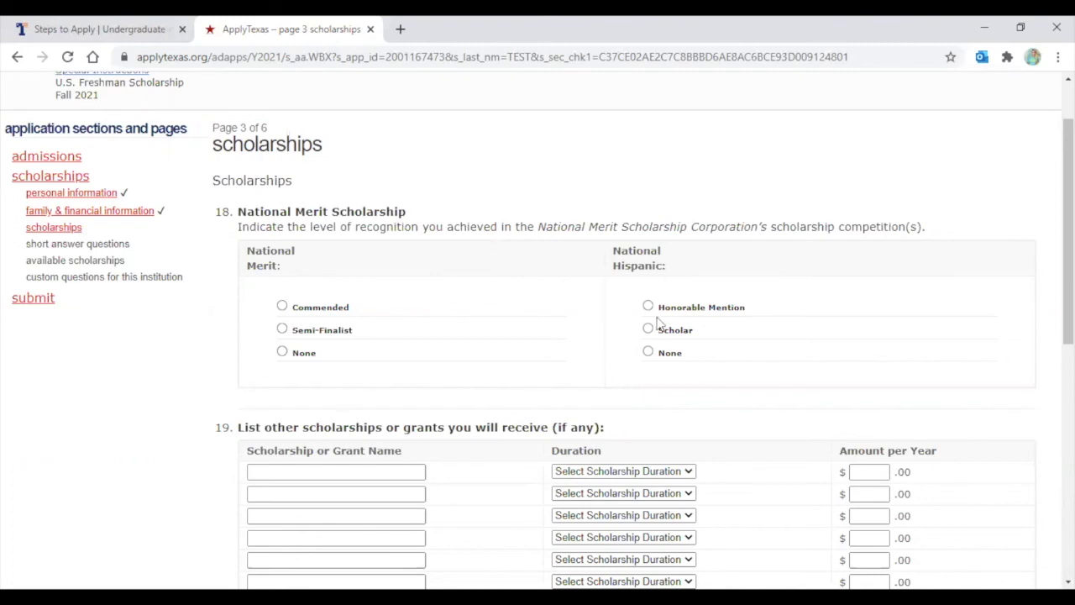
scroll(652, 311, down, 1)
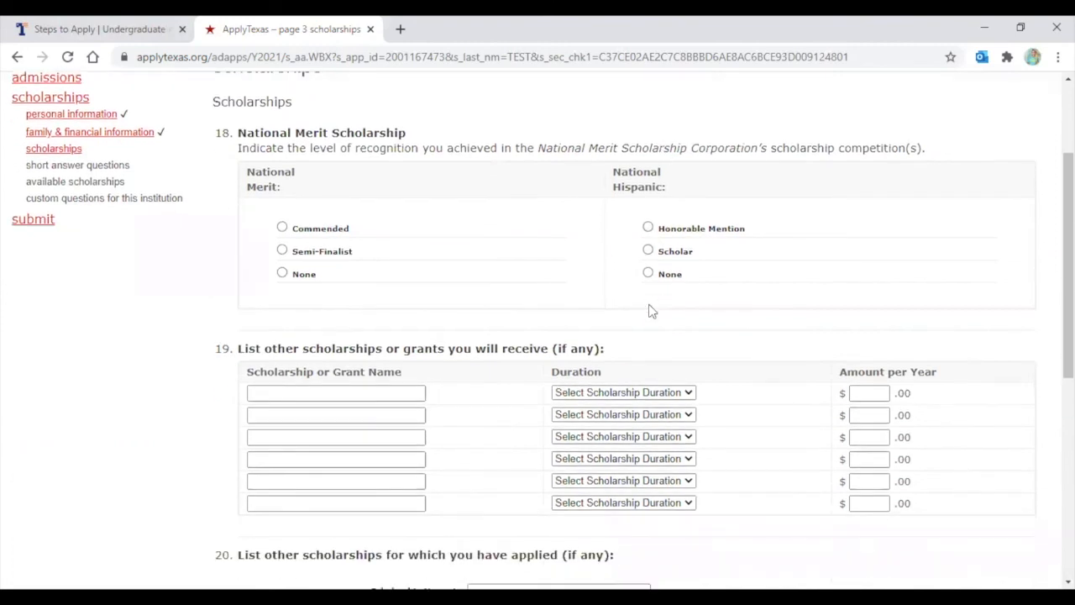
scroll(648, 310, down, 1)
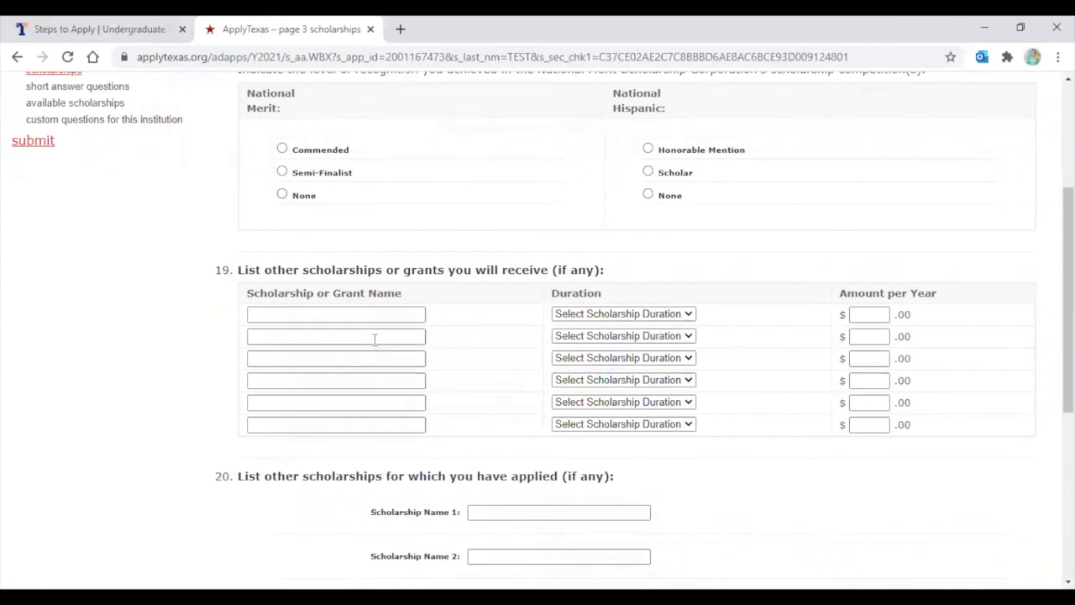
scroll(374, 338, down, 1)
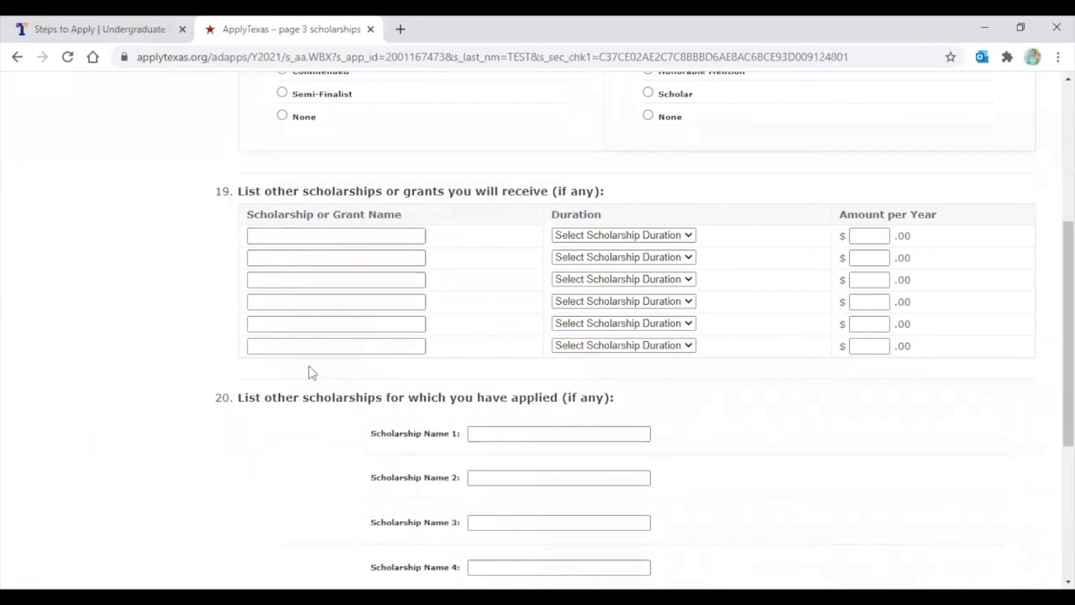
scroll(533, 347, down, 2)
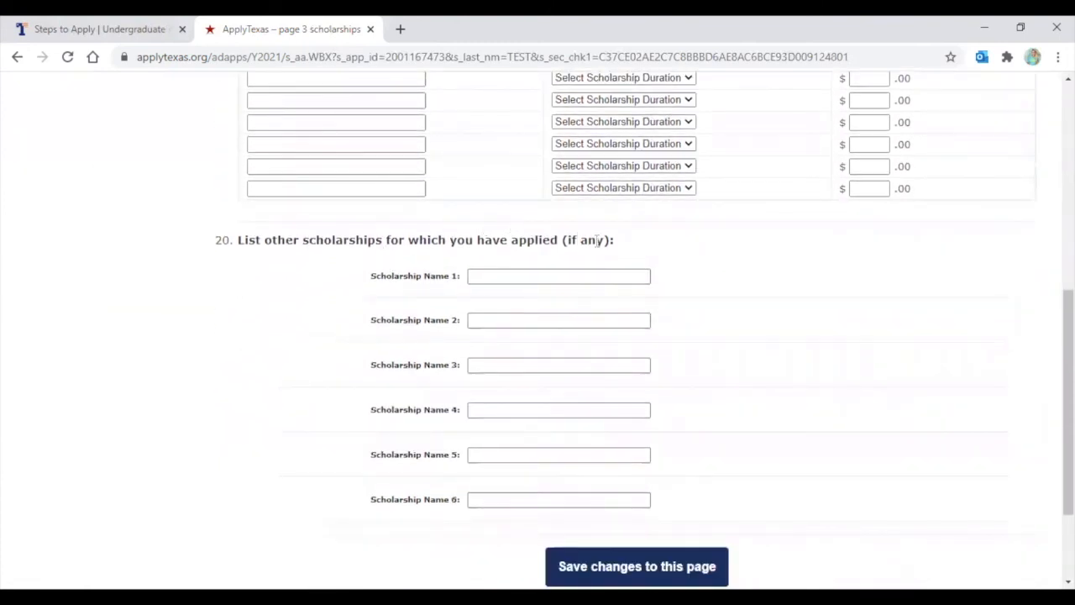
scroll(597, 241, down, 1)
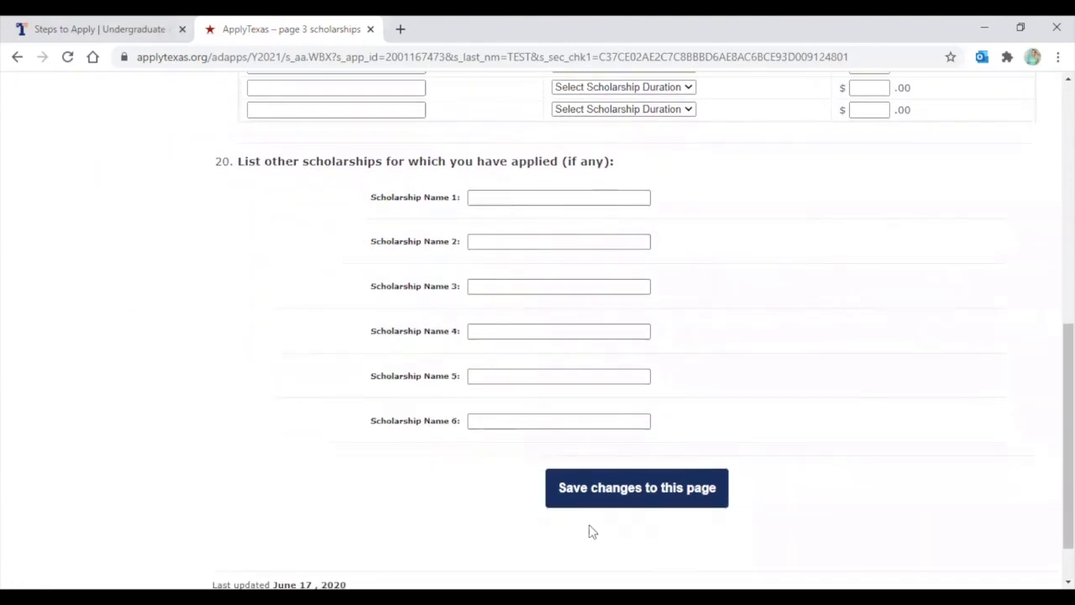
click(650, 492)
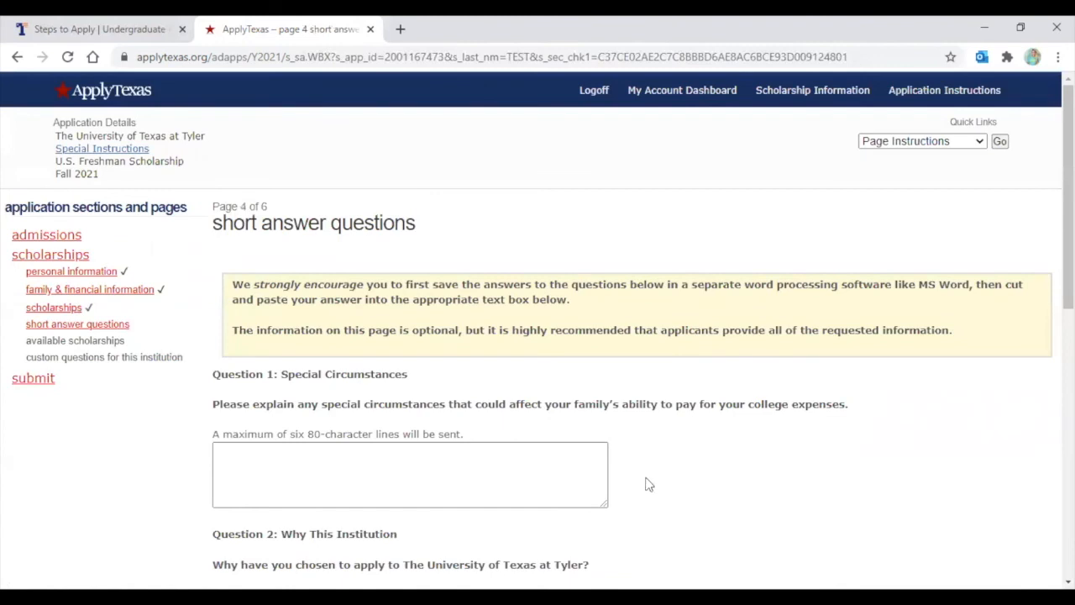
Leave all five short answer questions blank and save page 4
scroll(541, 325, down, 1)
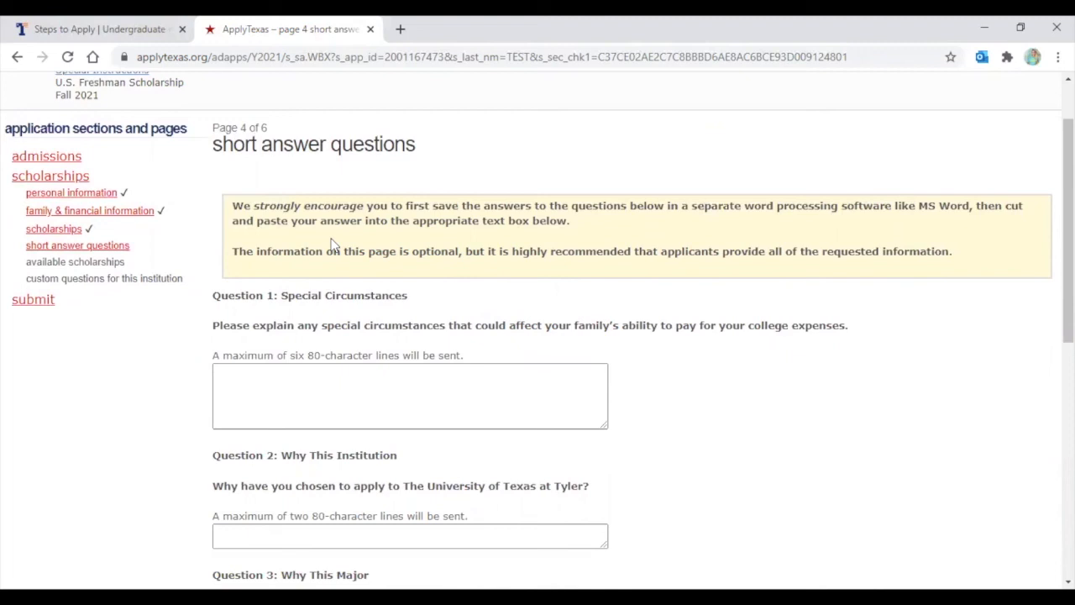
scroll(294, 391, down, 2)
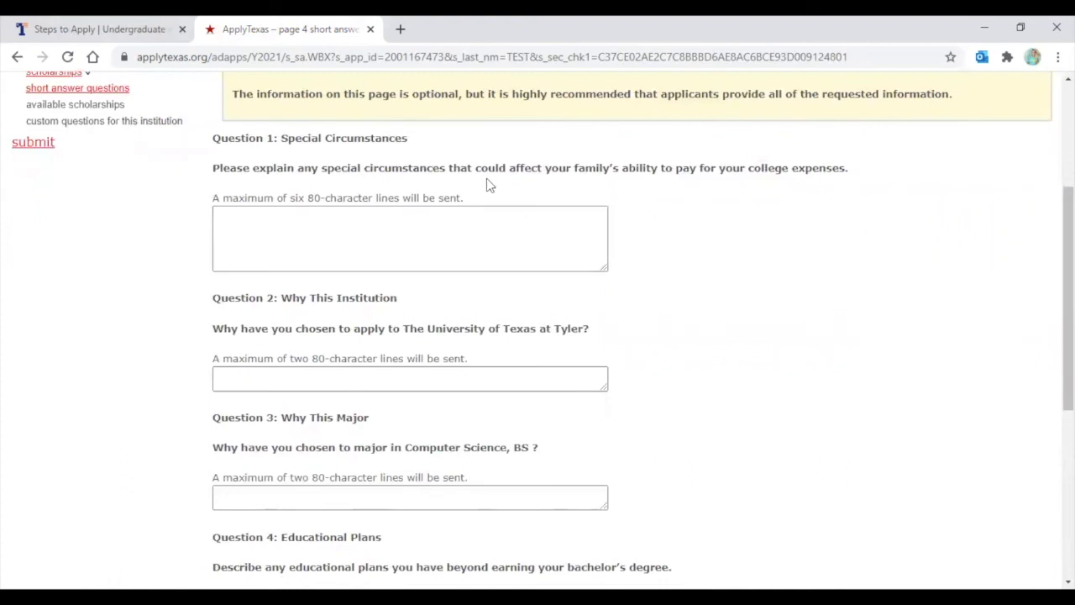
scroll(377, 216, down, 3)
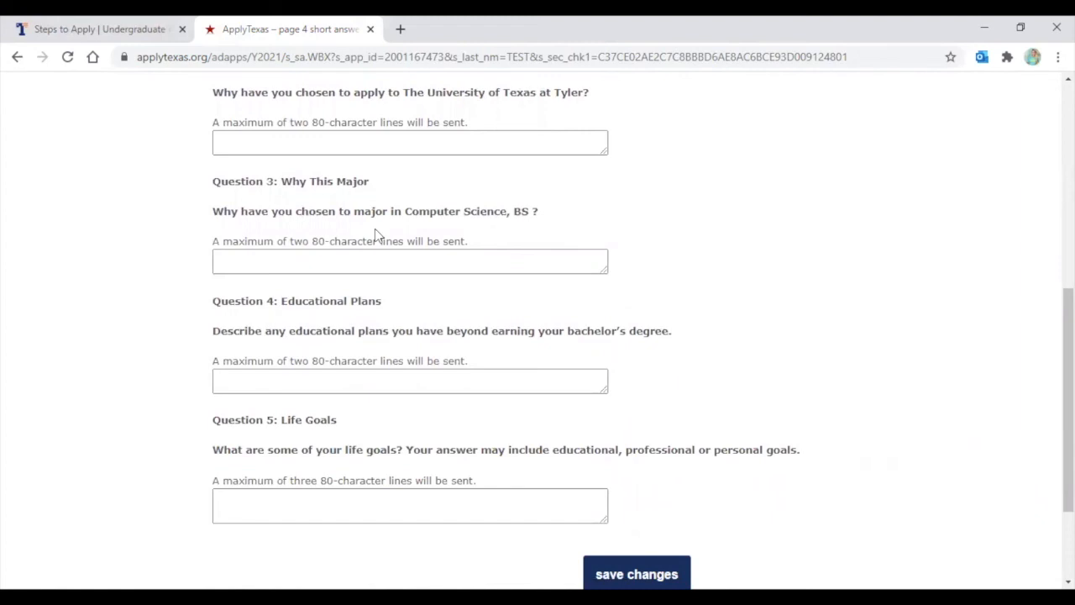
scroll(374, 235, down, 1)
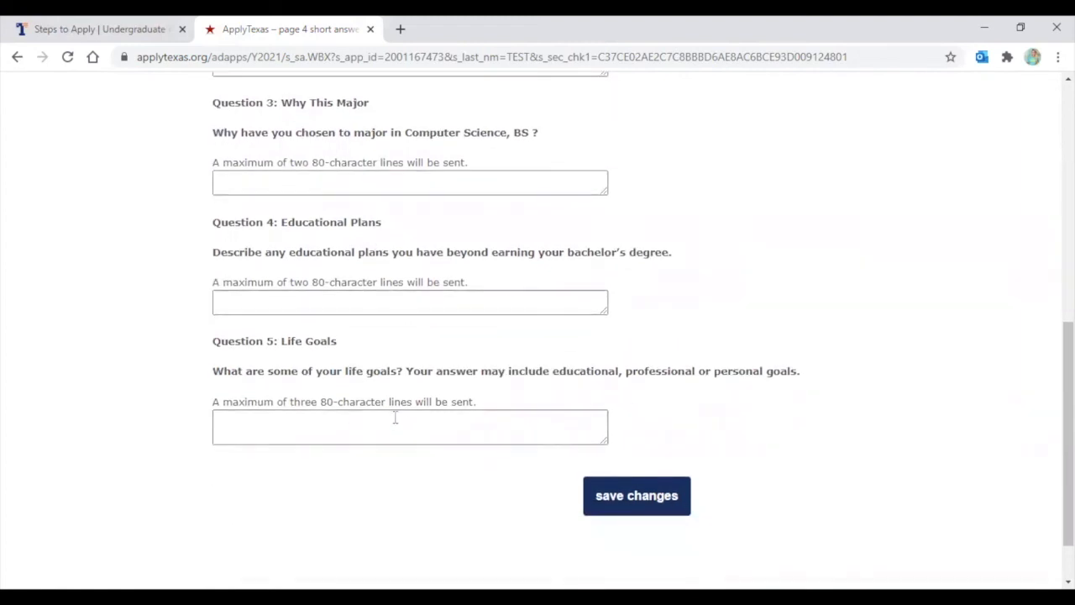
scroll(386, 399, up, 7)
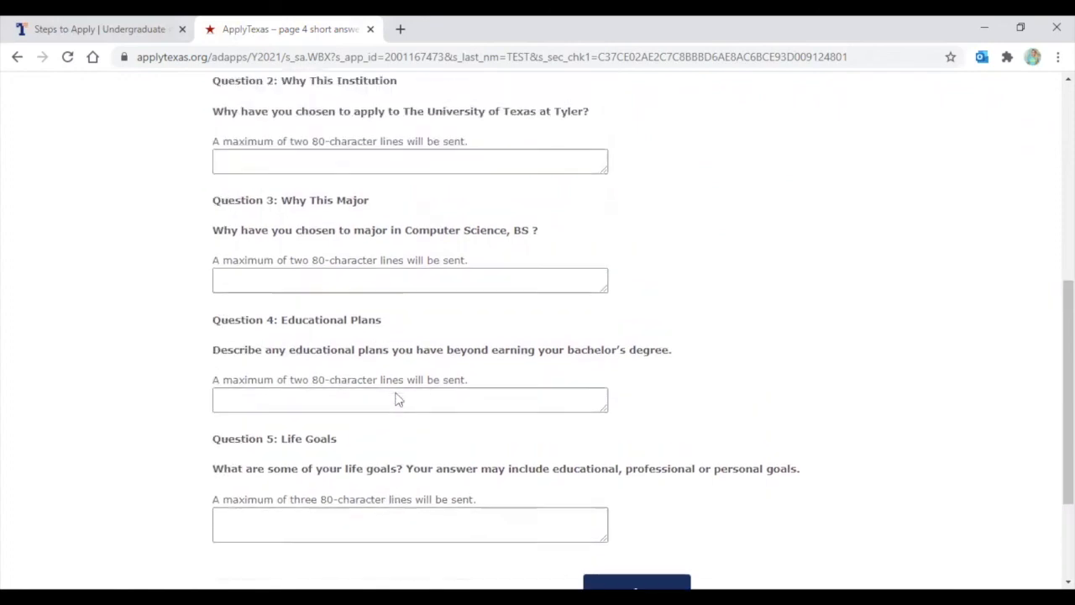
scroll(399, 399, down, 8)
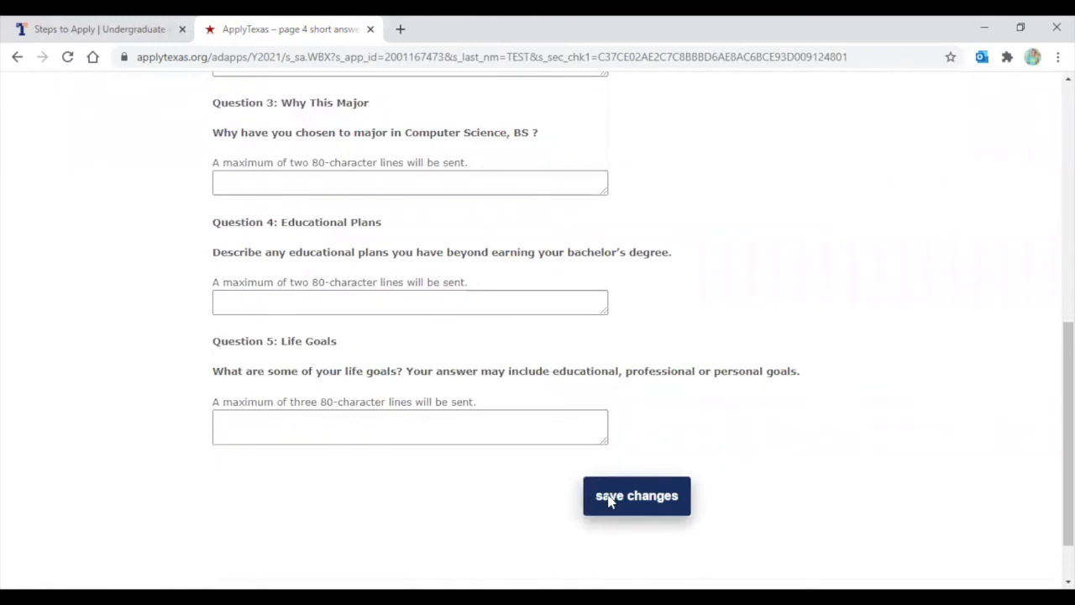
click(610, 499)
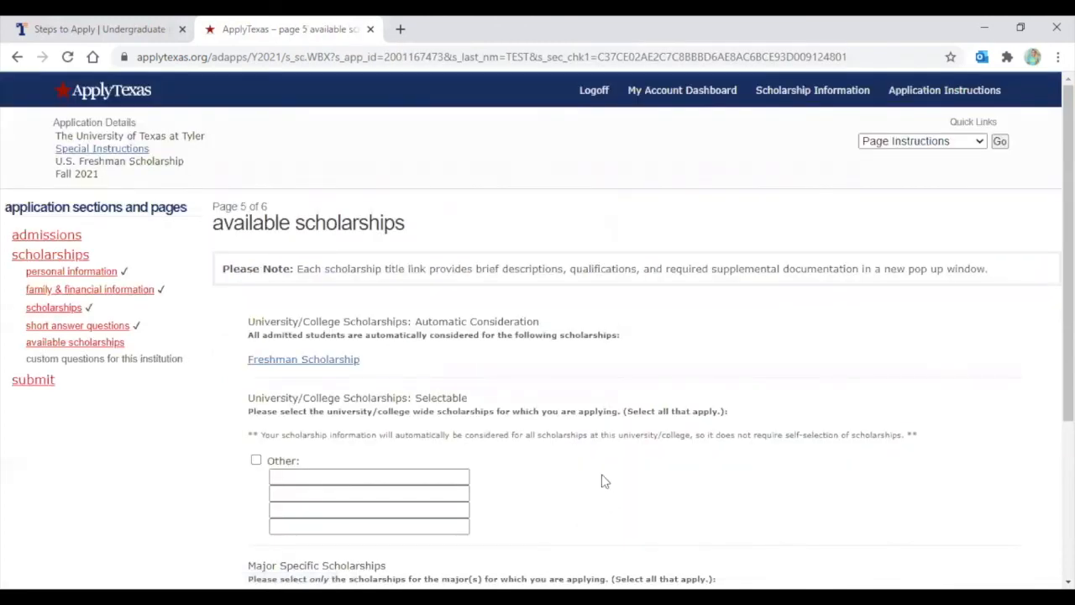
Save page 5 with no available scholarships selected
scroll(384, 286, down, 1)
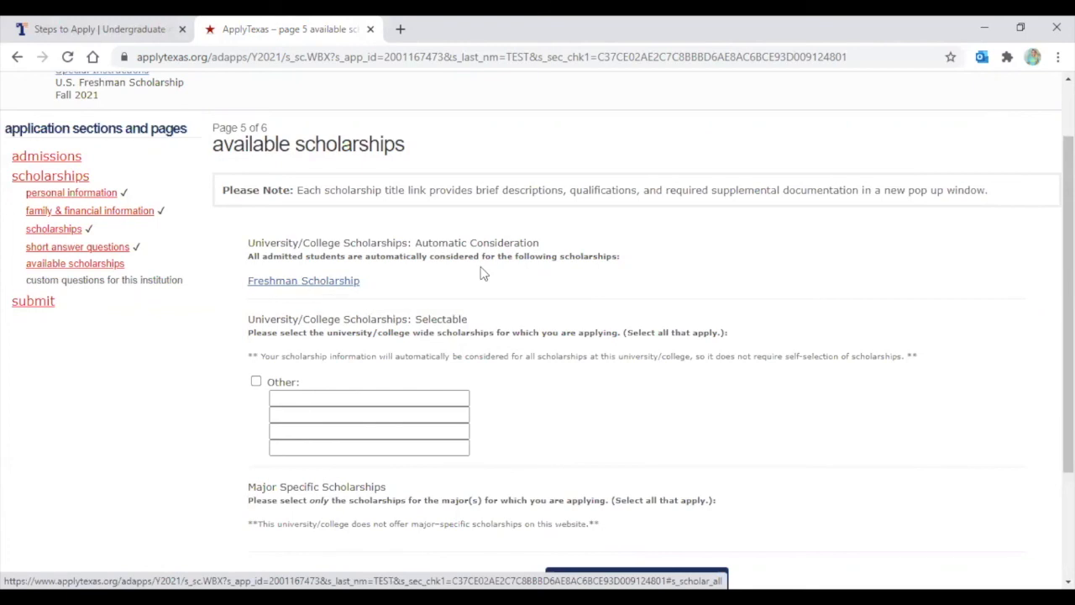
scroll(480, 271, down, 2)
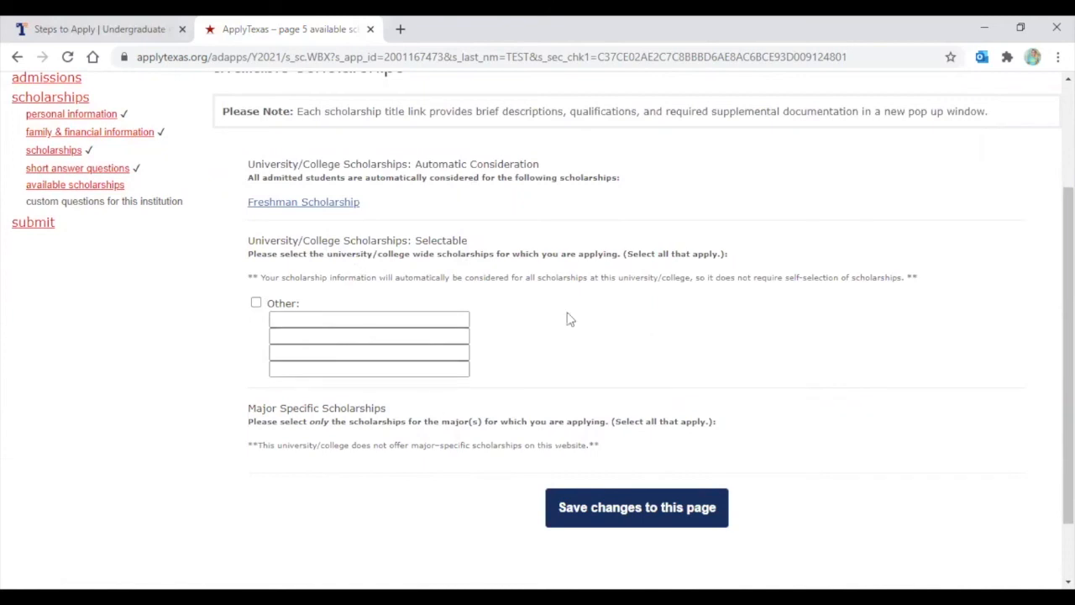
scroll(772, 367, down, 1)
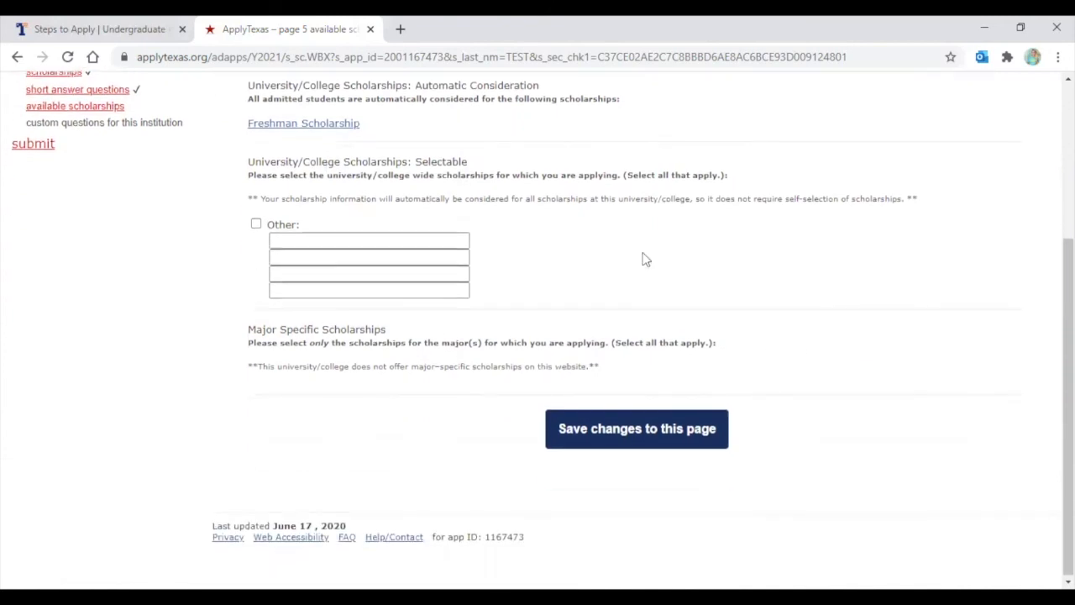
click(646, 437)
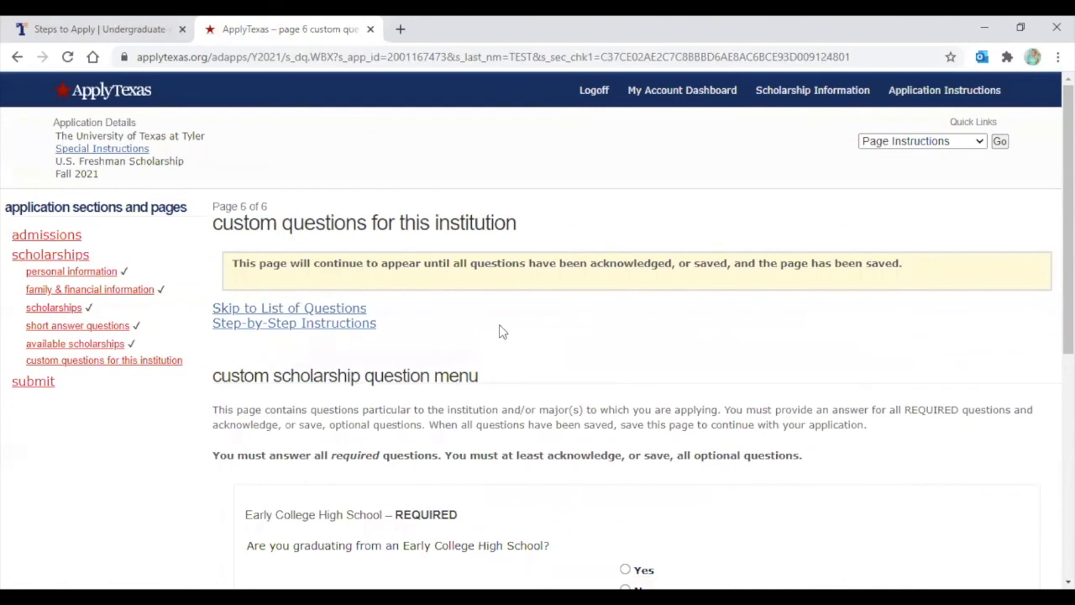
Answer No to Early College High School, save the answer, and complete page 6
scroll(505, 343, down, 1)
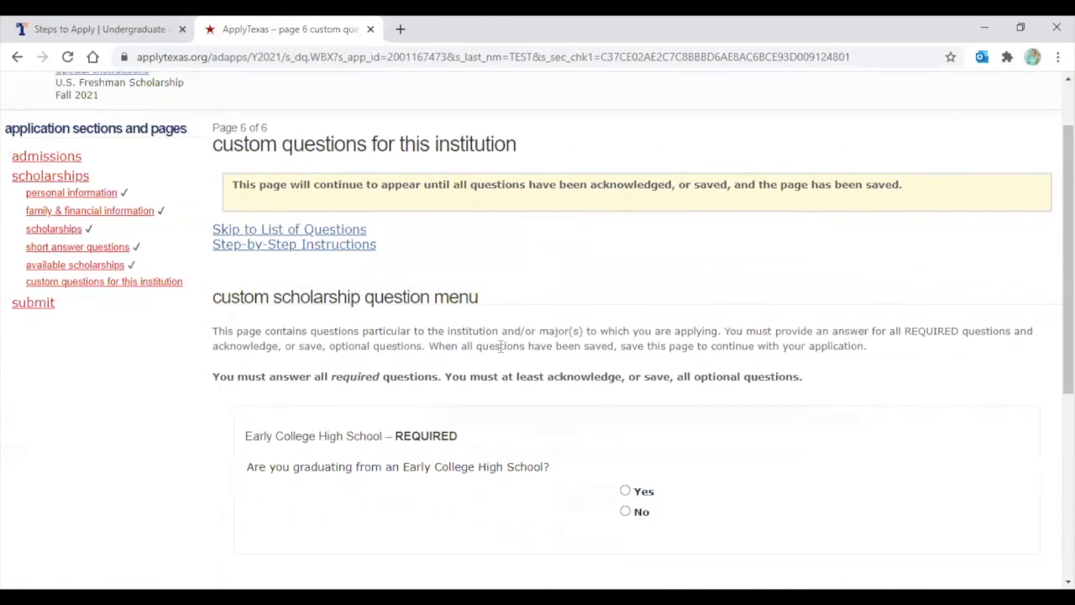
drag(395, 435, 454, 434)
click(512, 430)
scroll(435, 427, down, 1)
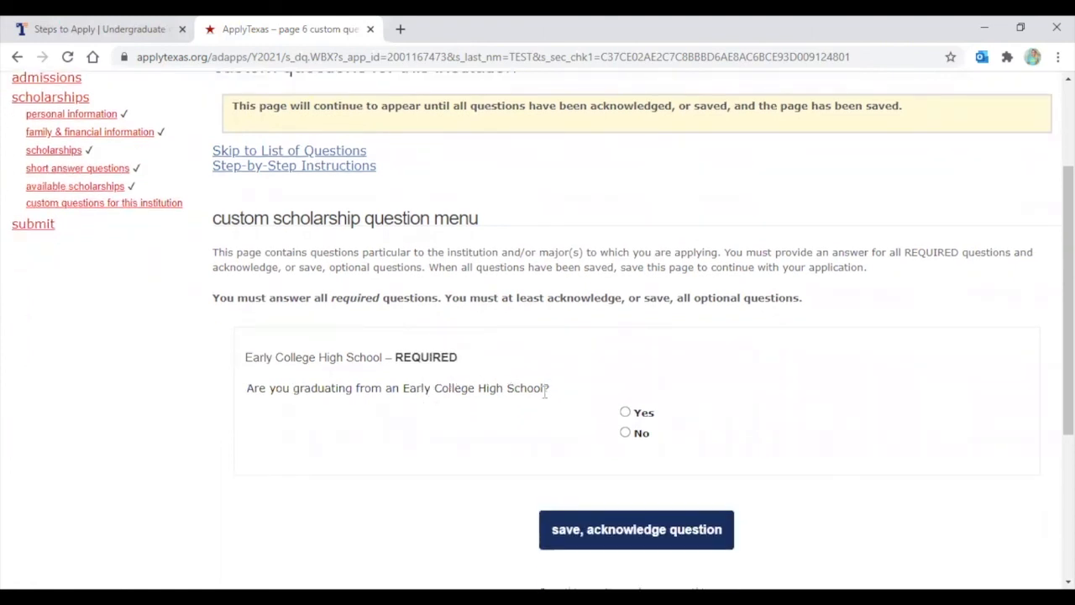
click(624, 433)
scroll(625, 417, down, 1)
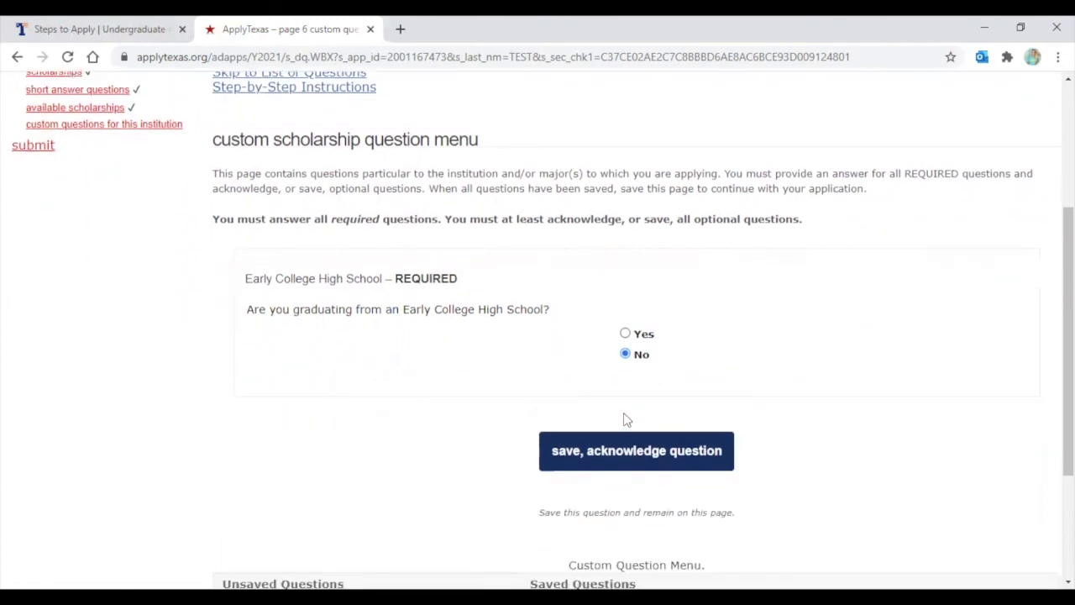
click(608, 458)
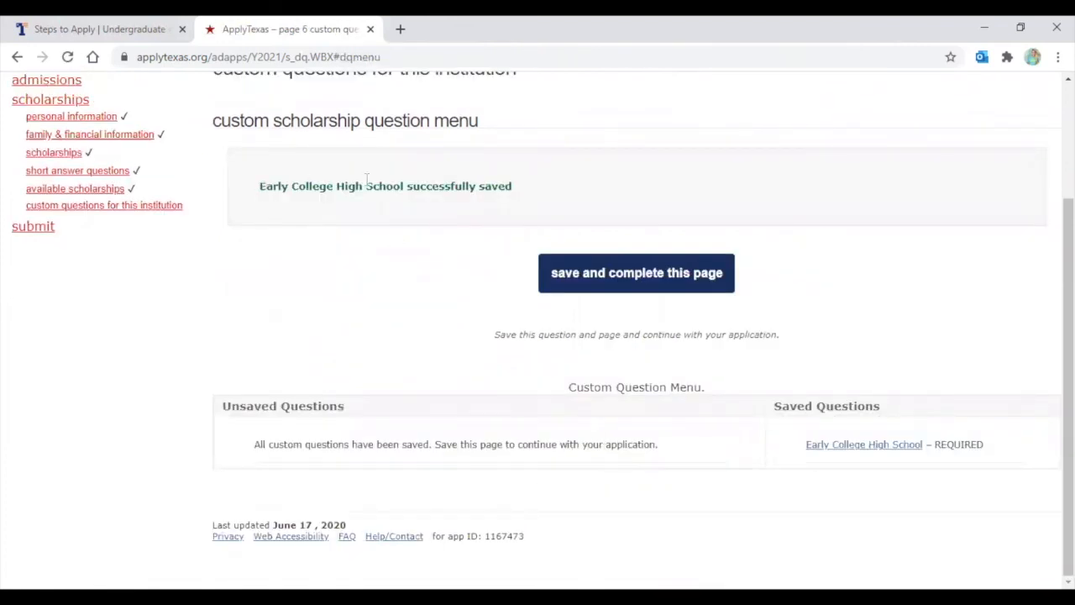
scroll(367, 179, up, 2)
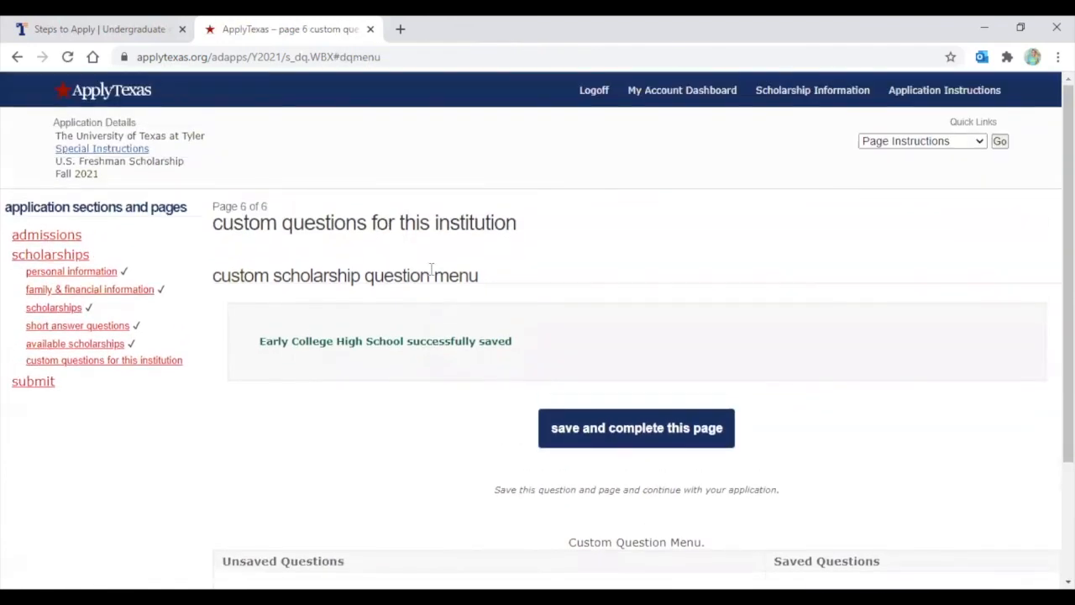
click(604, 433)
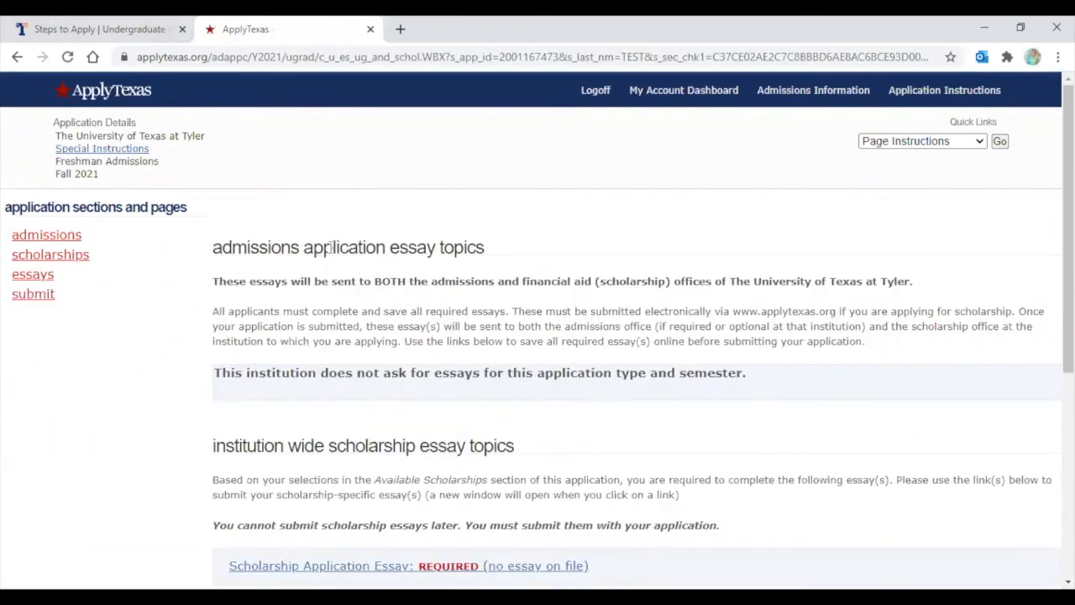
scroll(250, 262, down, 1)
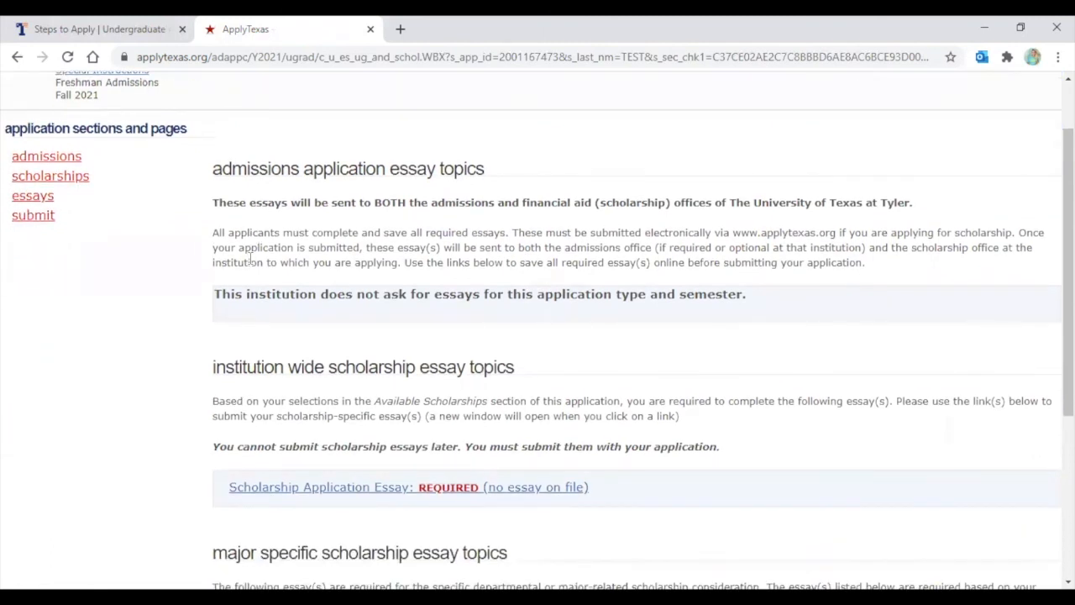
scroll(251, 261, down, 1)
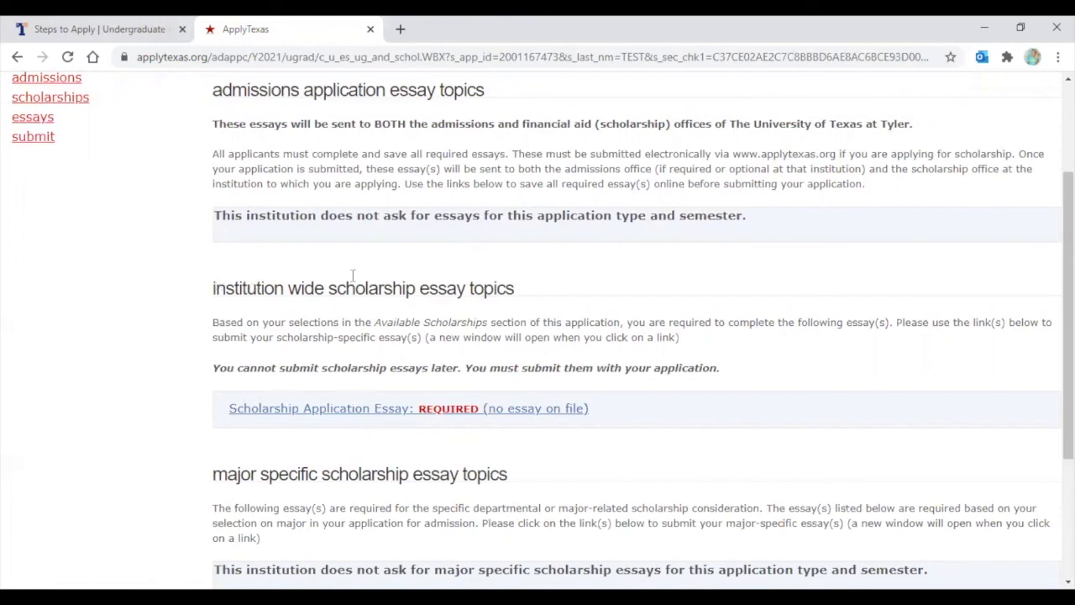
Open the required Scholarship Application Essay and read its 300–500 word achievement prompt
click(340, 415)
scroll(338, 274, down, 2)
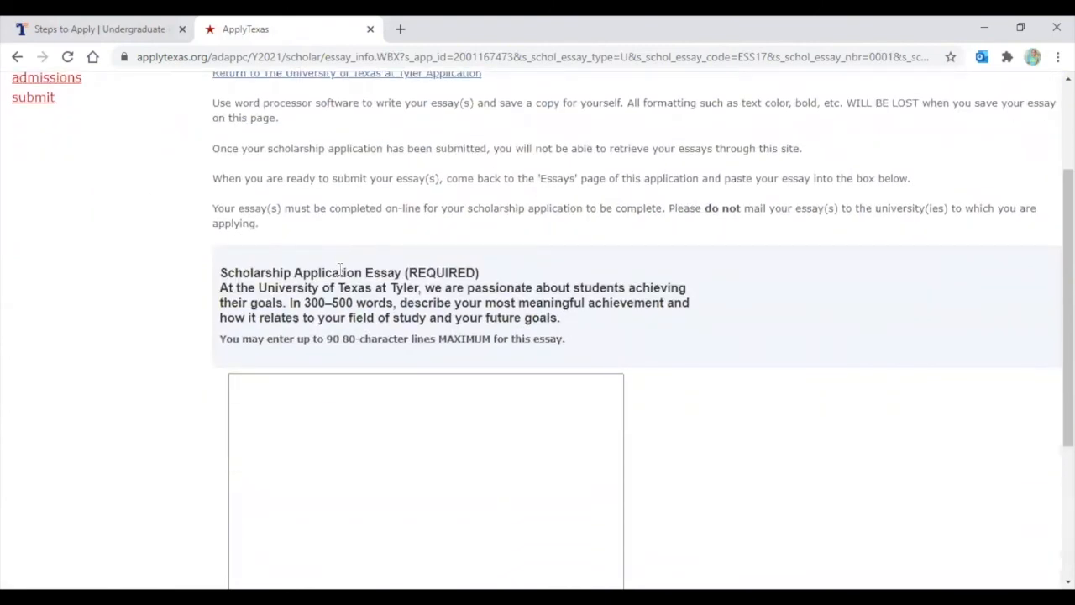
scroll(341, 271, up, 1)
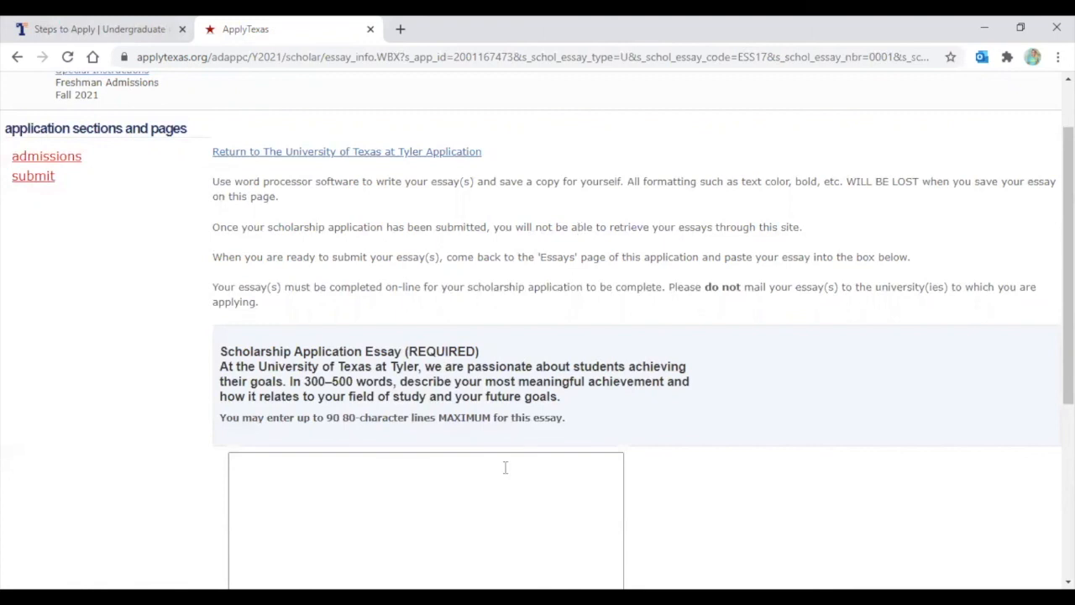
scroll(411, 504, down, 2)
scroll(409, 498, up, 1)
scroll(409, 497, up, 1)
scroll(718, 254, down, 2)
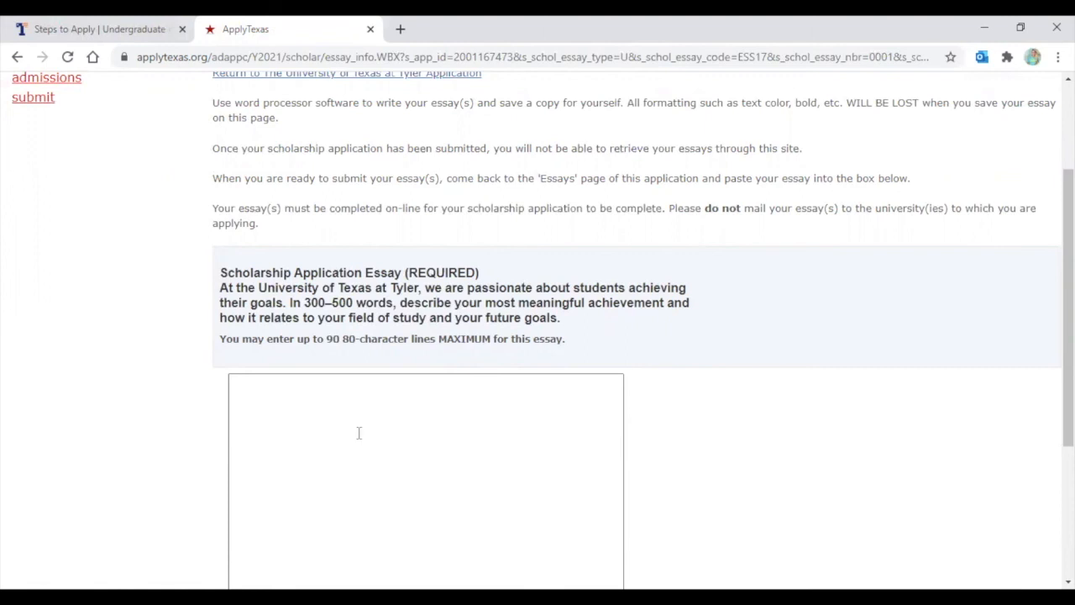
scroll(444, 338, down, 2)
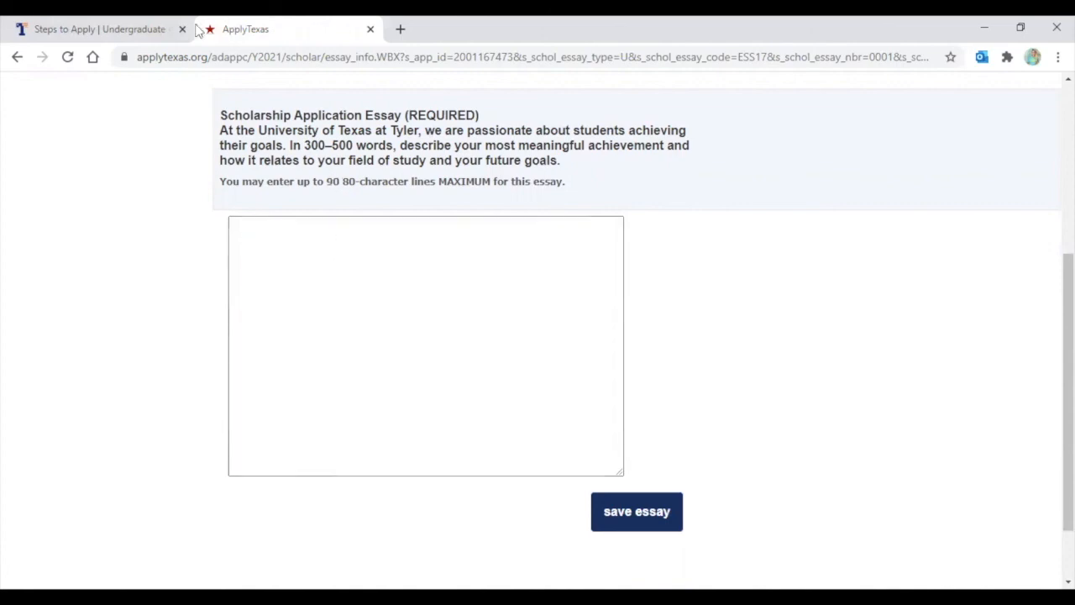
Copy the two selected paragraphs from the UT Tyler undergraduate admissions page
click(95, 33)
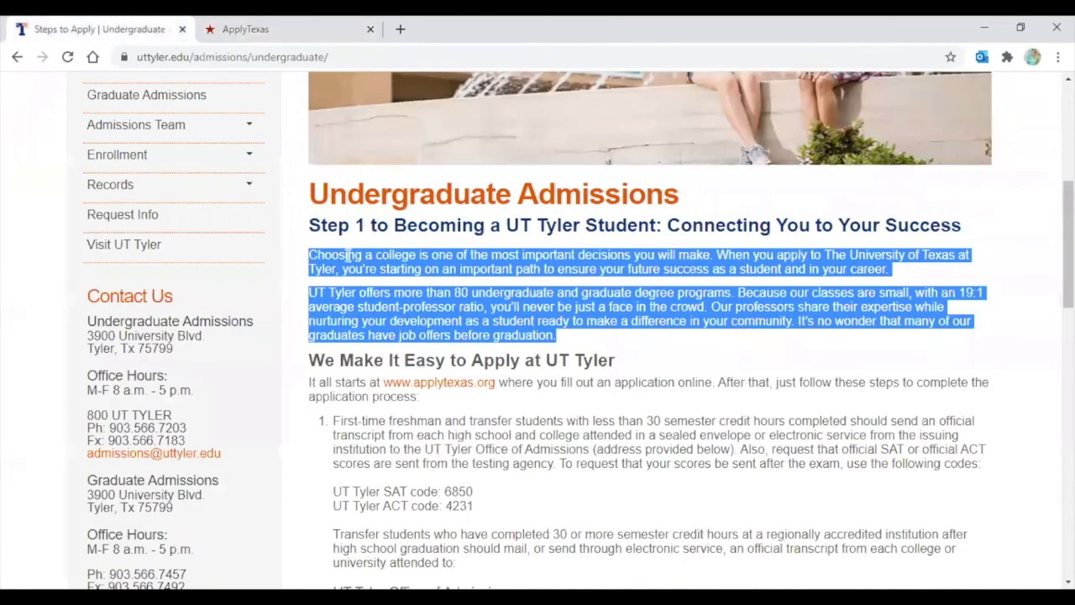
right_click(361, 309)
click(386, 320)
Paste the copied paragraphs into the scholarship essay box and save the essay
click(252, 28)
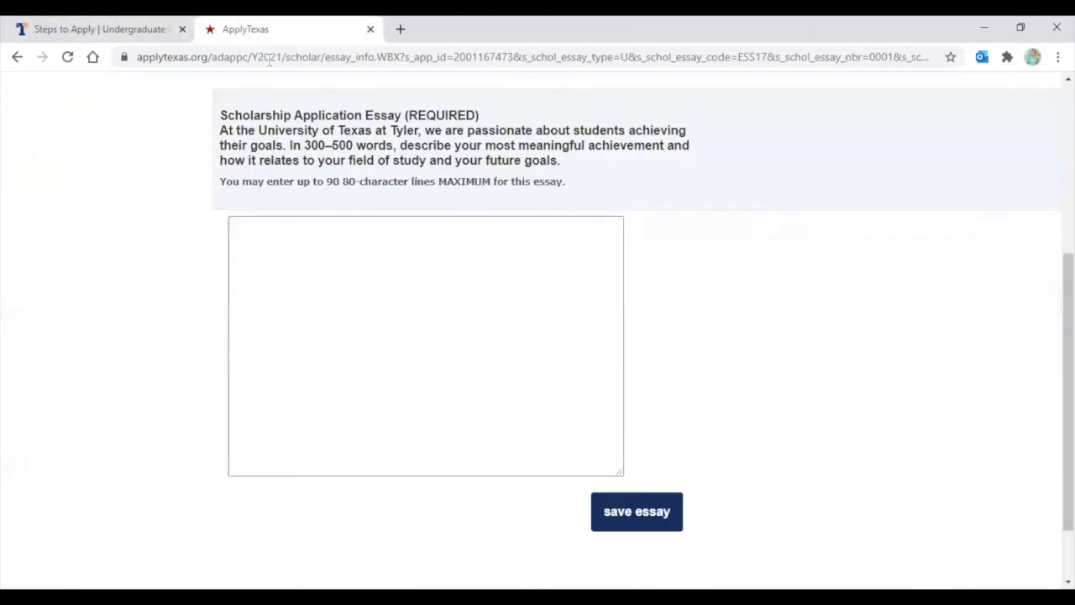
click(311, 422)
right_click(307, 241)
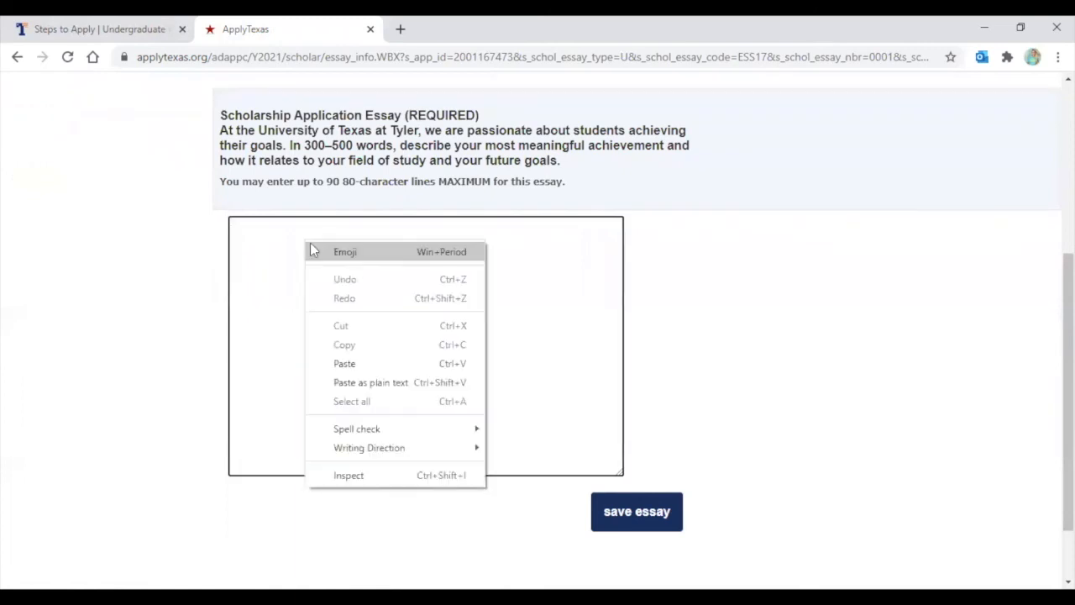
click(360, 364)
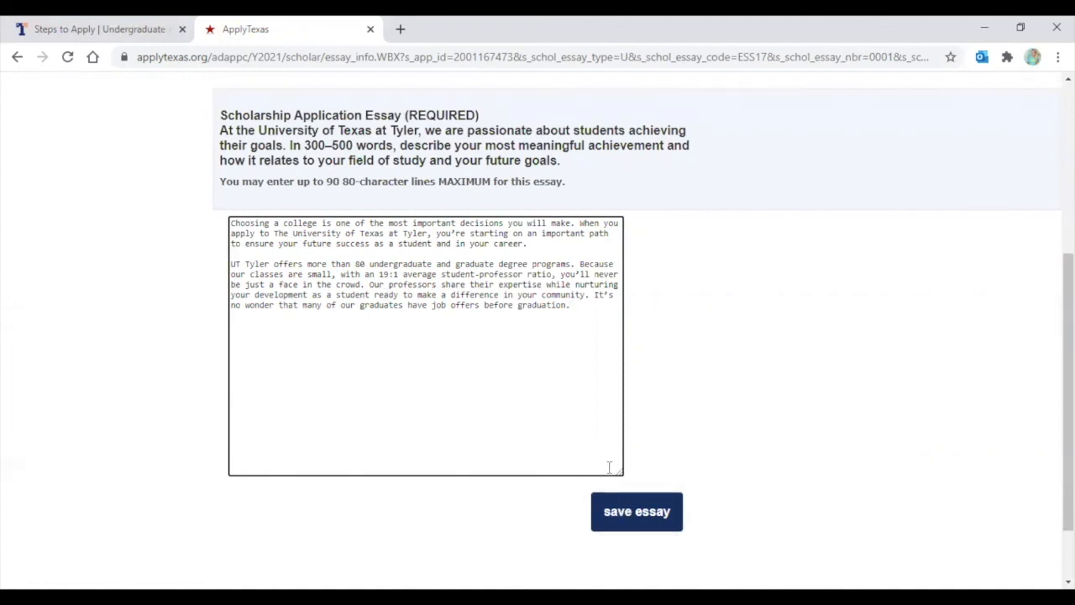
click(626, 514)
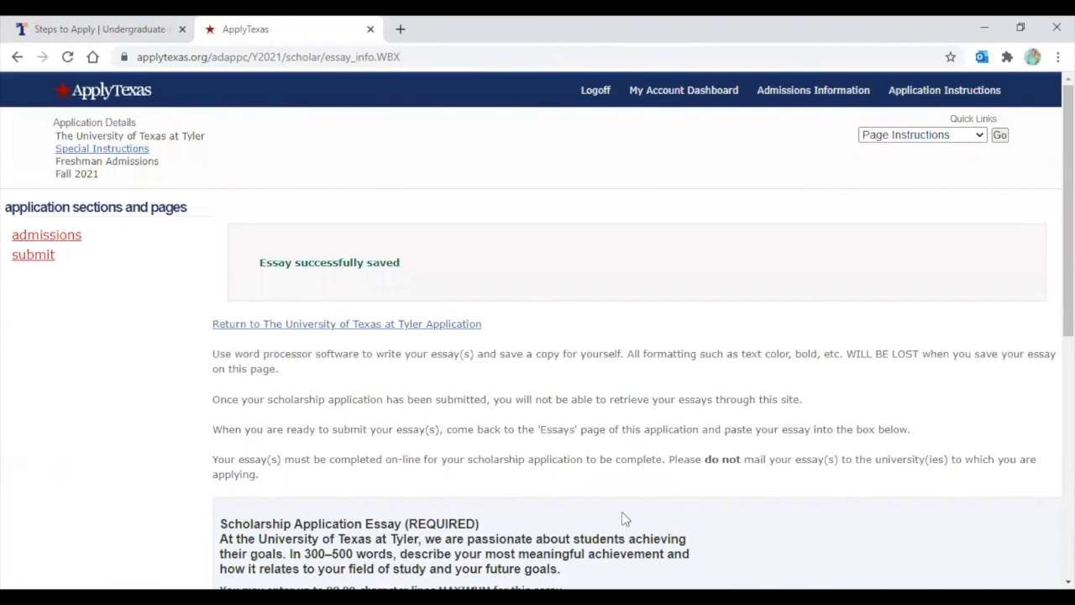
Check the 'Essay successfully saved' message and return to the UT Tyler essays page
drag(259, 265, 400, 260)
click(405, 262)
scroll(424, 246, down, 4)
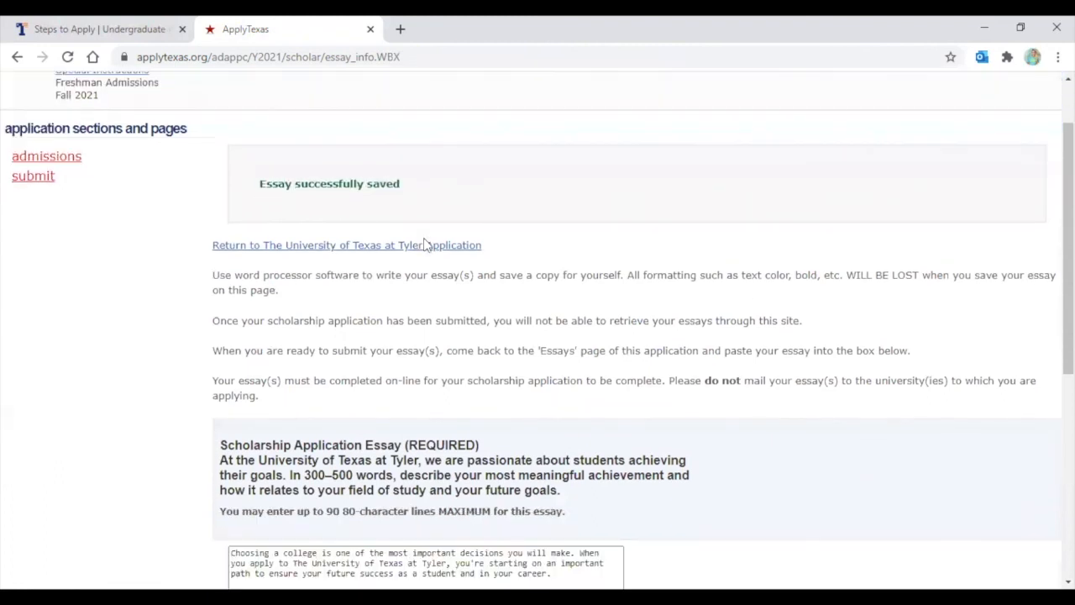
scroll(442, 349, down, 2)
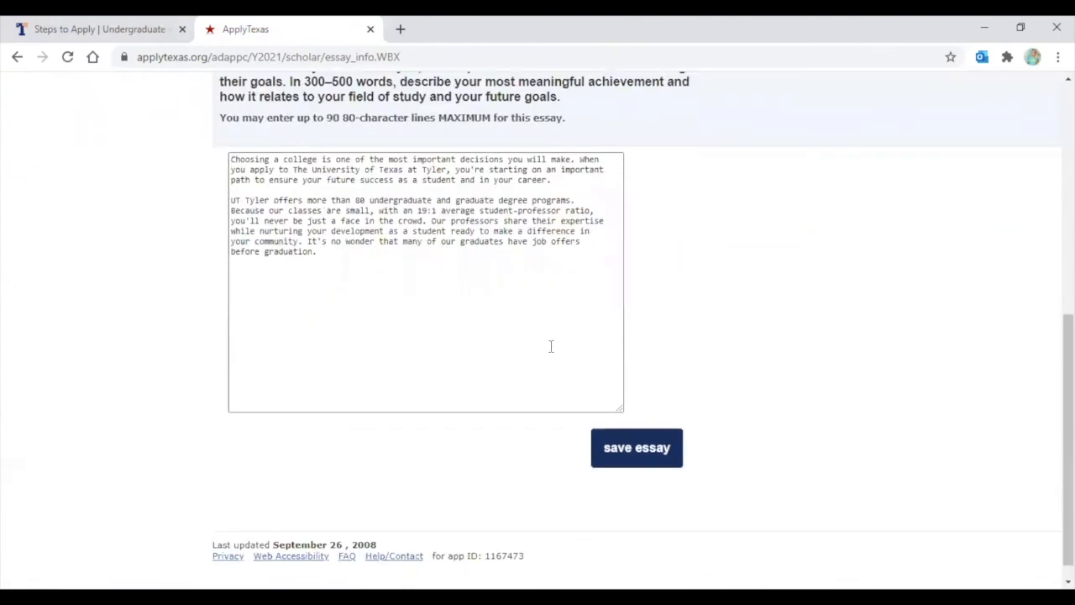
scroll(406, 329, up, 6)
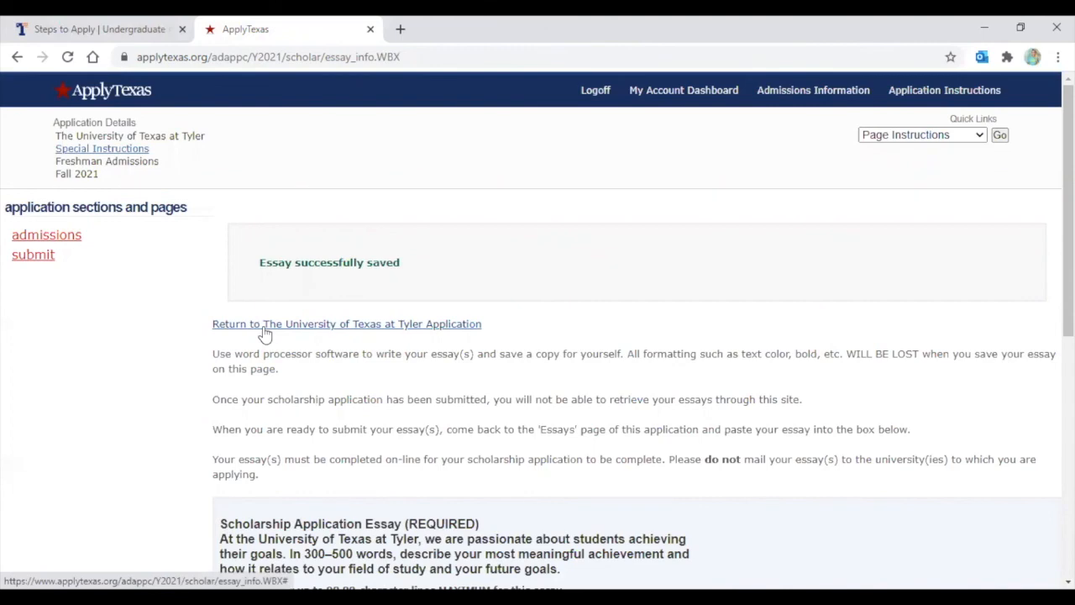
click(265, 328)
Confirm all required essays are saved and continue toward certification and submission
scroll(277, 344, up, 4)
scroll(324, 227, down, 2)
scroll(336, 408, up, 1)
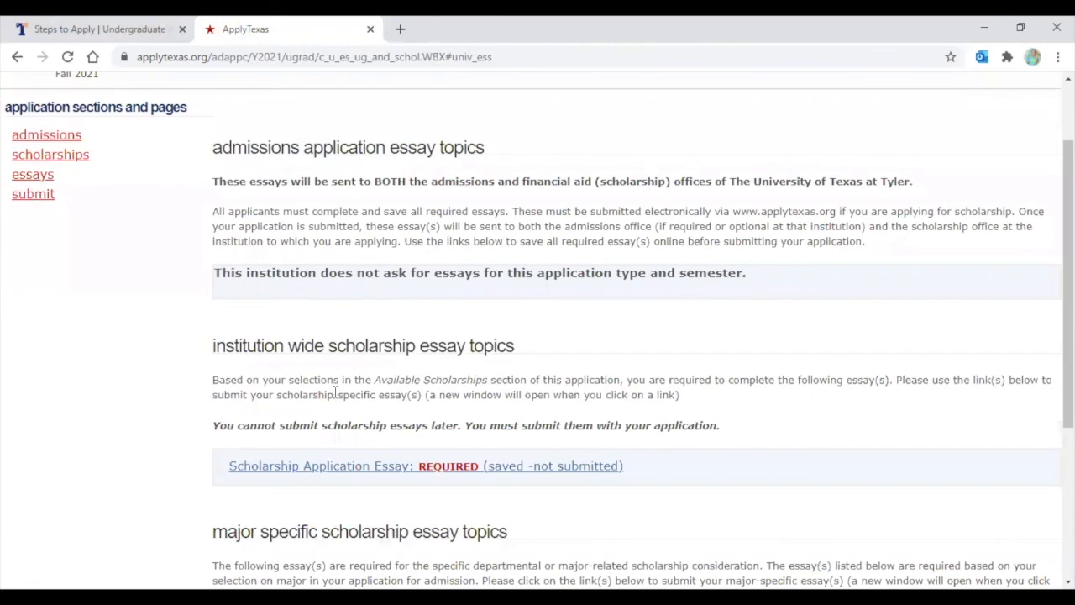
scroll(335, 392, down, 1)
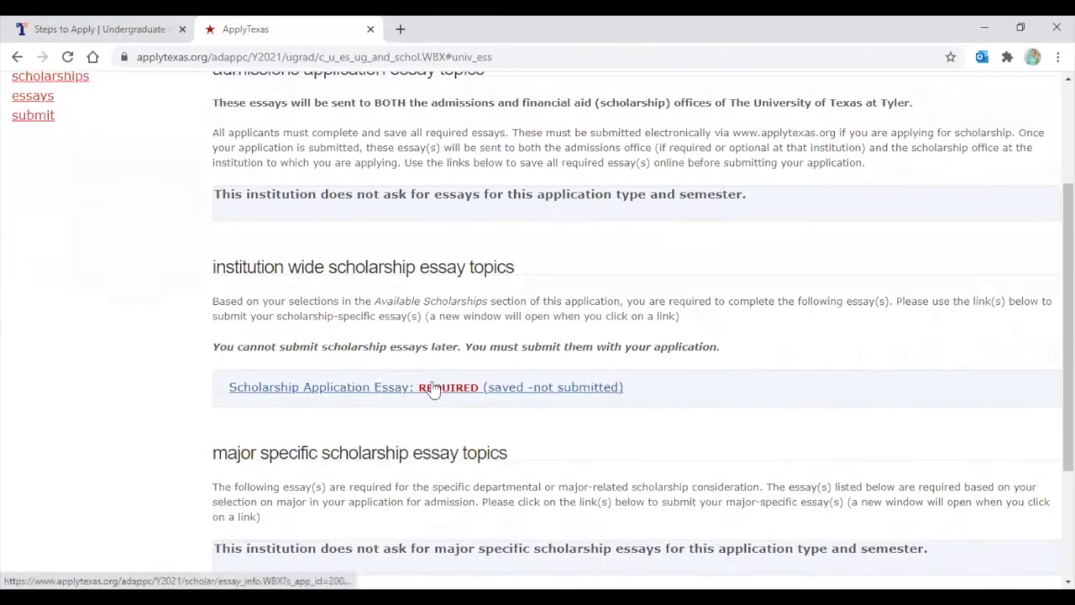
scroll(523, 293, down, 1)
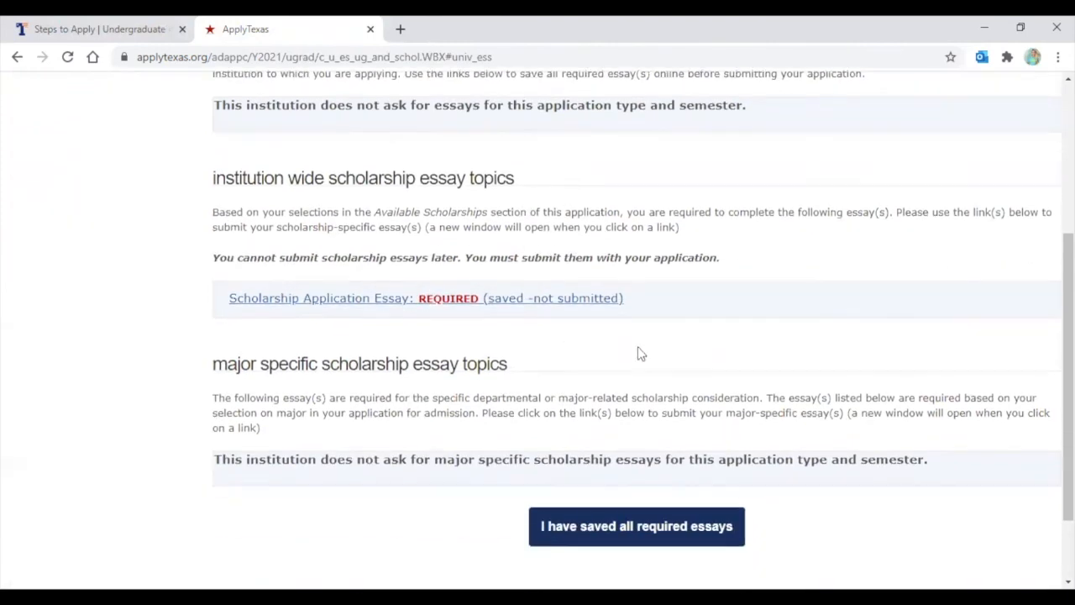
scroll(638, 353, down, 1)
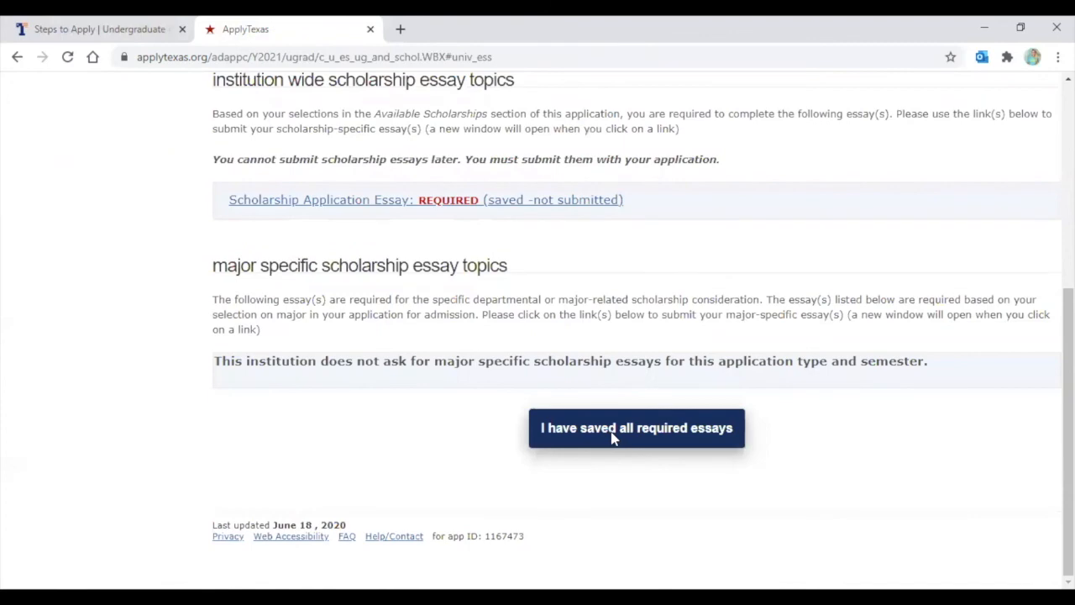
click(613, 437)
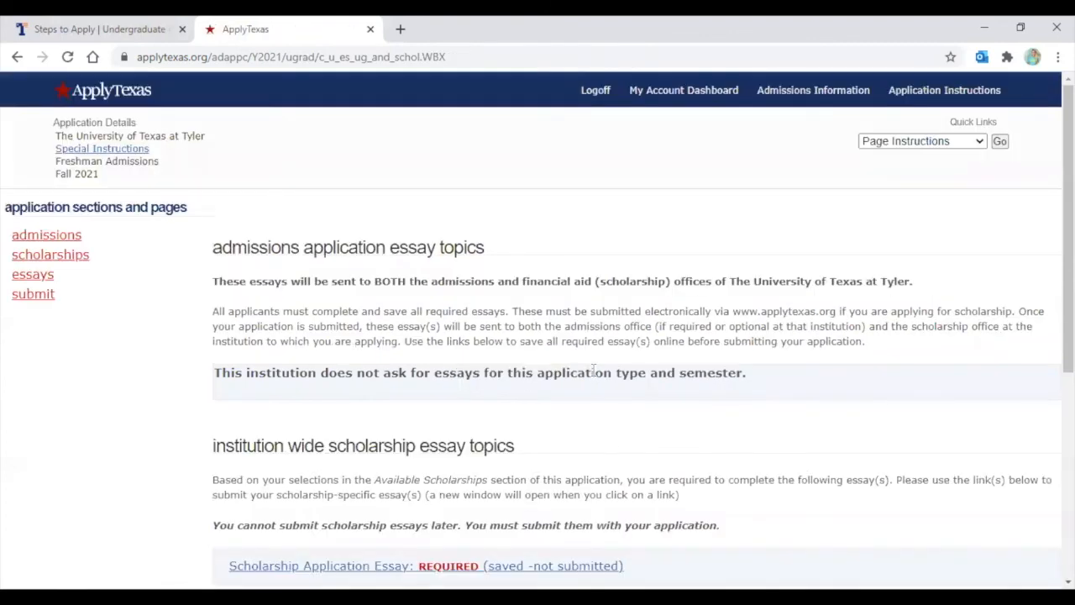
scroll(595, 374, down, 3)
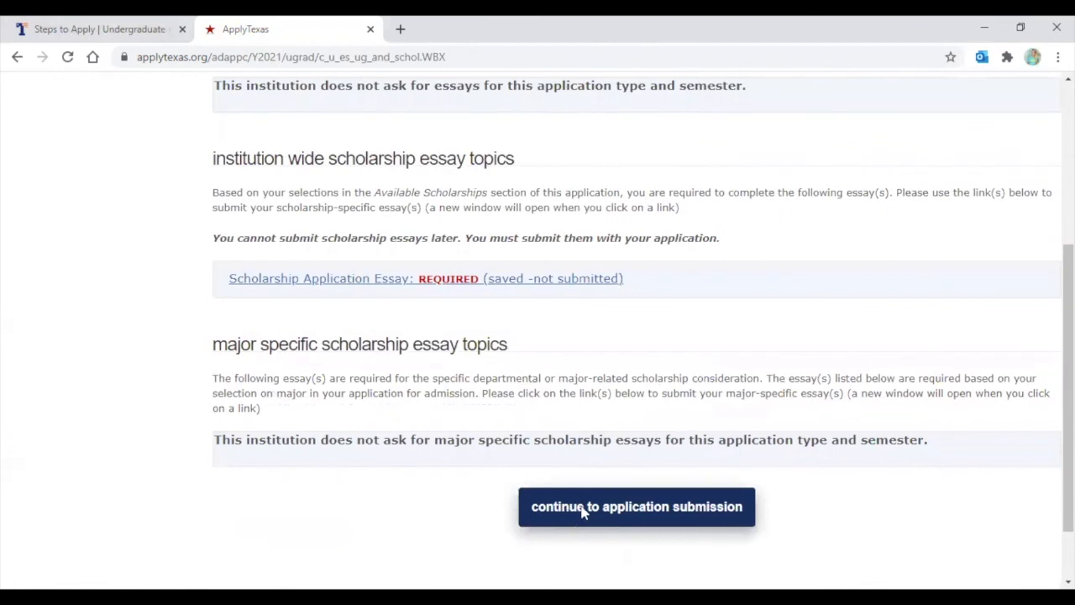
click(584, 509)
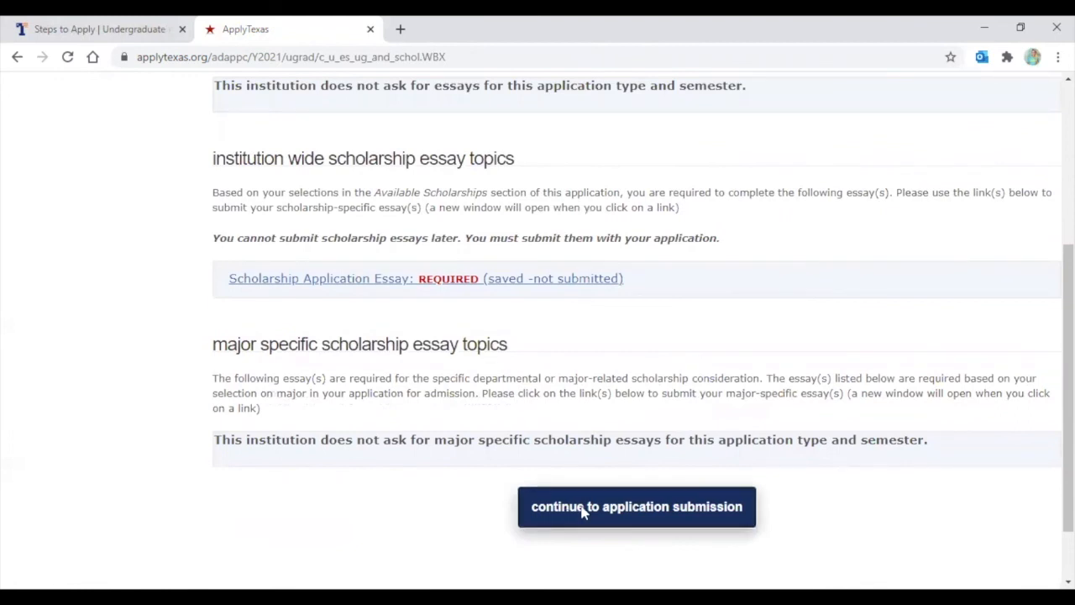
Choose Yes to allow sharing the application with other institutions
scroll(515, 264, down, 1)
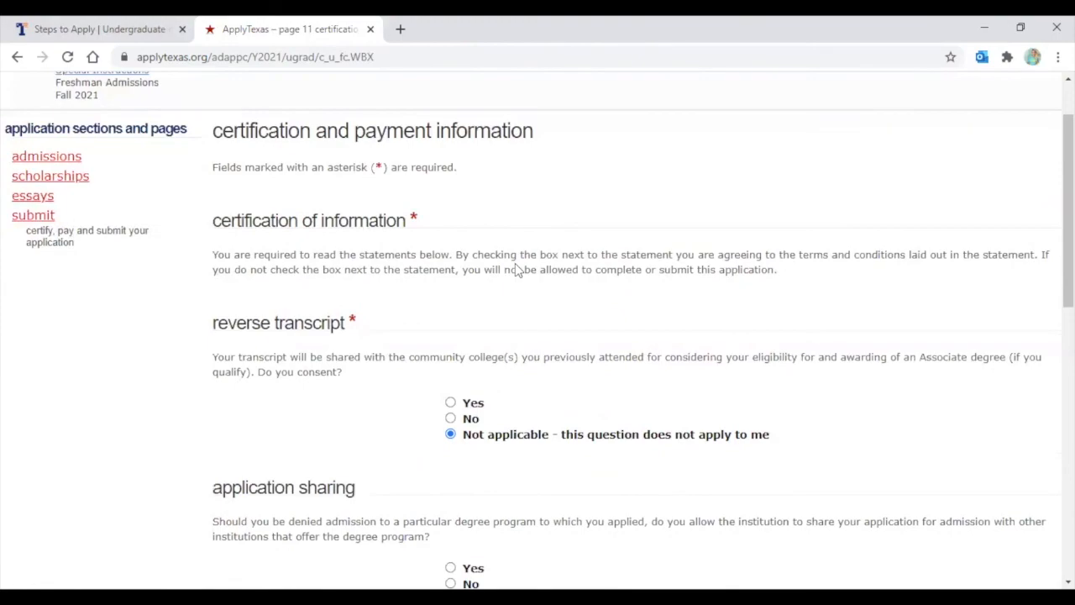
scroll(237, 178, down, 10)
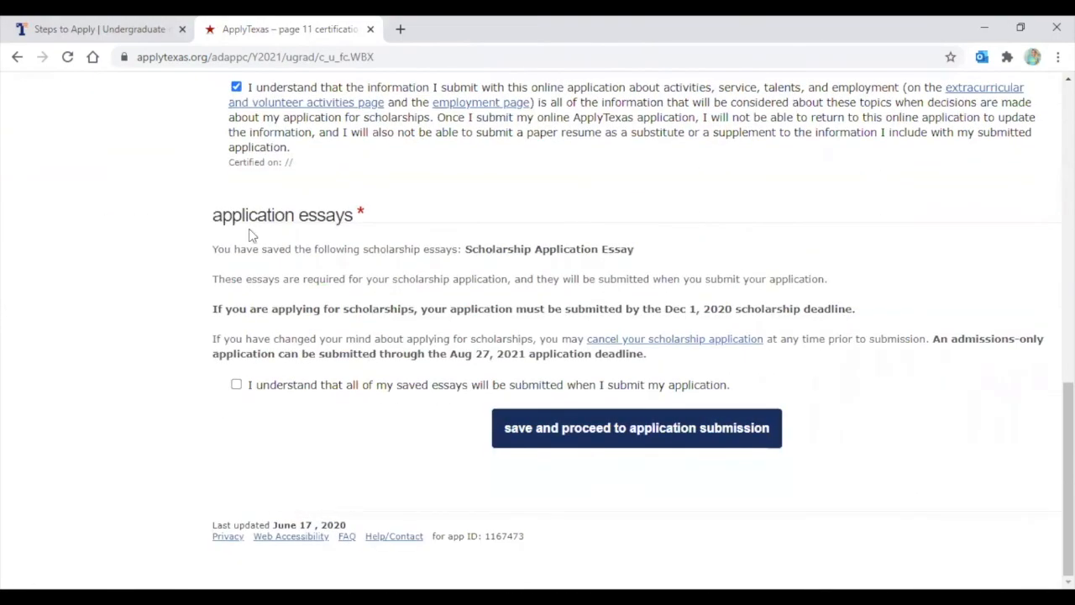
scroll(249, 235, up, 10)
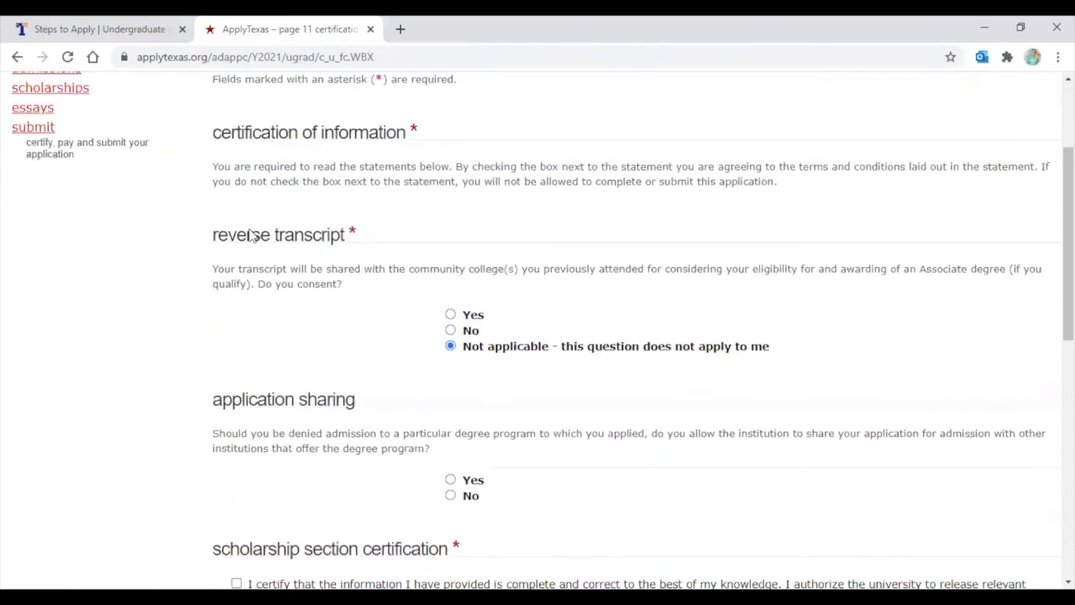
scroll(249, 236, up, 2)
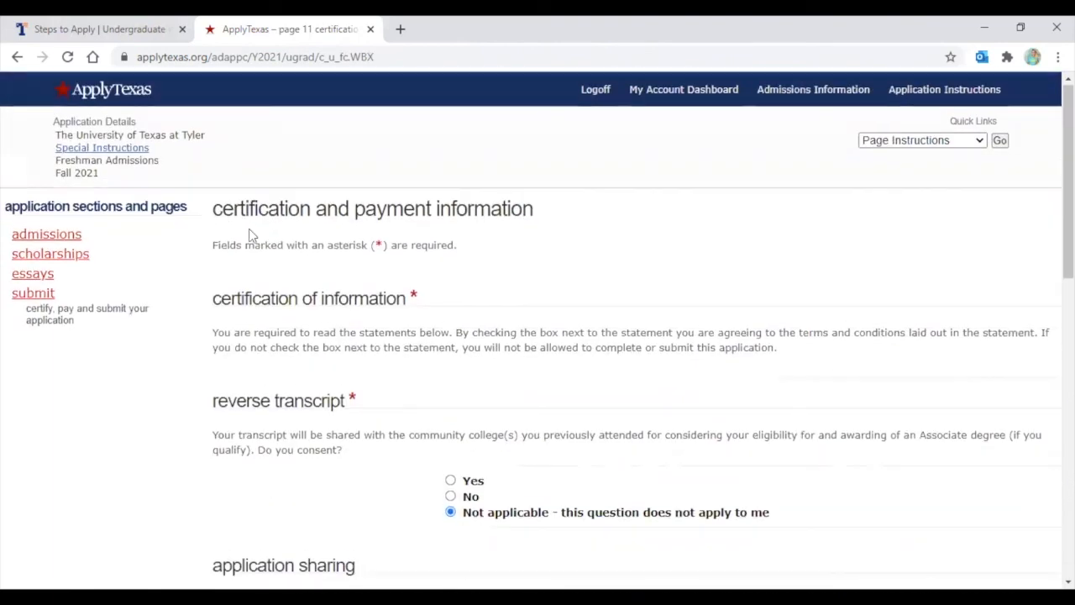
scroll(248, 228, down, 1)
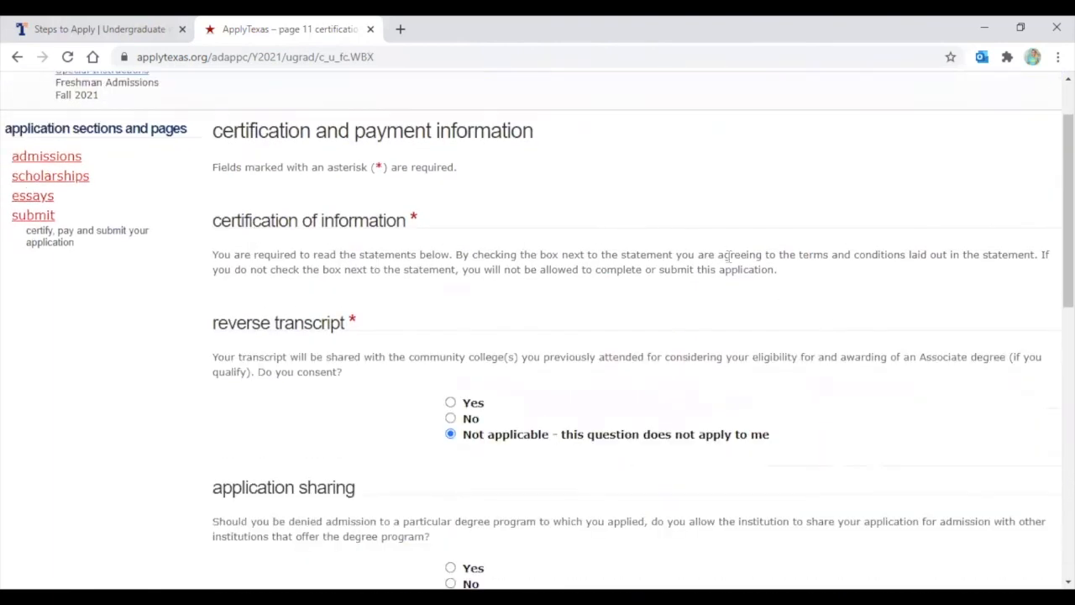
scroll(364, 314, down, 1)
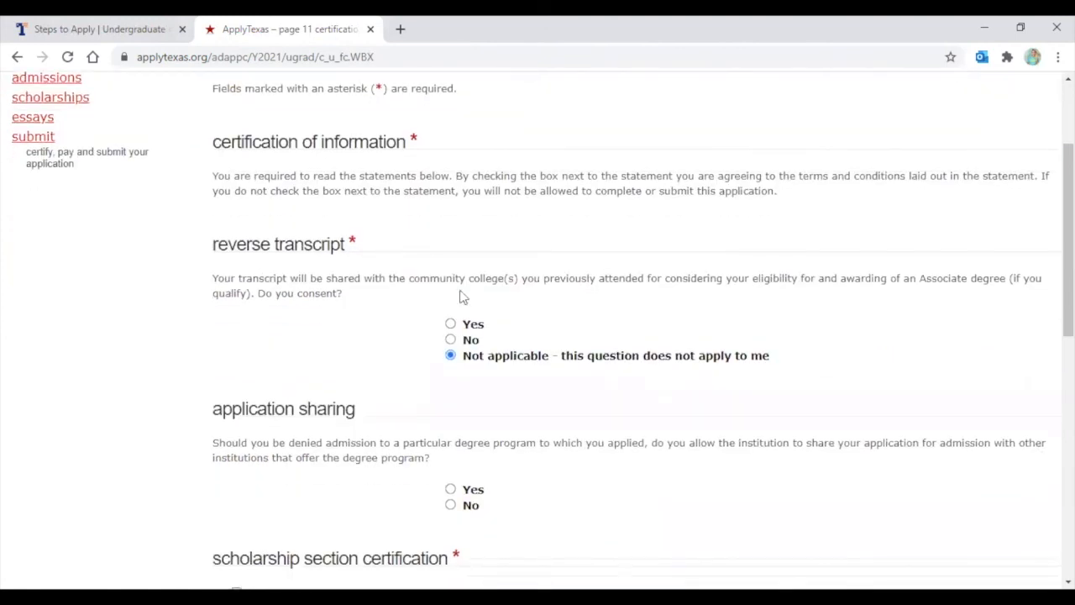
scroll(535, 324, down, 1)
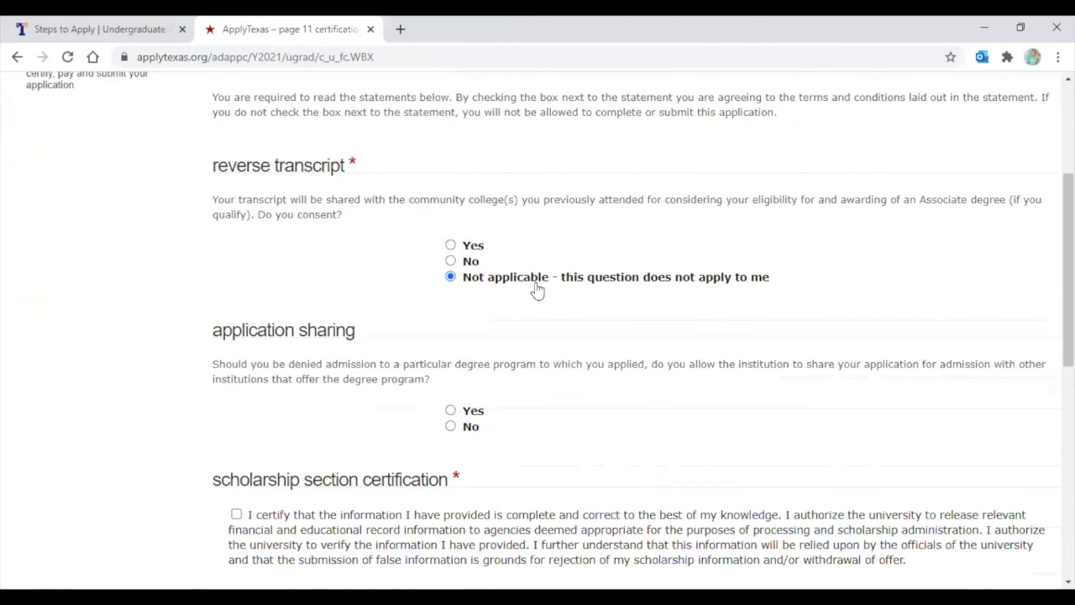
scroll(538, 290, down, 2)
click(450, 253)
Certify the scholarship section and acknowledge that the saved essays will be submitted
scroll(608, 244, down, 2)
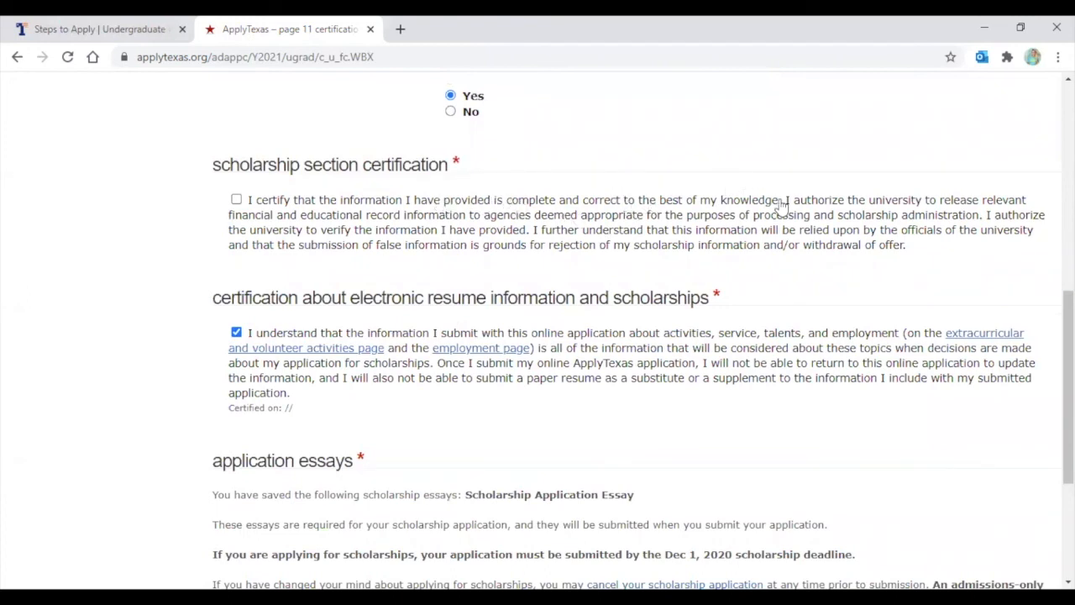
click(236, 200)
scroll(236, 202, down, 1)
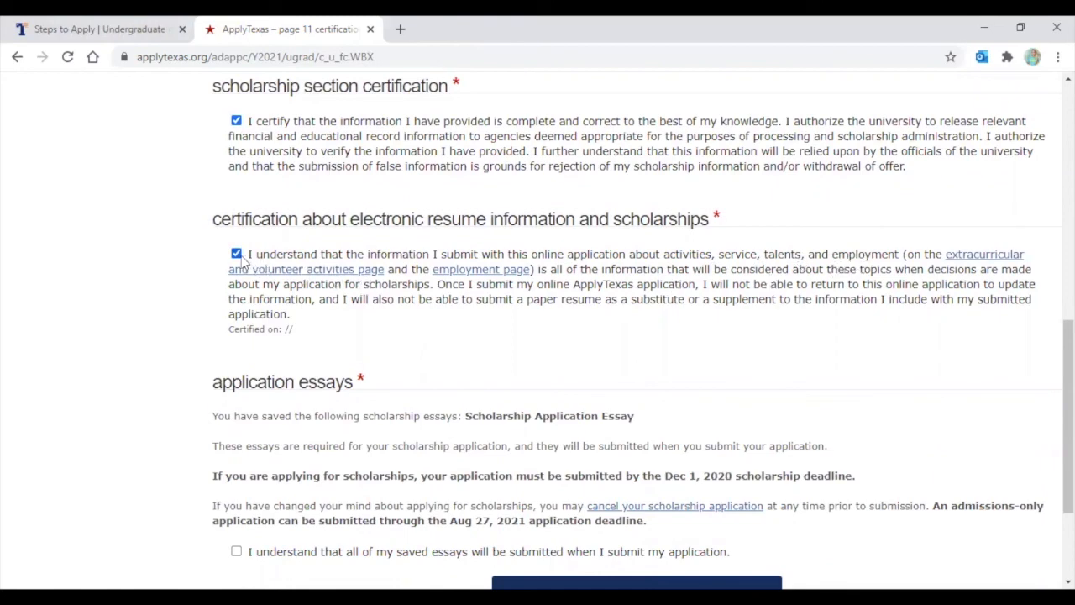
scroll(183, 244, down, 1)
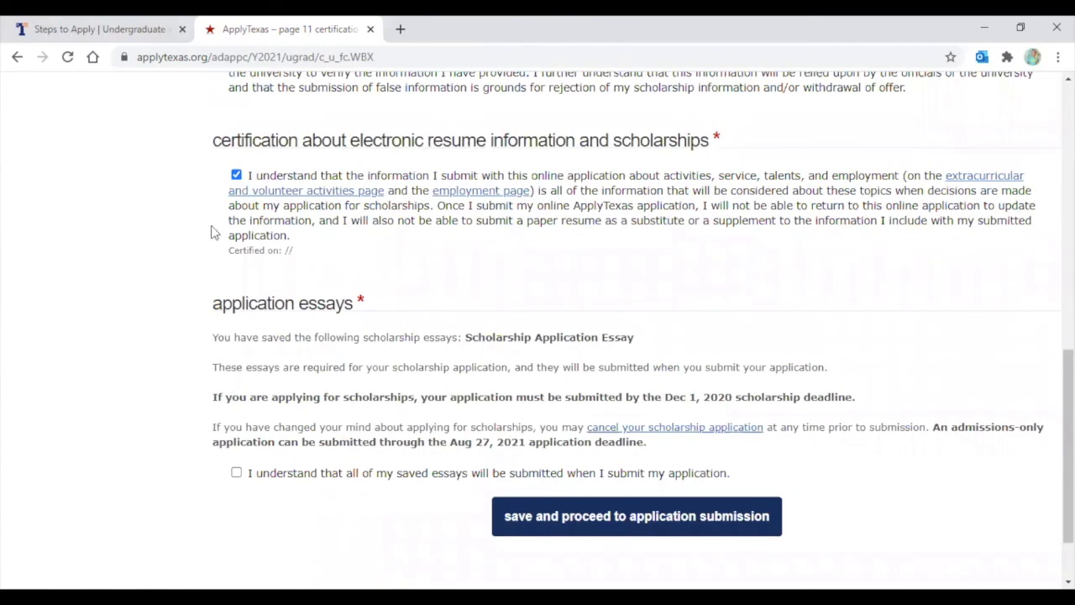
drag(212, 340, 370, 353)
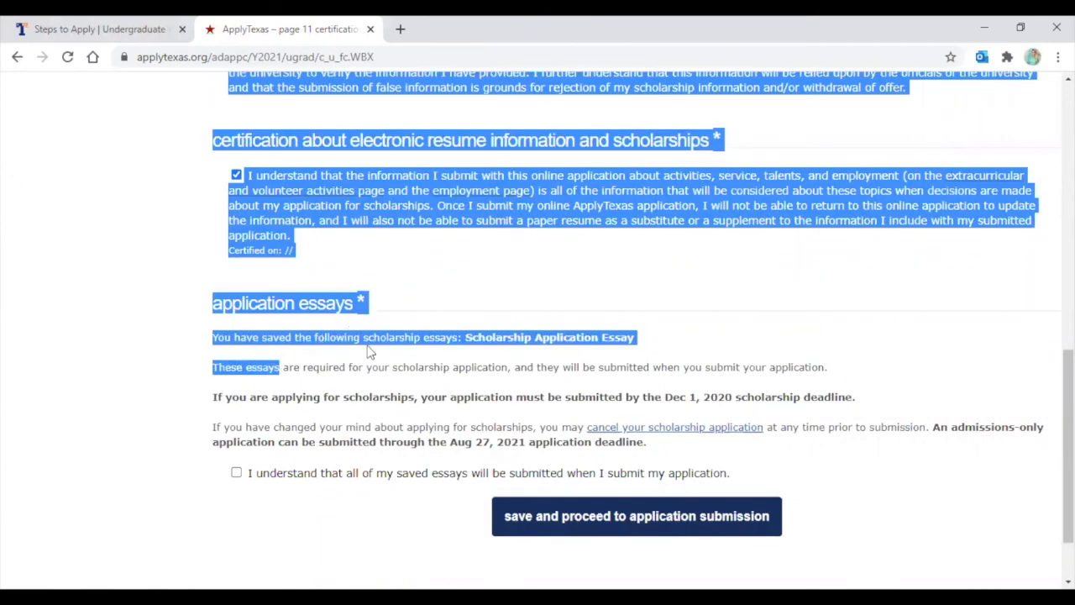
click(369, 353)
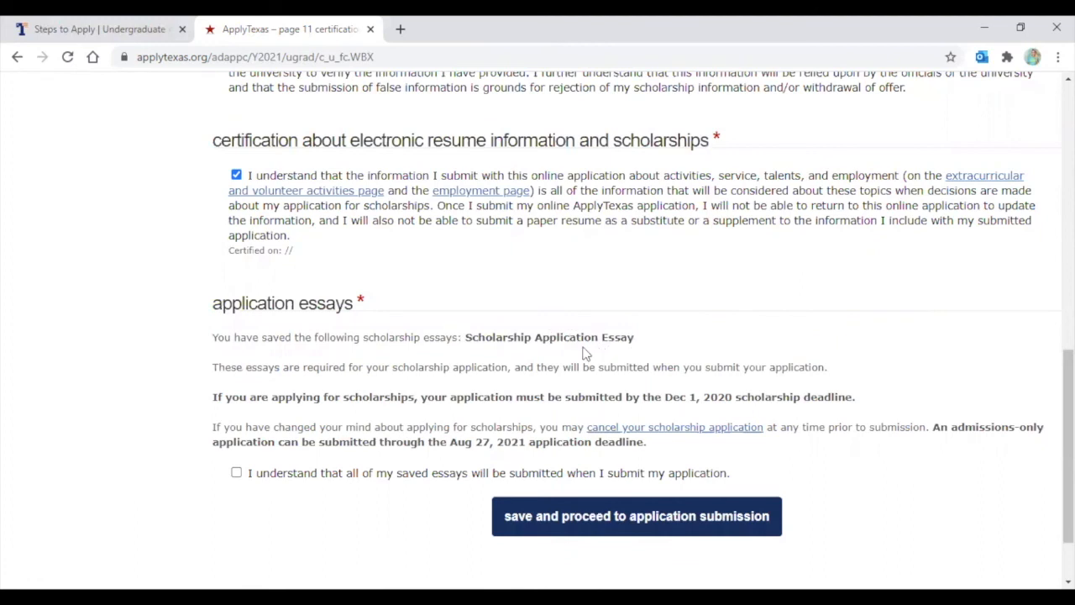
scroll(563, 367, down, 1)
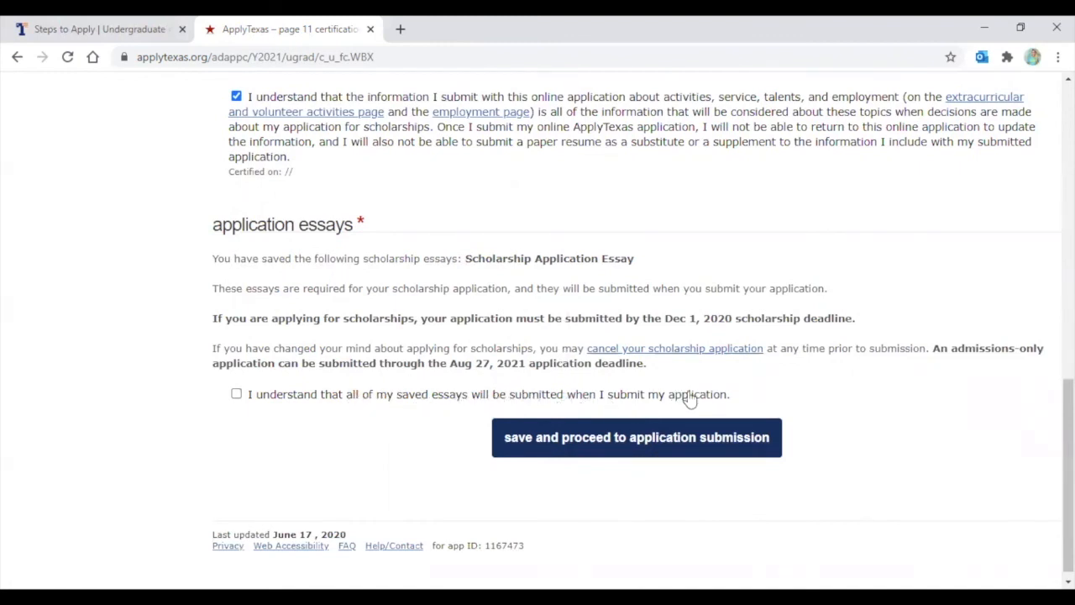
click(236, 395)
Save the certifications and view the My Account Dashboard, where the scholarship still shows Pg 6
click(624, 442)
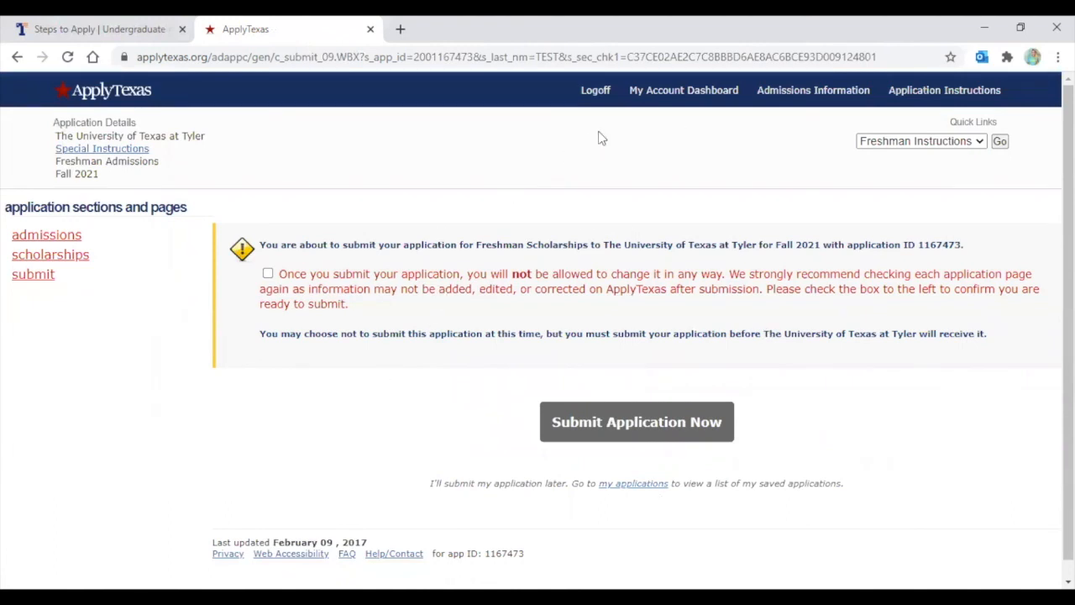
click(665, 94)
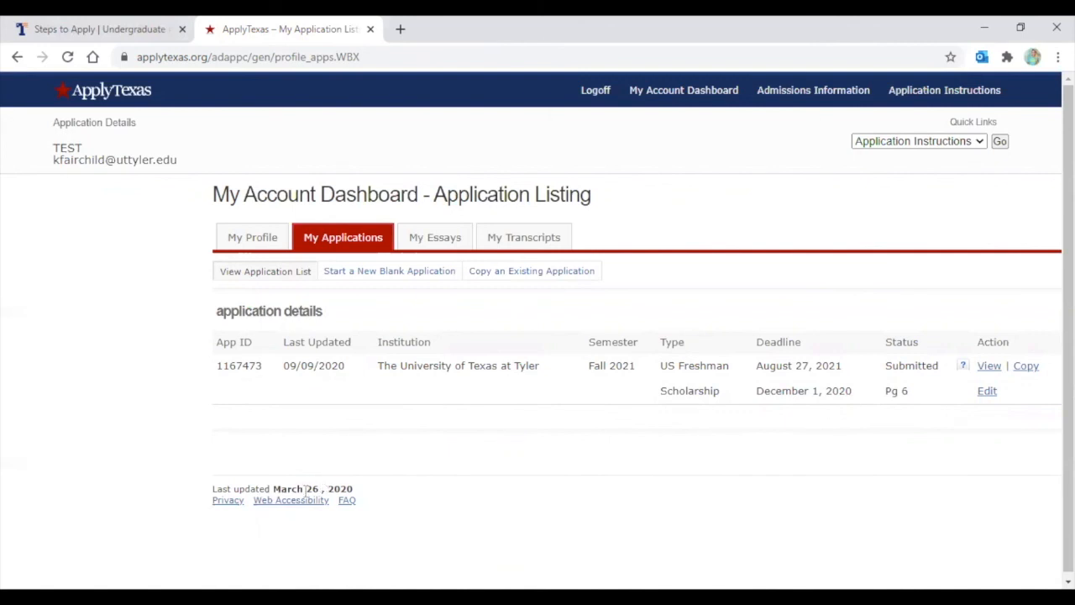
Reopen the scholarship application's certification page from its Edit link on the dashboard
click(988, 393)
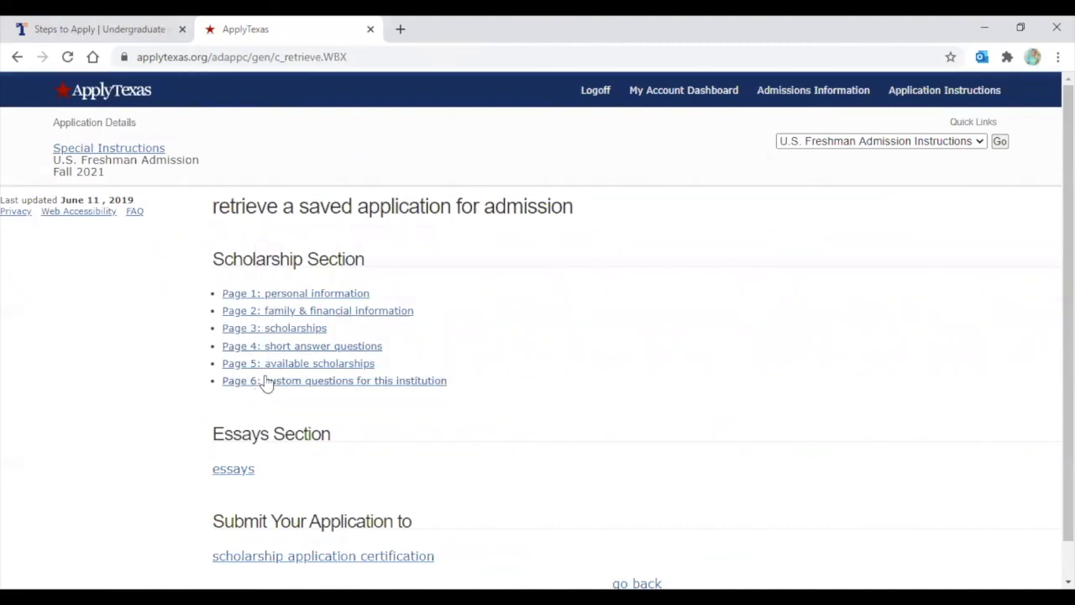
scroll(262, 390, down, 1)
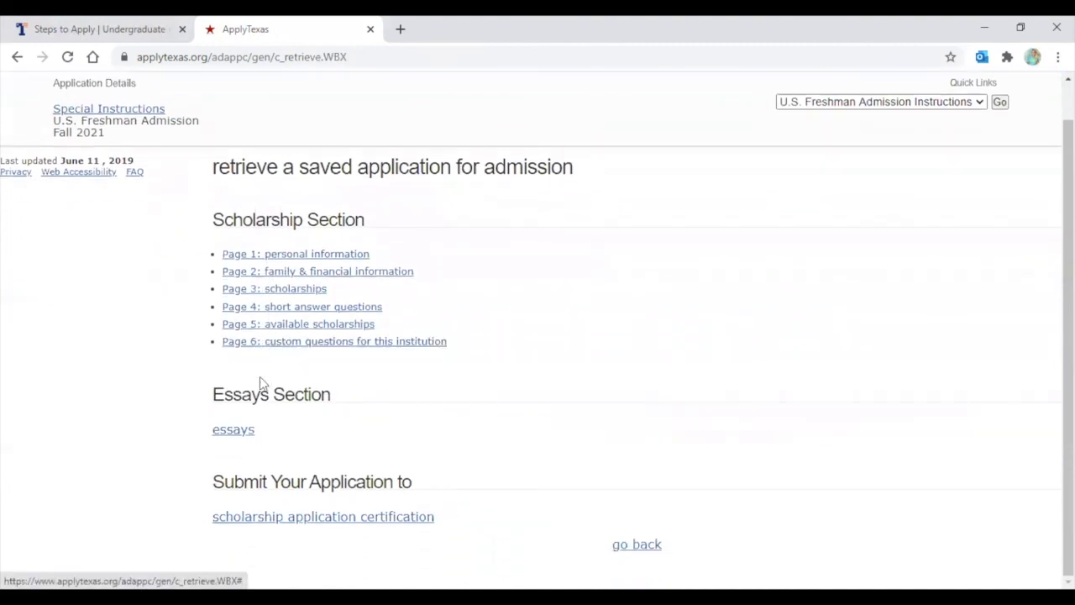
click(339, 516)
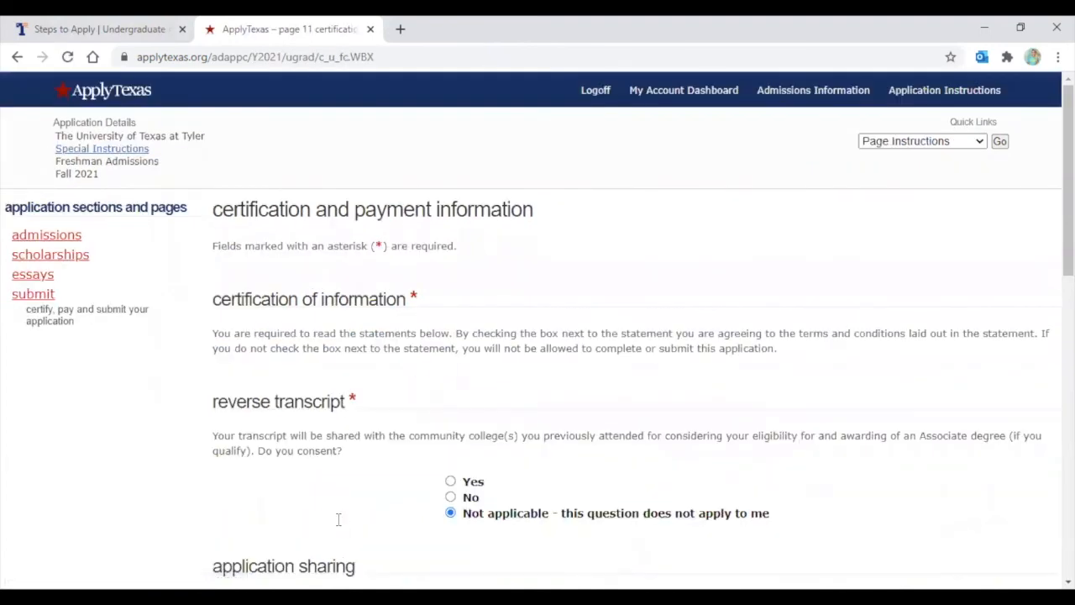
Select Yes for sharing the application with other institutions and save the certifications
scroll(411, 260, down, 3)
scroll(400, 252, down, 2)
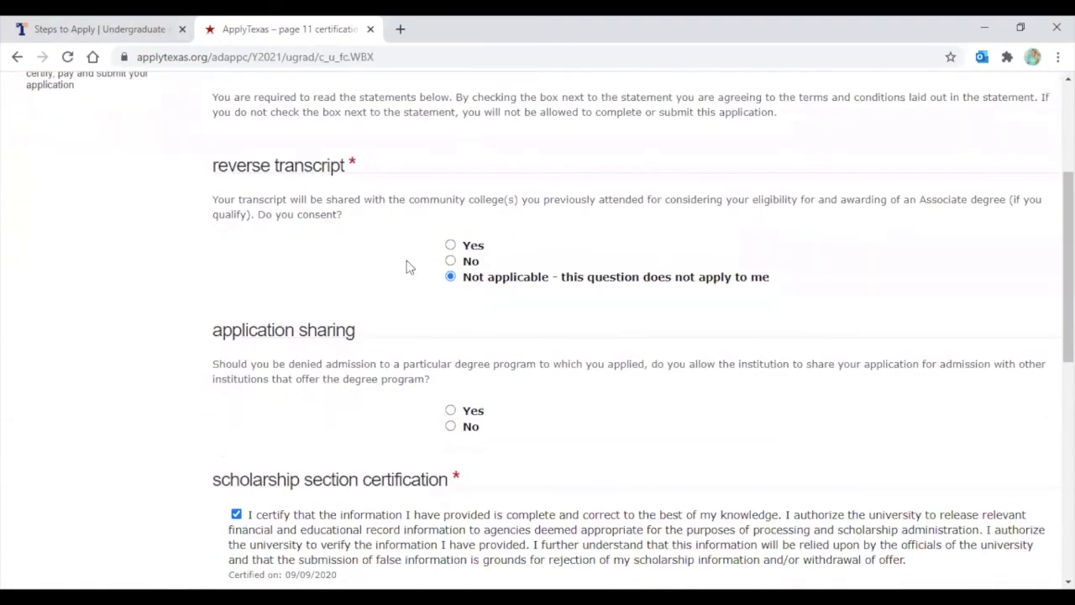
click(451, 488)
scroll(529, 302, down, 10)
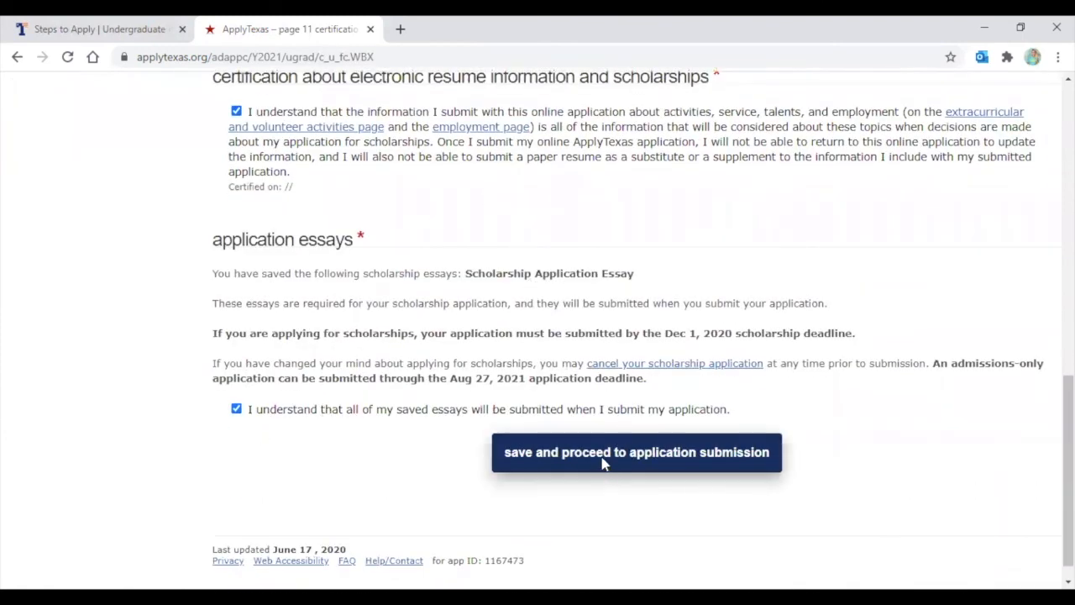
click(603, 458)
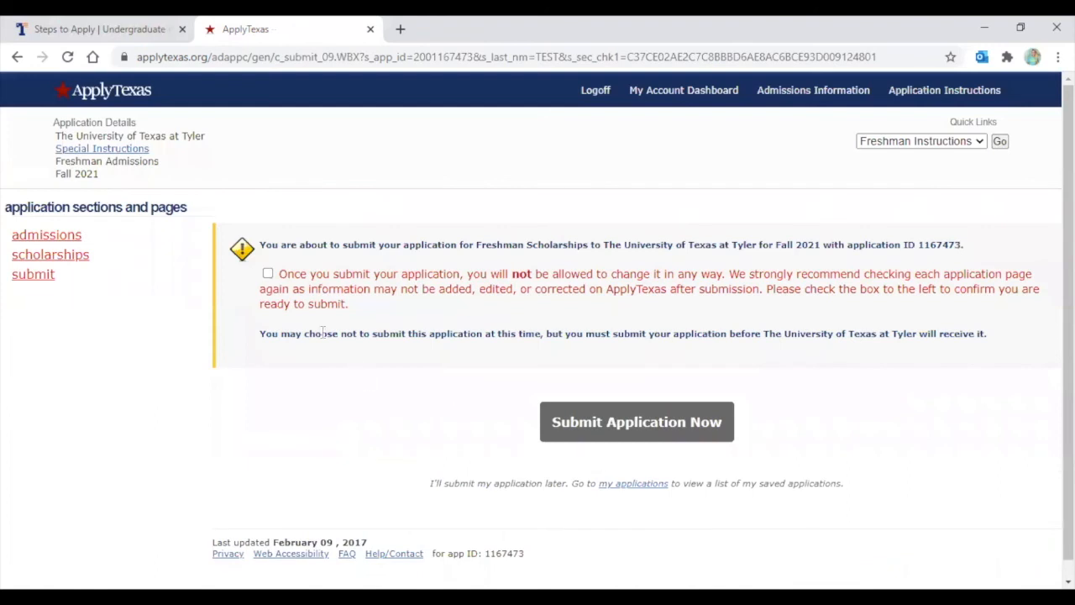
Confirm and submit the UT Tyler scholarship application, then return to the applications list
click(268, 274)
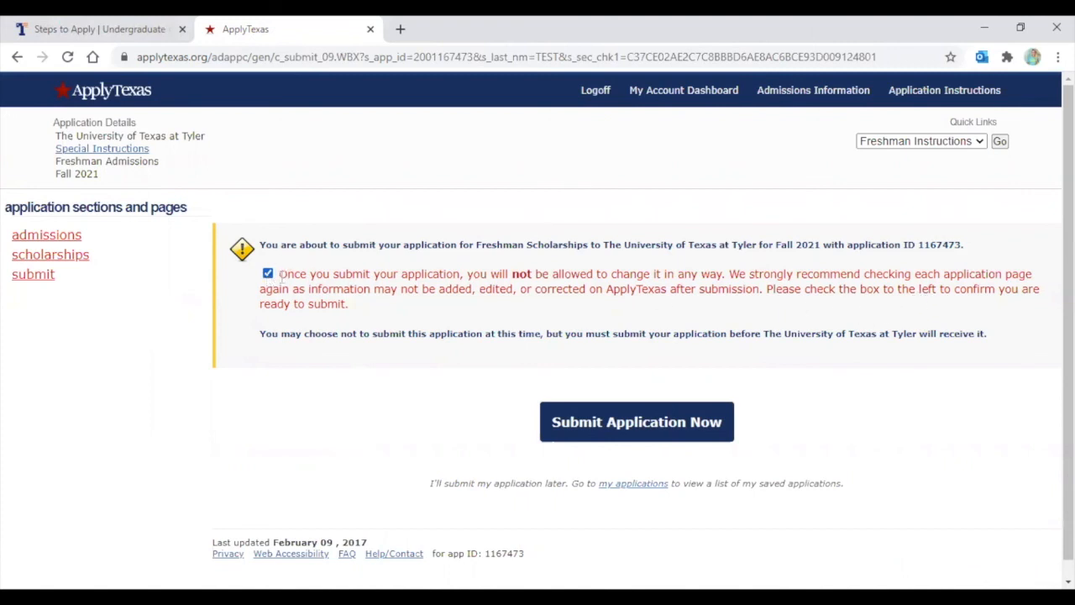
click(624, 423)
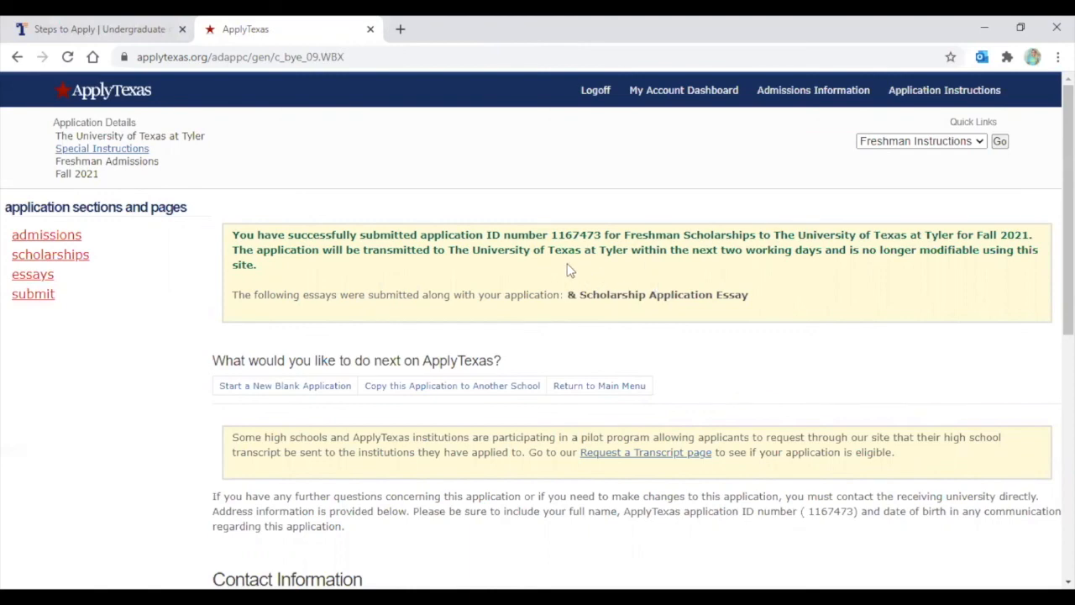
scroll(521, 290, down, 4)
scroll(519, 302, down, 2)
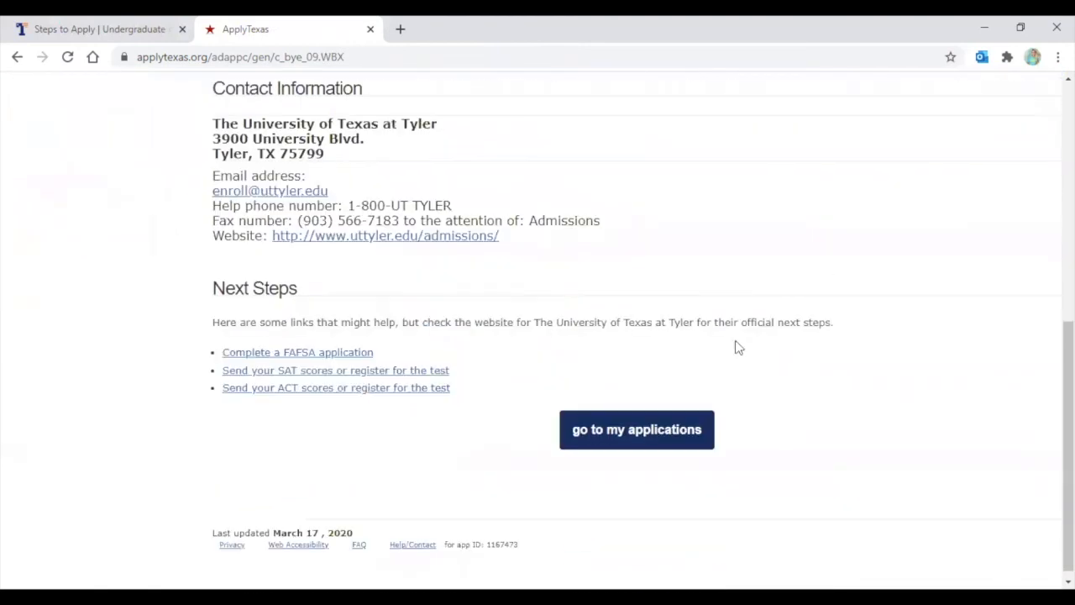
click(624, 429)
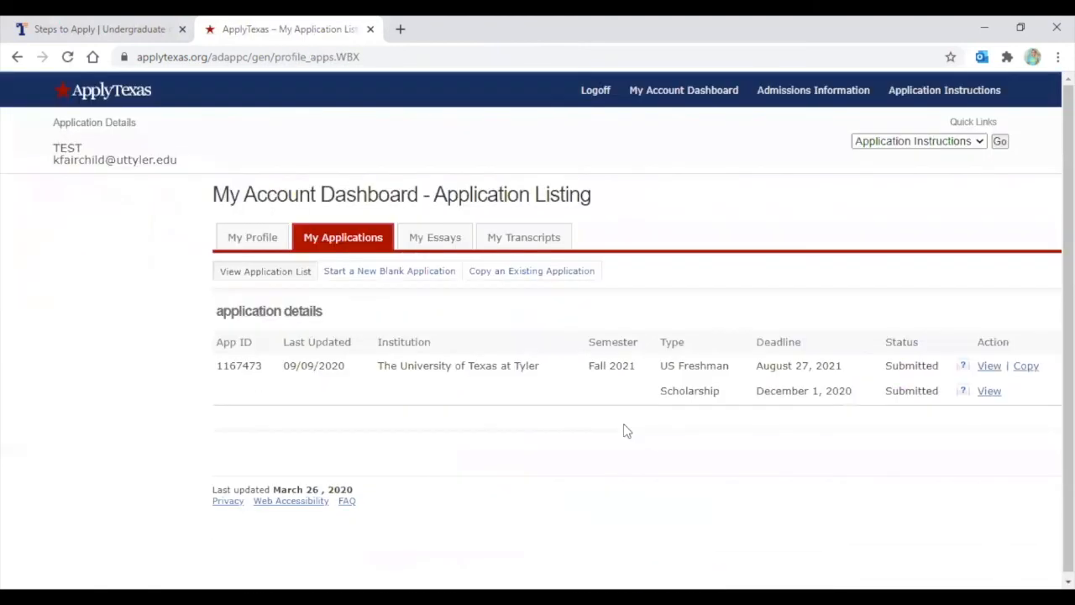